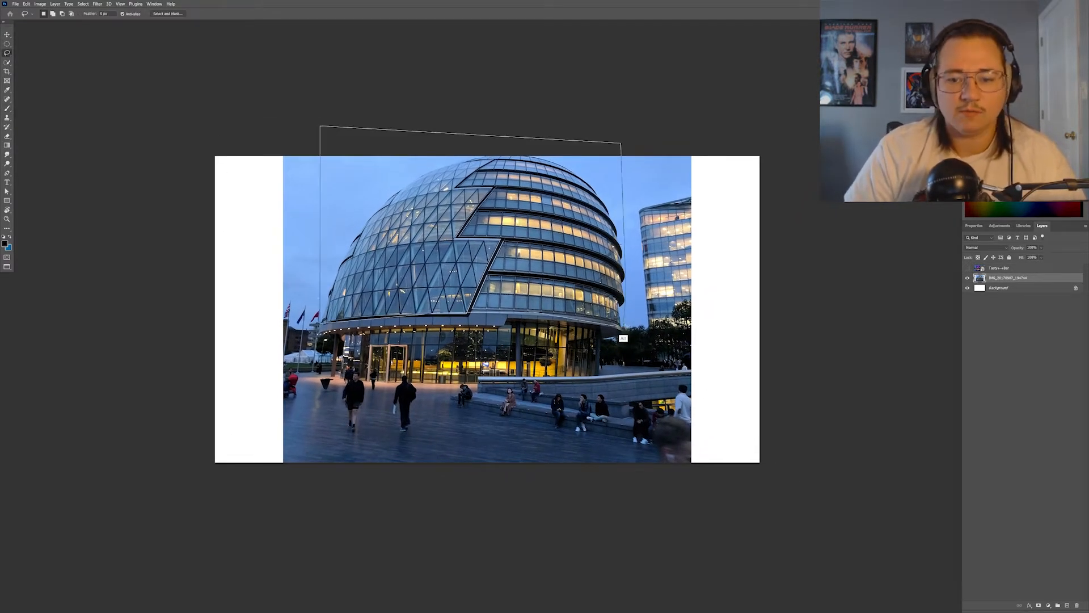
Lasso the upper part of the domed building and warp it upward and outward so the tower extends past the canvas top.
{"action": "left_click_drag", "start_coordinate": [622, 335], "coordinate": [623, 327]}
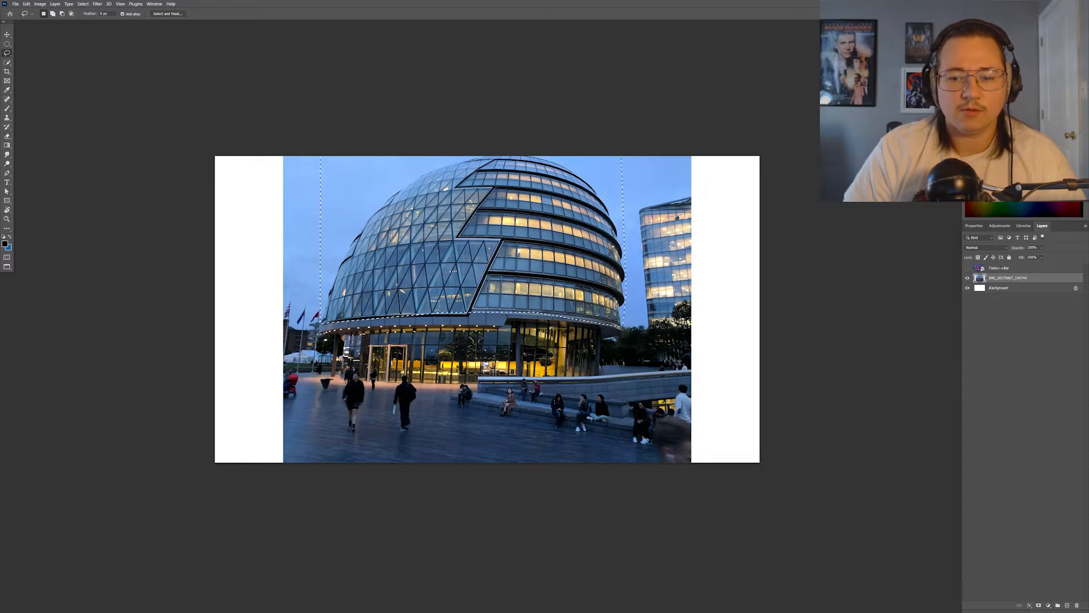
{"action": "key", "text": "ctrl+t"}
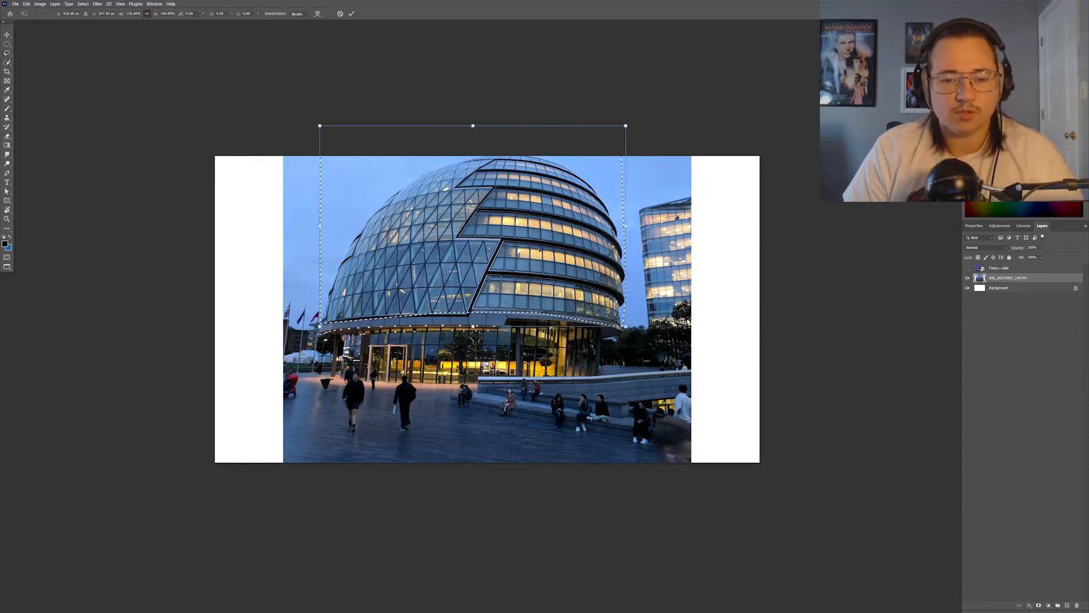
{"action": "right_click", "coordinate": [542, 272]}
{"action": "left_click", "coordinate": [562, 275]}
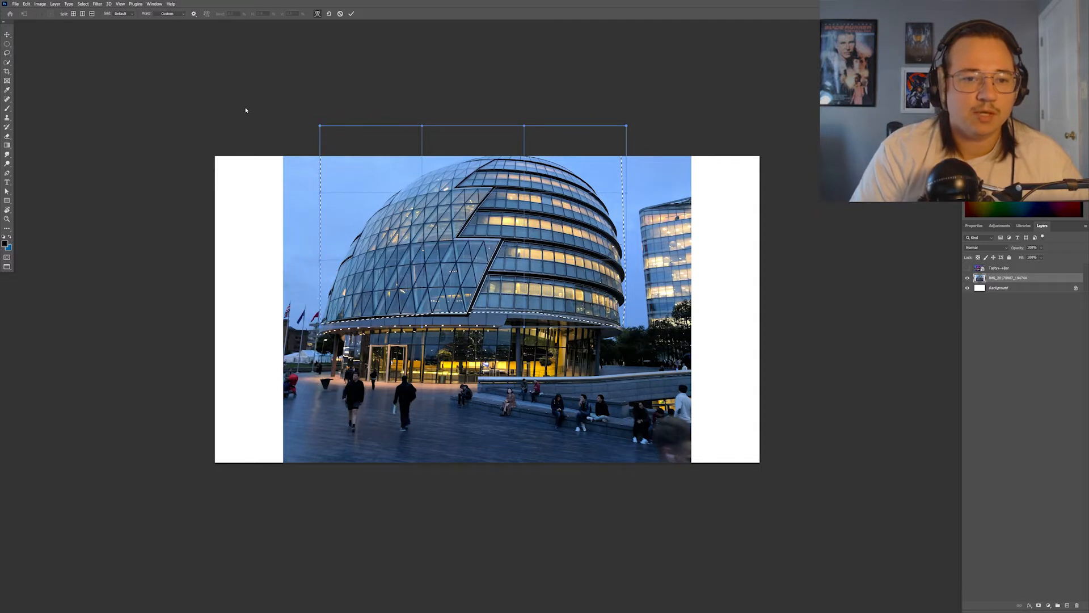
{"action": "left_click_drag", "start_coordinate": [321, 125], "coordinate": [129, 53]}
{"action": "key", "text": "ctrl+minus"}
{"action": "left_click_drag", "start_coordinate": [599, 189], "coordinate": [669, 132]}
{"action": "left_click_drag", "start_coordinate": [463, 189], "coordinate": [383, 94]}
{"action": "left_click_drag", "start_coordinate": [598, 216], "coordinate": [596, 176]}
{"action": "left_click_drag", "start_coordinate": [527, 189], "coordinate": [517, 133]}
{"action": "left_click_drag", "start_coordinate": [595, 176], "coordinate": [613, 190]}
{"action": "key", "text": "Return"}
Copy a lassoed part of the photo onto a new layer, hide that layer and reactivate the photo layer.
{"action": "key", "text": "l"}
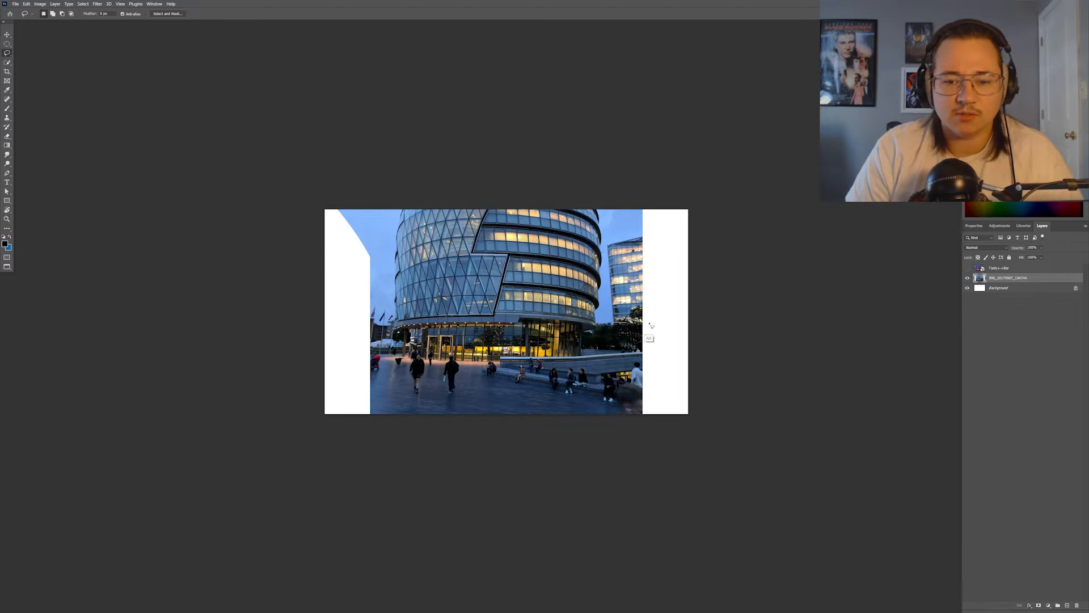
{"action": "key", "text": "ctrl+c"}
{"action": "key", "text": "ctrl+v"}
{"action": "left_click", "coordinate": [967, 279]}
{"action": "left_click", "coordinate": [968, 279]}
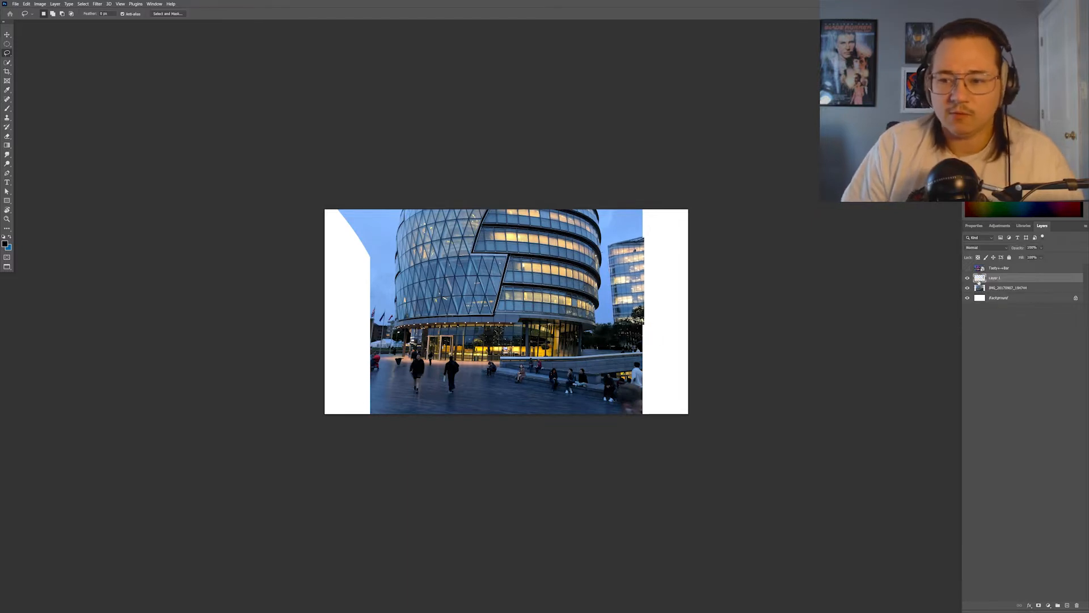
{"action": "left_click", "coordinate": [967, 279]}
{"action": "left_click", "coordinate": [1008, 287]}
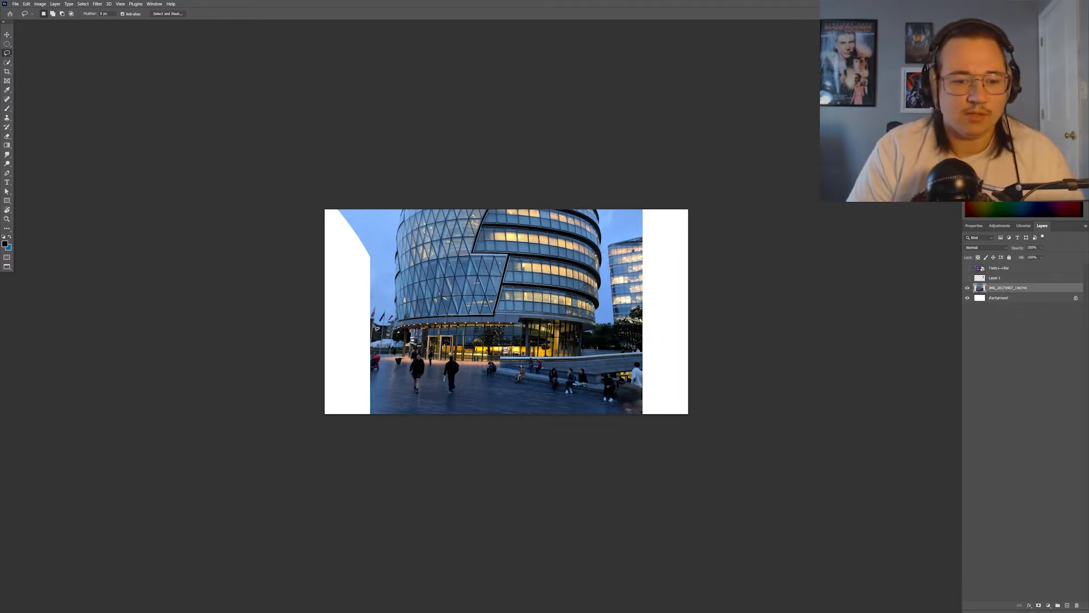
Fill the blank area left of the photo with brushed sky, dark tree line, grass and pavement colours using a textured brush.
{"action": "key", "text": "b"}
{"action": "right_click", "coordinate": [389, 273]}
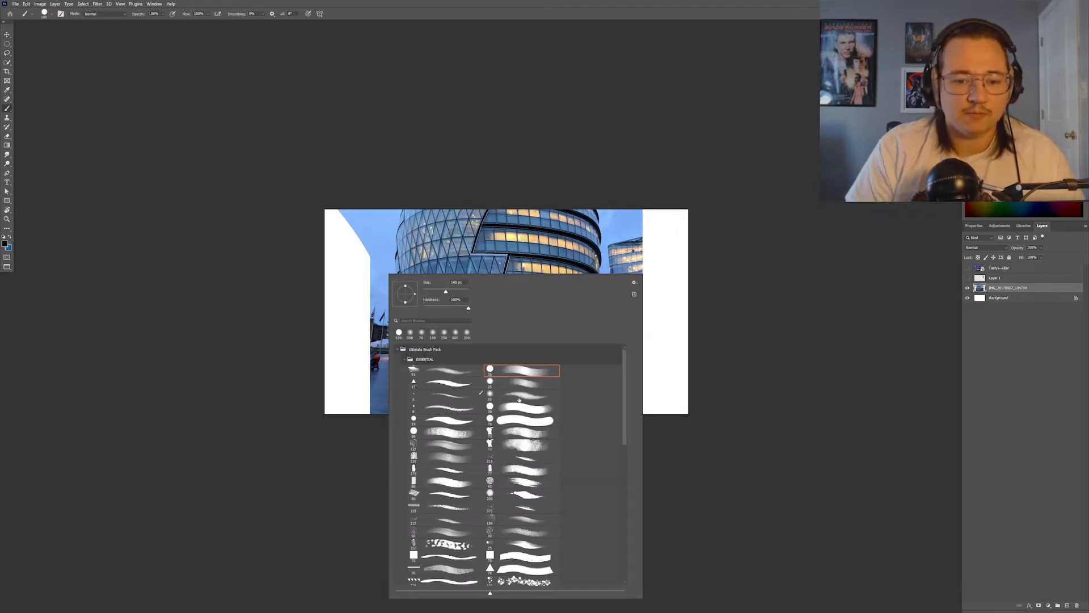
{"action": "left_click", "coordinate": [374, 328], "text": "alt"}
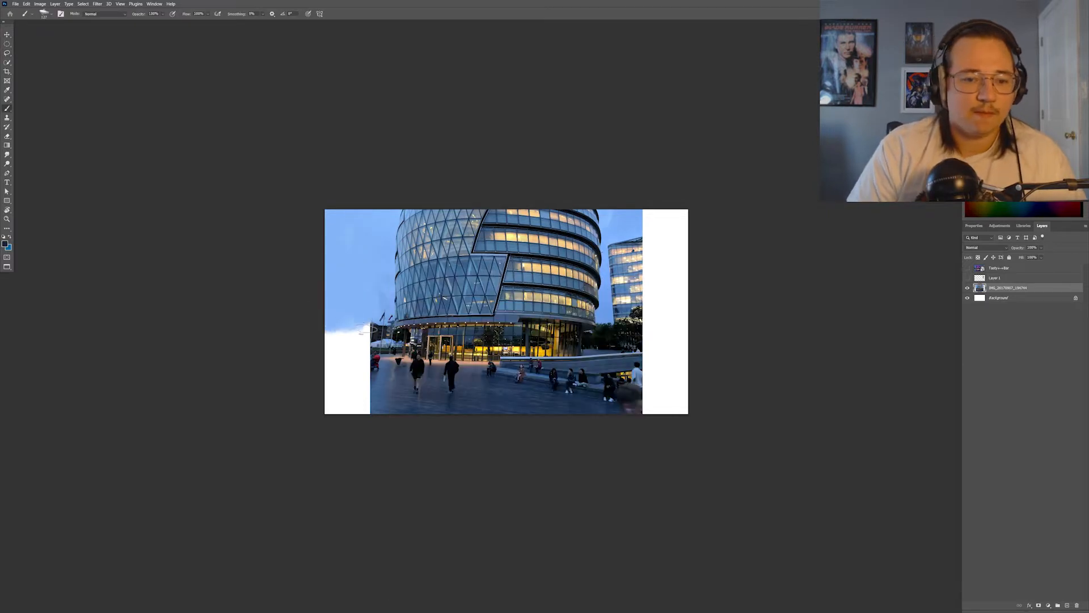
{"action": "mouse_move", "coordinate": [366, 329]}
{"action": "left_mouse_down"}
{"action": "mouse_move", "coordinate": [383, 372]}
{"action": "mouse_move", "coordinate": [361, 385]}
{"action": "mouse_move", "coordinate": [369, 330]}
{"action": "left_mouse_up"}
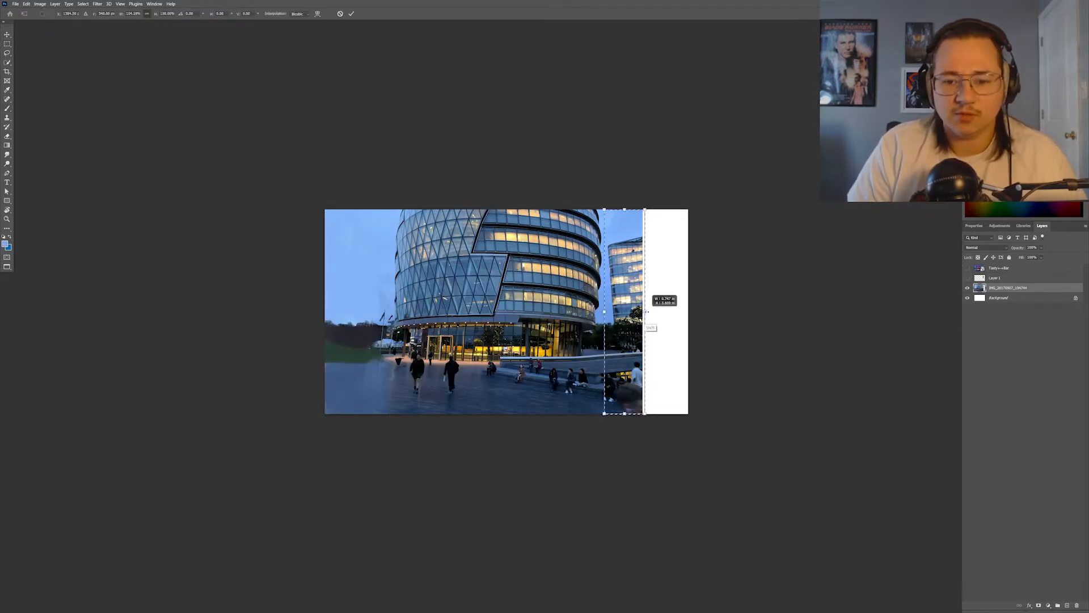
Stretch the photo's right-hand strip to the canvas edge and paint out the smaller tower there with sky blue.
{"action": "left_click_drag", "start_coordinate": [647, 311], "coordinate": [688, 311]}
{"action": "key", "text": "Return"}
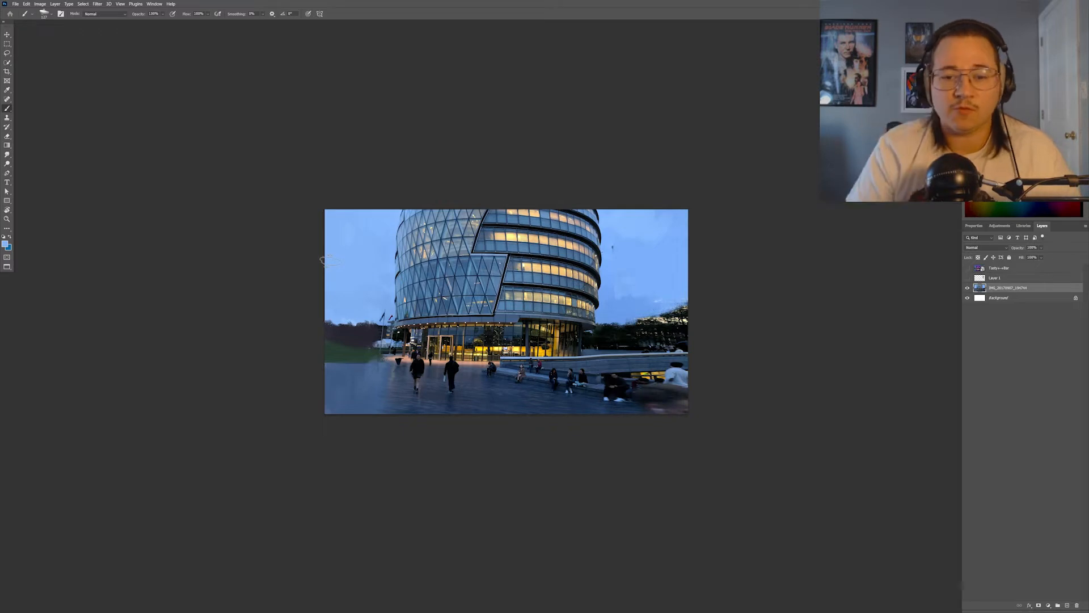
{"action": "left_click", "coordinate": [605, 271]}
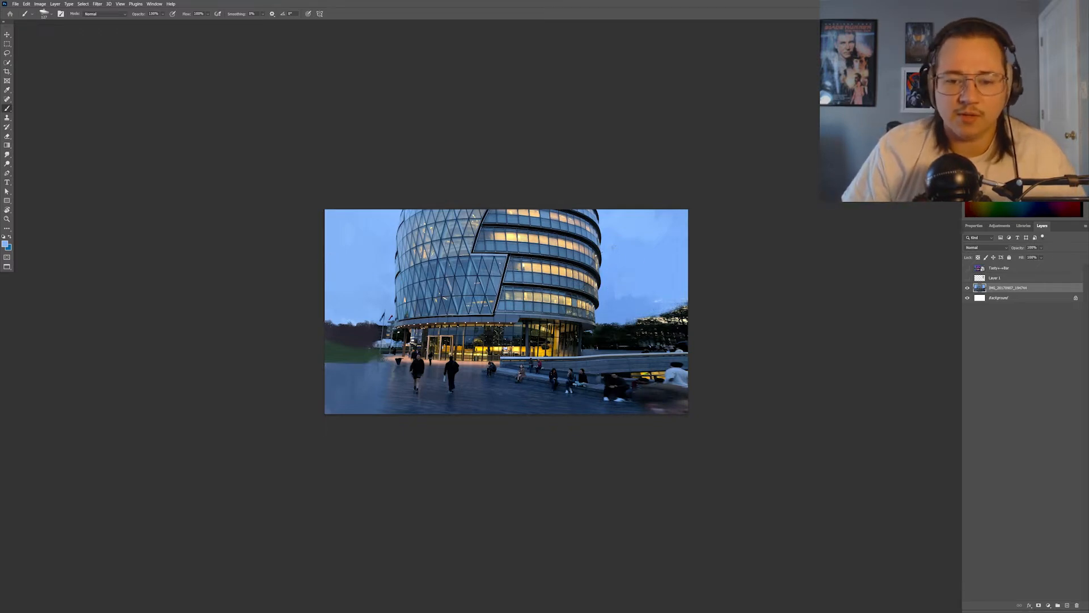
Touch up the sky and tree line right of the building with sampled sky and dark foliage colours, undoing a stray stroke.
{"action": "left_click", "coordinate": [642, 301], "text": "alt"}
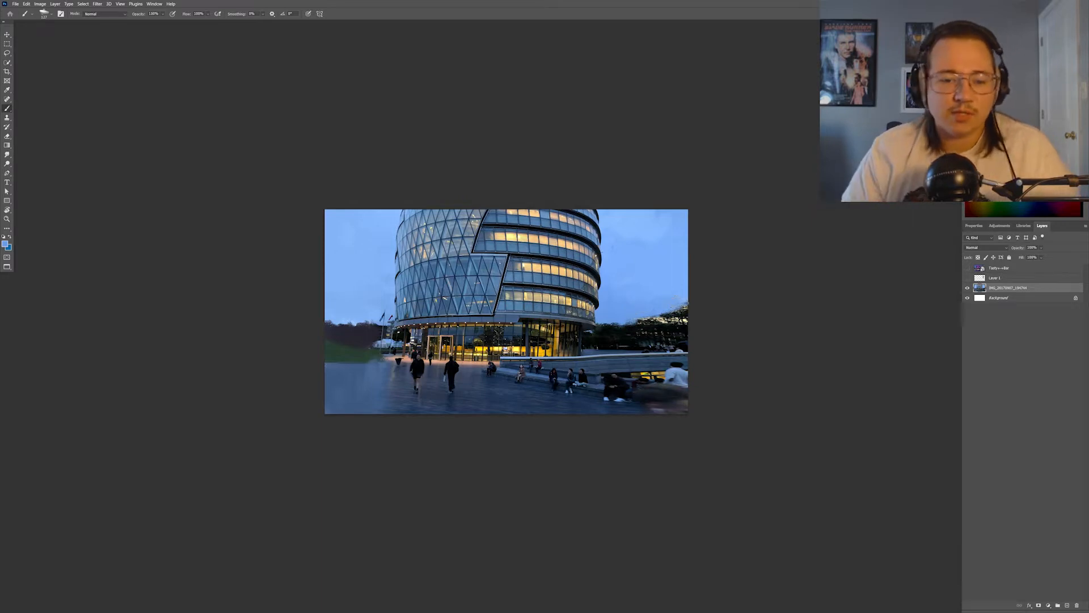
{"action": "left_click", "coordinate": [654, 306], "text": "alt"}
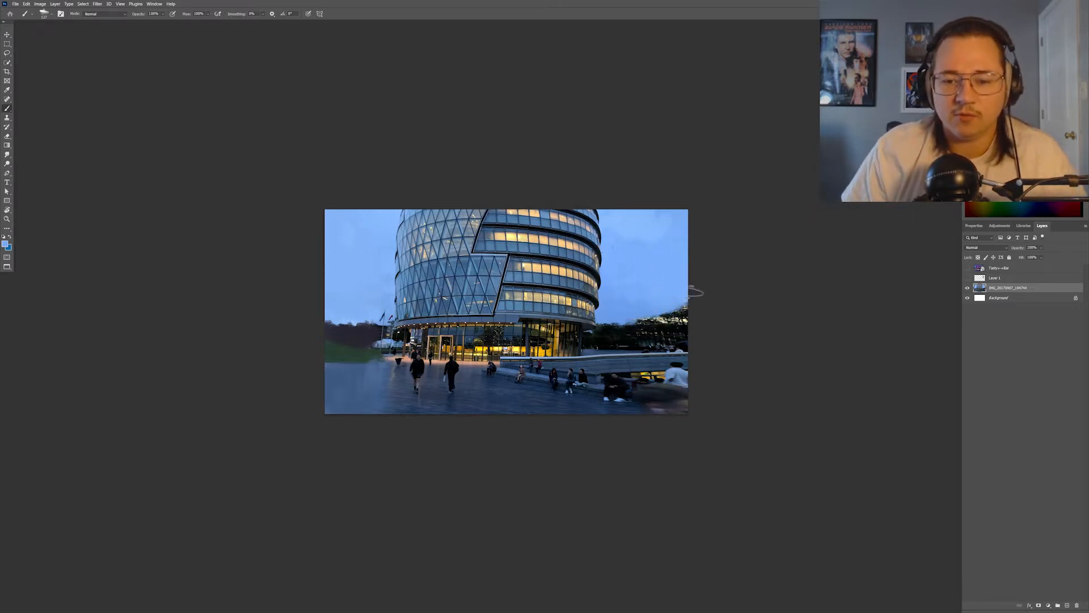
{"action": "left_click", "coordinate": [687, 329], "text": "alt"}
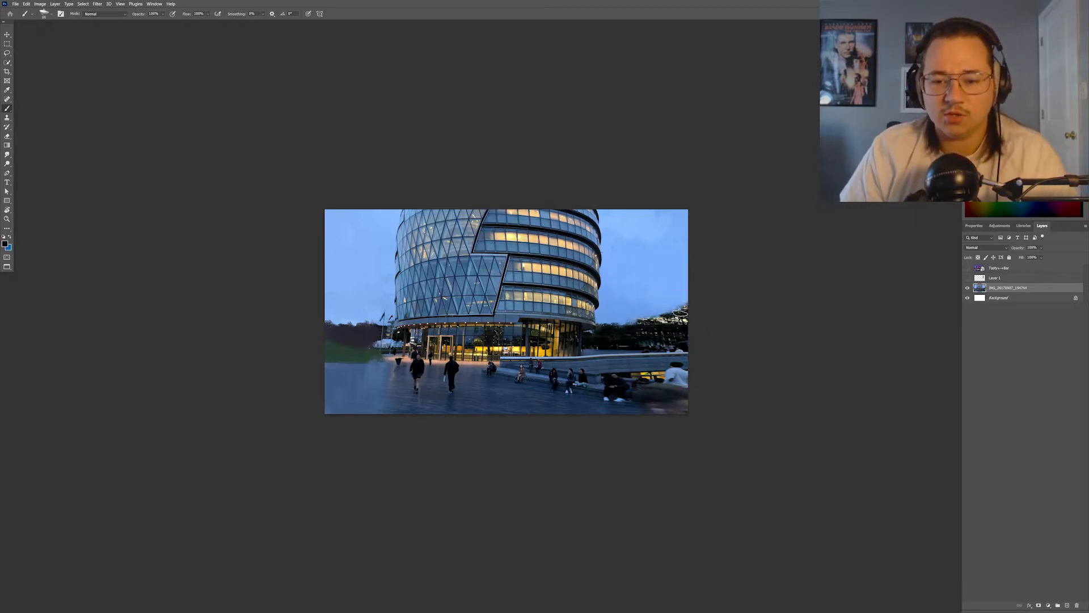
{"action": "left_click", "coordinate": [687, 308], "text": "alt"}
{"action": "key", "text": "ctrl+z"}
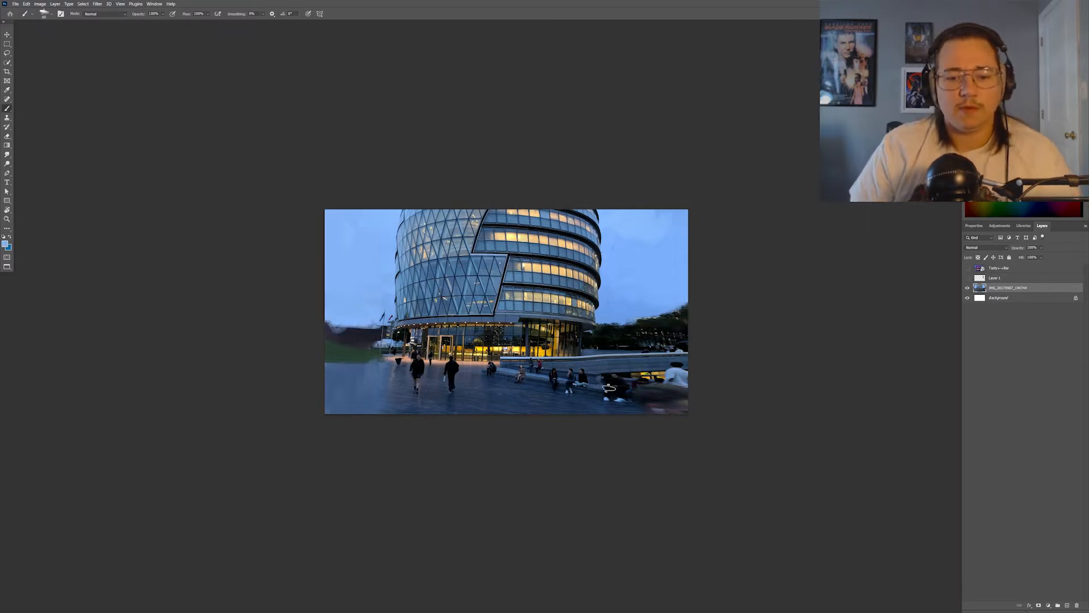
Lasso the walking pedestrian in front of the entrance and remove the figure with Content-Aware Fill.
{"action": "key", "text": "l"}
{"action": "key", "text": "Escape"}
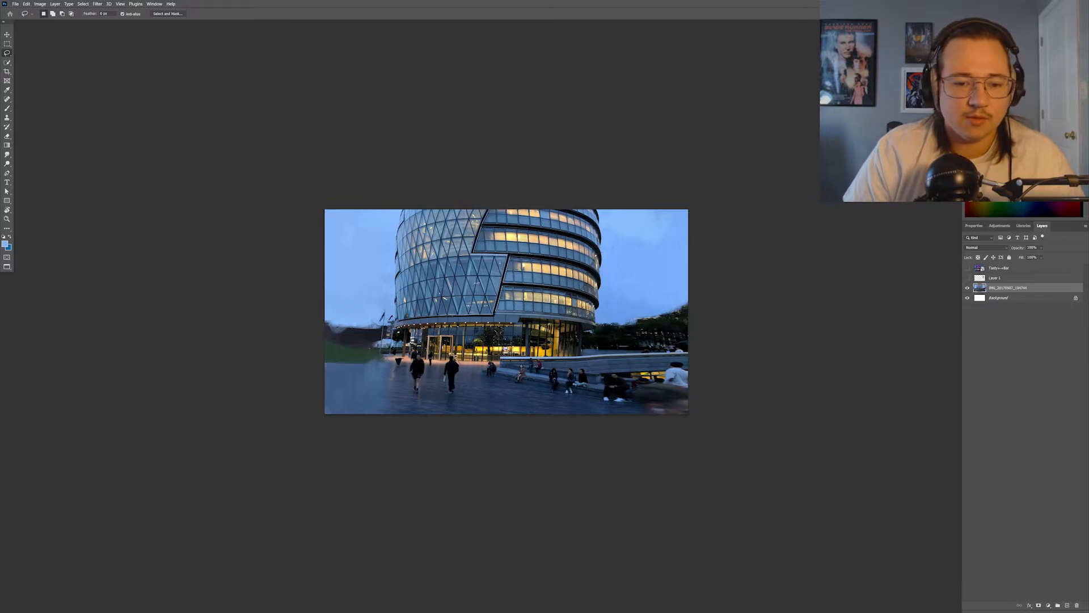
{"action": "right_click", "coordinate": [452, 379]}
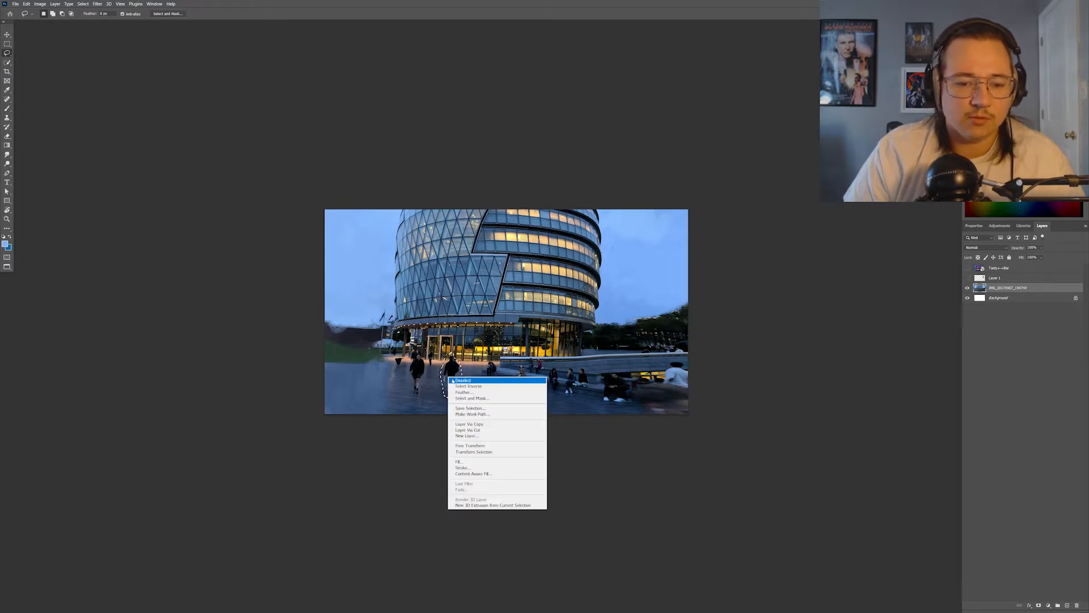
{"action": "left_click", "coordinate": [471, 475]}
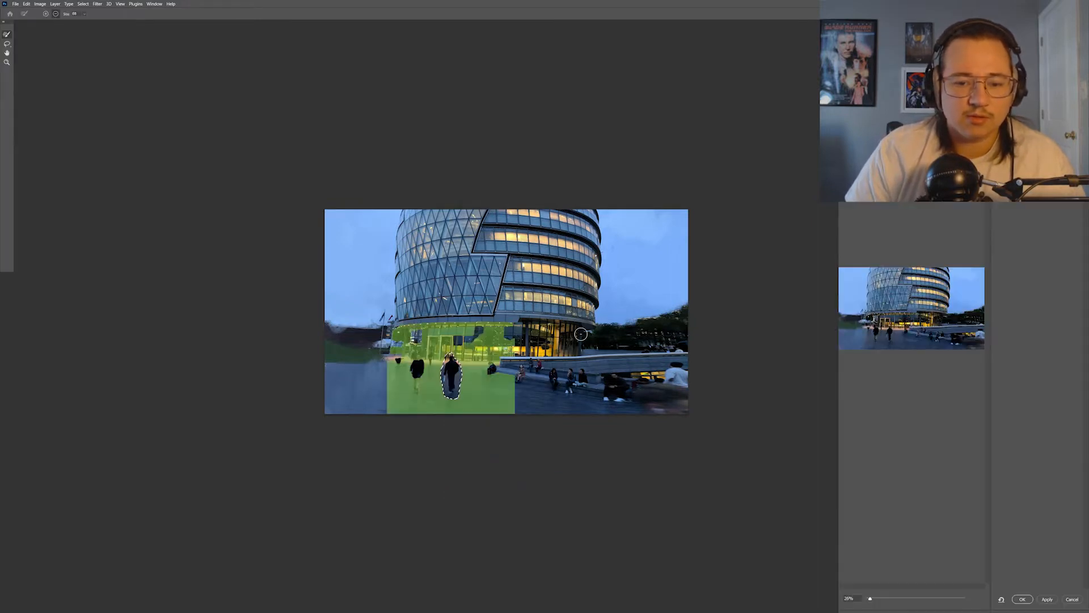
{"action": "left_click", "coordinate": [1022, 599]}
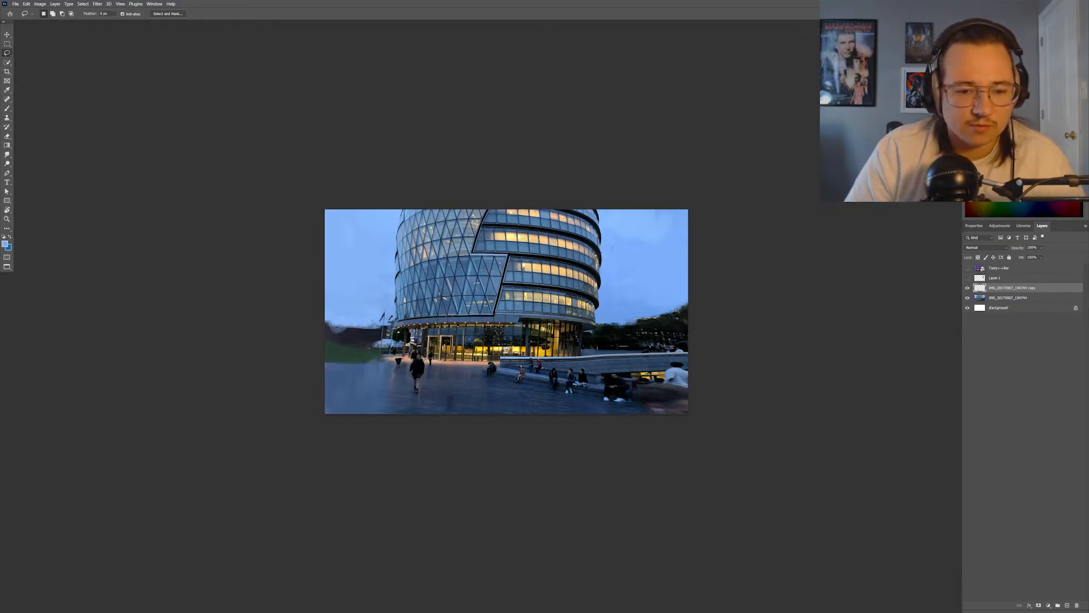
{"action": "right_click", "coordinate": [418, 356]}
{"action": "left_click", "coordinate": [445, 469]}
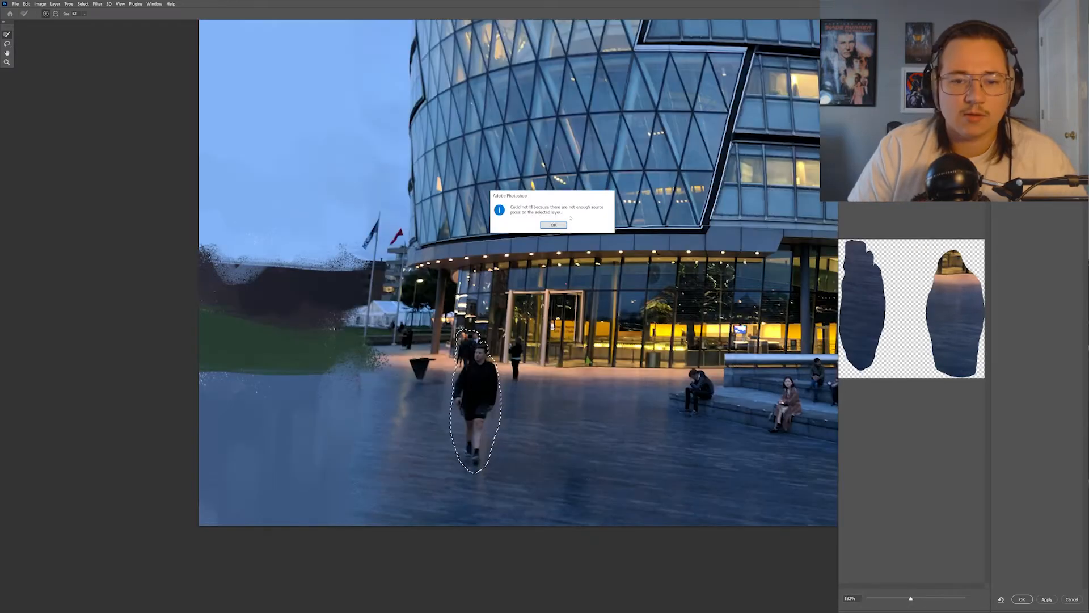
{"action": "left_click", "coordinate": [554, 225]}
{"action": "left_click", "coordinate": [423, 339]}
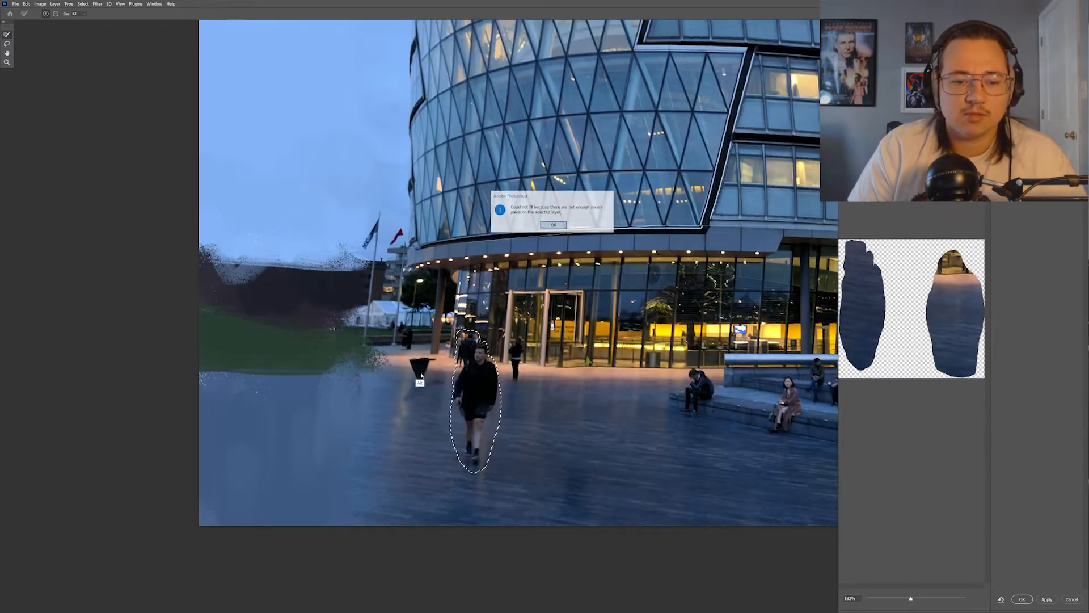
{"action": "left_click", "coordinate": [554, 226]}
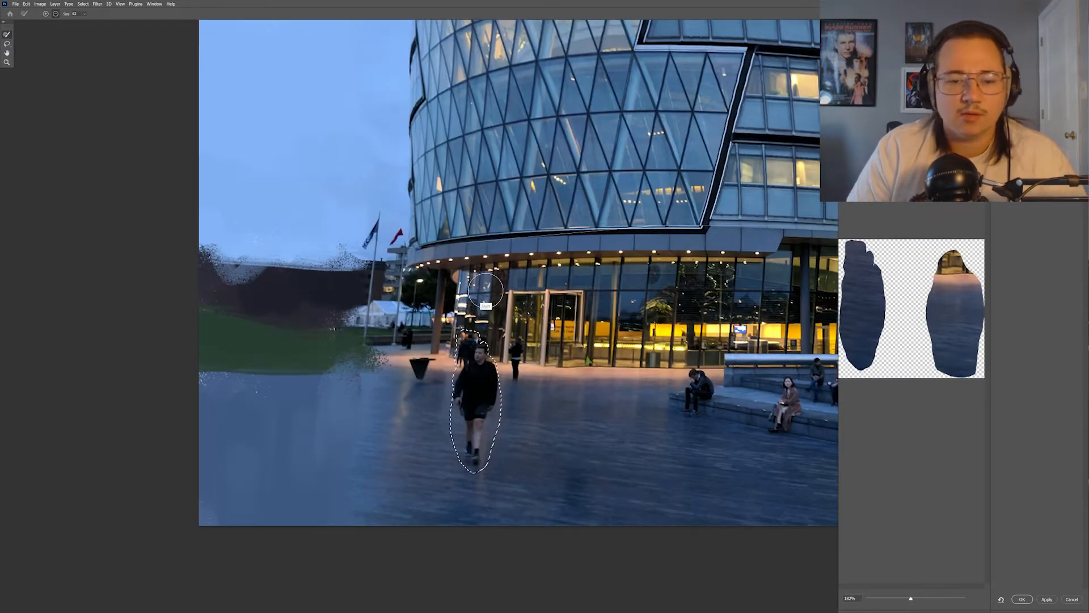
{"action": "left_click", "coordinate": [445, 331]}
{"action": "left_click", "coordinate": [554, 225]}
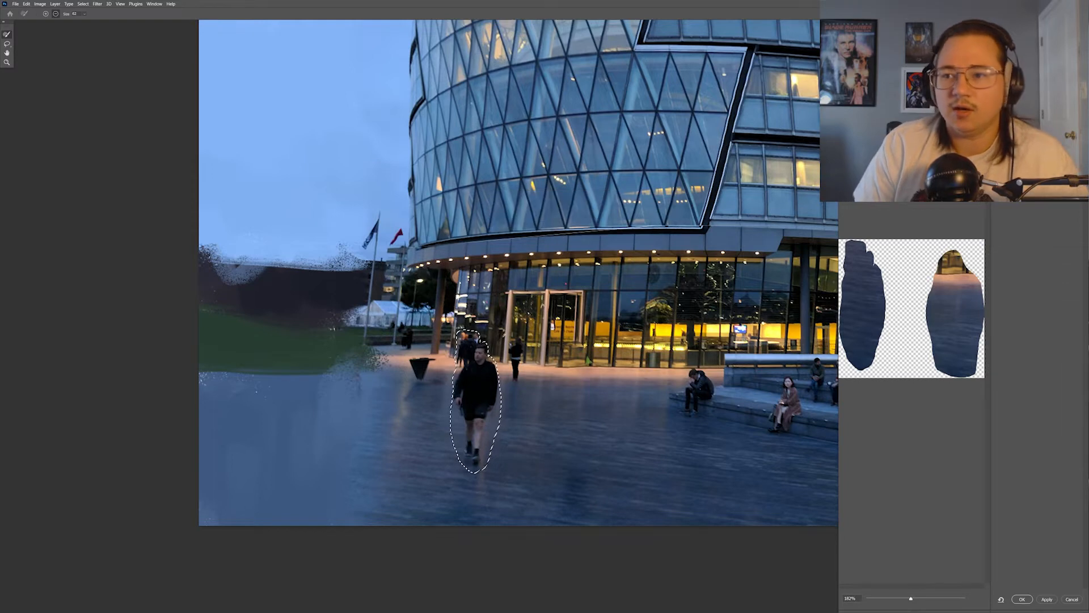
{"action": "key", "text": "Escape"}
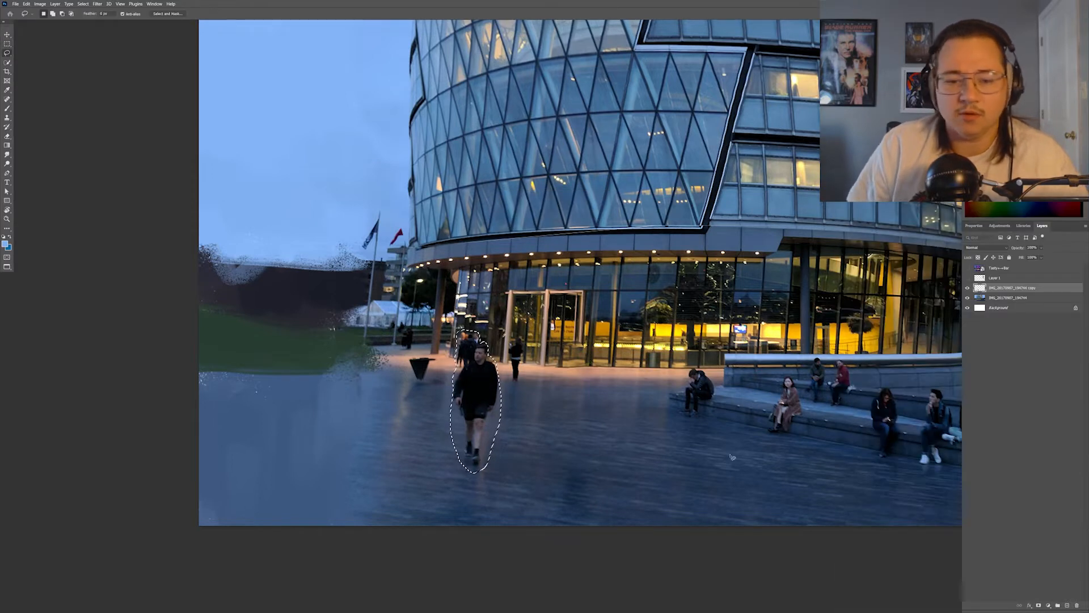
Paint over the selected pedestrian with sampled pavement colours, then deselect and cover the head with the lit paving tone.
{"action": "key", "text": "b"}
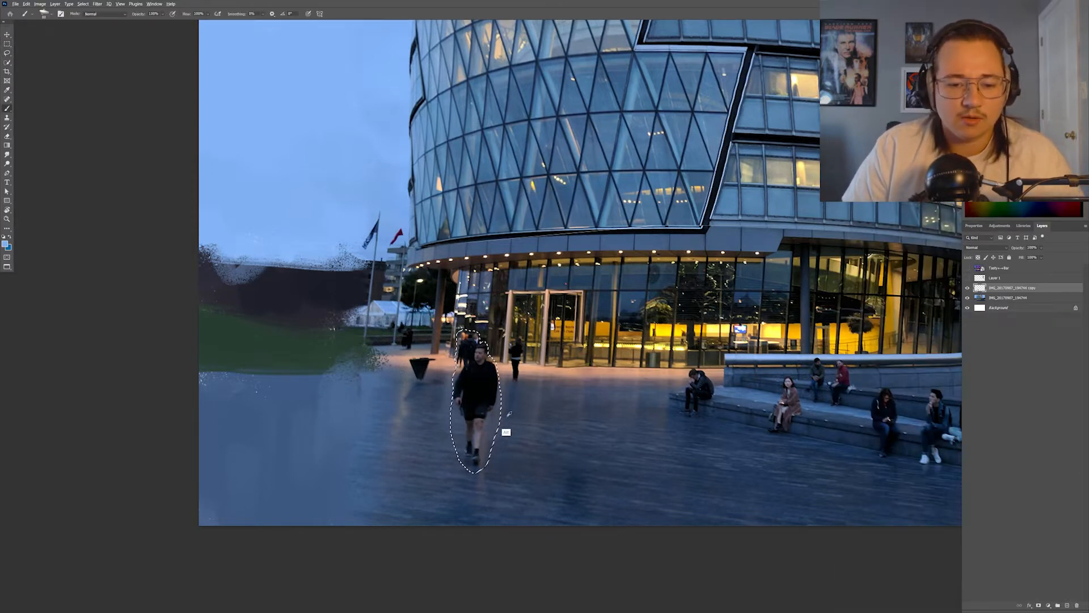
{"action": "mouse_move", "coordinate": [492, 402]}
{"action": "left_mouse_down"}
{"action": "mouse_move", "coordinate": [499, 433]}
{"action": "mouse_move", "coordinate": [461, 464]}
{"action": "left_mouse_up"}
{"action": "key", "text": "ctrl+d"}
{"action": "left_click", "coordinate": [503, 367], "text": "alt"}
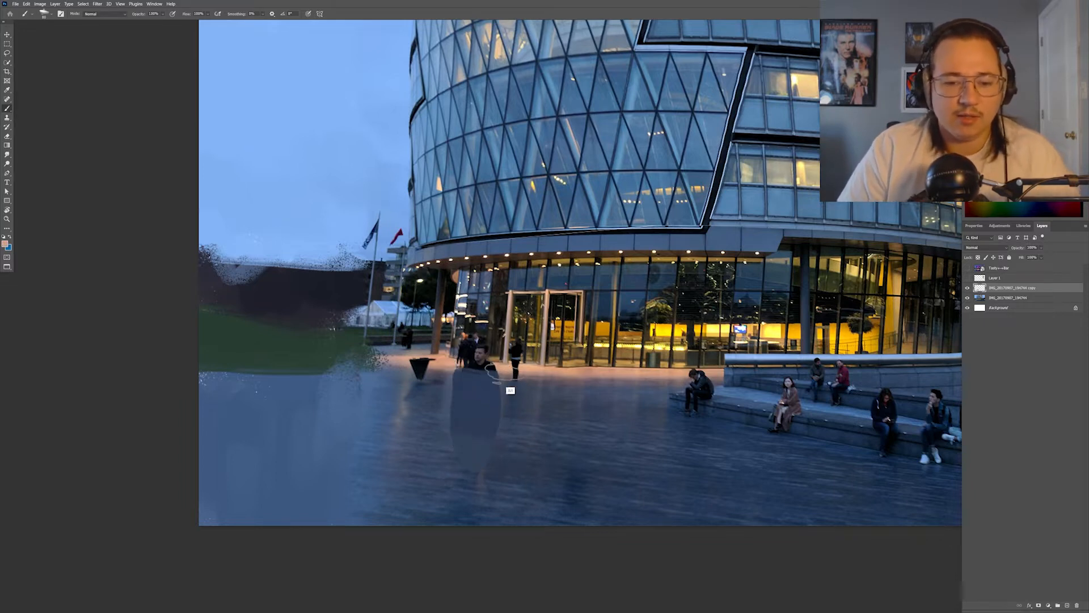
{"action": "left_click_drag", "start_coordinate": [468, 368], "coordinate": [500, 371]}
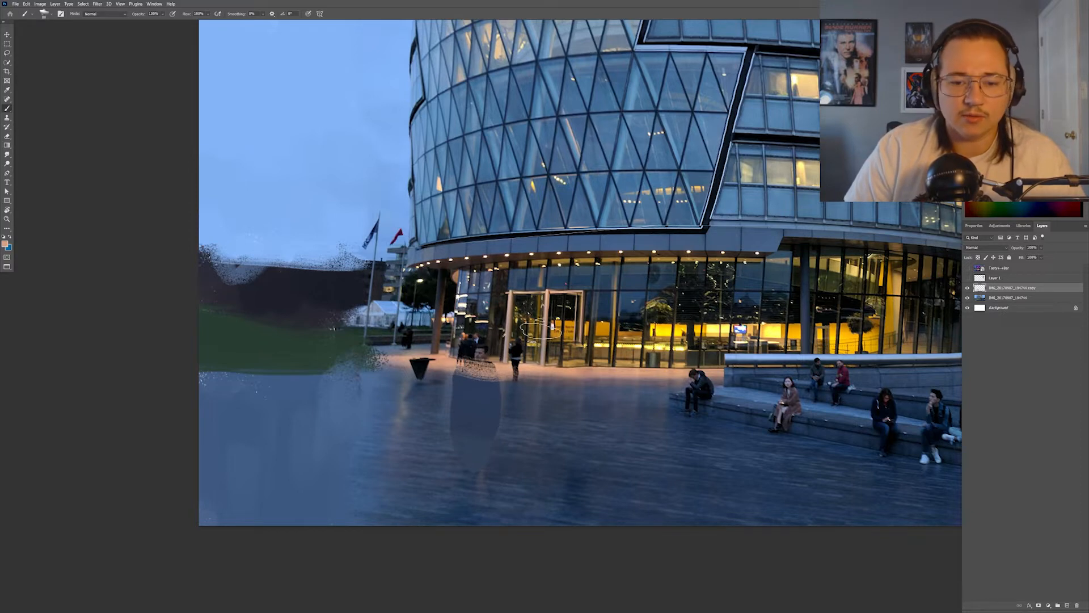
Reduce the brush size and blend the painted patch into the plaza using pavement colours sampled around it.
{"action": "right_click", "coordinate": [497, 357]}
{"action": "left_click_drag", "start_coordinate": [549, 289], "coordinate": [539, 289]}
{"action": "left_click", "coordinate": [468, 439]}
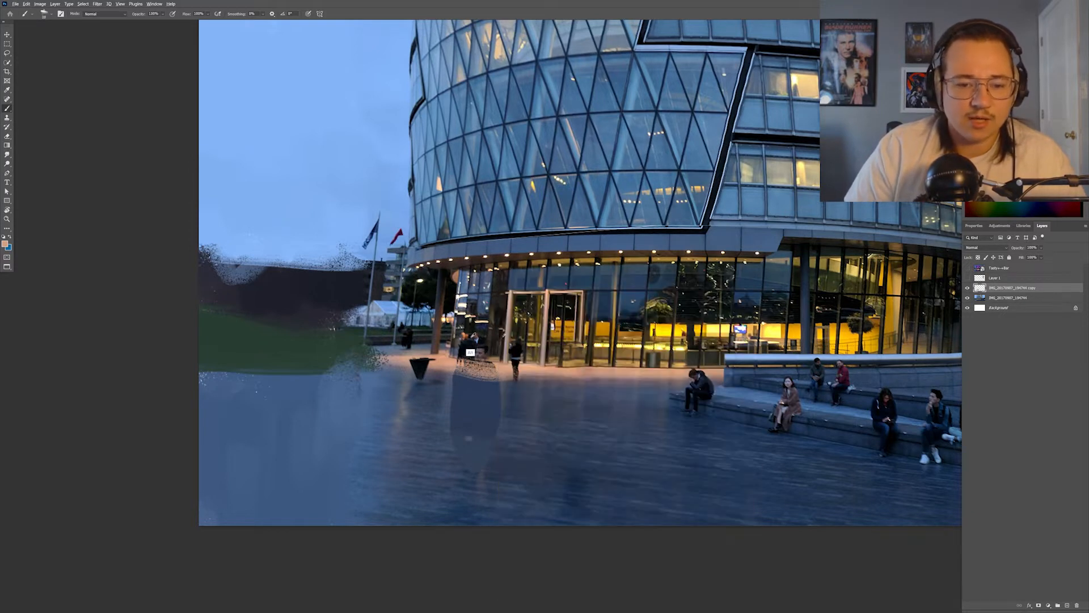
{"action": "left_click", "coordinate": [498, 366], "text": "alt"}
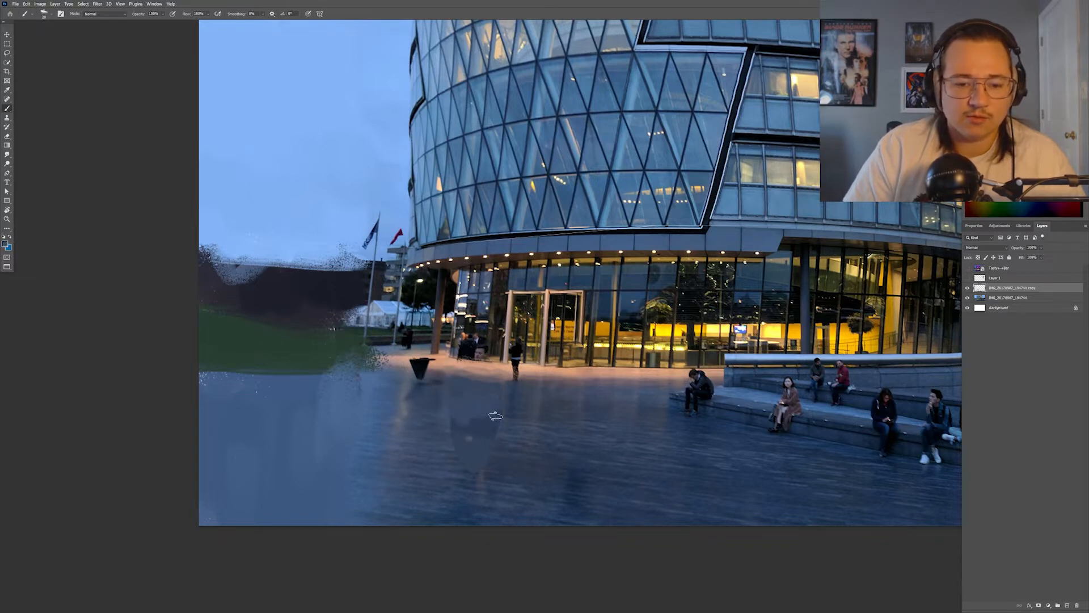
{"action": "left_click", "coordinate": [507, 408], "text": "alt"}
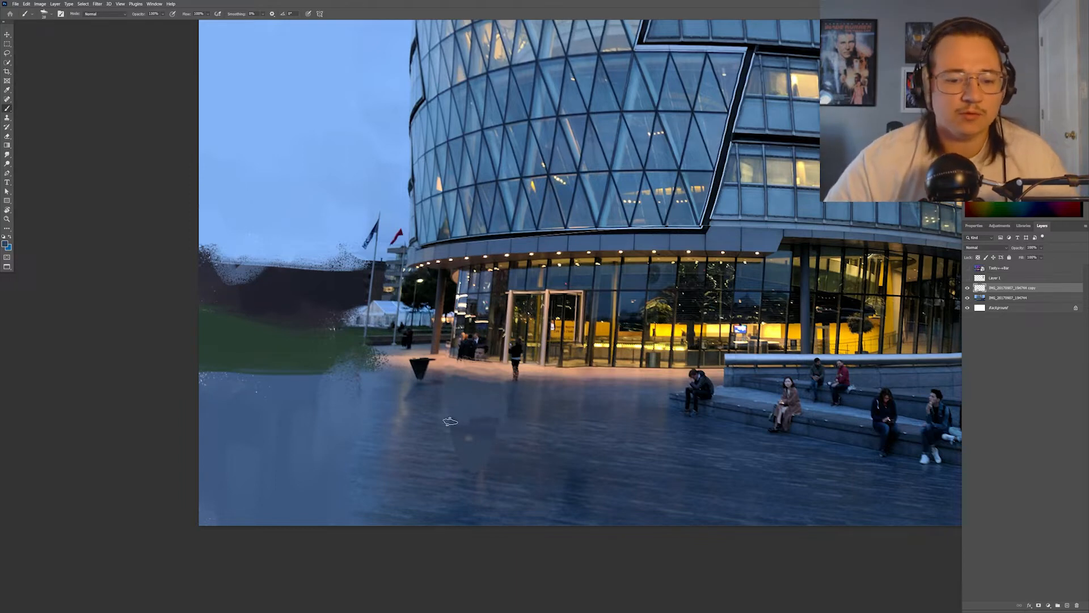
{"action": "left_click", "coordinate": [514, 456], "text": "alt"}
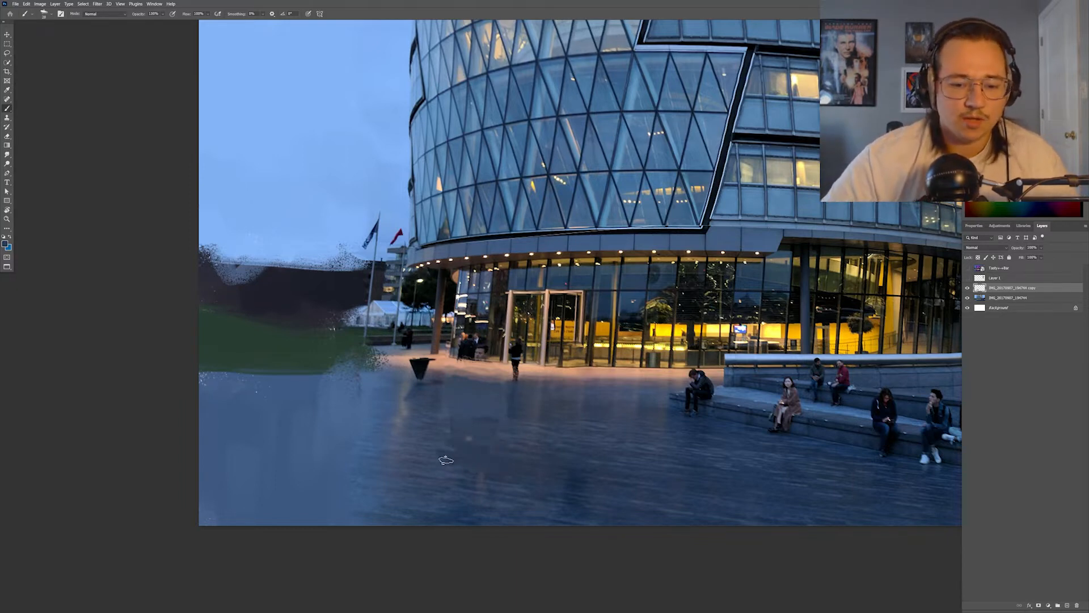
Paint out the person standing in front of the entrance doors with sampled pavement and doorway colours.
{"action": "key", "text": "ctrl+minus"}
{"action": "key", "text": "ctrl+minus"}
{"action": "right_click", "coordinate": [574, 356]}
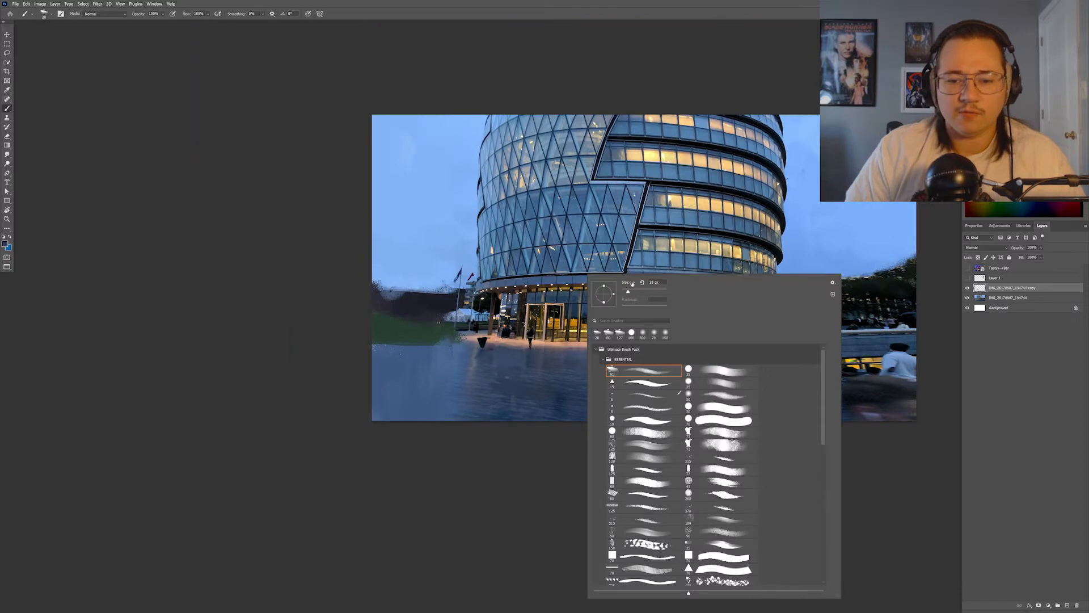
{"action": "left_click", "coordinate": [543, 384]}
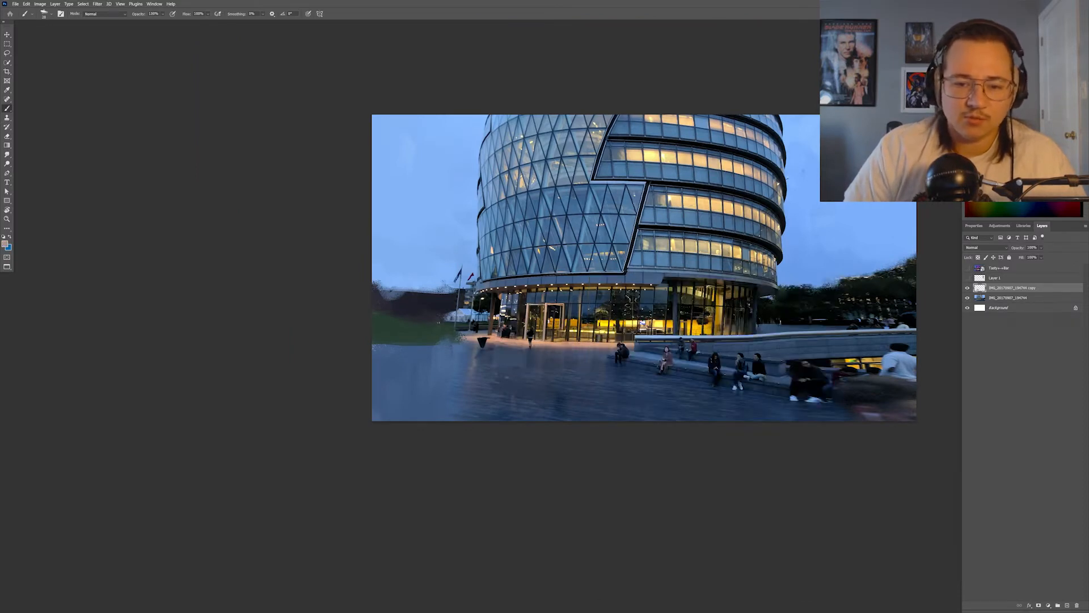
{"action": "left_click", "coordinate": [546, 342], "text": "alt"}
{"action": "left_click", "coordinate": [534, 325], "text": "alt"}
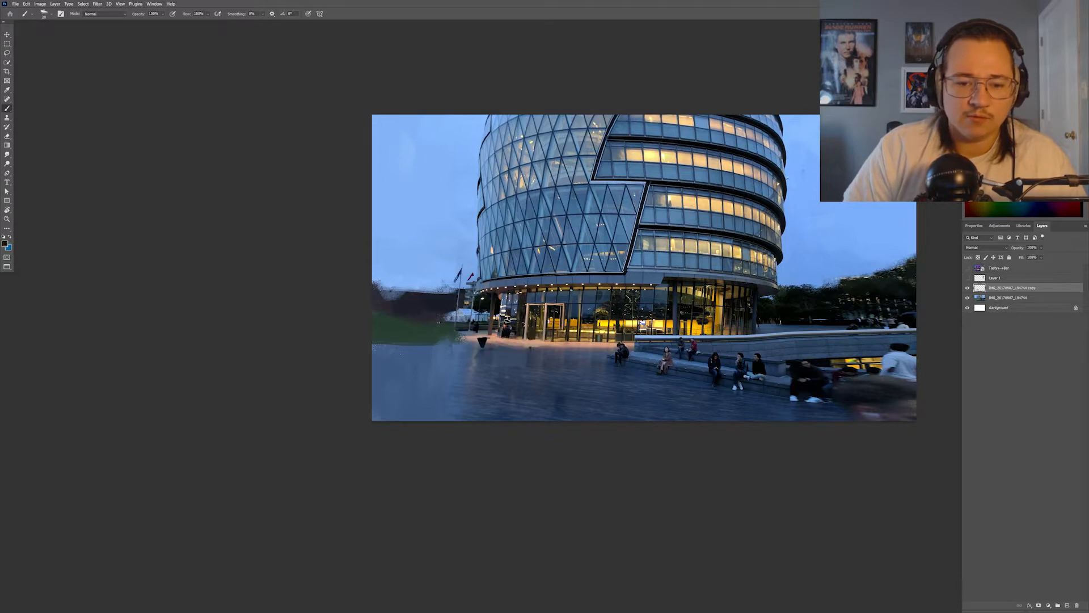
{"action": "left_click", "coordinate": [515, 323], "text": "alt"}
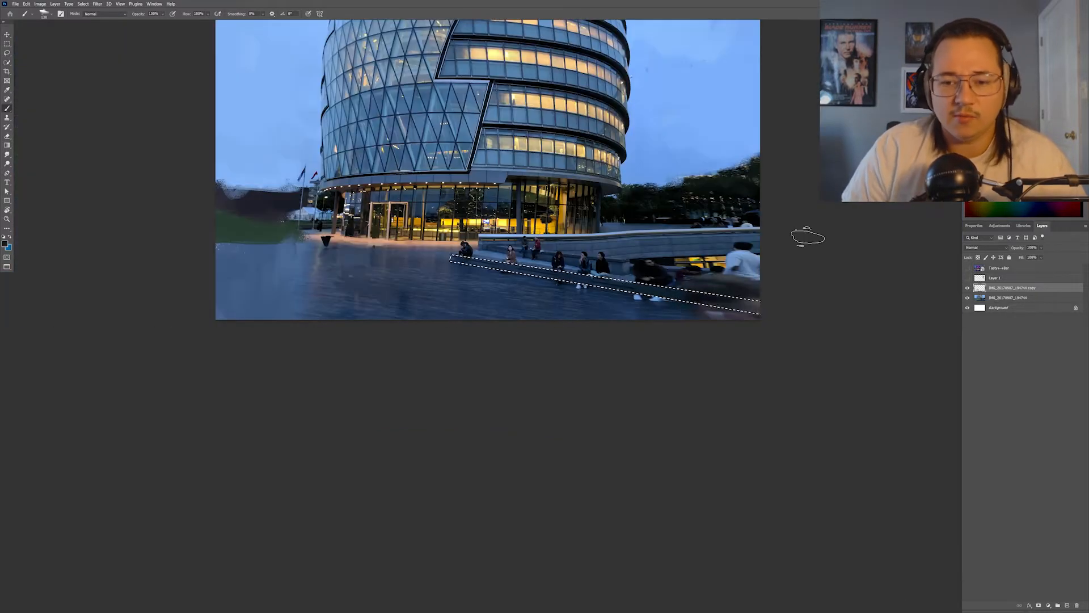
Paint the ledge's side strip in its own tone, then lasso its top face and paint over the people seated along it.
{"action": "mouse_move", "coordinate": [567, 273]}
{"action": "left_mouse_down"}
{"action": "mouse_move", "coordinate": [766, 318]}
{"action": "mouse_move", "coordinate": [752, 289]}
{"action": "left_mouse_up"}
{"action": "key", "text": "ctrl+d"}
{"action": "key", "text": "l"}
{"action": "left_click", "coordinate": [451, 255], "text": "alt"}
{"action": "left_click", "coordinate": [784, 305], "text": "alt"}
{"action": "left_click", "coordinate": [779, 298], "text": "alt"}
{"action": "left_click", "coordinate": [484, 251], "text": "alt"}
{"action": "key", "text": "b"}
{"action": "left_click", "coordinate": [476, 265], "text": "alt"}
{"action": "mouse_move", "coordinate": [475, 260]}
{"action": "left_mouse_down"}
{"action": "mouse_move", "coordinate": [519, 279]}
{"action": "mouse_move", "coordinate": [763, 301]}
{"action": "left_mouse_up"}
{"action": "key", "text": "ctrl+d"}
Lasso the figure at the ledge's tip nearest the entrance and paint over it with colour.
{"action": "key", "text": "l"}
{"action": "left_click", "coordinate": [458, 255], "text": "alt"}
{"action": "key", "text": "b"}
{"action": "left_click_drag", "start_coordinate": [461, 244], "coordinate": [474, 249]}
{"action": "left_click_drag", "start_coordinate": [664, 233], "coordinate": [596, 283]}
Lasso a further strip along the ramp and paint out the remaining seated figures, then deselect.
{"action": "key", "text": "l"}
{"action": "left_click", "coordinate": [567, 291], "text": "alt"}
{"action": "left_click", "coordinate": [433, 294], "text": "alt"}
{"action": "key", "text": "b"}
{"action": "left_click_drag", "start_coordinate": [472, 292], "coordinate": [567, 309]}
{"action": "key", "text": "ctrl+d"}
Lasso the pavement strip below the ledge and paint over the leftover shoes with sampled pavement colour, then deselect.
{"action": "key", "text": "l"}
{"action": "left_click", "coordinate": [421, 297], "text": "alt"}
{"action": "key", "text": "b"}
{"action": "key", "text": "ctrl+d"}
{"action": "key", "text": "l"}
{"action": "left_click", "coordinate": [429, 297], "text": "alt"}
{"action": "left_click", "coordinate": [525, 366], "text": "alt"}
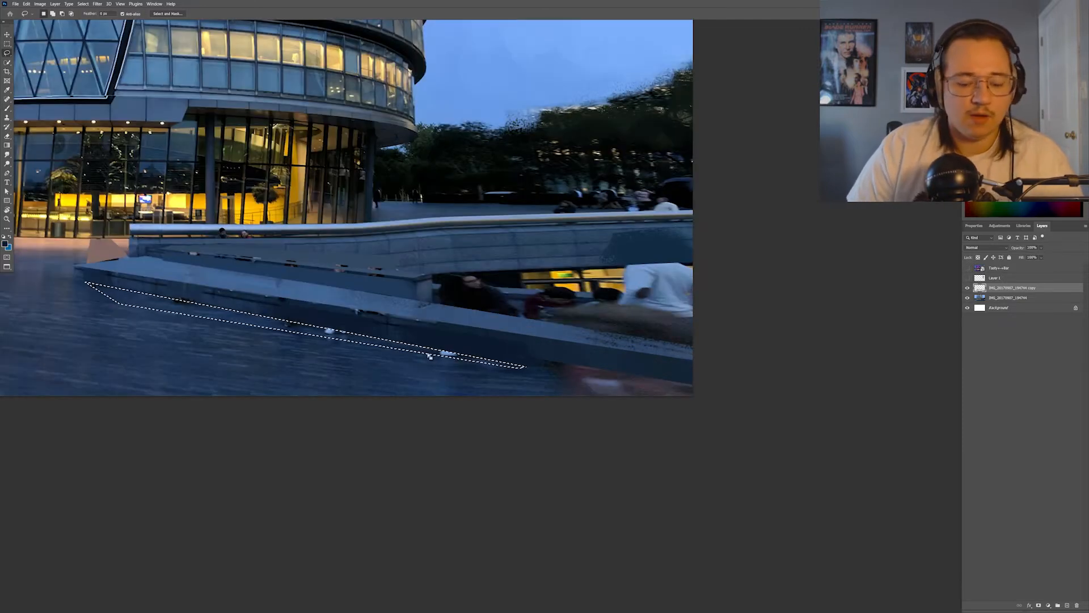
{"action": "key", "text": "b"}
{"action": "left_click", "coordinate": [428, 350], "text": "alt"}
{"action": "mouse_move", "coordinate": [437, 351]}
{"action": "left_mouse_down"}
{"action": "mouse_move", "coordinate": [449, 356]}
{"action": "mouse_move", "coordinate": [333, 357]}
{"action": "mouse_move", "coordinate": [333, 323]}
{"action": "mouse_move", "coordinate": [291, 340]}
{"action": "mouse_move", "coordinate": [196, 304]}
{"action": "left_mouse_up"}
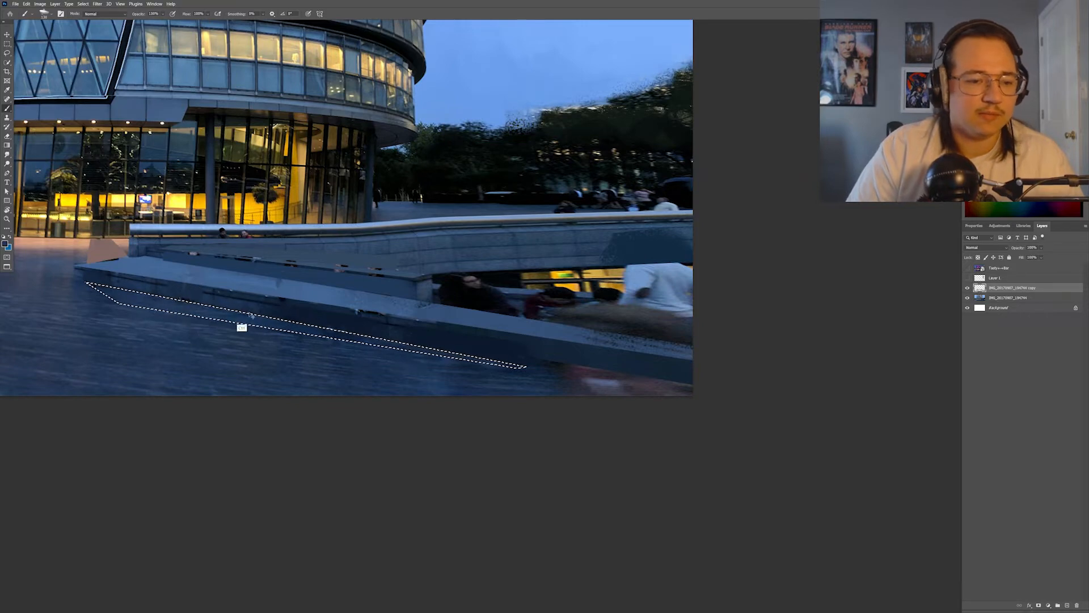
{"action": "key", "text": "ctrl+d"}
Outline the people seated behind the ledge near the photo's right edge with a closed lasso selection.
{"action": "key", "text": "l"}
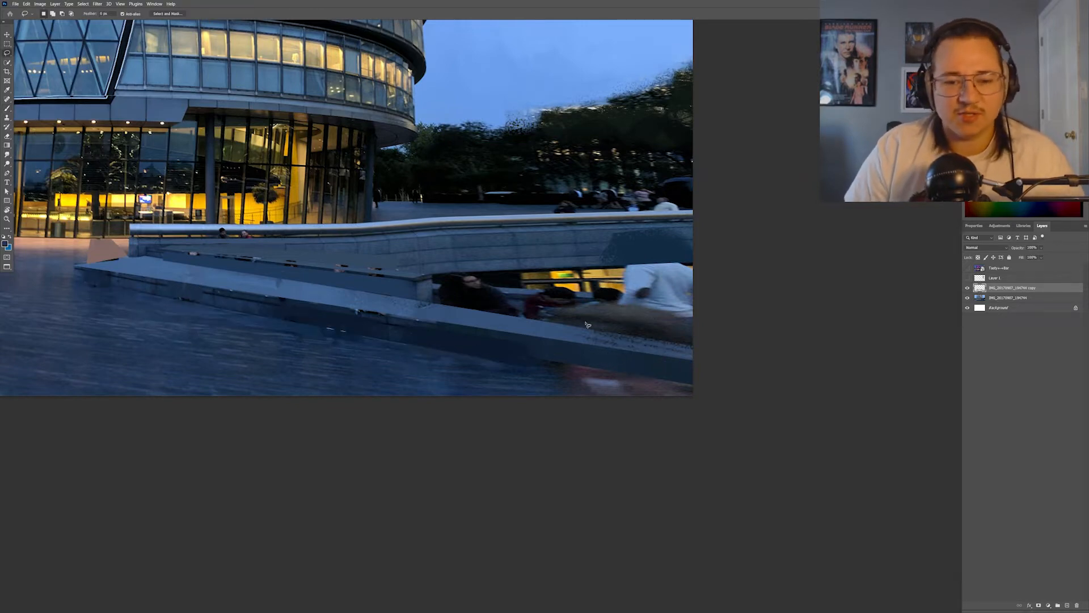
{"action": "left_click", "coordinate": [432, 291], "text": "alt"}
{"action": "left_click", "coordinate": [730, 308], "text": "alt"}
{"action": "left_click", "coordinate": [705, 346], "text": "alt"}
{"action": "left_click", "coordinate": [434, 293]}
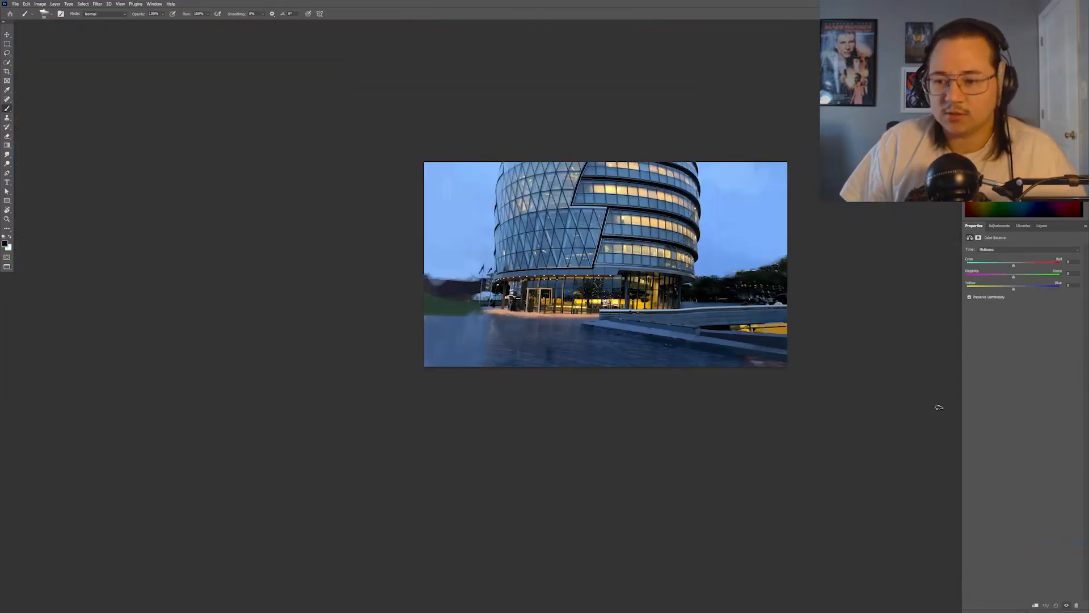
Shift the Color Balance midtones toward magenta and blue to give the scene a violet-blue night tint.
{"action": "mouse_move", "coordinate": [1014, 288]}
{"action": "left_mouse_down"}
{"action": "mouse_move", "coordinate": [1026, 289]}
{"action": "mouse_move", "coordinate": [1003, 266]}
{"action": "mouse_move", "coordinate": [1024, 278]}
{"action": "mouse_move", "coordinate": [1006, 279]}
{"action": "left_mouse_up"}
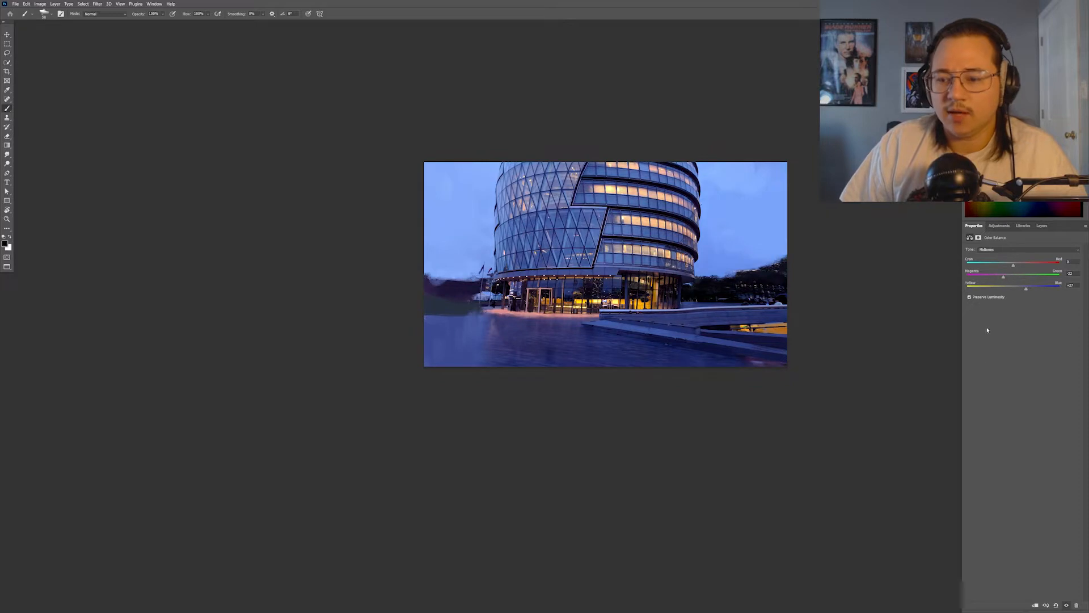
{"action": "left_click", "coordinate": [997, 226]}
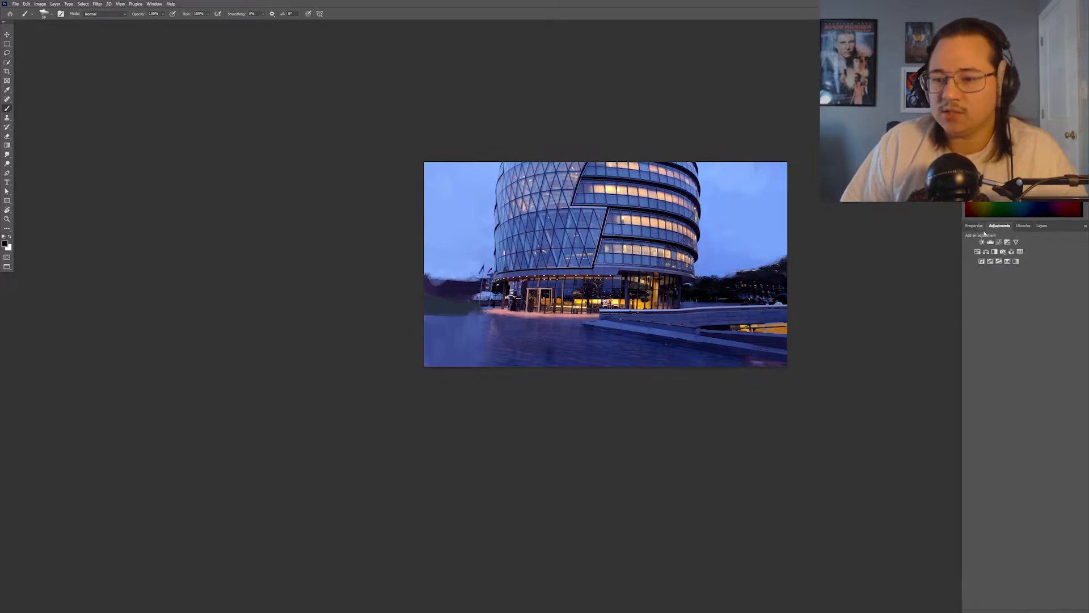
{"action": "left_click", "coordinate": [1041, 226]}
Add a Levels adjustment layer, set the midtones to 0.79 and lower the output white level to darken the scene.
{"action": "left_click", "coordinate": [1040, 606]}
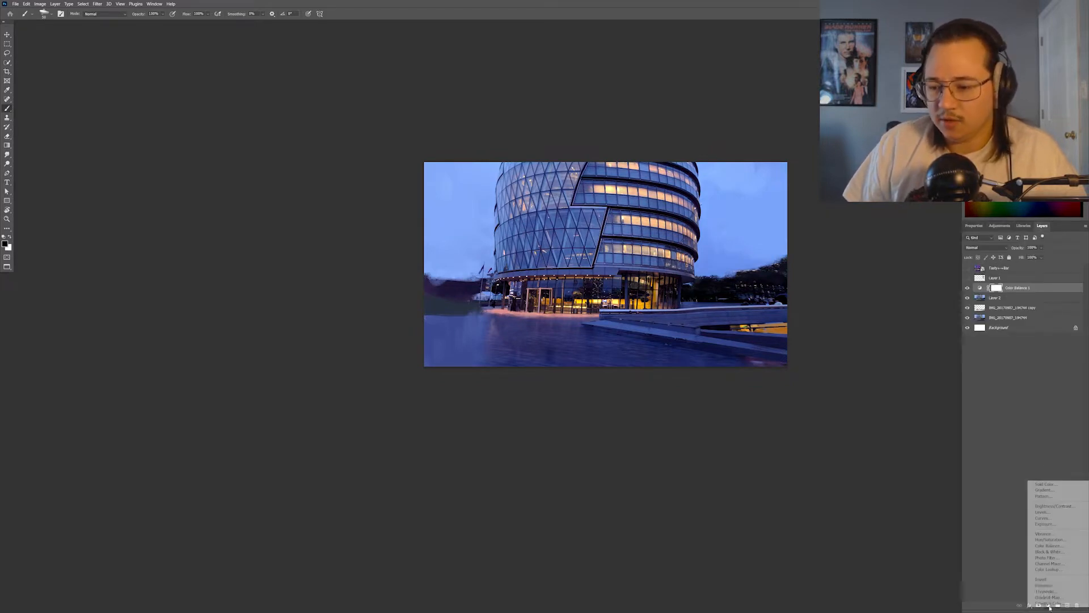
{"action": "left_click", "coordinate": [1046, 511]}
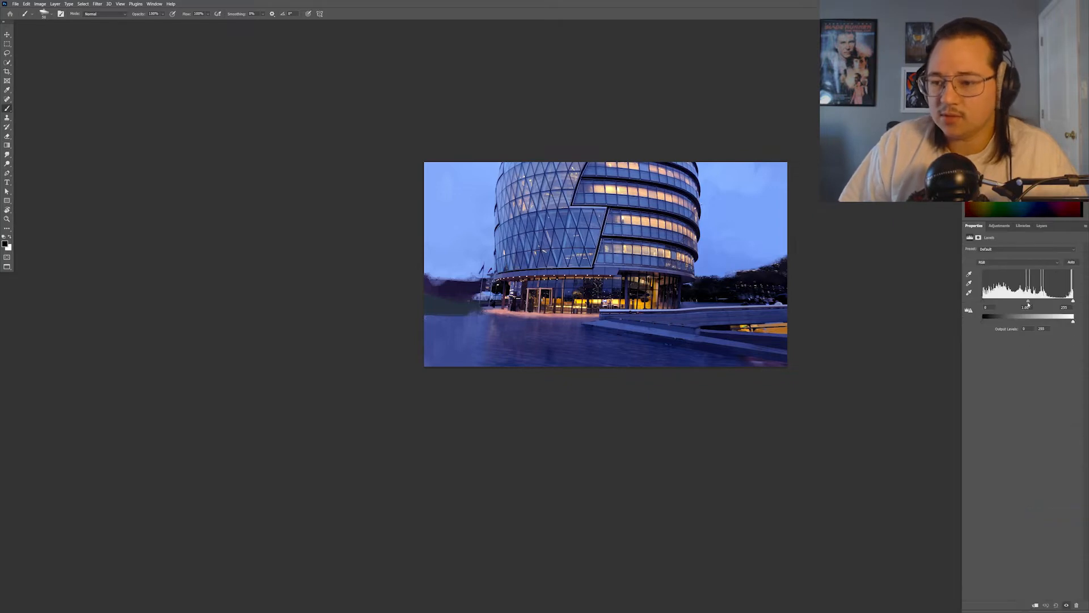
{"action": "left_click_drag", "start_coordinate": [1028, 301], "coordinate": [1047, 322]}
{"action": "mouse_move", "coordinate": [1039, 302]}
{"action": "left_mouse_down"}
{"action": "mouse_move", "coordinate": [1027, 303]}
{"action": "mouse_move", "coordinate": [1036, 304]}
{"action": "left_mouse_up"}
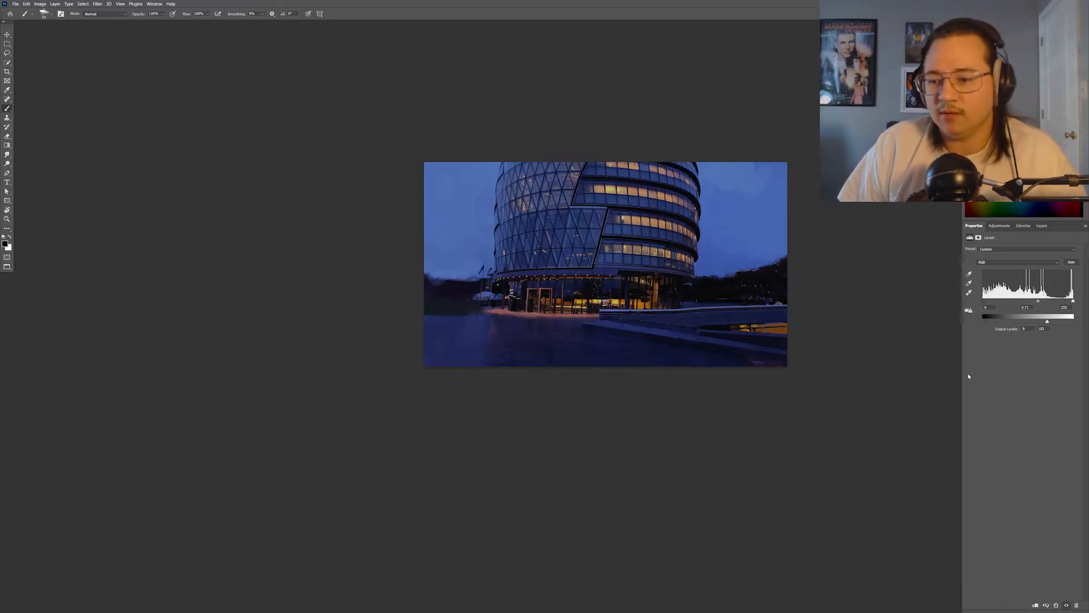
{"action": "left_click_drag", "start_coordinate": [1040, 302], "coordinate": [1032, 303]}
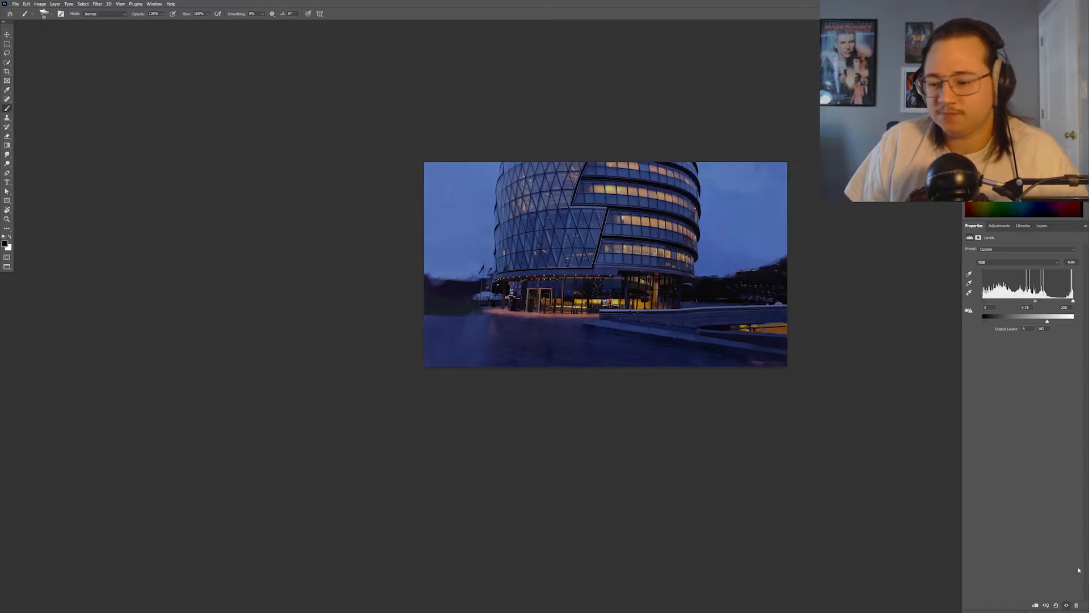
{"action": "key", "text": "ctrl+plus"}
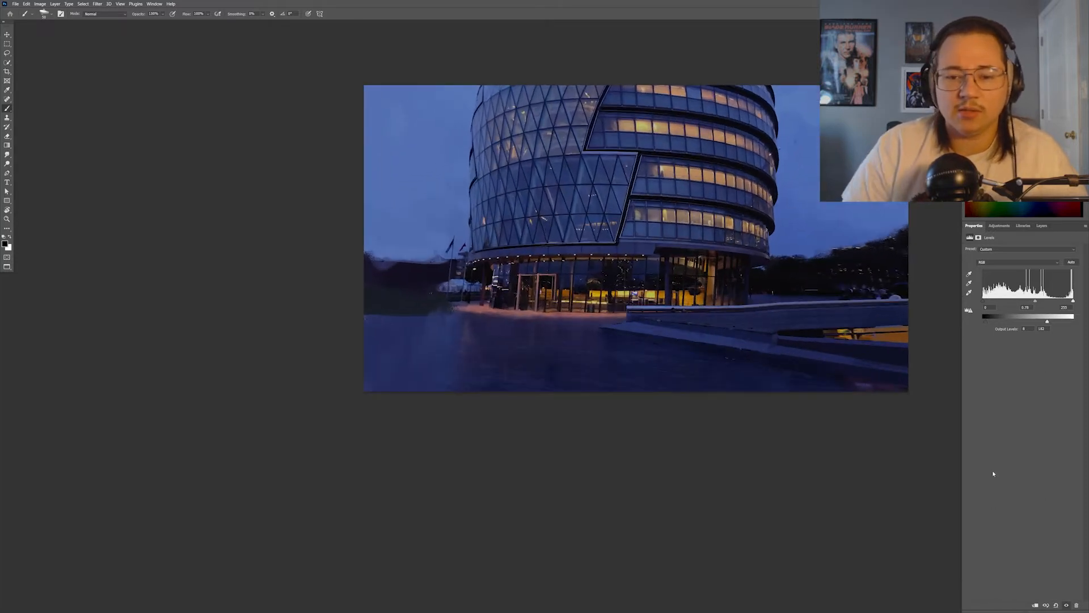
{"action": "left_click_drag", "start_coordinate": [763, 333], "coordinate": [712, 409]}
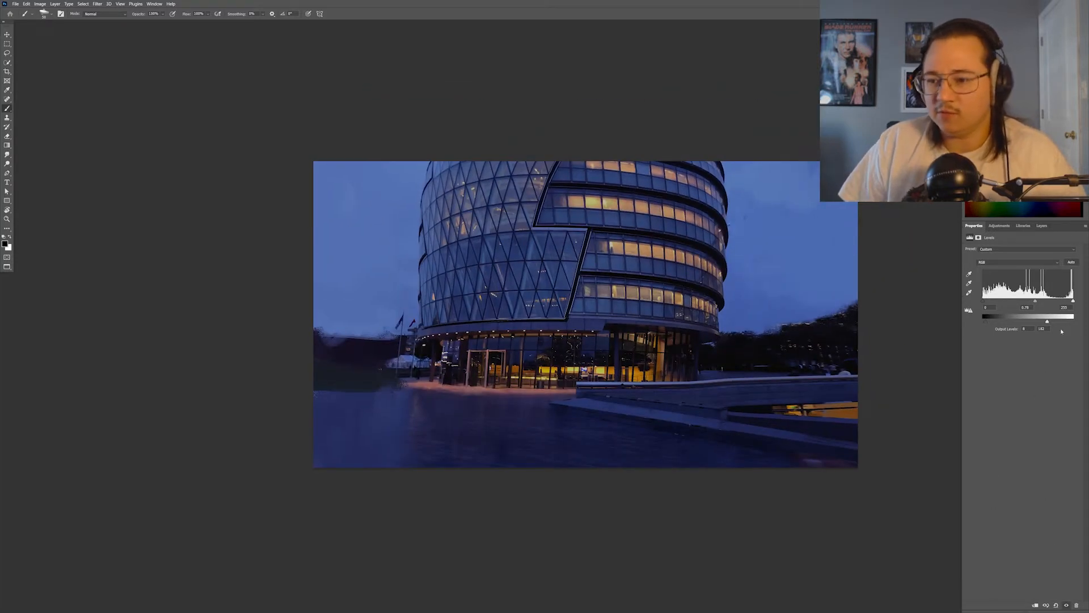
Add a new layer above the adjustments and paint the sky on both sides of the tower with a larger brush and sampled blue.
{"action": "left_click", "coordinate": [1042, 226]}
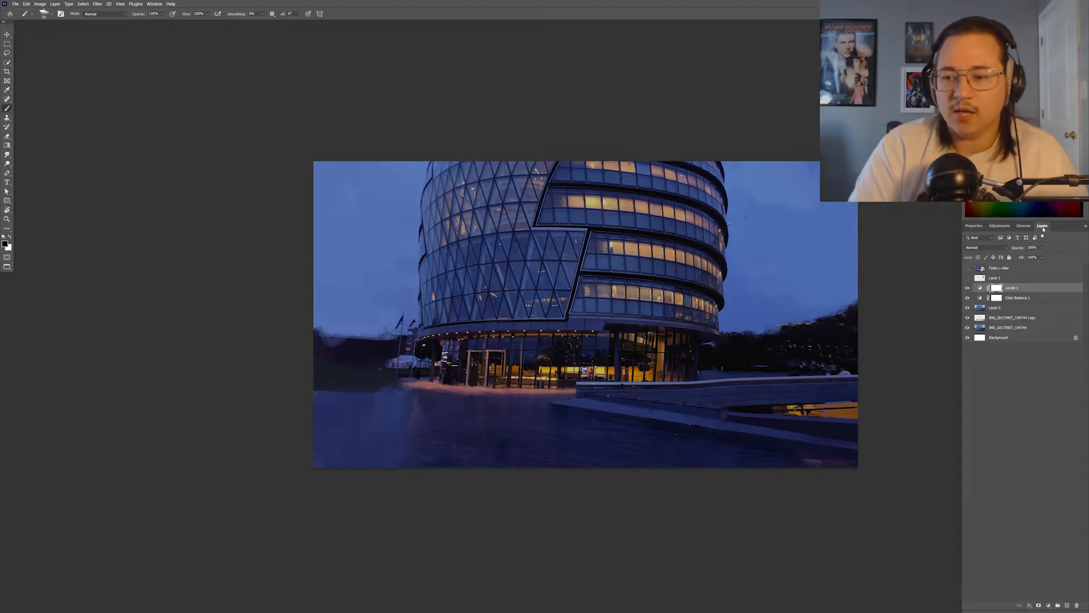
{"action": "key", "text": "ctrl+minus"}
{"action": "left_click", "coordinate": [1067, 606]}
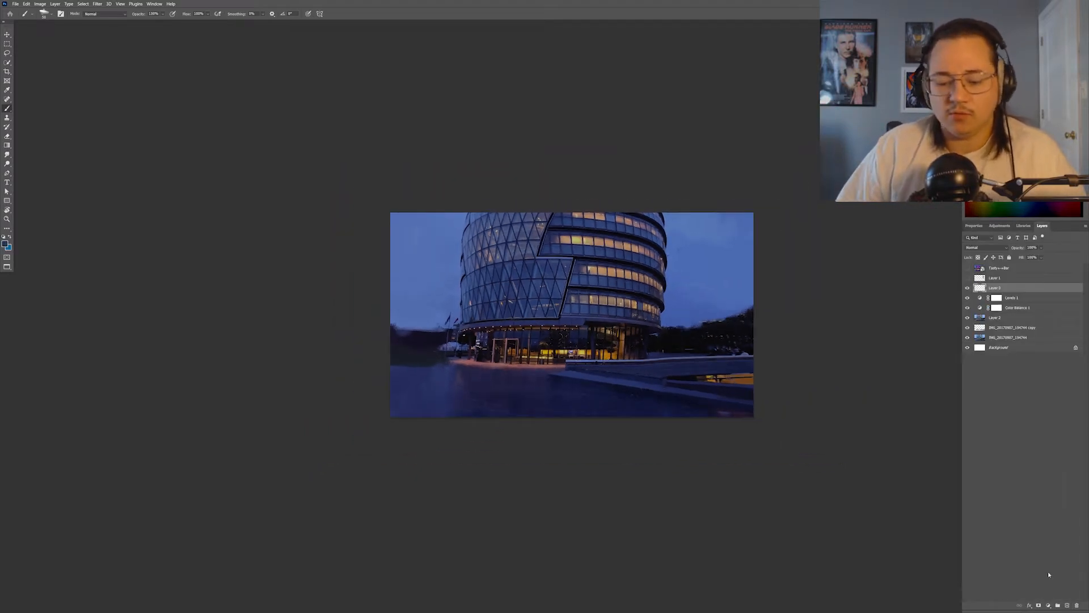
{"action": "right_click", "coordinate": [689, 279]}
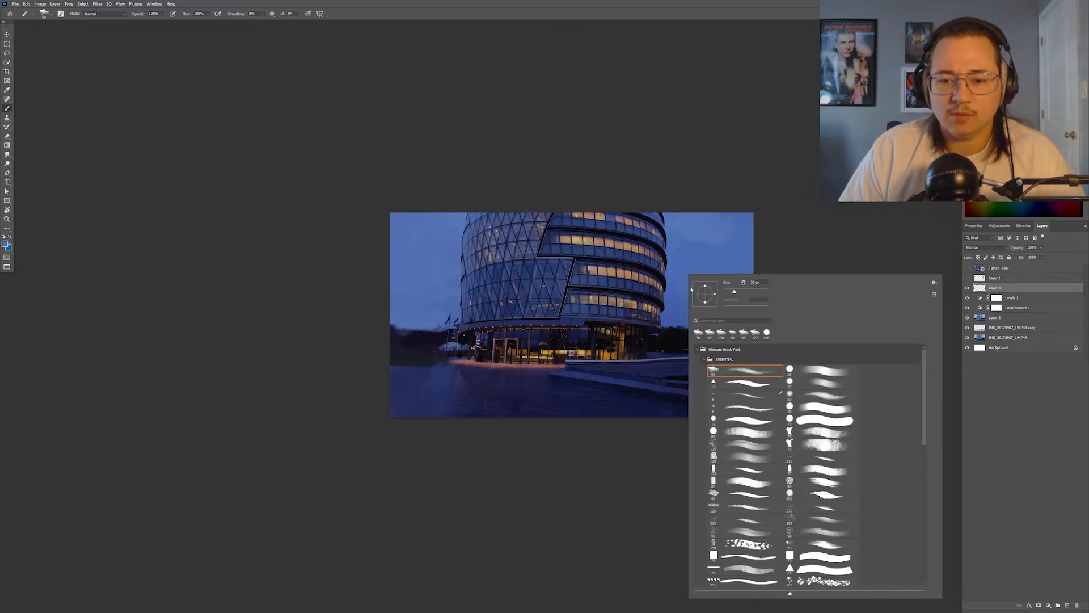
{"action": "right_click", "coordinate": [709, 271]}
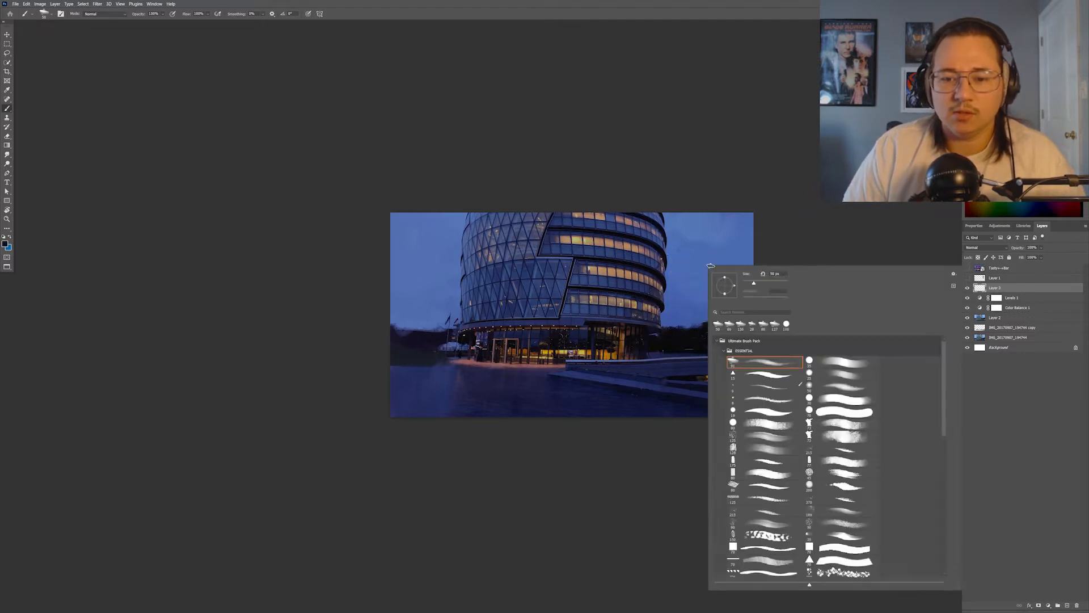
{"action": "left_click", "coordinate": [798, 252]}
{"action": "left_click", "coordinate": [688, 329], "text": "alt"}
{"action": "right_click", "coordinate": [681, 275]}
{"action": "left_click_drag", "start_coordinate": [726, 292], "coordinate": [733, 292]}
{"action": "left_click", "coordinate": [722, 284], "text": "alt"}
{"action": "mouse_move", "coordinate": [741, 224]}
{"action": "left_mouse_down"}
{"action": "mouse_move", "coordinate": [671, 253]}
{"action": "mouse_move", "coordinate": [744, 280]}
{"action": "left_mouse_up"}
{"action": "mouse_move", "coordinate": [452, 222]}
{"action": "left_mouse_down"}
{"action": "mouse_move", "coordinate": [413, 278]}
{"action": "mouse_move", "coordinate": [425, 299]}
{"action": "mouse_move", "coordinate": [398, 253]}
{"action": "left_mouse_up"}
Pick a textured brush and soften the blue haze around the tower's upper floors and the treelines.
{"action": "right_click", "coordinate": [479, 266]}
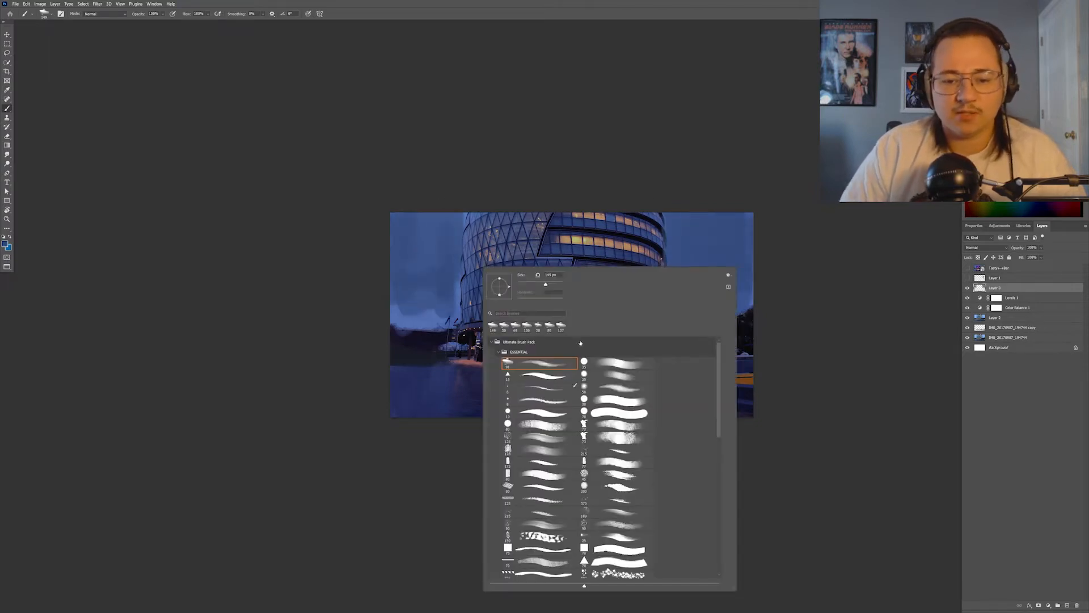
{"action": "mouse_move", "coordinate": [718, 368]}
{"action": "left_mouse_down"}
{"action": "mouse_move", "coordinate": [716, 504]}
{"action": "mouse_move", "coordinate": [719, 361]}
{"action": "left_mouse_up"}
{"action": "left_click", "coordinate": [447, 286]}
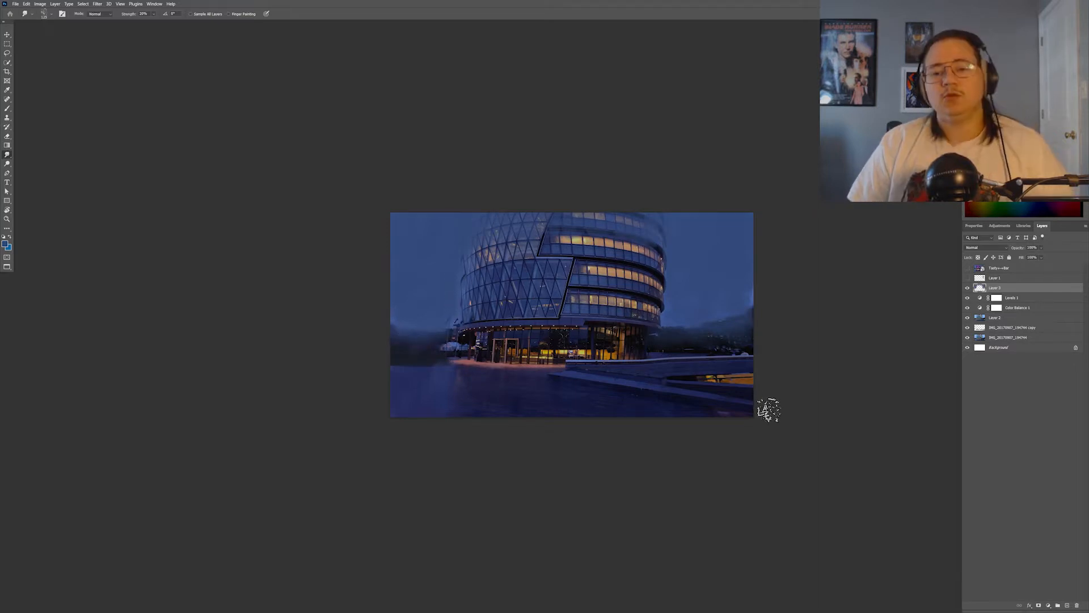
Compare the darkened base with the finished neon painting by toggling the reference layer, then hide it again.
{"action": "left_click", "coordinate": [968, 268]}
{"action": "left_click", "coordinate": [967, 269]}
{"action": "left_click", "coordinate": [968, 268]}
{"action": "left_click", "coordinate": [969, 268]}
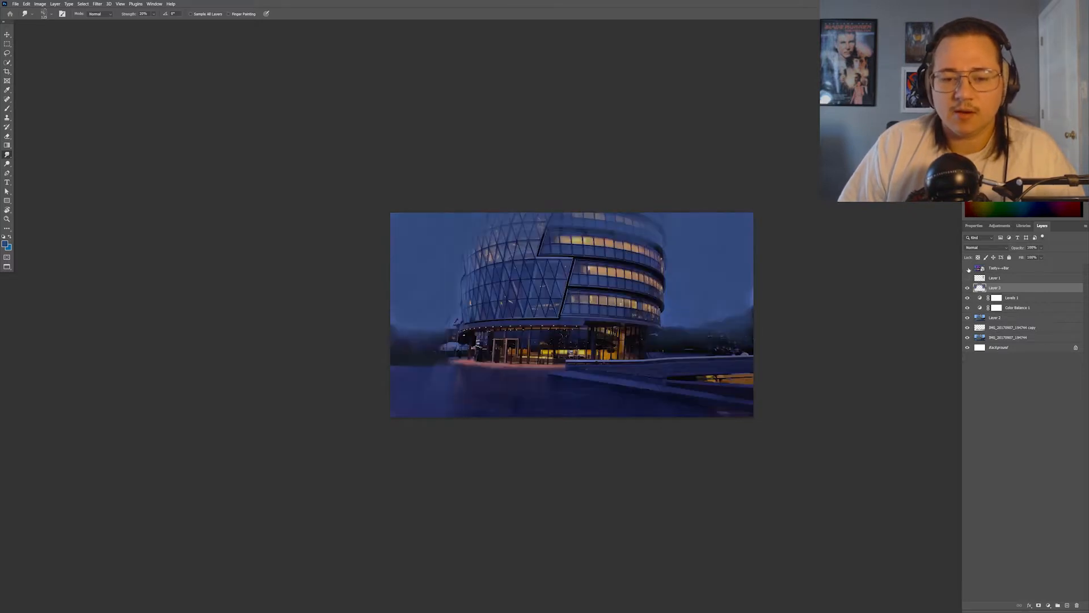
{"action": "left_click", "coordinate": [968, 268]}
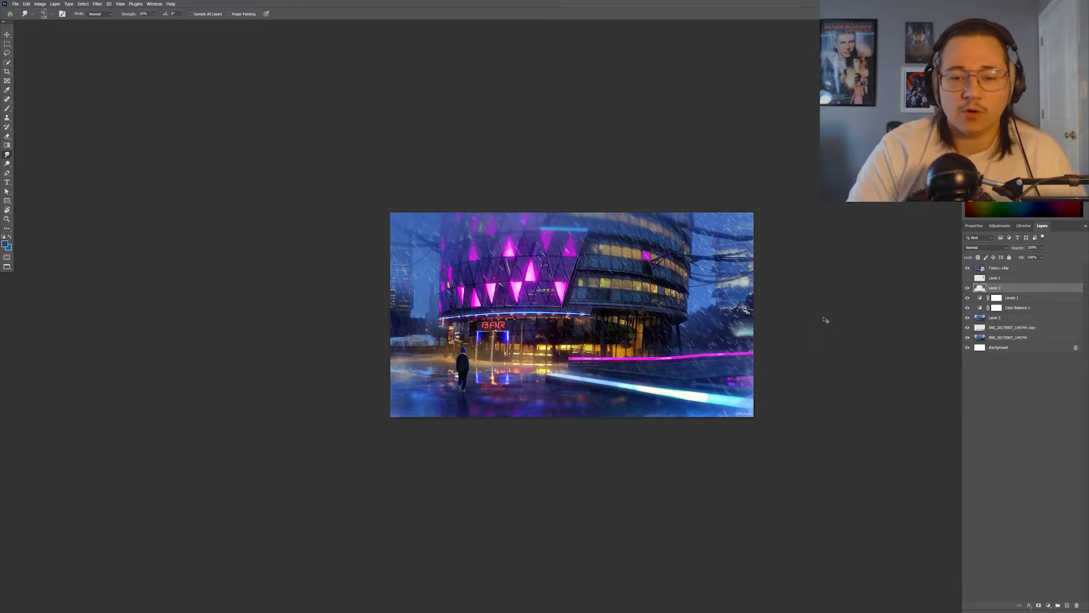
{"action": "key", "text": "ctrl+plus"}
{"action": "left_click_drag", "start_coordinate": [665, 364], "coordinate": [603, 341]}
{"action": "left_click", "coordinate": [967, 268]}
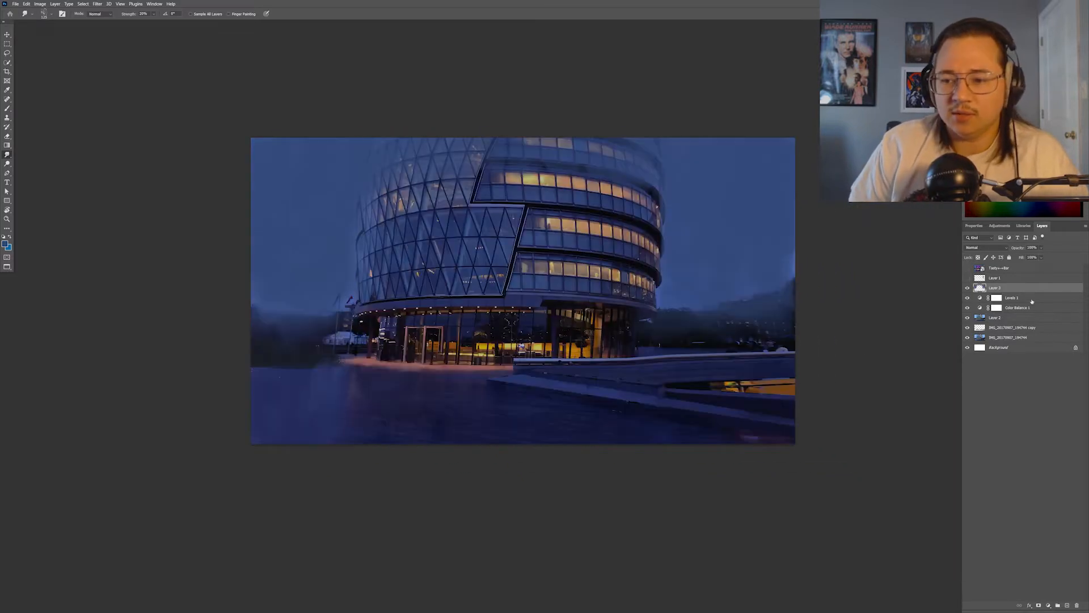
Add a new layer, lasso the lower ramp ledge and paint it solid red, then deselect.
{"action": "left_click", "coordinate": [1066, 605]}
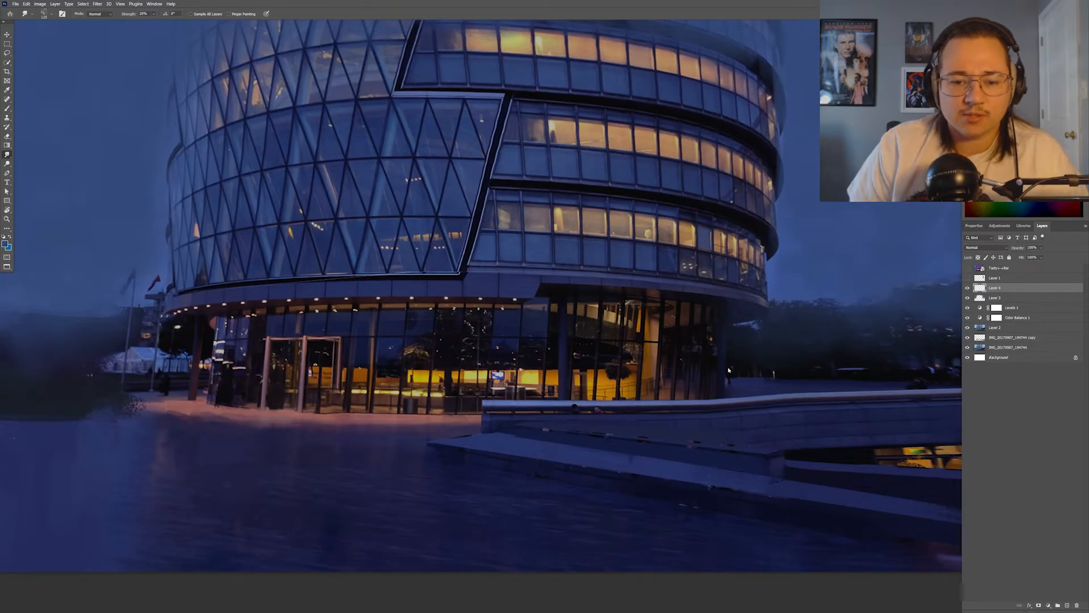
{"action": "left_click_drag", "start_coordinate": [712, 386], "coordinate": [426, 340]}
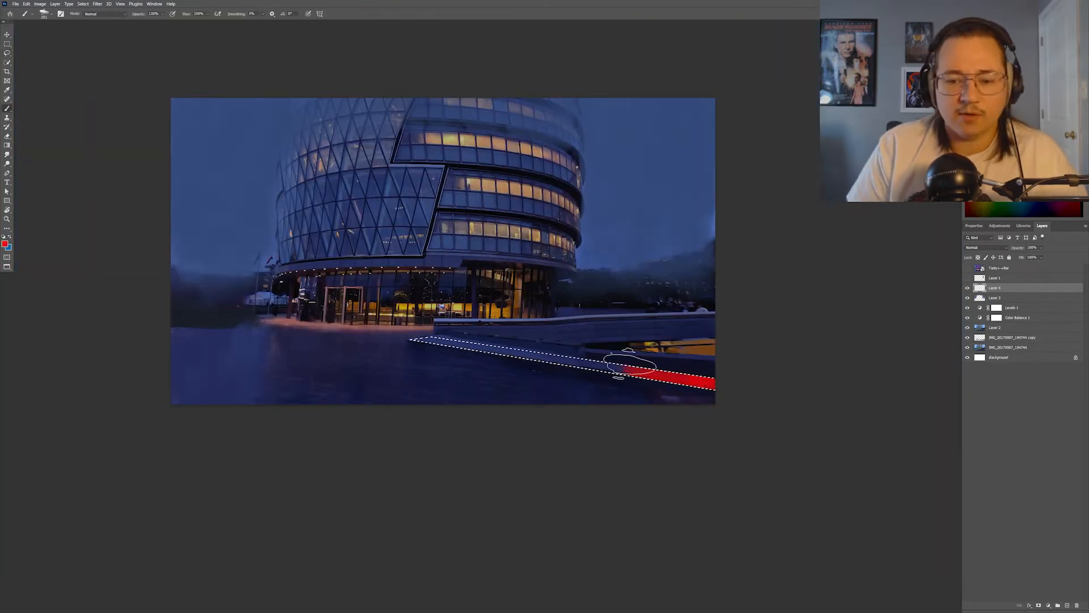
{"action": "key", "text": "ctrl+d"}
Lasso the curved railing above the ramp wall and paint it bright blue along its whole length.
{"action": "key", "text": "l"}
{"action": "scroll", "coordinate": [586, 318], "scroll_direction": "up", "scroll_amount": 2}
{"action": "left_click", "coordinate": [239, 332], "text": "alt"}
{"action": "left_click", "coordinate": [497, 330], "text": "alt"}
{"action": "left_click", "coordinate": [805, 314], "text": "alt"}
{"action": "left_click", "coordinate": [805, 306], "text": "alt"}
{"action": "left_click", "coordinate": [501, 319], "text": "alt"}
{"action": "left_click", "coordinate": [240, 320], "text": "alt"}
{"action": "key", "text": "b"}
{"action": "left_click_drag", "start_coordinate": [270, 348], "coordinate": [794, 321]}
{"action": "left_click", "coordinate": [968, 288]}
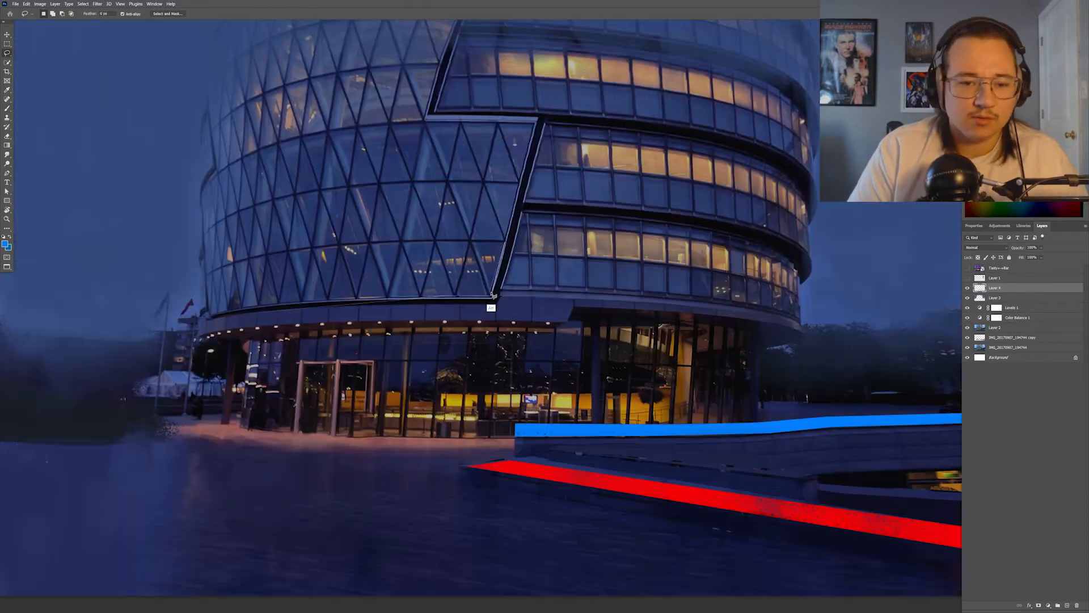
Fill the triangular pane at the glass facade's lower corner and one pane in the row above with magenta.
{"action": "key", "text": "alt+BackSpace"}
{"action": "key", "text": "ctrl+d"}
{"action": "left_click", "coordinate": [447, 182], "text": "alt"}
{"action": "left_click", "coordinate": [413, 181], "text": "alt"}
{"action": "key", "text": "b"}
{"action": "left_click_drag", "start_coordinate": [417, 190], "coordinate": [440, 227]}
{"action": "key", "text": "ctrl+d"}
{"action": "key", "text": "l"}
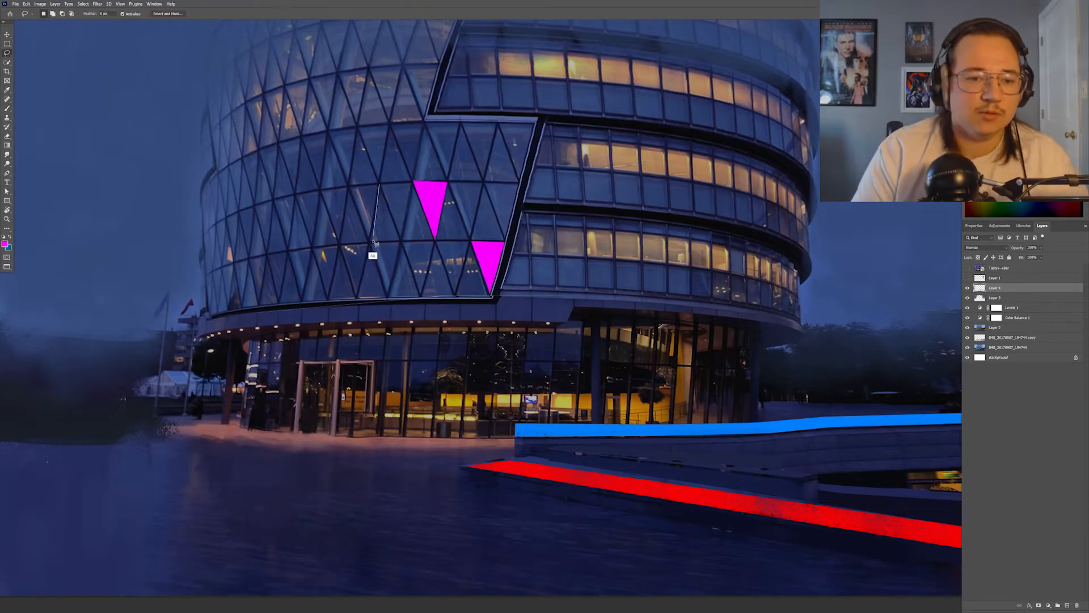
Lasso and paint magenta in more triangular panes across the middle and left part of the facade.
{"action": "left_click", "coordinate": [379, 184], "text": "alt"}
{"action": "left_click", "coordinate": [369, 239], "text": "alt"}
{"action": "left_click", "coordinate": [348, 187], "text": "alt"}
{"action": "left_click", "coordinate": [254, 210], "text": "alt"}
{"action": "key", "text": "b"}
{"action": "left_click_drag", "start_coordinate": [261, 207], "coordinate": [261, 238]}
{"action": "key", "text": "ctrl+d"}
Paint magenta in a bottom-row pane and two upright triangular panes in the upper rows of the facade.
{"action": "left_click", "coordinate": [290, 252], "text": "alt"}
{"action": "left_click_drag", "start_coordinate": [340, 198], "coordinate": [379, 318]}
{"action": "key", "text": "b"}
{"action": "left_click_drag", "start_coordinate": [414, 221], "coordinate": [424, 264]}
{"action": "key", "text": "ctrl+d"}
{"action": "key", "text": "l"}
{"action": "left_click", "coordinate": [348, 202], "text": "alt"}
{"action": "key", "text": "b"}
{"action": "left_click_drag", "start_coordinate": [349, 210], "coordinate": [352, 238]}
Paint magenta in the pane near the facade's top beside the dark trim and in a narrow pane by its left edge.
{"action": "key", "text": "ctrl+s"}
{"action": "left_click", "coordinate": [348, 465]}
{"action": "left_click_drag", "start_coordinate": [480, 139], "coordinate": [479, 170]}
{"action": "key", "text": "l"}
{"action": "left_click", "coordinate": [268, 285], "text": "alt"}
{"action": "key", "text": "b"}
{"action": "left_click_drag", "start_coordinate": [274, 284], "coordinate": [276, 320]}
{"action": "key", "text": "ctrl+d"}
Lasso the thin triangular pane on the facade's upper left outline and paint it magenta, then deselect.
{"action": "key", "text": "l"}
{"action": "left_click", "coordinate": [253, 206], "text": "alt"}
{"action": "left_click", "coordinate": [258, 243], "text": "alt"}
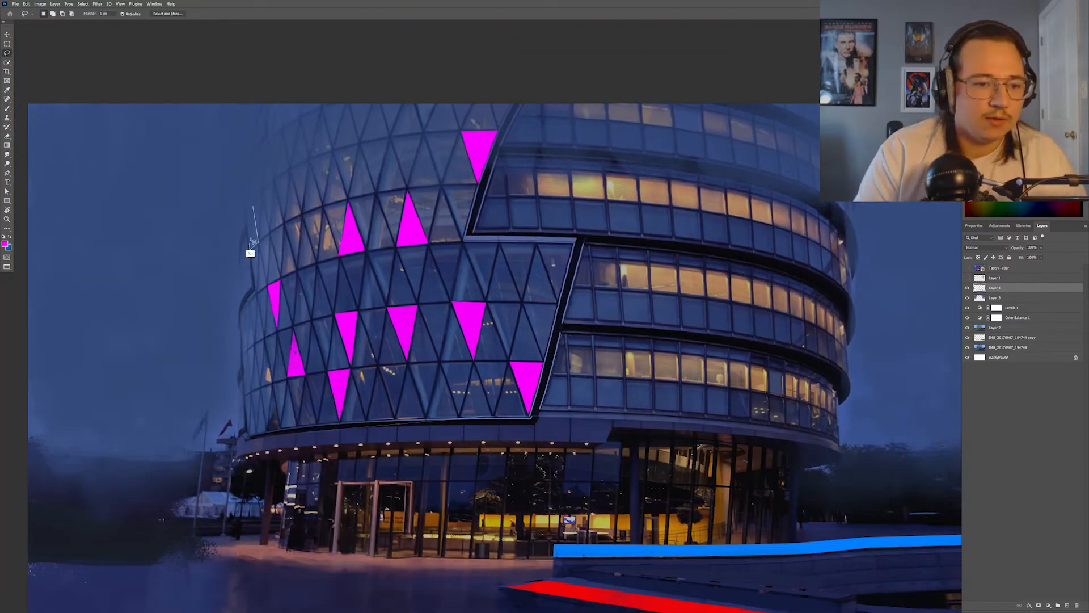
{"action": "key", "text": "b"}
{"action": "left_click_drag", "start_coordinate": [254, 204], "coordinate": [253, 236]}
{"action": "key", "text": "ctrl+d"}
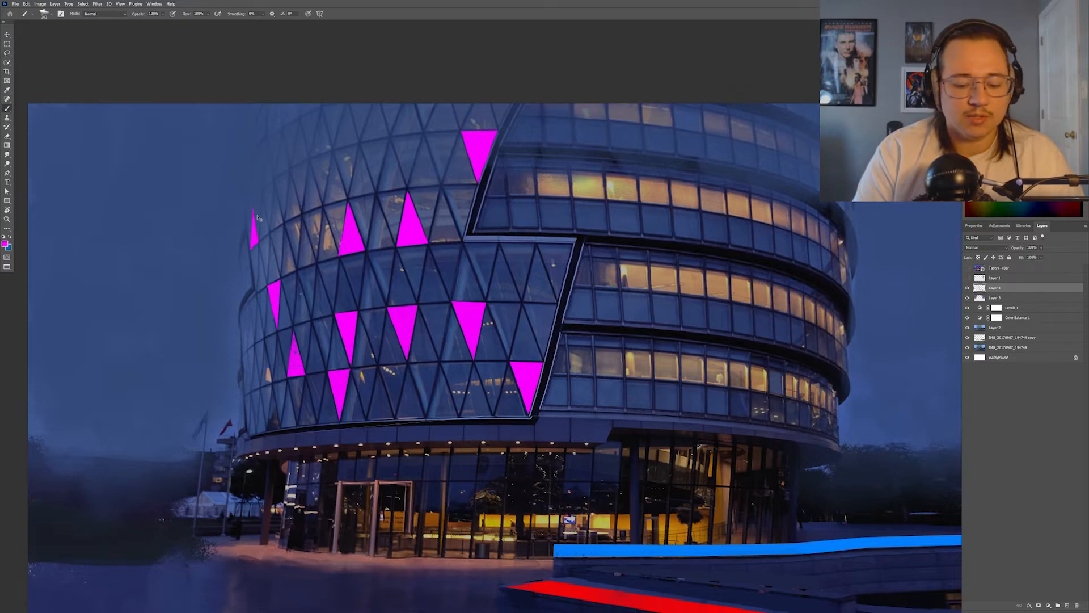
{"action": "key", "text": "ctrl+minus"}
{"action": "key", "text": "ctrl+minus"}
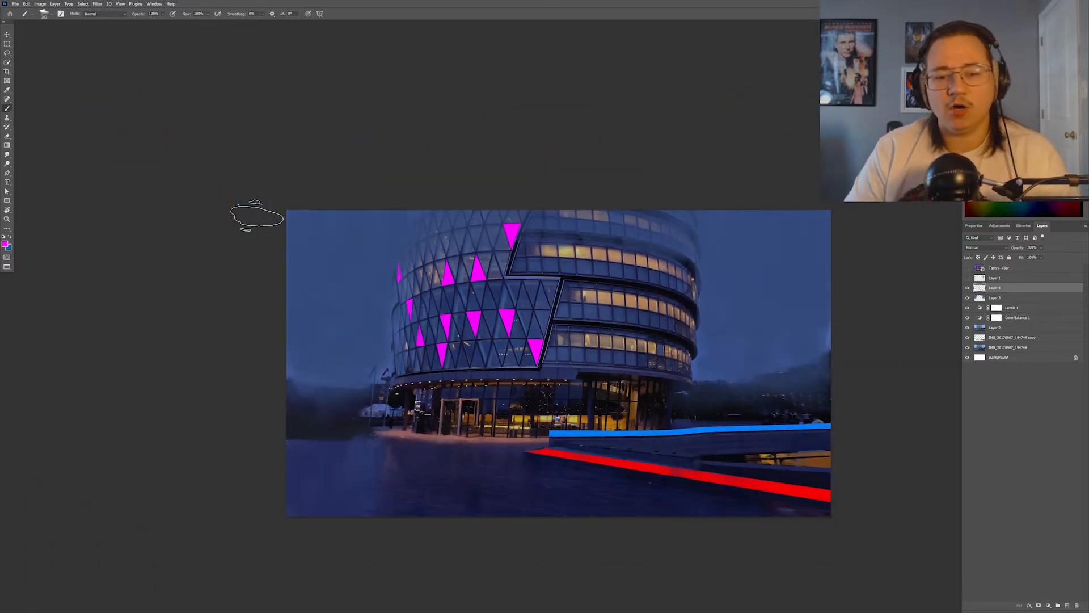
Add a new layer and try a soft magenta glow beside the leftmost lit pane with a soft brush.
{"action": "left_click", "coordinate": [1066, 605]}
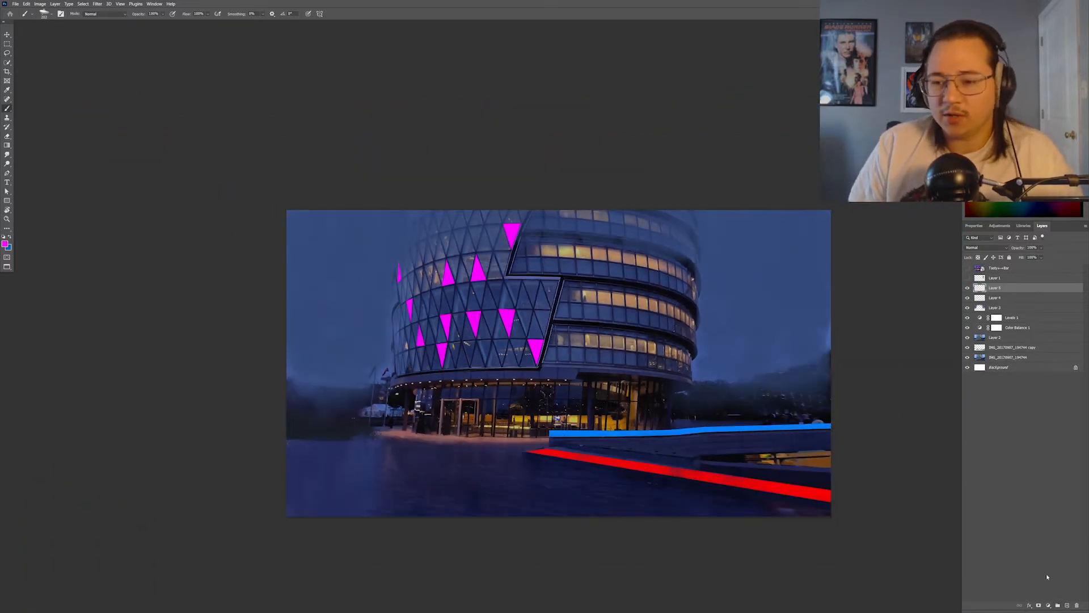
{"action": "key", "text": "ctrl+plus"}
{"action": "key", "text": "ctrl+plus"}
{"action": "left_click_drag", "start_coordinate": [508, 397], "coordinate": [509, 397]}
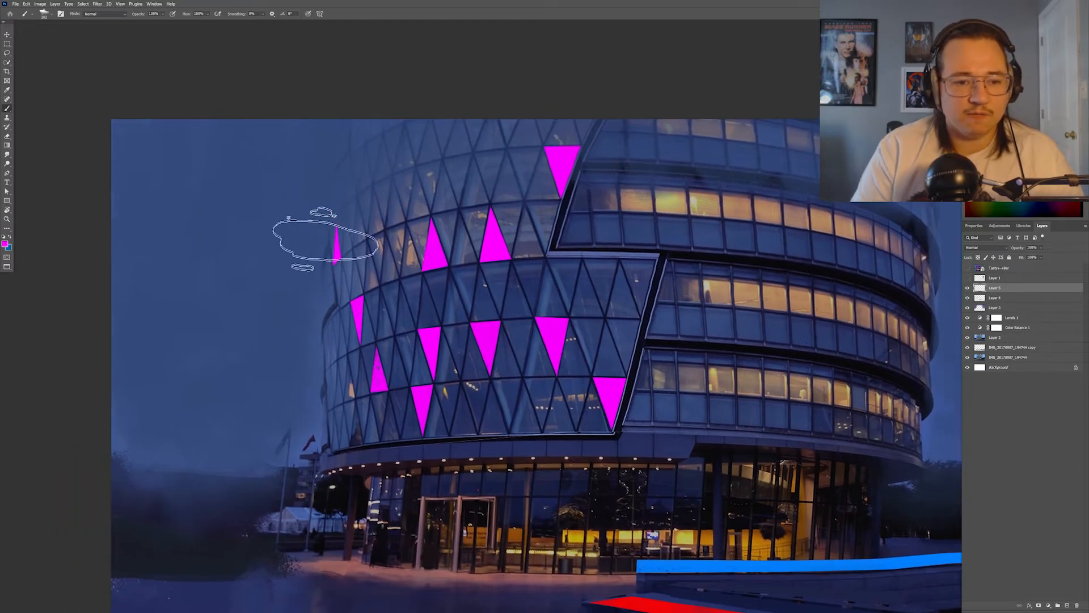
{"action": "right_click", "coordinate": [351, 227]}
{"action": "left_click", "coordinate": [410, 250]}
{"action": "left_click", "coordinate": [470, 33]}
{"action": "mouse_move", "coordinate": [334, 244]}
{"action": "left_mouse_down"}
{"action": "mouse_move", "coordinate": [338, 222]}
{"action": "mouse_move", "coordinate": [323, 255]}
{"action": "left_mouse_up"}
{"action": "key", "text": "s"}
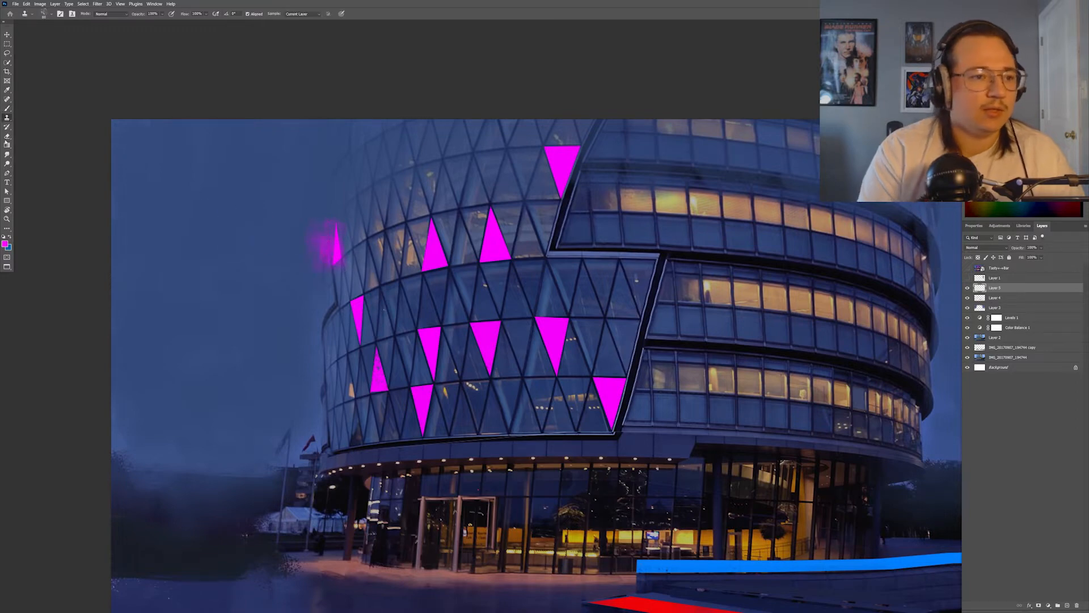
{"action": "left_click", "coordinate": [7, 155]}
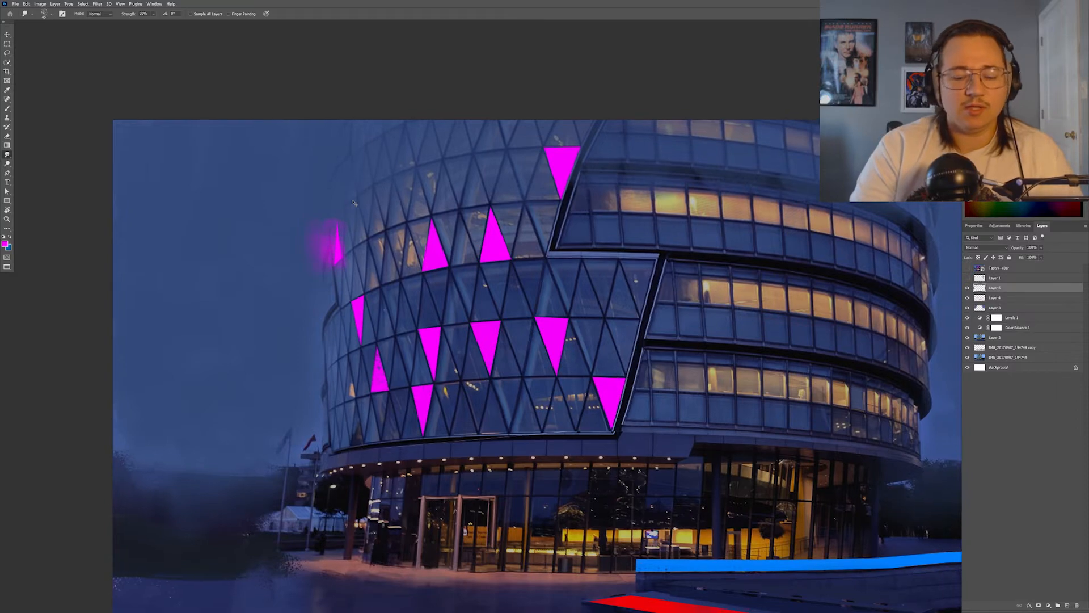
{"action": "key", "text": "ctrl+minus"}
{"action": "key", "text": "ctrl+minus"}
{"action": "key", "text": "ctrl+minus"}
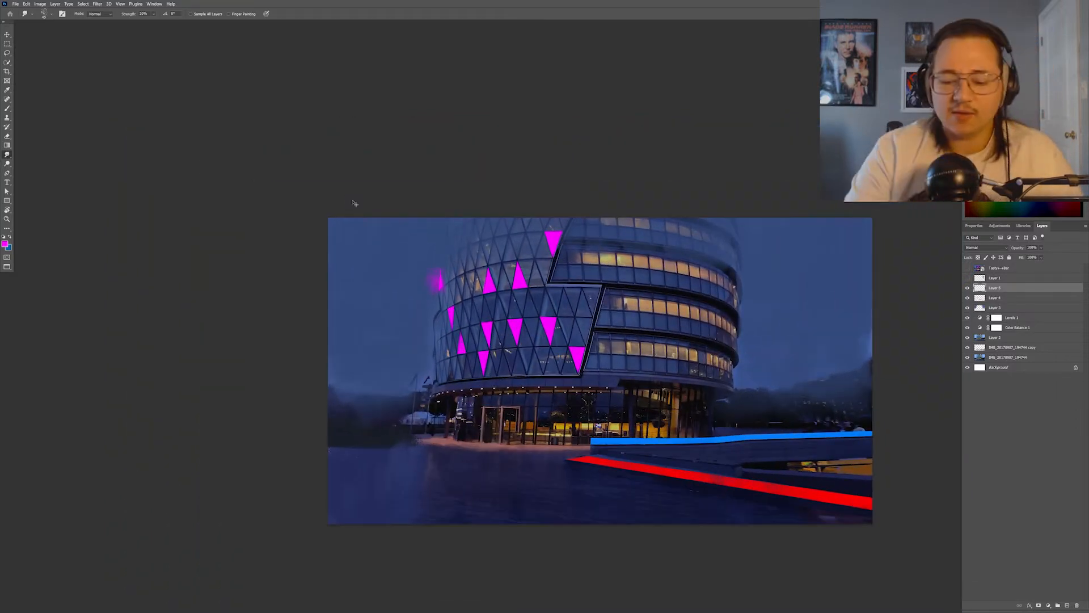
{"action": "key", "text": "ctrl+plus"}
{"action": "key", "text": "ctrl+plus"}
{"action": "key", "text": "ctrl+plus"}
{"action": "key", "text": "l"}
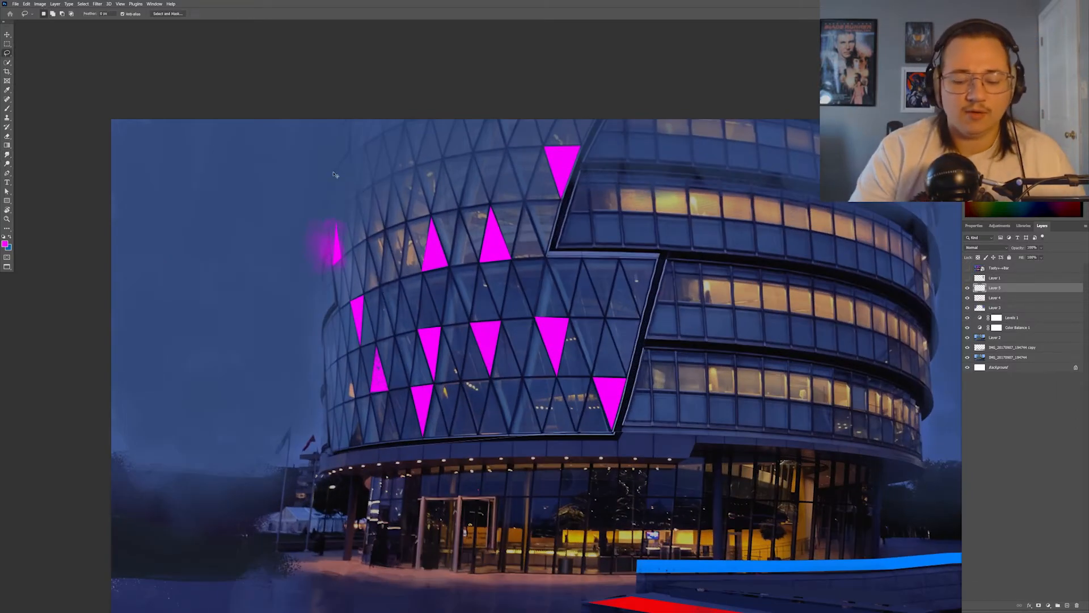
Delete the layer holding the test glow.
{"action": "key", "text": "ctrl+minus"}
{"action": "key", "text": "ctrl+minus"}
{"action": "key", "text": "ctrl+plus"}
{"action": "key", "text": "Delete"}
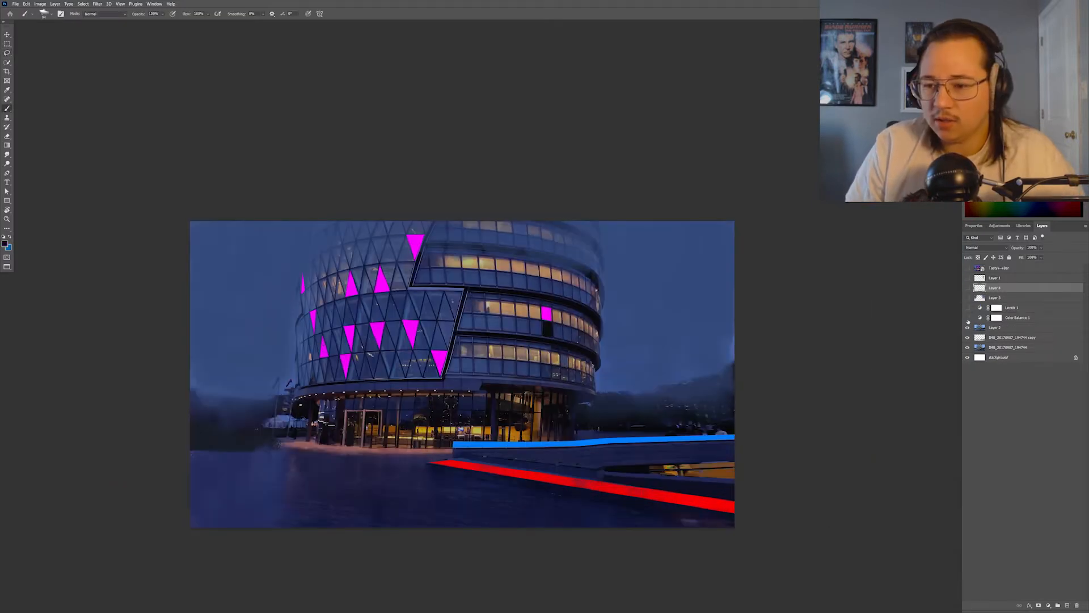
Hide the layers above the clean photo, stamp a merged copy of it, show them again and move the copy directly below the reference layer.
{"action": "left_click", "coordinate": [968, 327]}
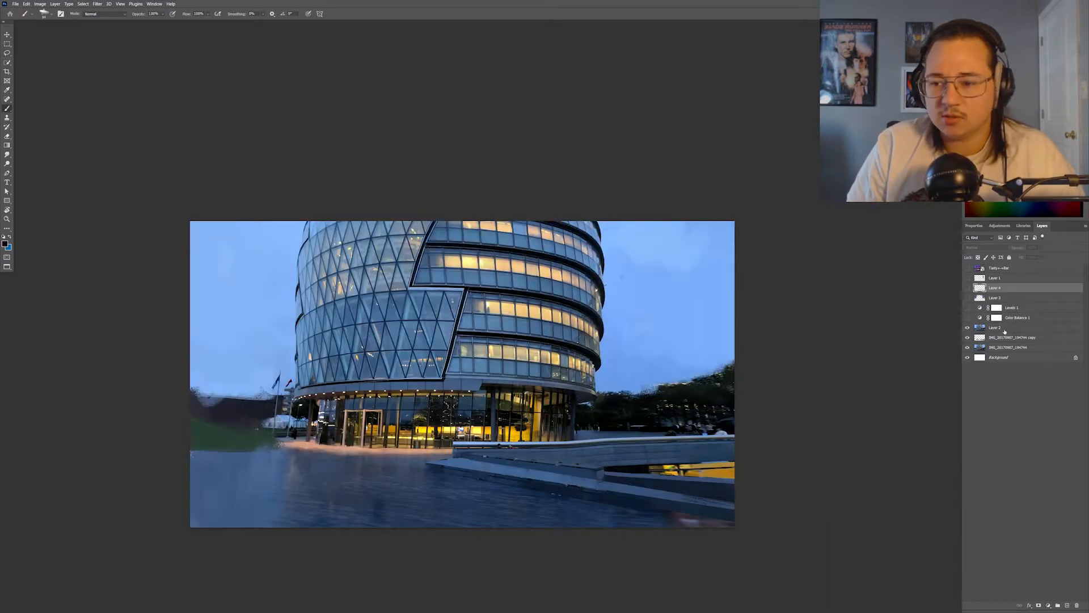
{"action": "left_click", "coordinate": [995, 327]}
{"action": "key", "text": "ctrl+shift+alt+e"}
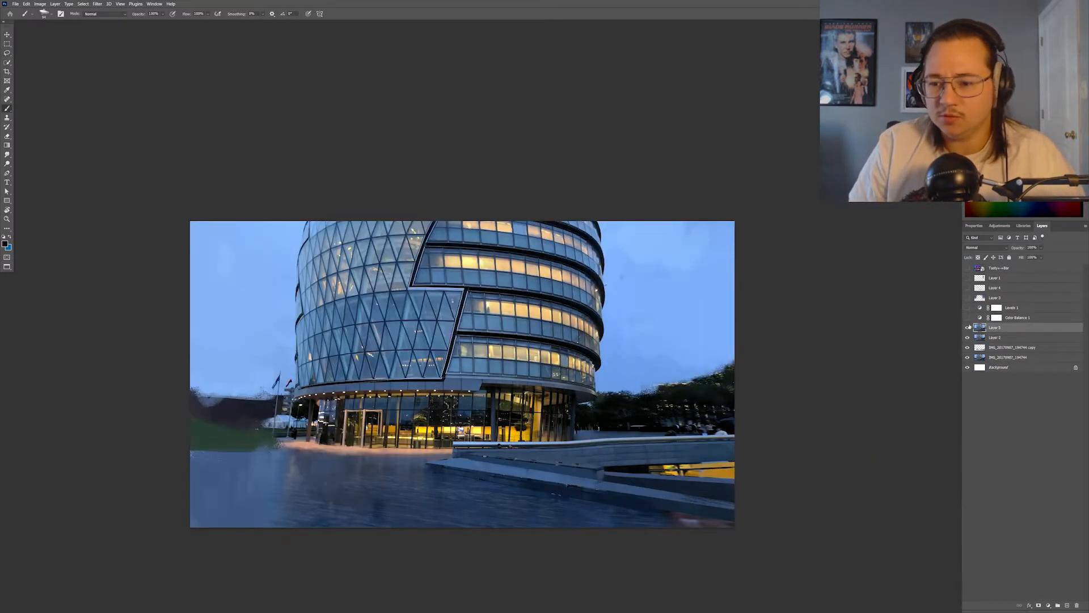
{"action": "left_click_drag", "start_coordinate": [970, 307], "coordinate": [968, 278]}
{"action": "left_click_drag", "start_coordinate": [1011, 328], "coordinate": [1014, 273]}
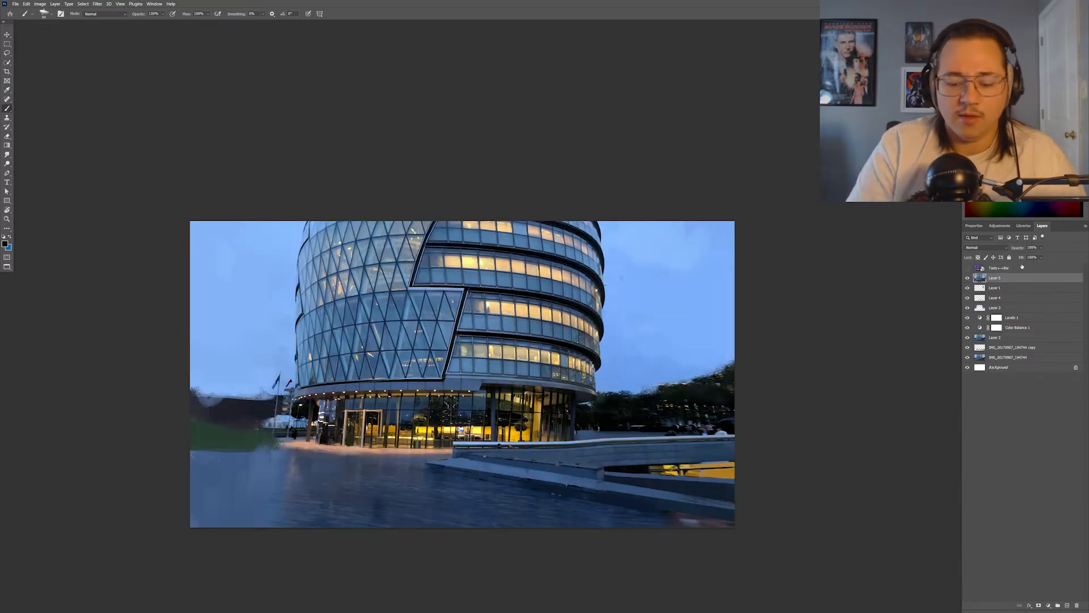
Crush the merged copy with Levels, using input values 193, 0.28 and 194, to isolate the brightest lights.
{"action": "key", "text": "ctrl+l"}
{"action": "left_click_drag", "start_coordinate": [789, 228], "coordinate": [767, 228]}
{"action": "left_click_drag", "start_coordinate": [734, 228], "coordinate": [749, 229]}
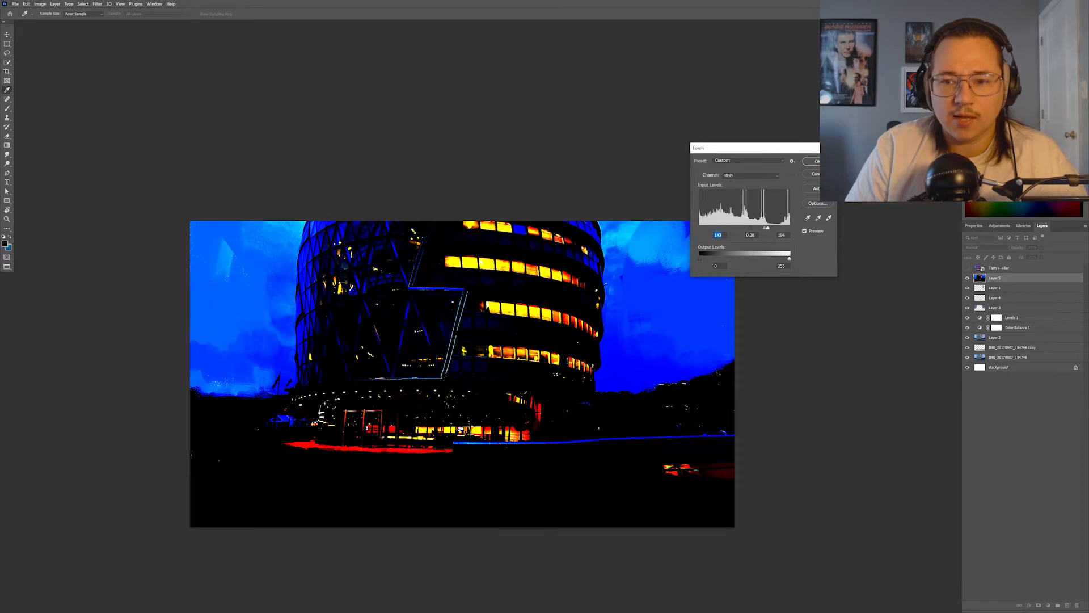
Lasso the sky on both sides of the building, paint it black on the high-contrast copy and deselect.
{"action": "left_click_drag", "start_coordinate": [308, 221], "coordinate": [301, 296]}
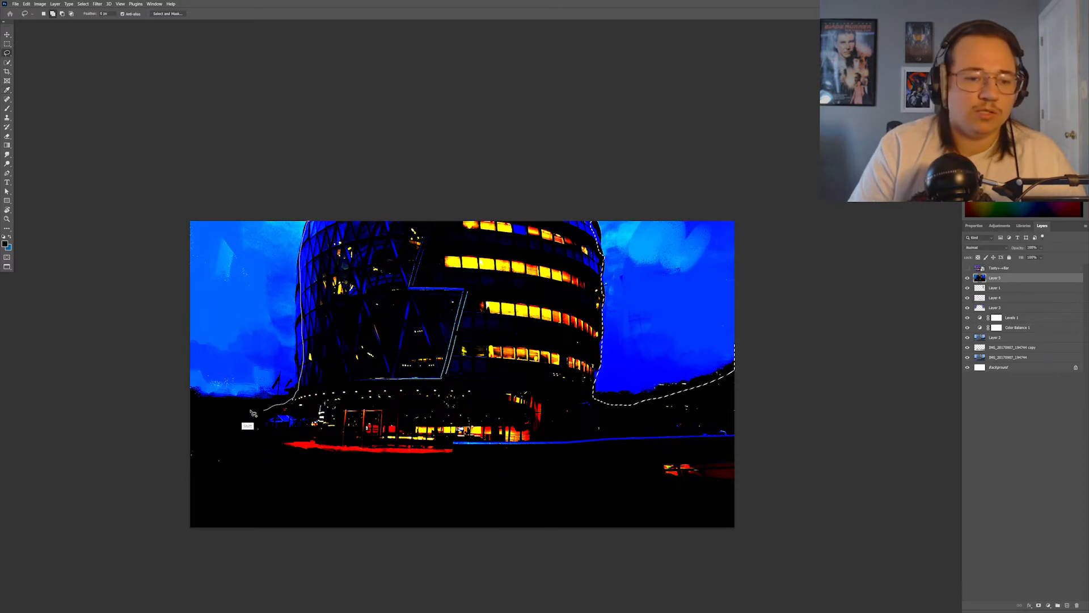
{"action": "mouse_move", "coordinate": [253, 413]}
{"action": "left_mouse_down"}
{"action": "mouse_move", "coordinate": [272, 145]}
{"action": "mouse_move", "coordinate": [306, 222]}
{"action": "left_mouse_up"}
{"action": "key", "text": "b"}
{"action": "right_click", "coordinate": [346, 291]}
{"action": "left_click_drag", "start_coordinate": [324, 291], "coordinate": [330, 291]}
{"action": "left_click_drag", "start_coordinate": [295, 232], "coordinate": [170, 390]}
{"action": "mouse_move", "coordinate": [601, 233]}
{"action": "left_mouse_down"}
{"action": "mouse_move", "coordinate": [716, 238]}
{"action": "mouse_move", "coordinate": [728, 366]}
{"action": "left_mouse_up"}
{"action": "key", "text": "ctrl+d"}
Set the high-contrast copy's blend mode to Lighten and hide the layer holding the pasted tower.
{"action": "left_click", "coordinate": [998, 248]}
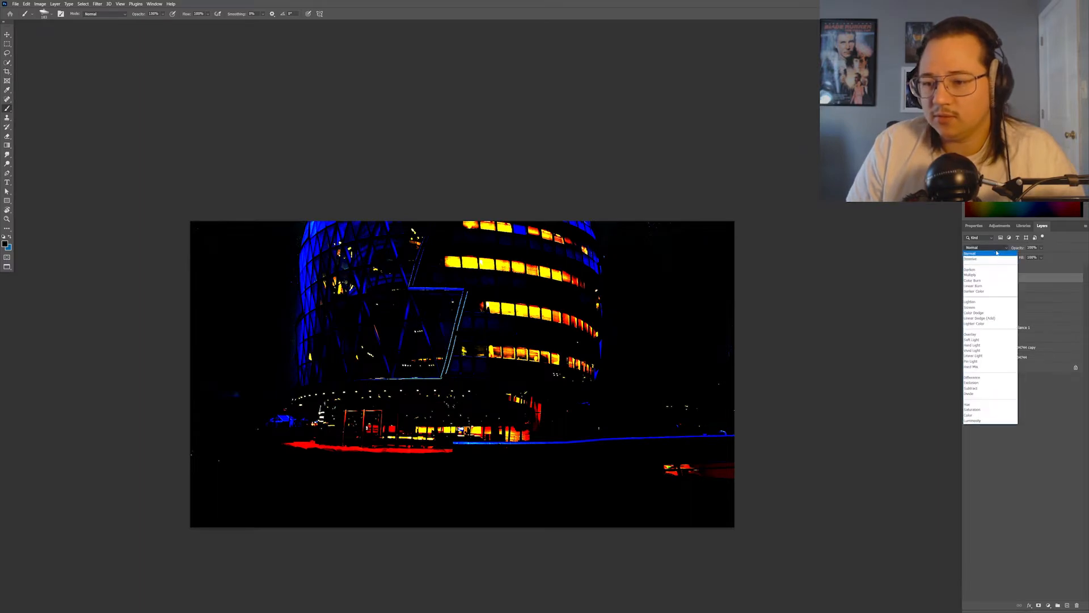
{"action": "left_click", "coordinate": [978, 305]}
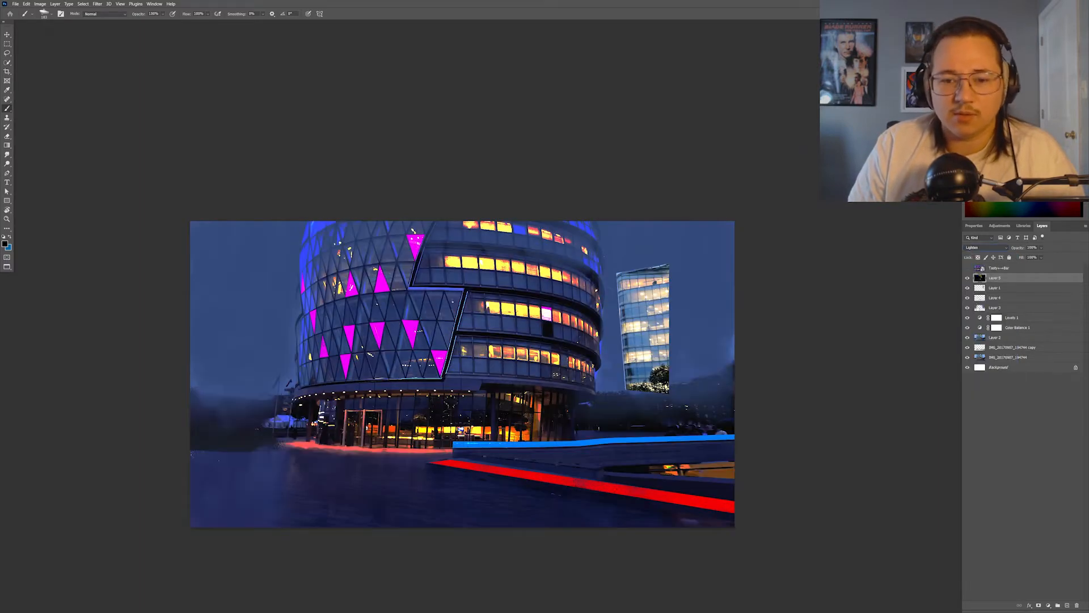
{"action": "left_click", "coordinate": [968, 287]}
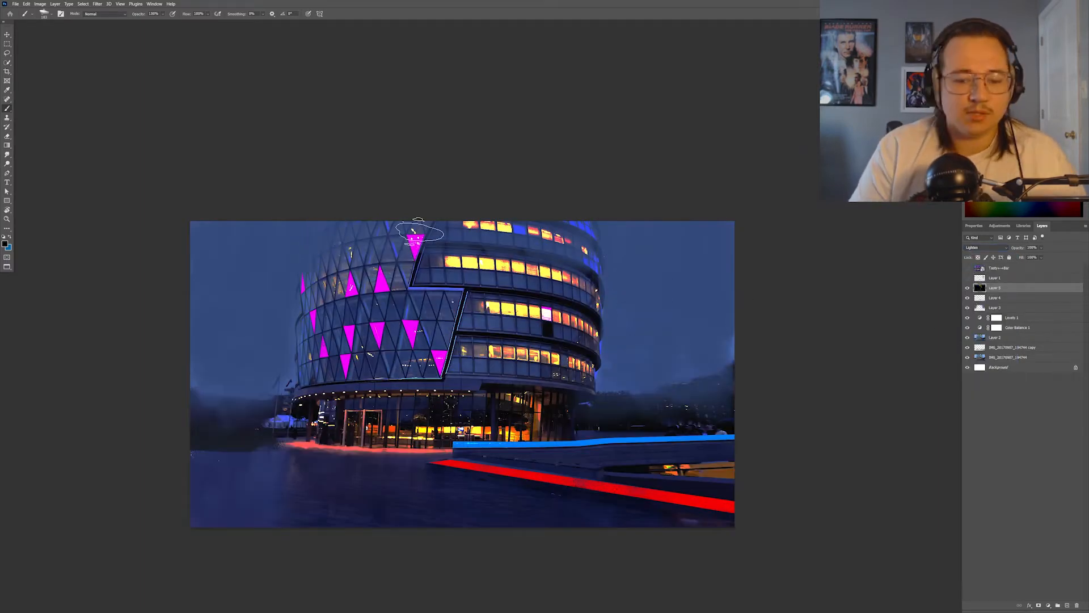
Paint out stray highlights around the upper floors and magenta panes with a smaller black brush, and lower the Lighten layer's opacity to 47%.
{"action": "key", "text": "ctrl+plus"}
{"action": "key", "text": "ctrl+plus"}
{"action": "mouse_move", "coordinate": [419, 232]}
{"action": "left_mouse_down"}
{"action": "mouse_move", "coordinate": [713, 410]}
{"action": "mouse_move", "coordinate": [767, 397]}
{"action": "mouse_move", "coordinate": [666, 328]}
{"action": "left_mouse_up"}
{"action": "right_click", "coordinate": [685, 274]}
{"action": "left_click_drag", "start_coordinate": [742, 291], "coordinate": [739, 291]}
{"action": "left_click", "coordinate": [706, 250]}
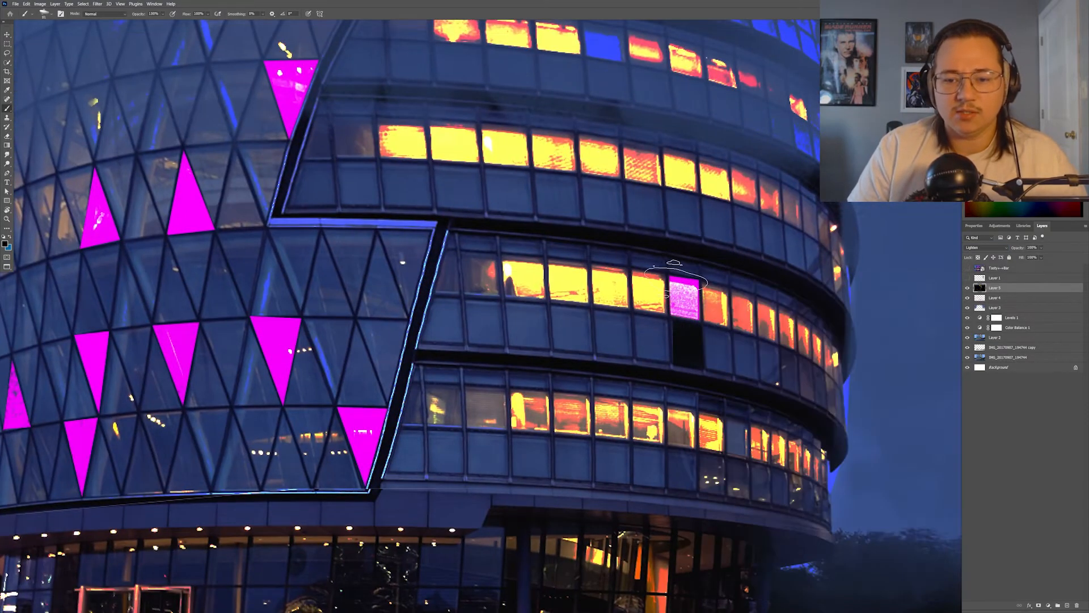
{"action": "left_click_drag", "start_coordinate": [545, 539], "coordinate": [543, 285]}
{"action": "left_click_drag", "start_coordinate": [490, 431], "coordinate": [651, 369]}
{"action": "scroll", "coordinate": [651, 369], "scroll_direction": "down", "scroll_amount": 4}
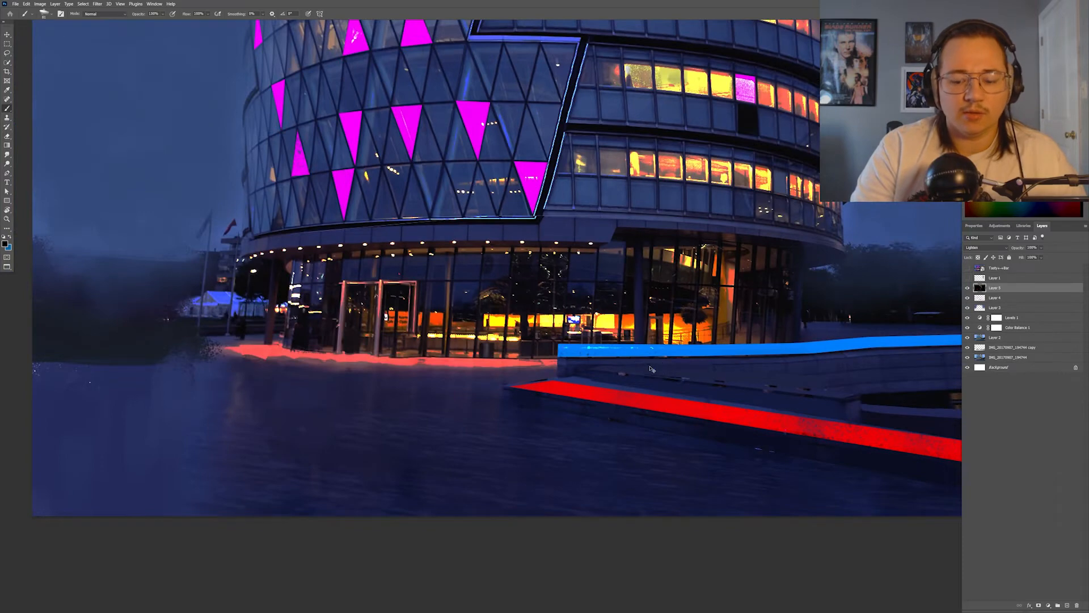
{"action": "left_click", "coordinate": [1041, 247]}
{"action": "left_click_drag", "start_coordinate": [1048, 256], "coordinate": [1033, 259]}
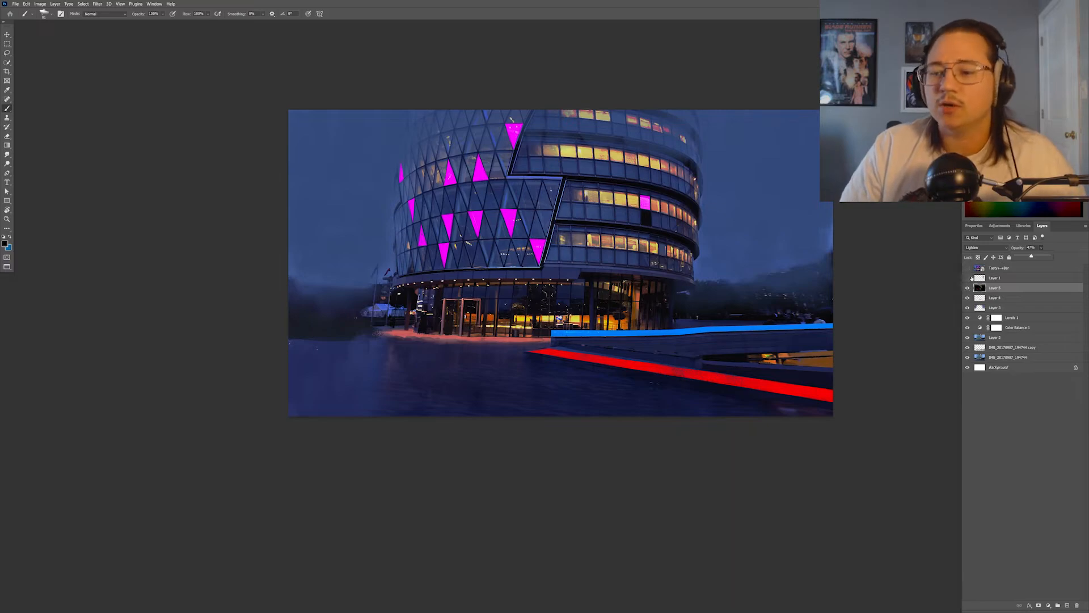
Hide the Lighten layer and paint the facade trim's upper band and lower edge light blue on the neon shapes layer, comparing with the reference.
{"action": "left_click", "coordinate": [967, 298]}
{"action": "left_click", "coordinate": [967, 297]}
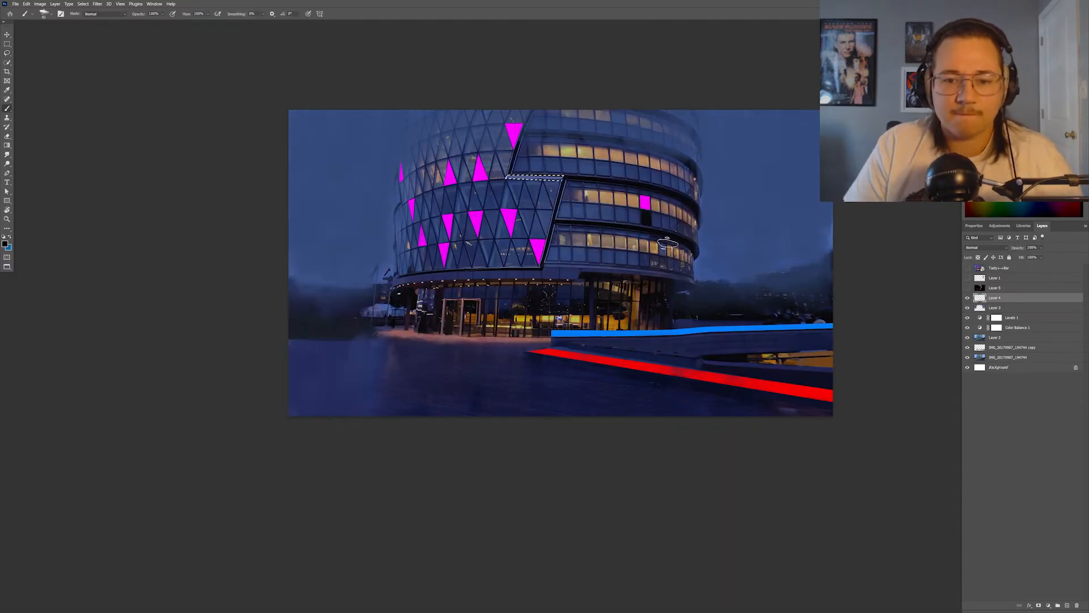
{"action": "key", "text": "l"}
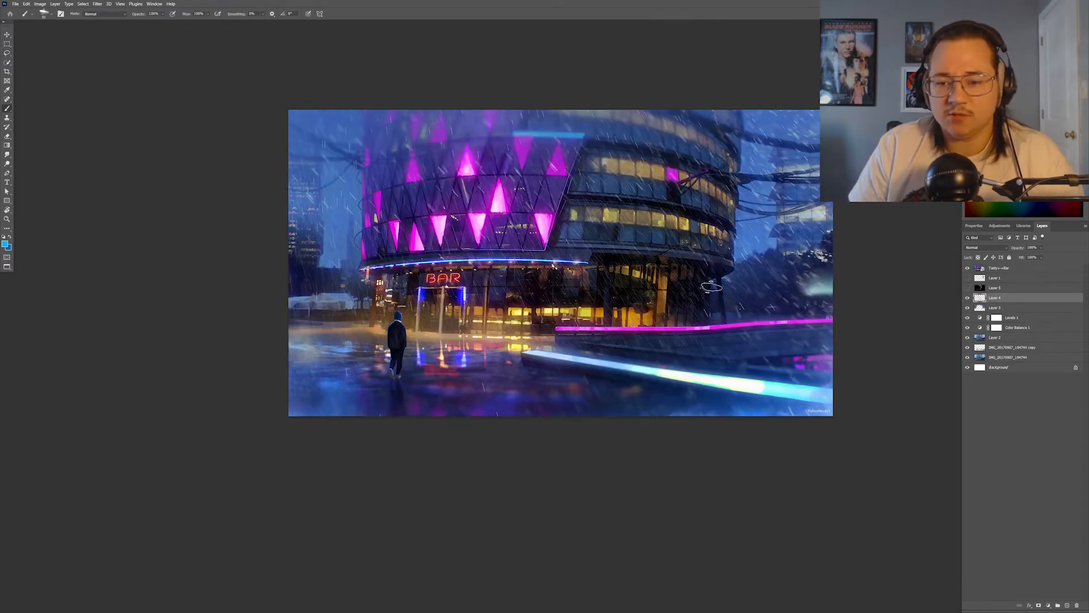
{"action": "left_click", "coordinate": [968, 267]}
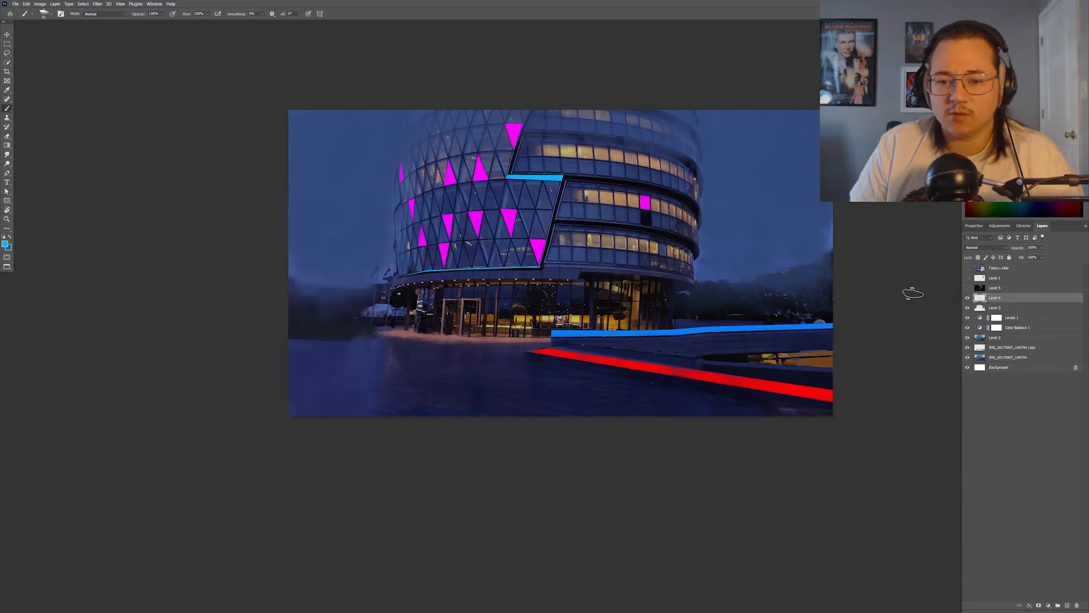
Lasso the trees to the right of the building, add a new layer, fade a soft blue gradient haze into the selection and deselect.
{"action": "key", "text": "l"}
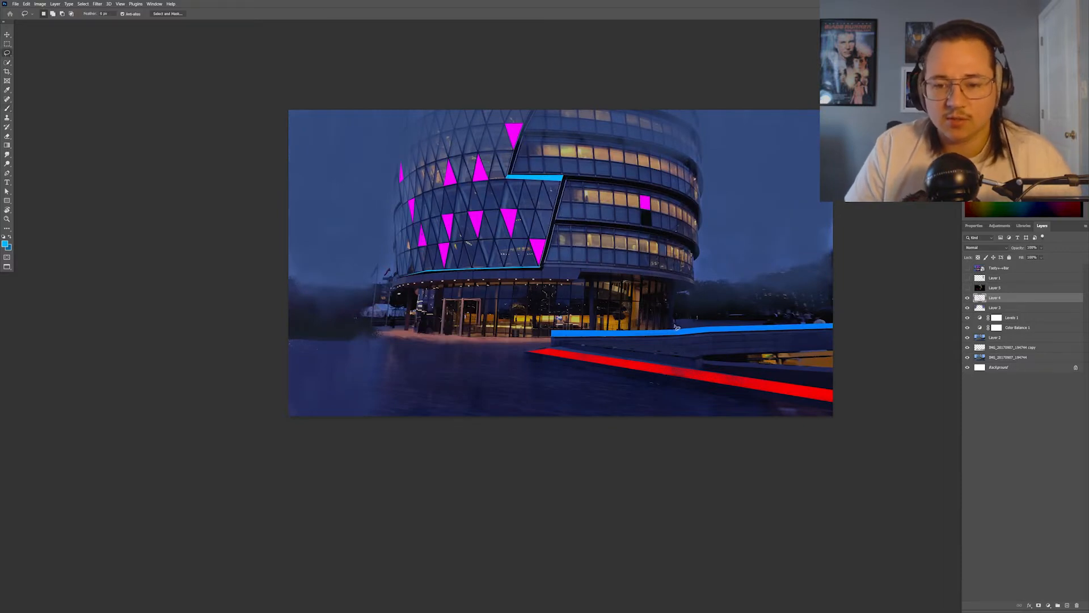
{"action": "mouse_move", "coordinate": [703, 263]}
{"action": "left_mouse_down"}
{"action": "mouse_move", "coordinate": [737, 343]}
{"action": "mouse_move", "coordinate": [675, 342]}
{"action": "left_mouse_up"}
{"action": "key", "text": "ctrl+shift+alt+n"}
{"action": "key", "text": "g"}
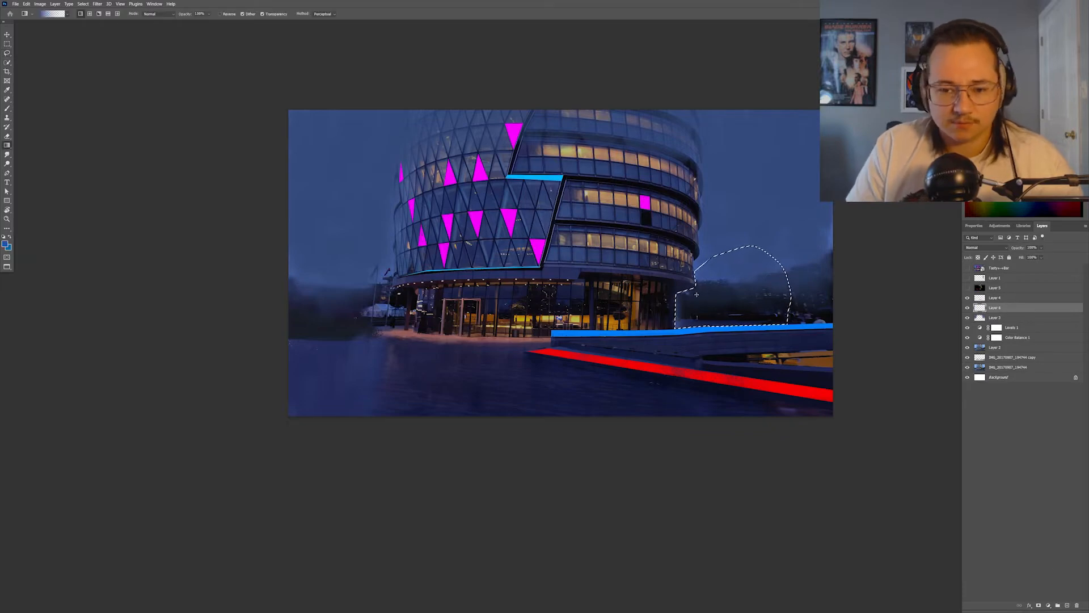
{"action": "key", "text": "ctrl+d"}
Extend the pale tents in the background left of the building with lassoed shapes painted in sampled colours, then deselect.
{"action": "key", "text": "l"}
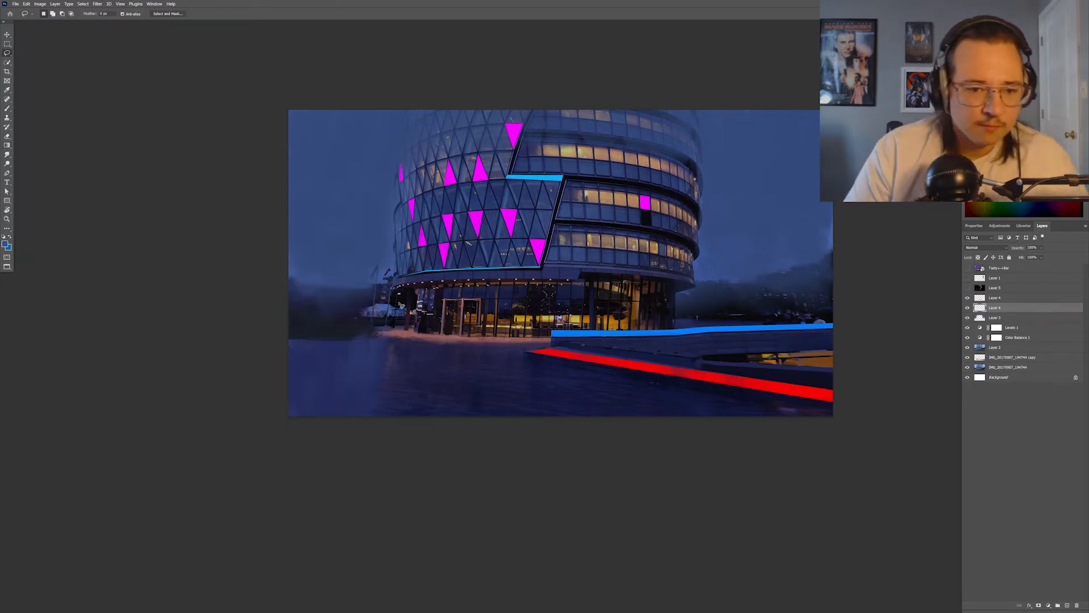
{"action": "key", "text": "ctrl+plus"}
{"action": "left_click_drag", "start_coordinate": [277, 292], "coordinate": [505, 278]}
{"action": "mouse_move", "coordinate": [379, 278]}
{"action": "left_mouse_down"}
{"action": "mouse_move", "coordinate": [428, 304]}
{"action": "mouse_move", "coordinate": [328, 302]}
{"action": "mouse_move", "coordinate": [389, 288]}
{"action": "mouse_move", "coordinate": [421, 307]}
{"action": "mouse_move", "coordinate": [323, 312]}
{"action": "left_mouse_up"}
{"action": "key", "text": "b"}
{"action": "left_click", "coordinate": [423, 296], "text": "alt"}
{"action": "key", "text": "ctrl+d"}
{"action": "key", "text": "l"}
{"action": "key", "text": "b"}
{"action": "left_click", "coordinate": [391, 324], "text": "alt"}
{"action": "key", "text": "ctrl+d"}
Brush pale pink highlights into the magenta panes and the red strip with transparent pixels locked, comparing with the finished reference.
{"action": "key", "text": "ctrl+minus"}
{"action": "key", "text": "ctrl+minus"}
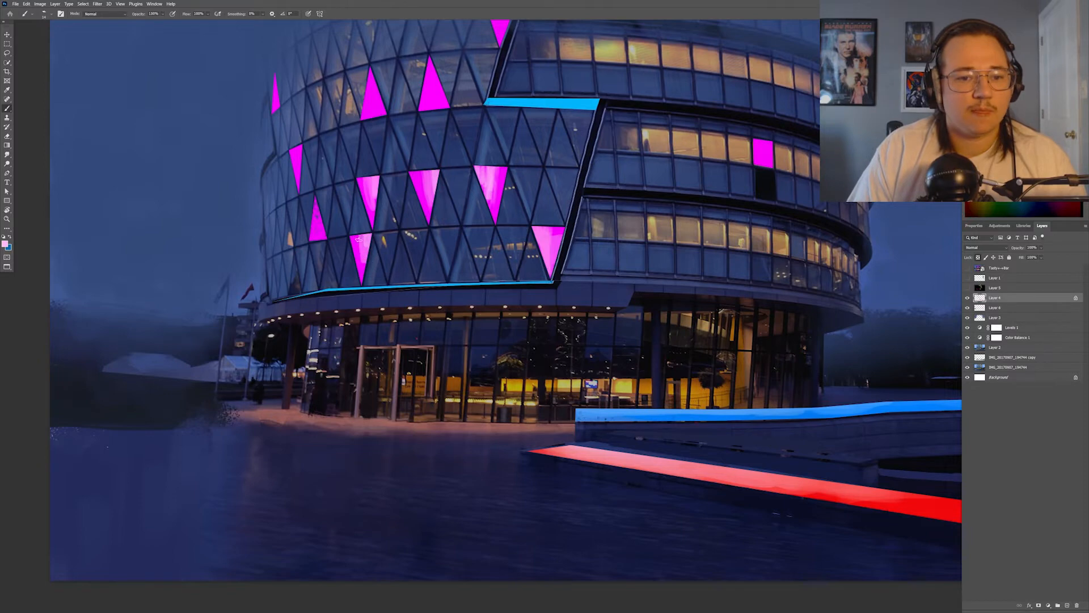
{"action": "scroll", "coordinate": [418, 160], "scroll_direction": "up", "scroll_amount": 2}
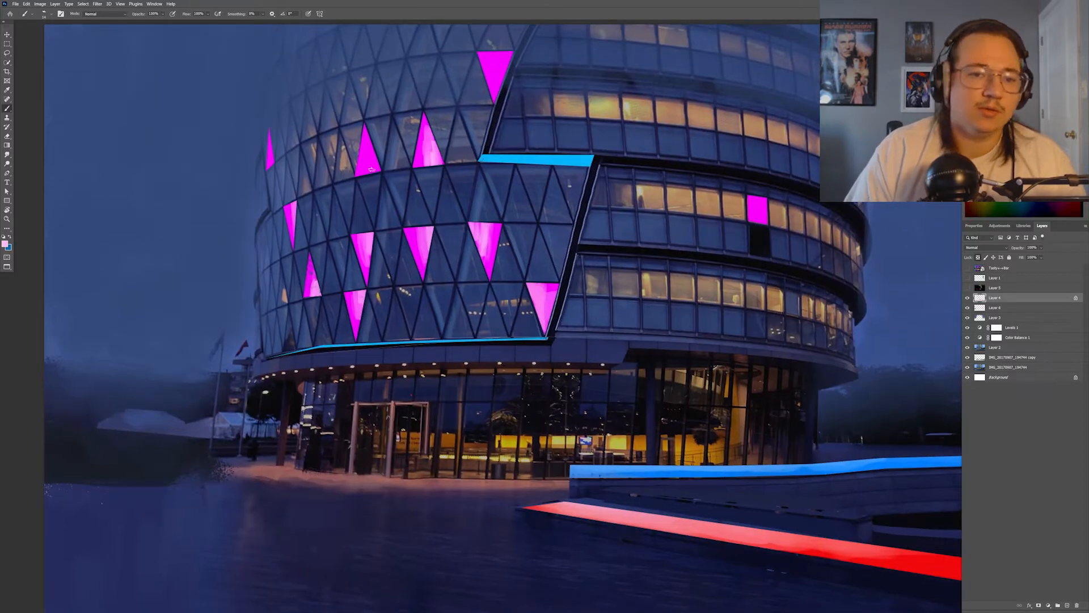
{"action": "scroll", "coordinate": [523, 289], "scroll_direction": "up", "scroll_amount": 2}
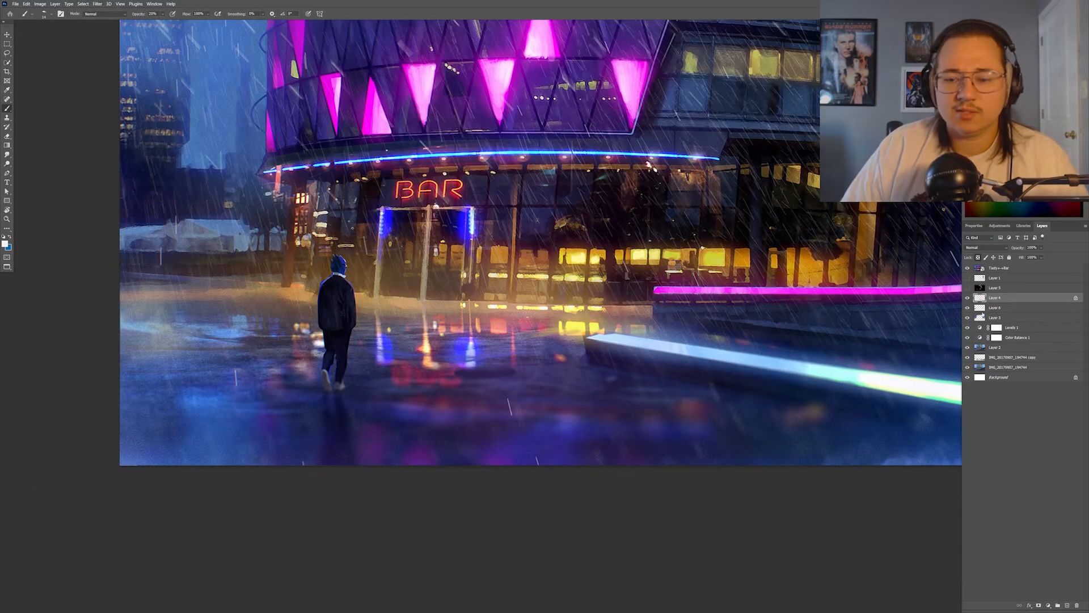
{"action": "left_click", "coordinate": [968, 269]}
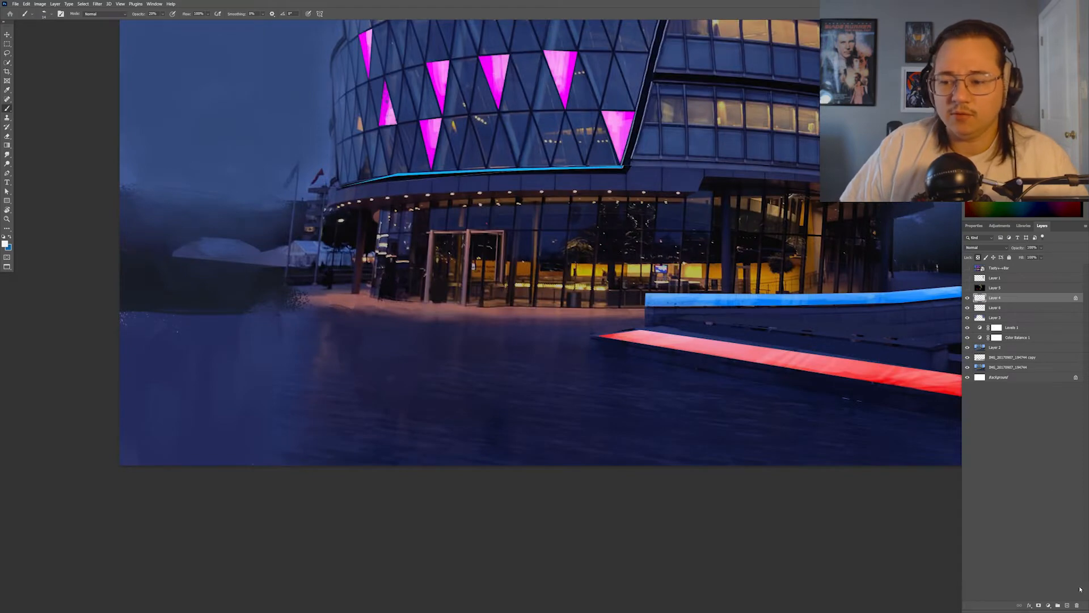
Add a new layer and lasso the silhouette of a walking person on the plaza left of the entrance doors.
{"action": "left_click", "coordinate": [1067, 606]}
{"action": "key", "text": "l"}
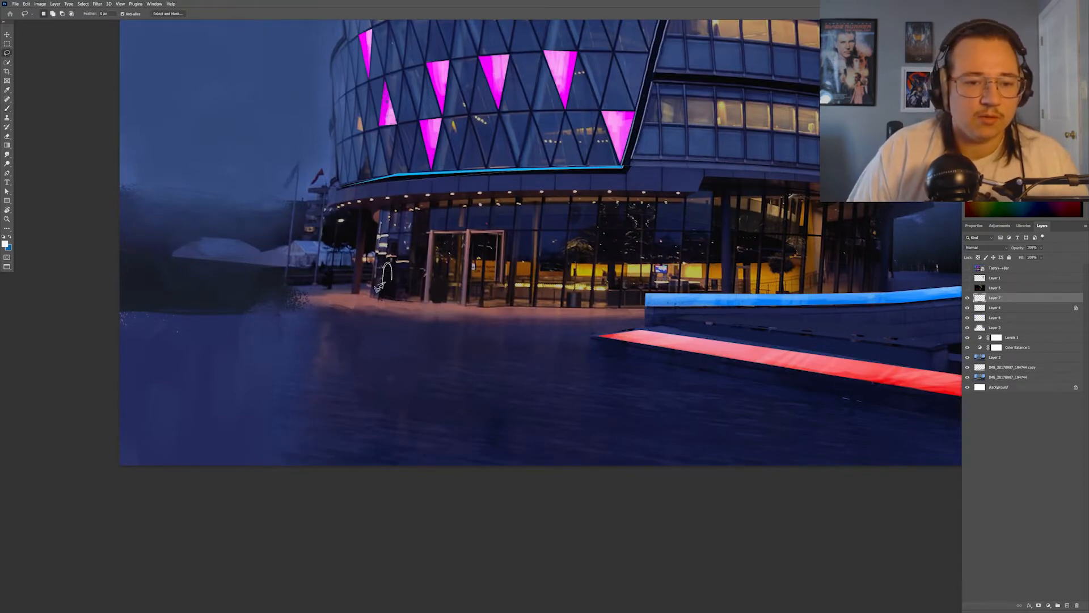
{"action": "mouse_move", "coordinate": [368, 312]}
{"action": "left_mouse_down"}
{"action": "mouse_move", "coordinate": [388, 280]}
{"action": "mouse_move", "coordinate": [398, 317]}
{"action": "mouse_move", "coordinate": [391, 366]}
{"action": "mouse_move", "coordinate": [379, 358]}
{"action": "mouse_move", "coordinate": [387, 270]}
{"action": "mouse_move", "coordinate": [405, 294]}
{"action": "mouse_move", "coordinate": [391, 405]}
{"action": "mouse_move", "coordinate": [381, 364]}
{"action": "left_mouse_up"}
{"action": "mouse_move", "coordinate": [369, 353]}
{"action": "left_mouse_down"}
{"action": "mouse_move", "coordinate": [369, 372]}
{"action": "mouse_move", "coordinate": [374, 359]}
{"action": "left_mouse_up"}
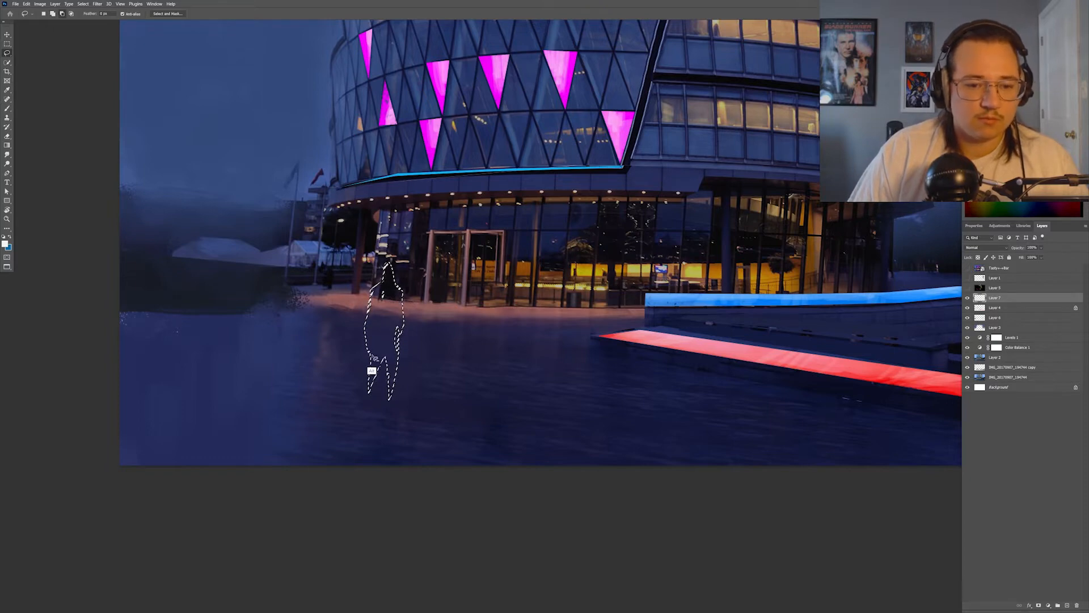
{"action": "mouse_move", "coordinate": [403, 302]}
{"action": "left_mouse_down"}
{"action": "mouse_move", "coordinate": [407, 341]}
{"action": "mouse_move", "coordinate": [391, 301]}
{"action": "left_mouse_up"}
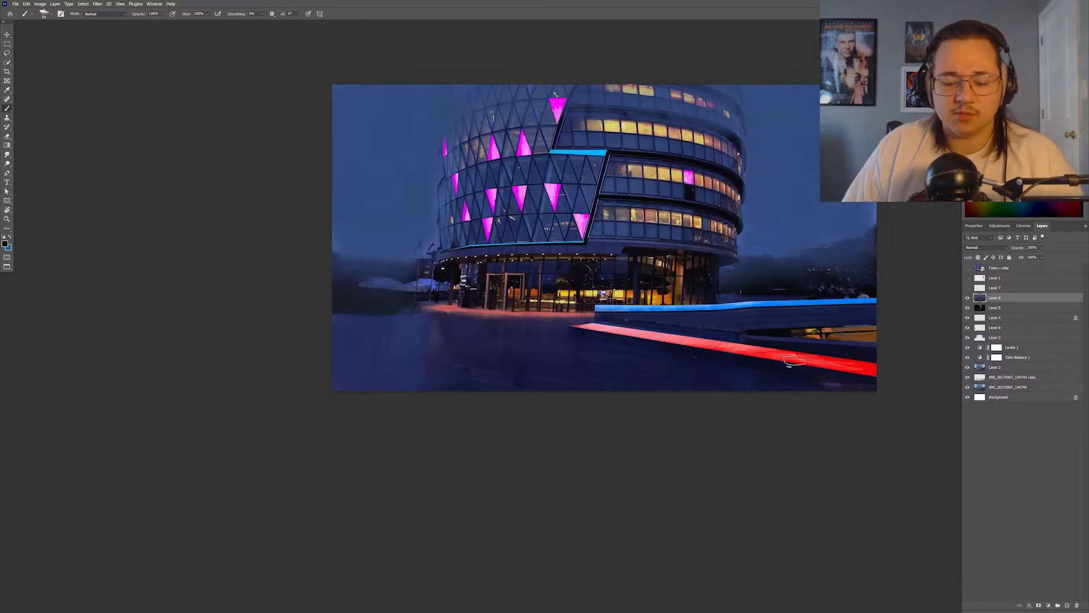
Lasso the building's ground floor and lower facade along the pavement edge on the merged layer and duplicate it to a new layer.
{"action": "key", "text": "l"}
{"action": "left_click", "coordinate": [595, 312], "text": "alt"}
{"action": "left_click", "coordinate": [480, 310], "text": "alt"}
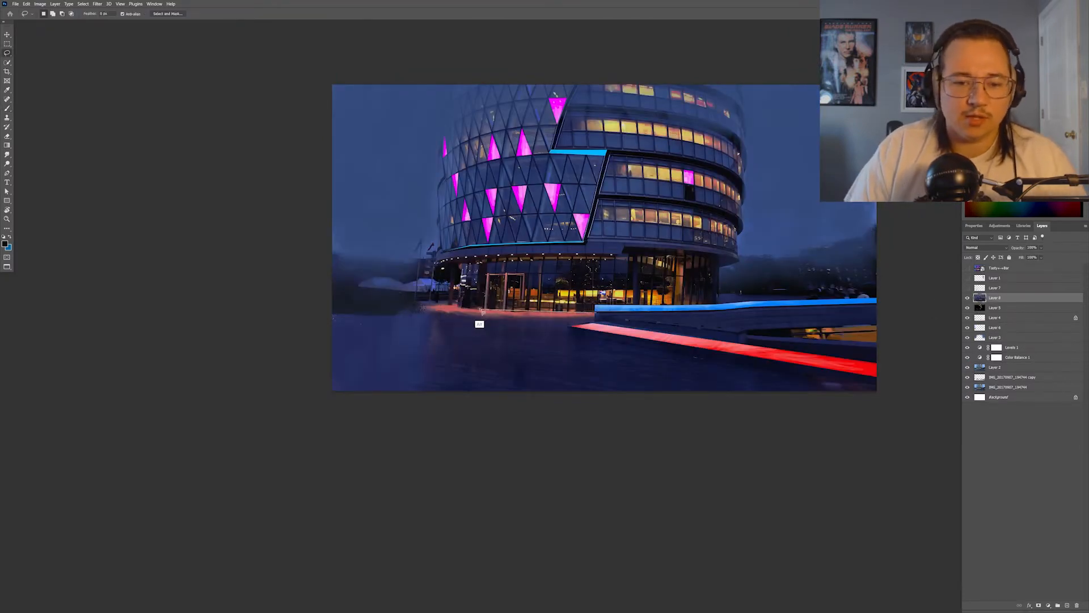
{"action": "left_click", "coordinate": [448, 304], "text": "alt"}
{"action": "left_click", "coordinate": [429, 282], "text": "alt"}
{"action": "left_click", "coordinate": [434, 208], "text": "alt"}
{"action": "left_click", "coordinate": [627, 182], "text": "alt"}
{"action": "left_click", "coordinate": [595, 312], "text": "alt"}
{"action": "key", "text": "ctrl+j"}
Flip the copied building section vertically and move it down onto the plaza as a reflection.
{"action": "key", "text": "ctrl+t"}
{"action": "right_click", "coordinate": [584, 261]}
{"action": "left_click", "coordinate": [601, 409]}
{"action": "left_click_drag", "start_coordinate": [569, 262], "coordinate": [569, 392]}
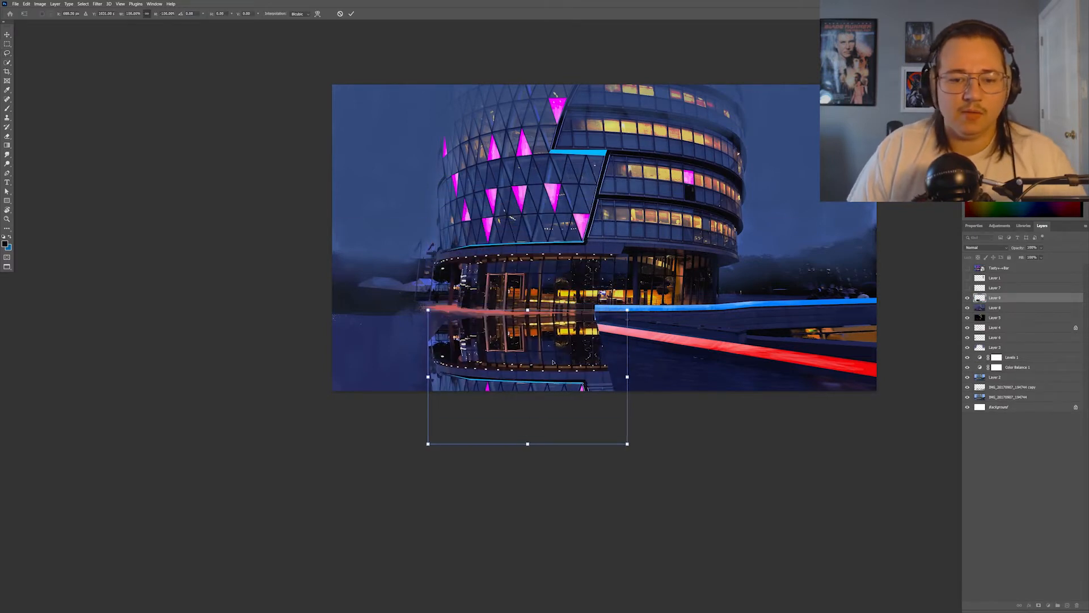
Warp the reflection, pulling its upper left corner up and its lower left corner outward, and apply the transform.
{"action": "right_click", "coordinate": [554, 360]}
{"action": "left_click", "coordinate": [573, 407]}
{"action": "left_click_drag", "start_coordinate": [428, 311], "coordinate": [431, 287]}
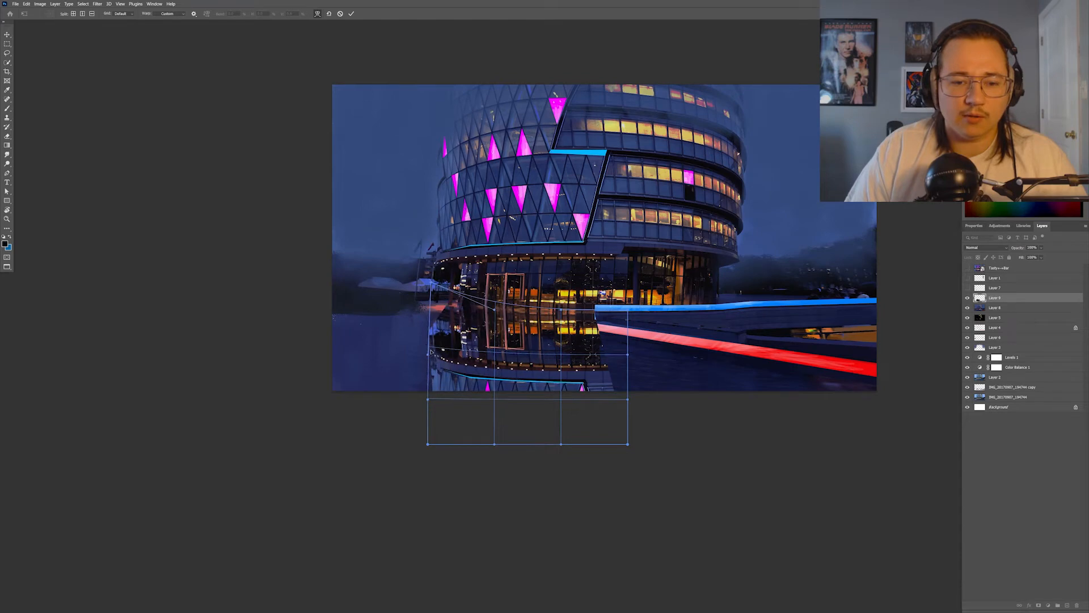
{"action": "left_click_drag", "start_coordinate": [427, 444], "coordinate": [374, 453]}
{"action": "key", "text": "Return"}
Set the reflection layer's blend mode to Lighten and fade its lower edge and sides with a textured eraser.
{"action": "left_click", "coordinate": [986, 247]}
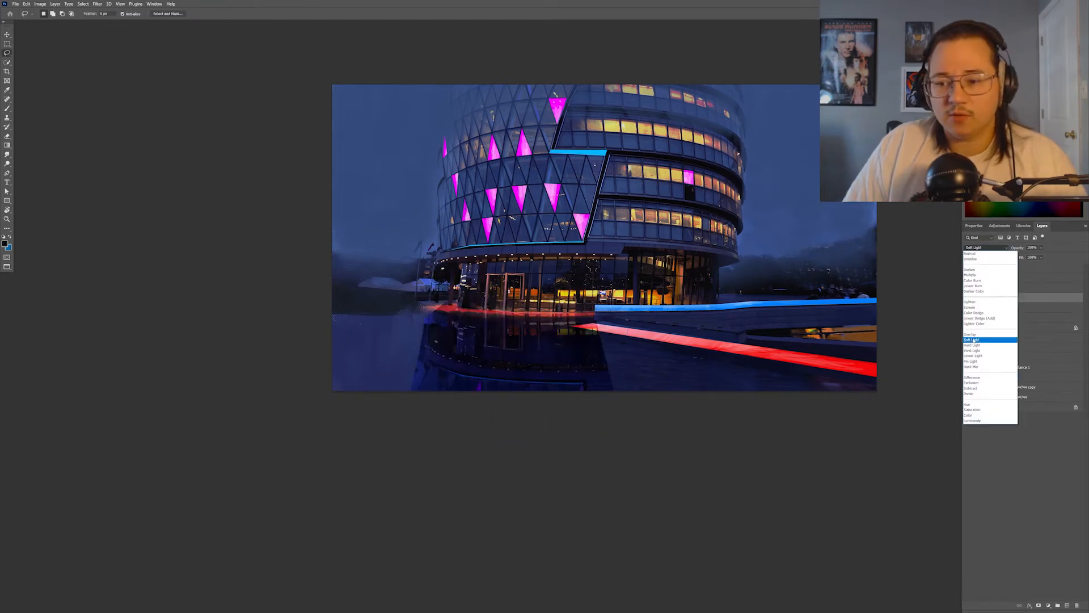
{"action": "left_click", "coordinate": [974, 302]}
{"action": "key", "text": "e"}
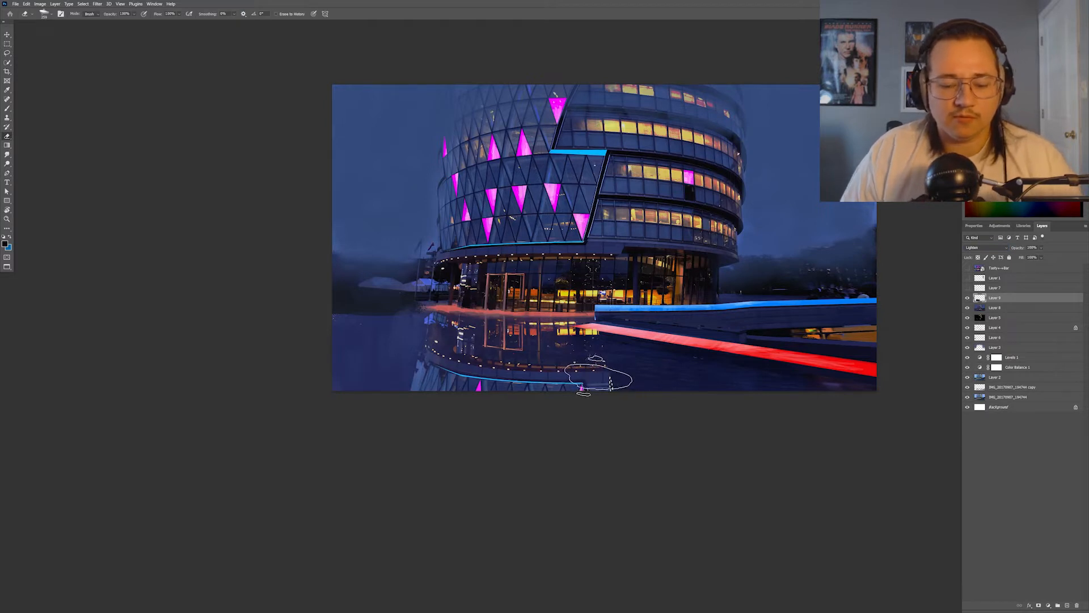
{"action": "mouse_move", "coordinate": [610, 376]}
{"action": "left_mouse_down"}
{"action": "mouse_move", "coordinate": [601, 397]}
{"action": "mouse_move", "coordinate": [536, 390]}
{"action": "mouse_move", "coordinate": [523, 375]}
{"action": "mouse_move", "coordinate": [471, 400]}
{"action": "mouse_move", "coordinate": [440, 378]}
{"action": "mouse_move", "coordinate": [404, 404]}
{"action": "left_mouse_up"}
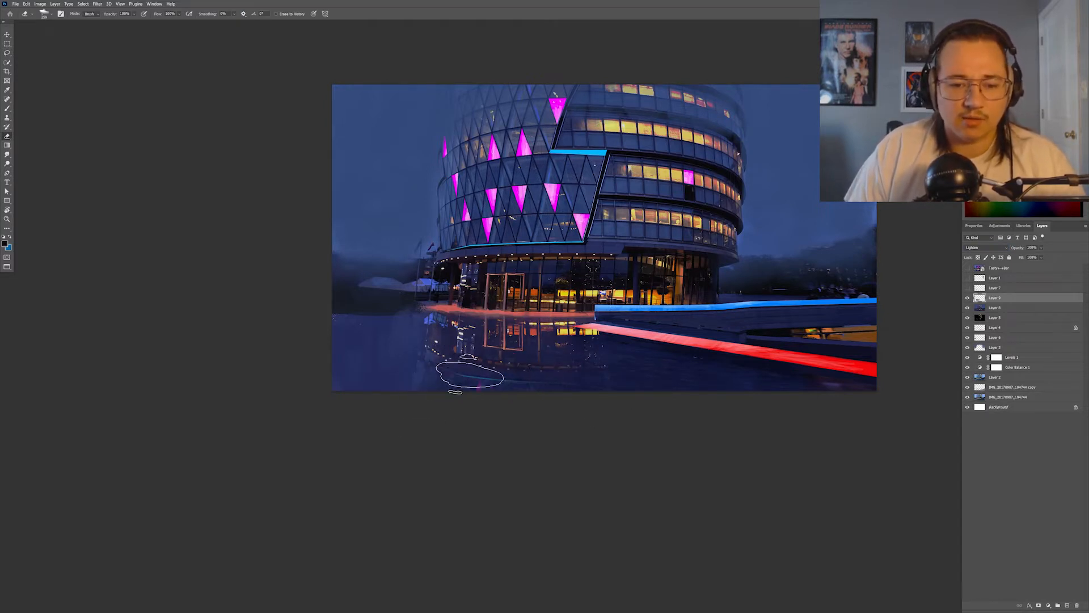
{"action": "right_click", "coordinate": [507, 327]}
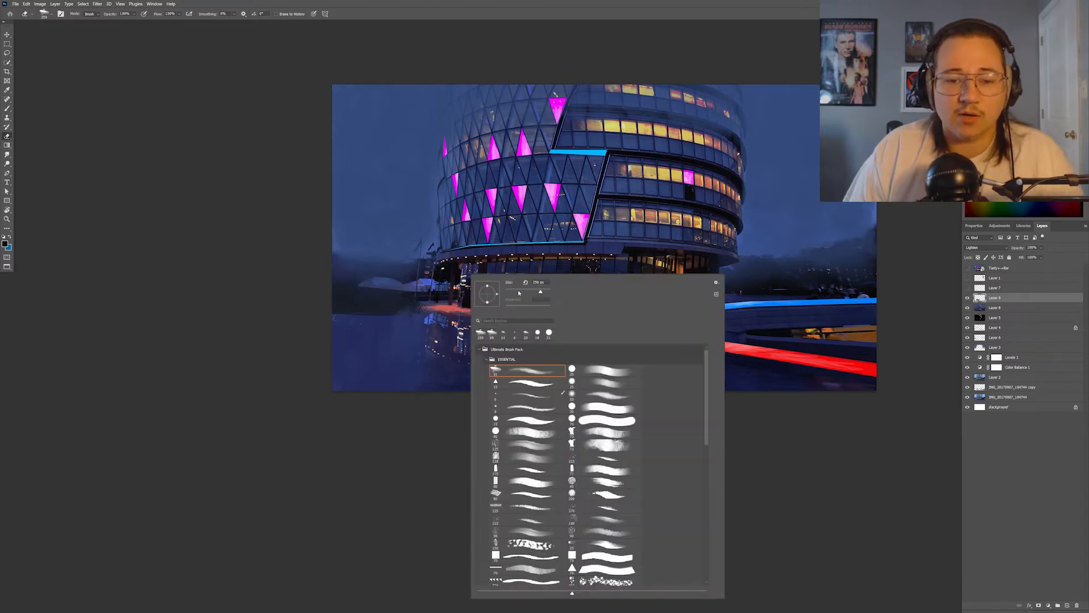
{"action": "left_click", "coordinate": [404, 387]}
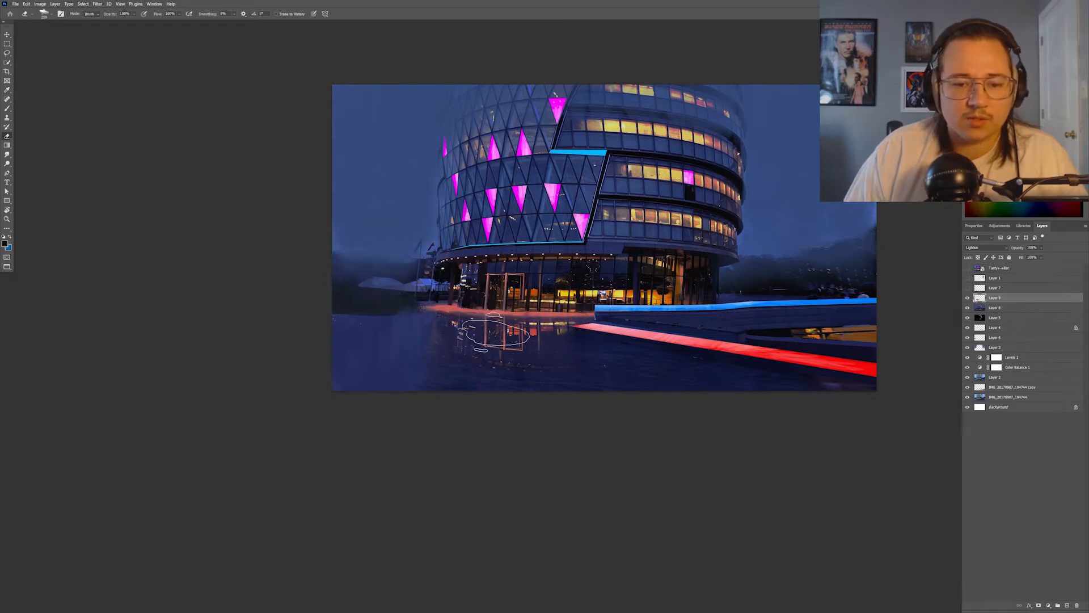
Try a lower opacity on the reflection layer, judging it at different zoom levels, and hide the layer.
{"action": "key", "text": "ctrl+minus"}
{"action": "key", "text": "ctrl+minus"}
{"action": "key", "text": "ctrl+minus"}
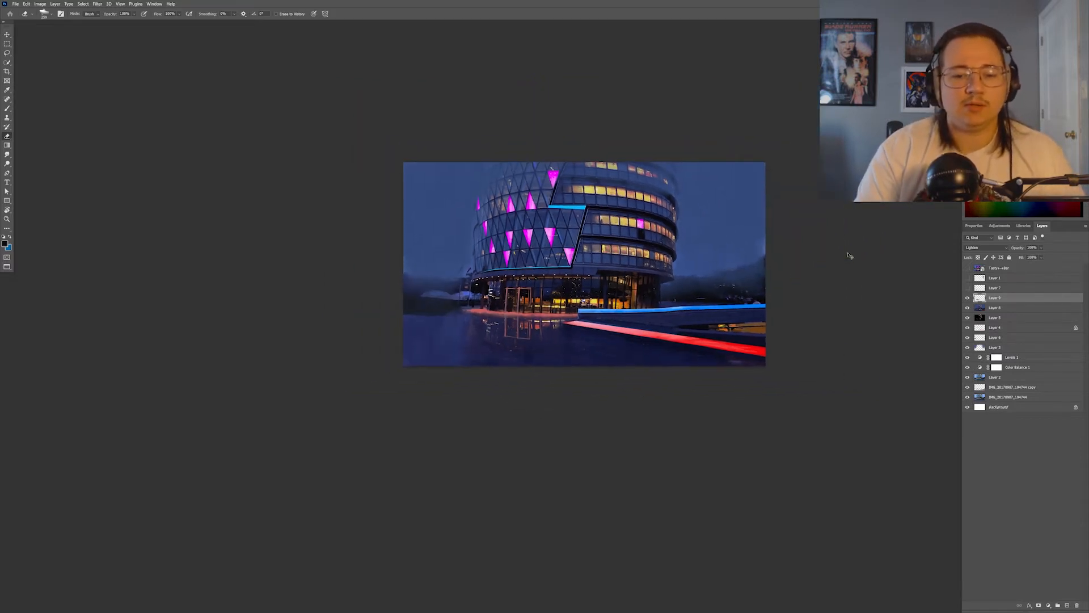
{"action": "key", "text": "ctrl+plus"}
{"action": "key", "text": "ctrl+plus"}
{"action": "key", "text": "ctrl+plus"}
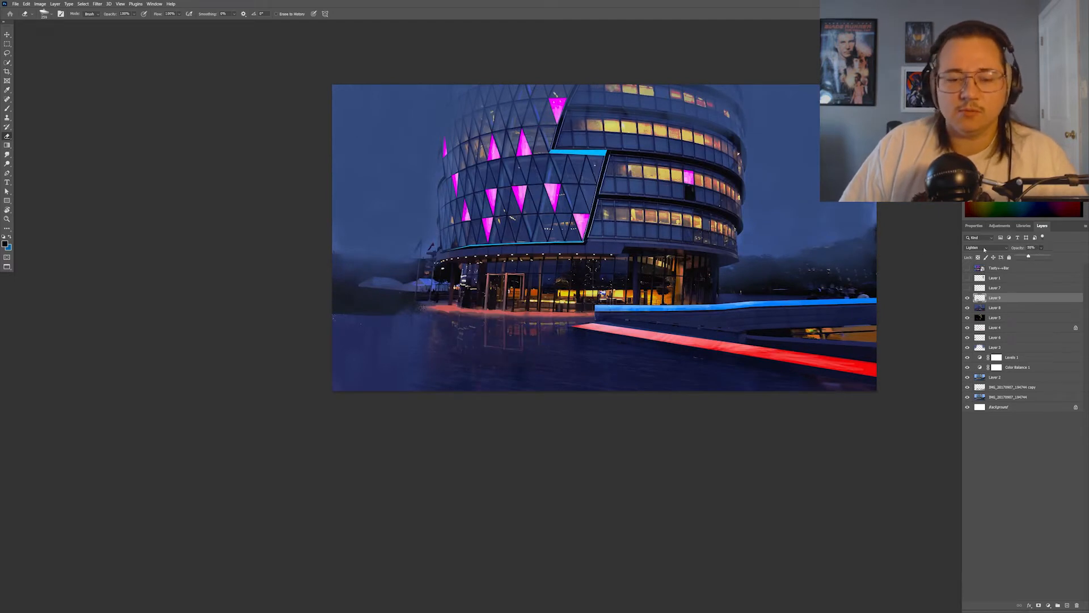
{"action": "left_click", "coordinate": [968, 299]}
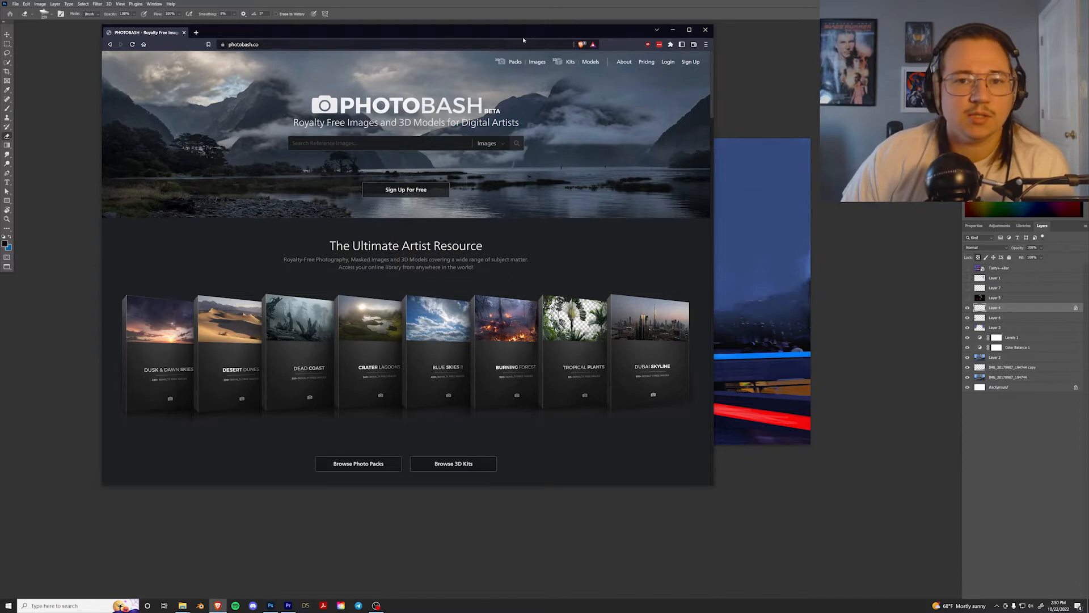
Look through the PhotoBash home page, covering its photo packs, image gallery, 3D kits and model library.
{"action": "left_click_drag", "start_coordinate": [529, 33], "coordinate": [566, 68]}
{"action": "scroll", "coordinate": [535, 251], "scroll_direction": "down", "scroll_amount": 8}
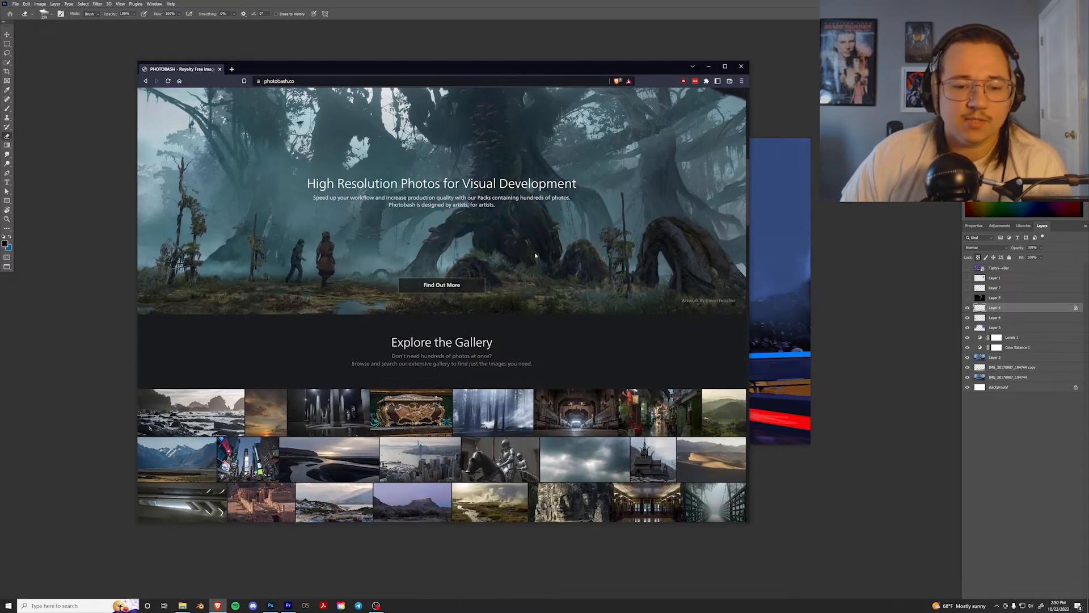
{"action": "scroll", "coordinate": [553, 366], "scroll_direction": "down", "scroll_amount": 7}
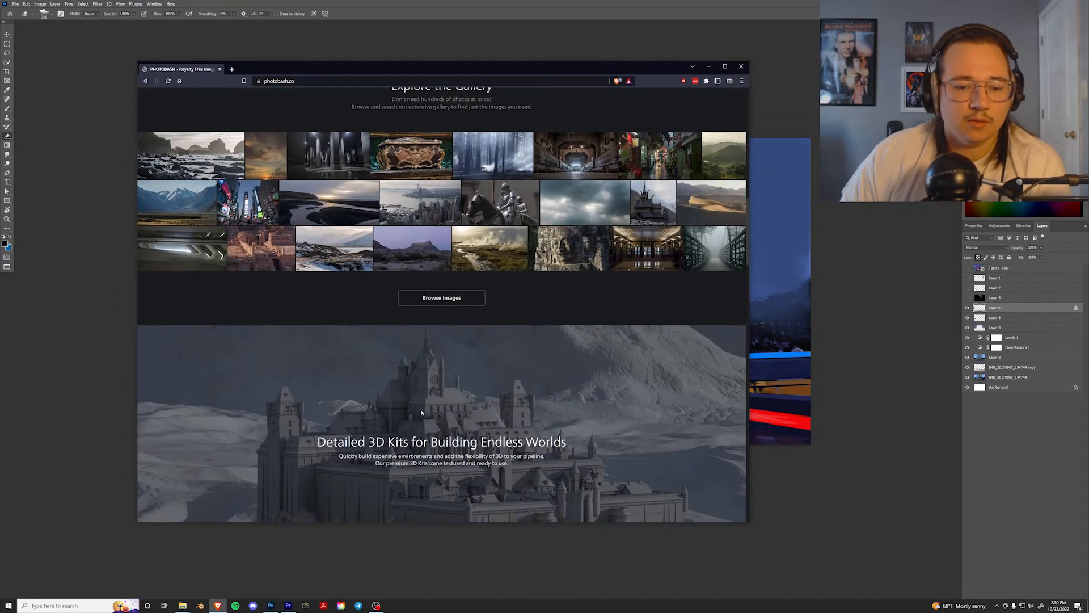
{"action": "scroll", "coordinate": [422, 412], "scroll_direction": "down", "scroll_amount": 5}
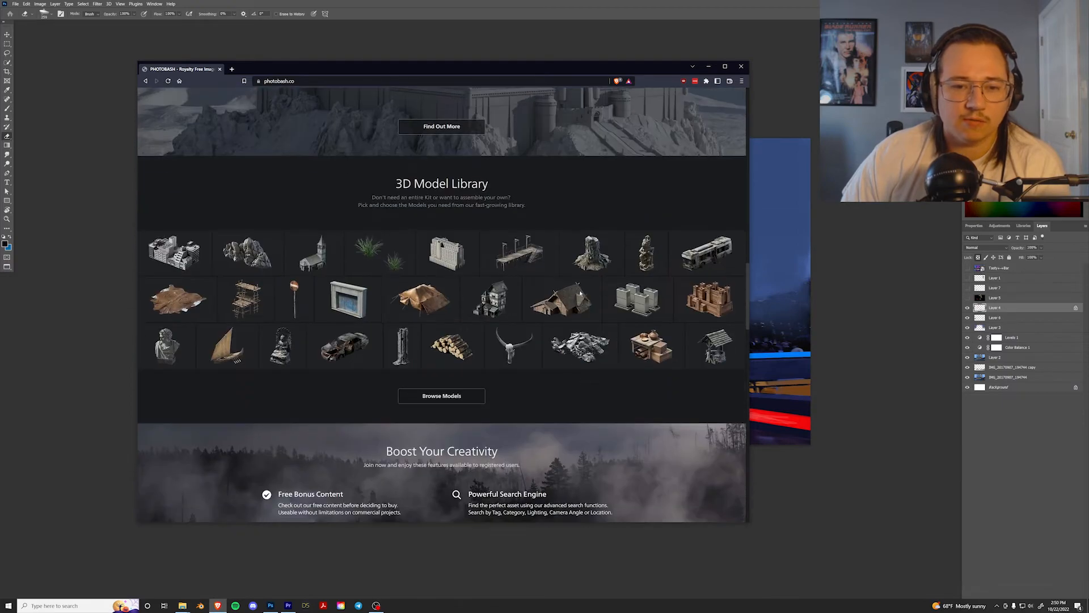
{"action": "scroll", "coordinate": [547, 334], "scroll_direction": "down", "scroll_amount": 3}
{"action": "scroll", "coordinate": [544, 329], "scroll_direction": "up", "scroll_amount": 20}
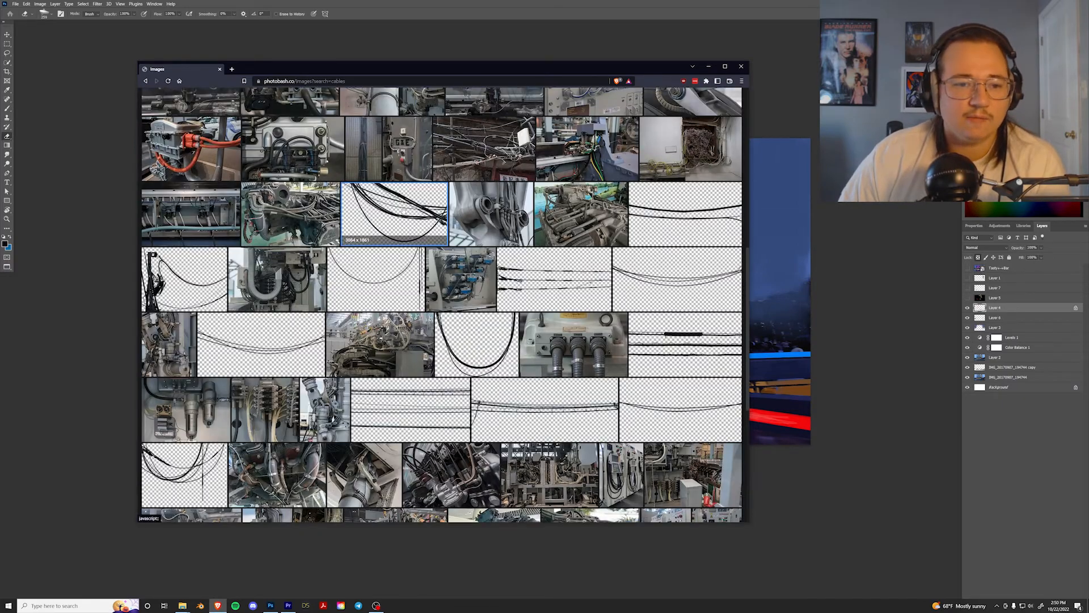
Search the PhotoBash images for cables, open the Hanging Cables pack, and return to the painting in Photoshop.
{"action": "left_click", "coordinate": [404, 213]}
{"action": "left_click", "coordinate": [653, 348]}
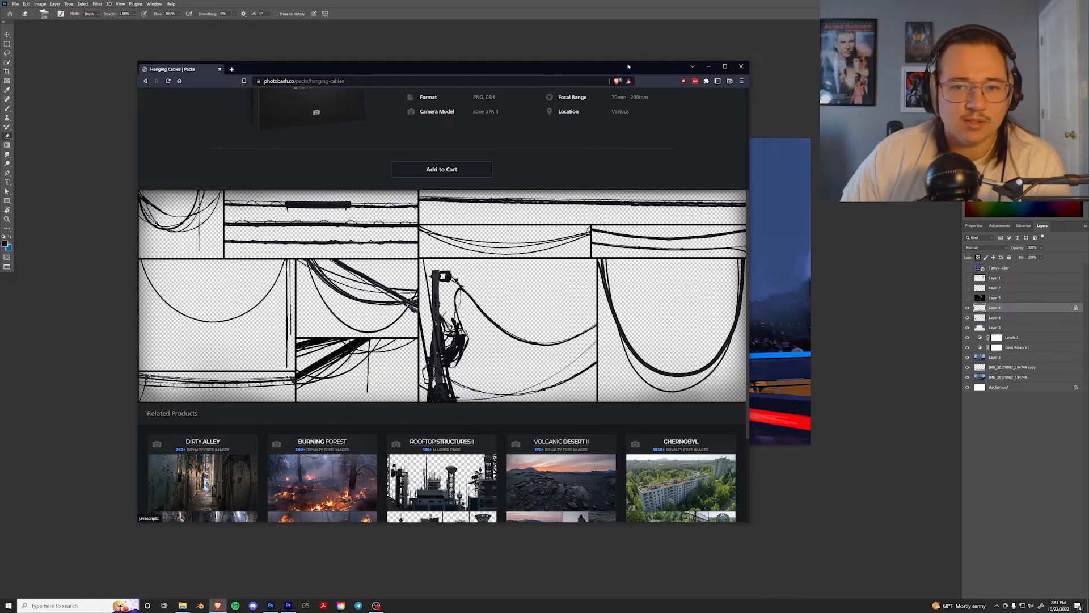
{"action": "left_click_drag", "start_coordinate": [631, 70], "coordinate": [949, 98]}
{"action": "left_click", "coordinate": [712, 71]}
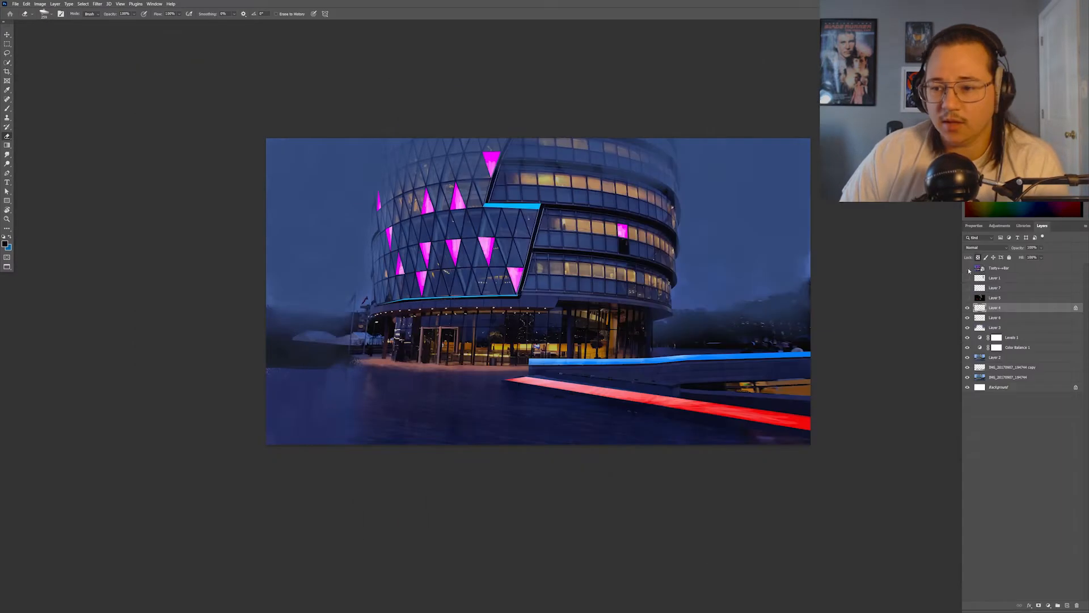
Check the finished reference version, then place a bundle of hanging cables, scaled and tilted, between the canvas's left edge and the building.
{"action": "left_click", "coordinate": [967, 268]}
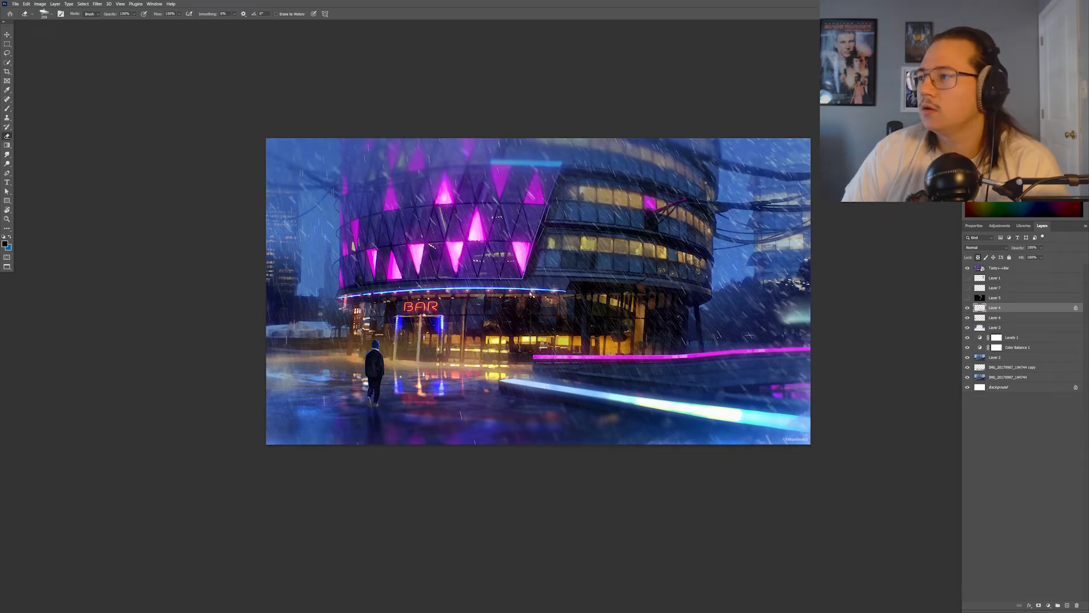
{"action": "left_click_drag", "start_coordinate": [1088, 261], "coordinate": [633, 261]}
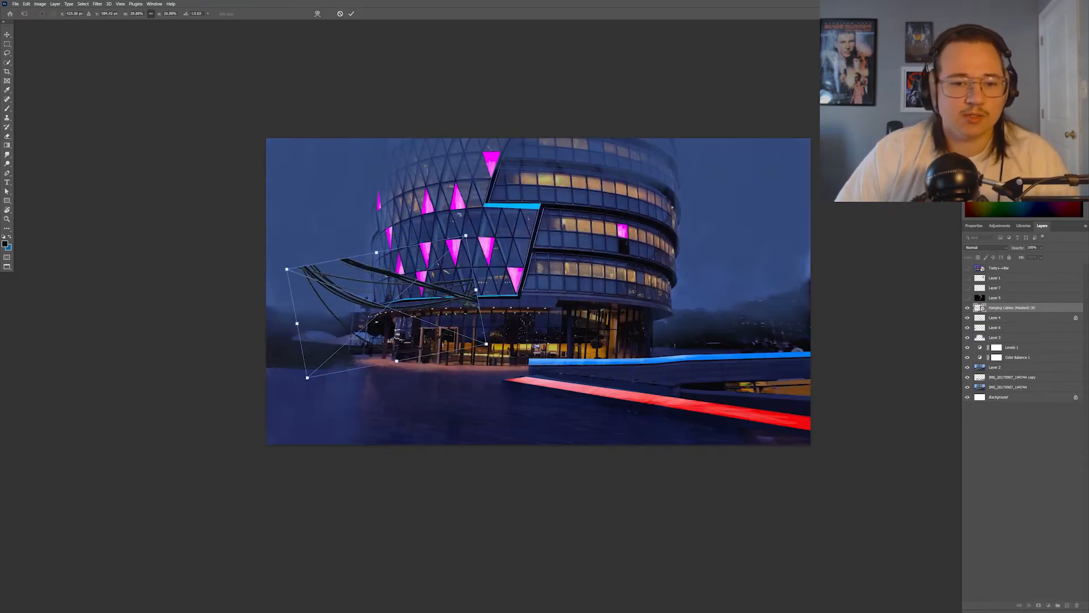
{"action": "left_click_drag", "start_coordinate": [487, 244], "coordinate": [478, 307]}
{"action": "left_click_drag", "start_coordinate": [353, 213], "coordinate": [321, 227]}
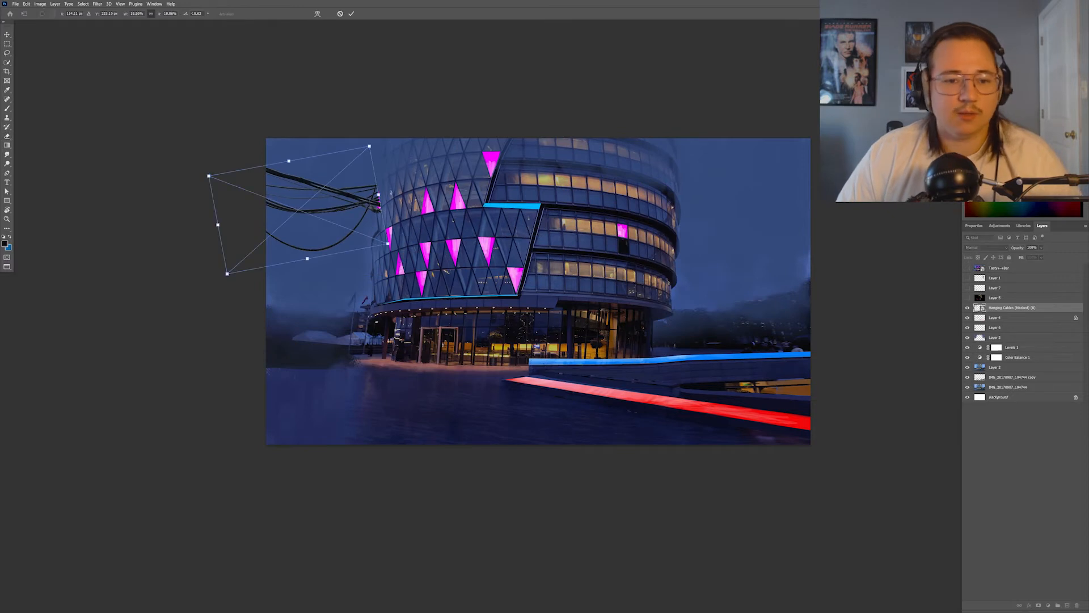
{"action": "left_click_drag", "start_coordinate": [370, 146], "coordinate": [355, 171]}
{"action": "key", "text": "Return"}
{"action": "key", "text": "e"}
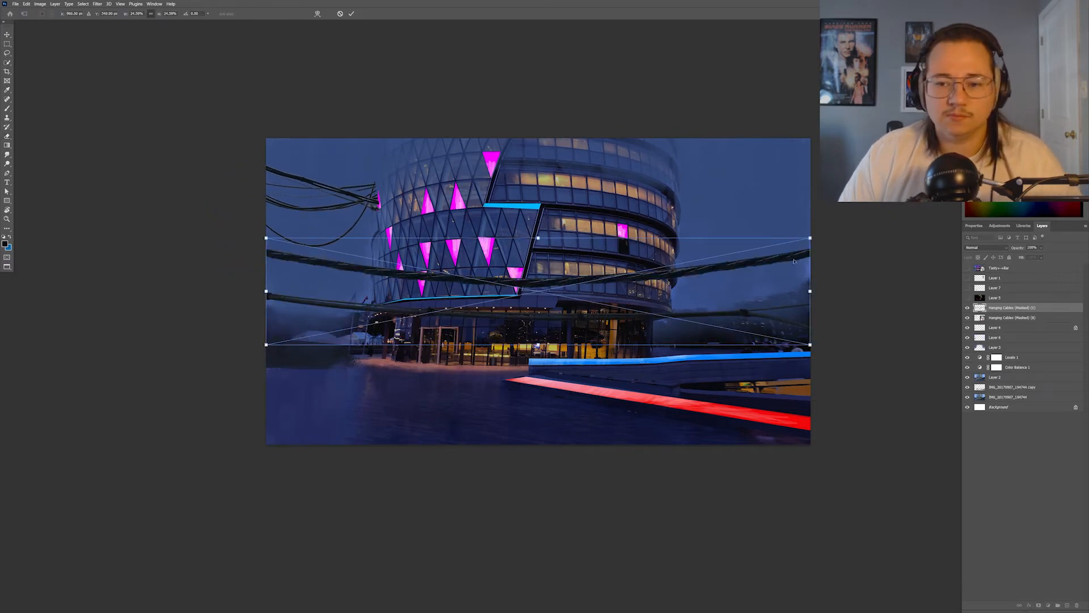
Place the long straight cables image, scale it down, and tilt it upward across the sky right of the building.
{"action": "left_click_drag", "start_coordinate": [265, 227], "coordinate": [624, 222]}
{"action": "left_click_drag", "start_coordinate": [819, 185], "coordinate": [773, 203]}
{"action": "right_click", "coordinate": [786, 215]}
{"action": "left_click", "coordinate": [805, 350]}
{"action": "key", "text": "Return"}
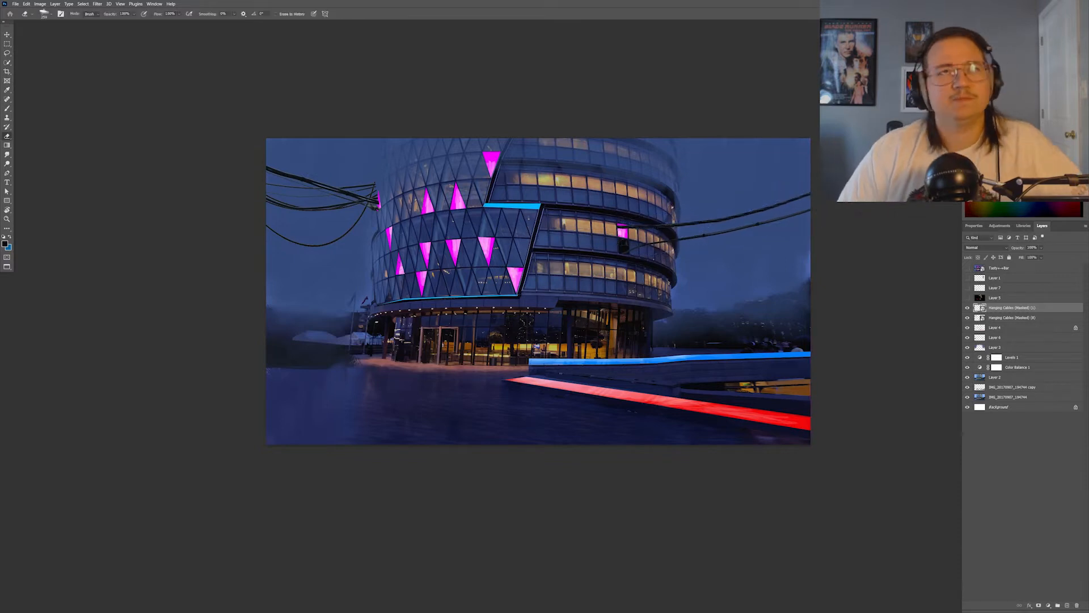
Place the looping cables image, shrink it, and move it to the right side of the building.
{"action": "key", "text": "e"}
{"action": "left_click_drag", "start_coordinate": [1088, 241], "coordinate": [777, 241]}
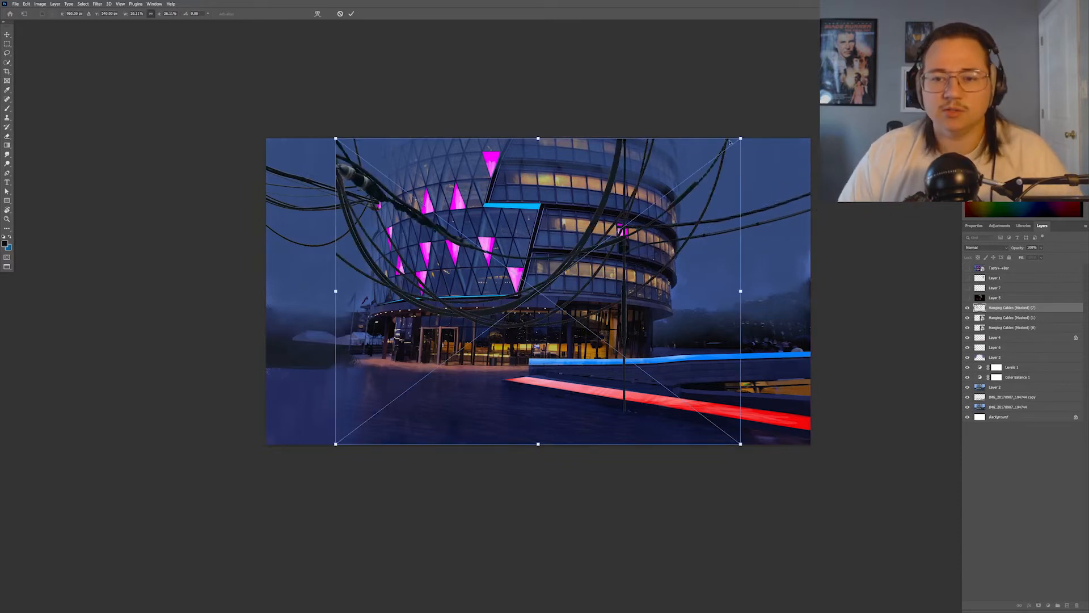
{"action": "left_click_drag", "start_coordinate": [742, 139], "coordinate": [491, 325]}
{"action": "left_click_drag", "start_coordinate": [413, 385], "coordinate": [738, 215]}
{"action": "left_click_drag", "start_coordinate": [737, 274], "coordinate": [737, 228]}
Distort the looping cables so they stretch from the building past the canvas's right edge below the straight cables, and apply the transform.
{"action": "right_click", "coordinate": [797, 178]}
{"action": "left_click", "coordinate": [809, 222]}
{"action": "left_click_drag", "start_coordinate": [816, 156], "coordinate": [821, 118]}
{"action": "left_click_drag", "start_coordinate": [816, 229], "coordinate": [823, 216]}
{"action": "left_click_drag", "start_coordinate": [660, 192], "coordinate": [669, 192]}
{"action": "left_click_drag", "start_coordinate": [761, 192], "coordinate": [756, 296]}
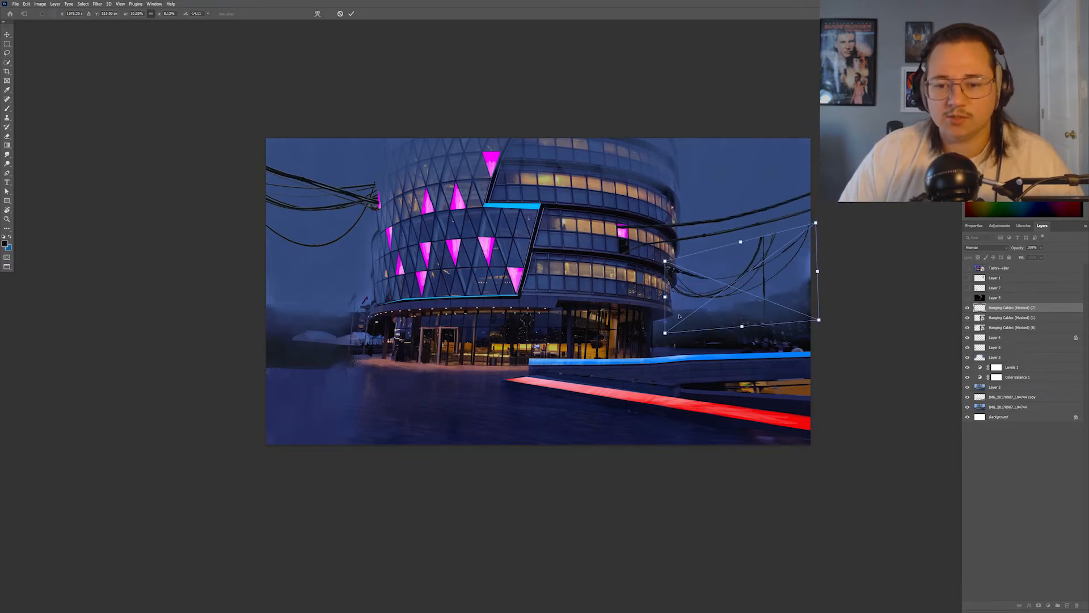
{"action": "left_click_drag", "start_coordinate": [816, 222], "coordinate": [937, 166]}
{"action": "left_click_drag", "start_coordinate": [819, 320], "coordinate": [831, 311]}
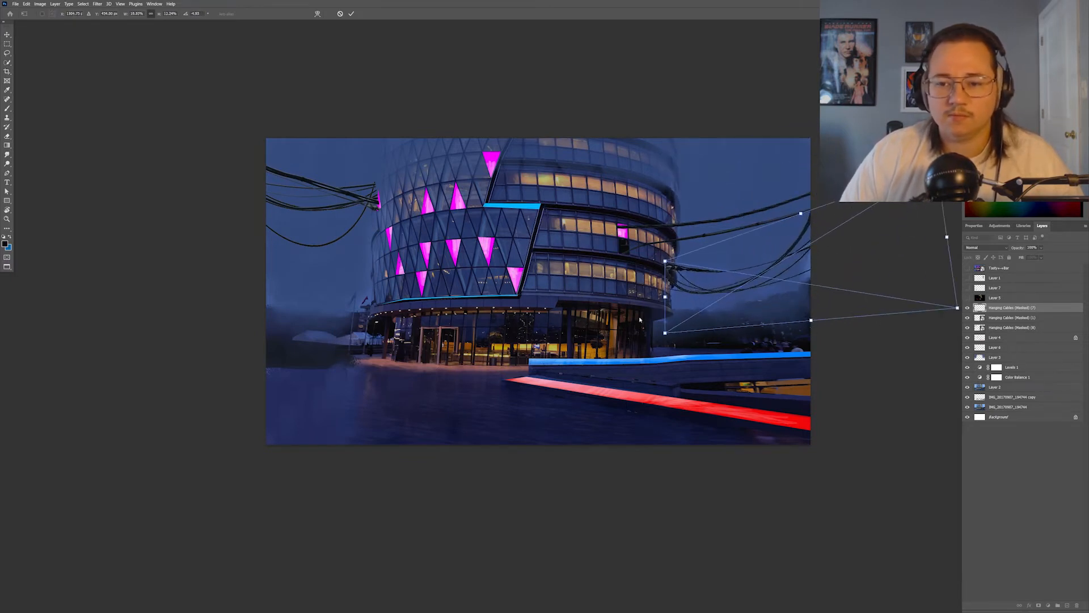
{"action": "key", "text": "Return"}
{"action": "key", "text": "e"}
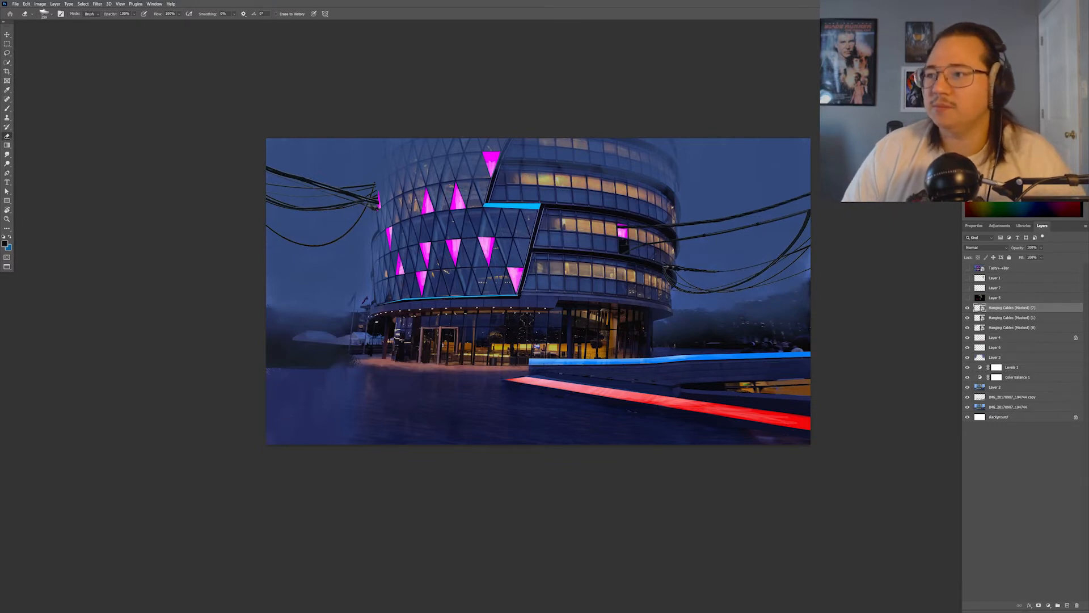
Place another wide cables image, scale it down, and position it left of the building for distorting.
{"action": "left_click_drag", "start_coordinate": [475, 305], "coordinate": [354, 277]}
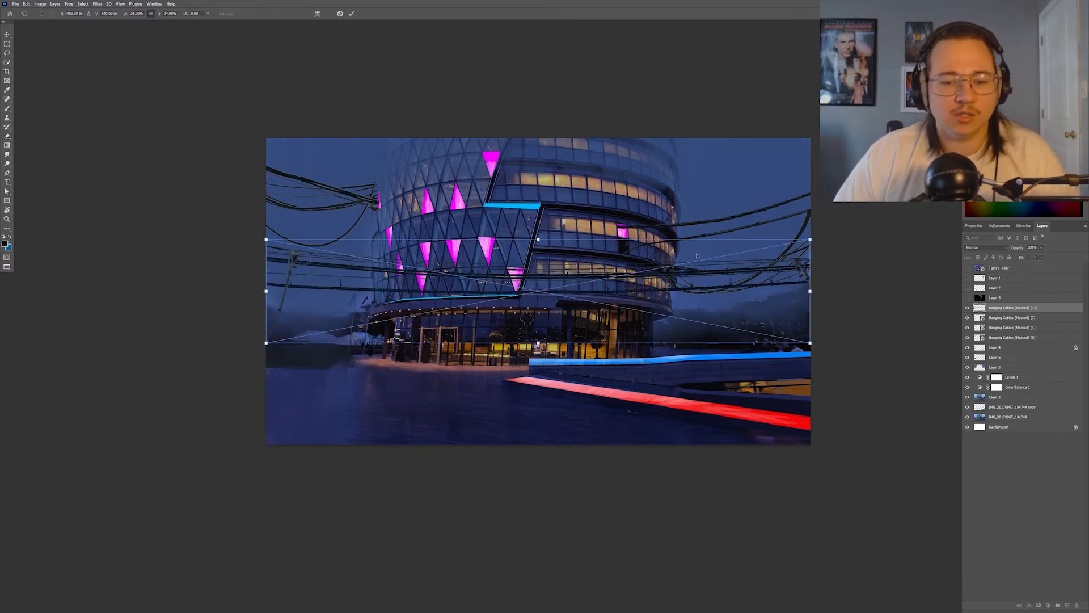
{"action": "left_click_drag", "start_coordinate": [810, 239], "coordinate": [450, 305]}
{"action": "left_click_drag", "start_coordinate": [354, 329], "coordinate": [304, 284]}
{"action": "right_click", "coordinate": [322, 284]}
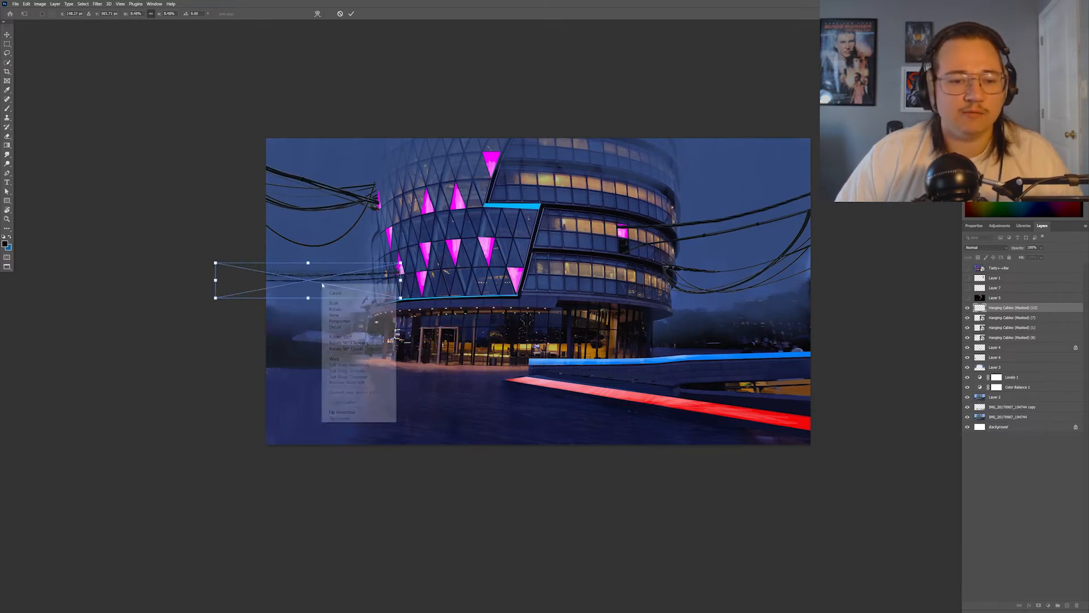
{"action": "left_click", "coordinate": [342, 326]}
Distort the new cables by pulling their outer corners up and outward so they converge toward the building.
{"action": "left_click_drag", "start_coordinate": [215, 263], "coordinate": [216, 239]}
{"action": "left_click_drag", "start_coordinate": [367, 278], "coordinate": [341, 278]}
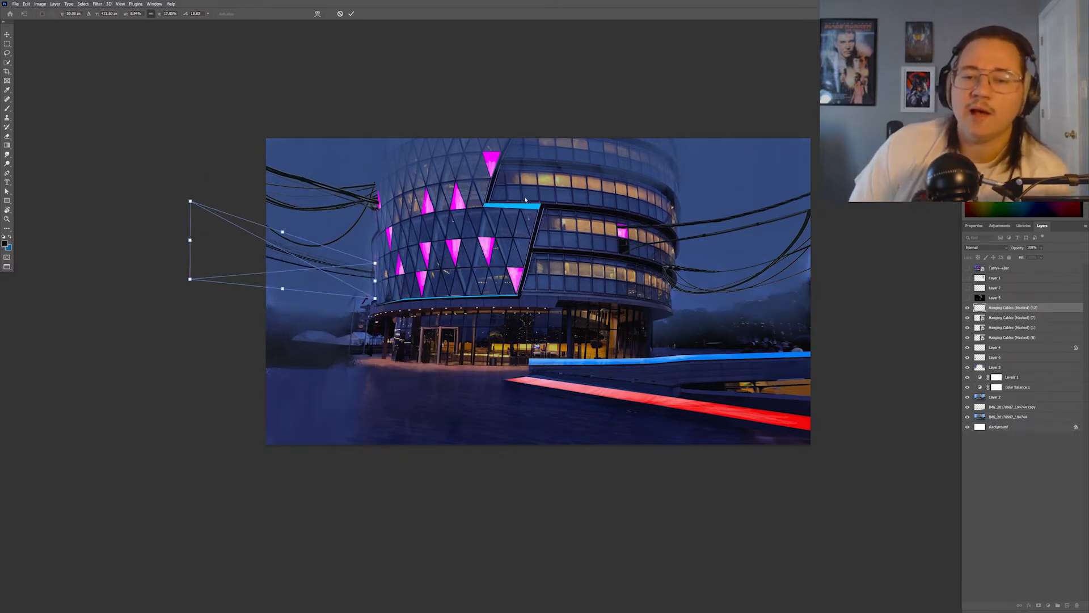
{"action": "left_click_drag", "start_coordinate": [358, 279], "coordinate": [359, 280]}
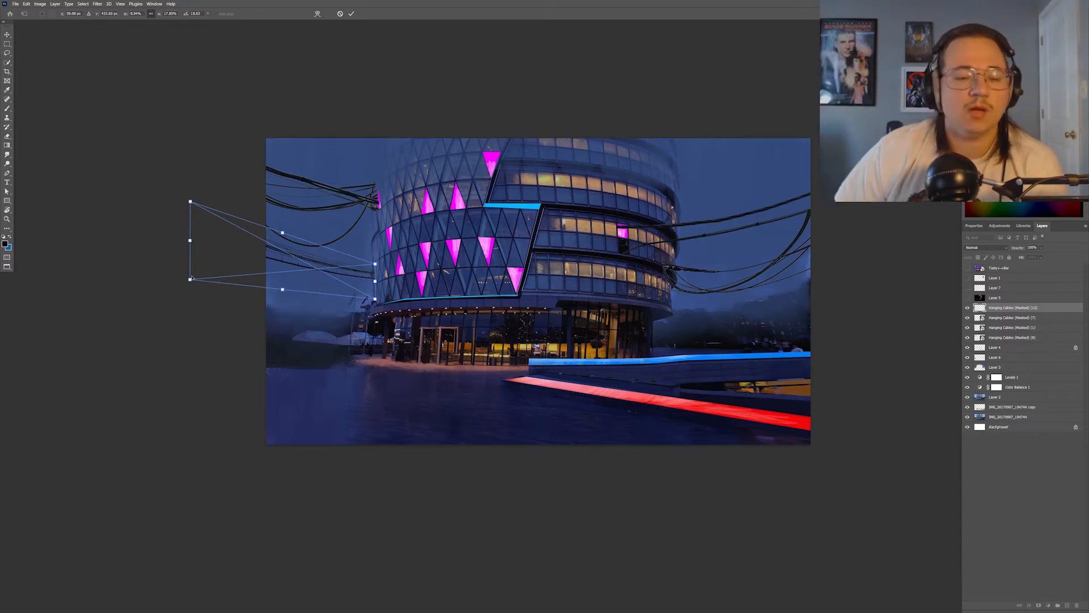
{"action": "left_click_drag", "start_coordinate": [189, 281], "coordinate": [174, 281]}
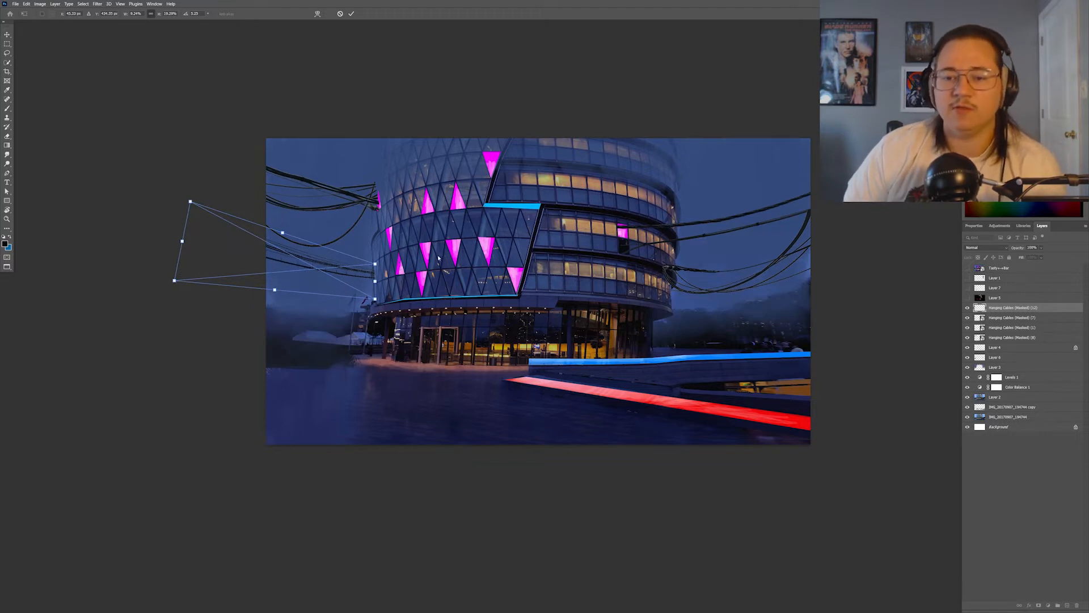
{"action": "left_click_drag", "start_coordinate": [189, 200], "coordinate": [165, 166]}
{"action": "left_click_drag", "start_coordinate": [344, 271], "coordinate": [341, 280]}
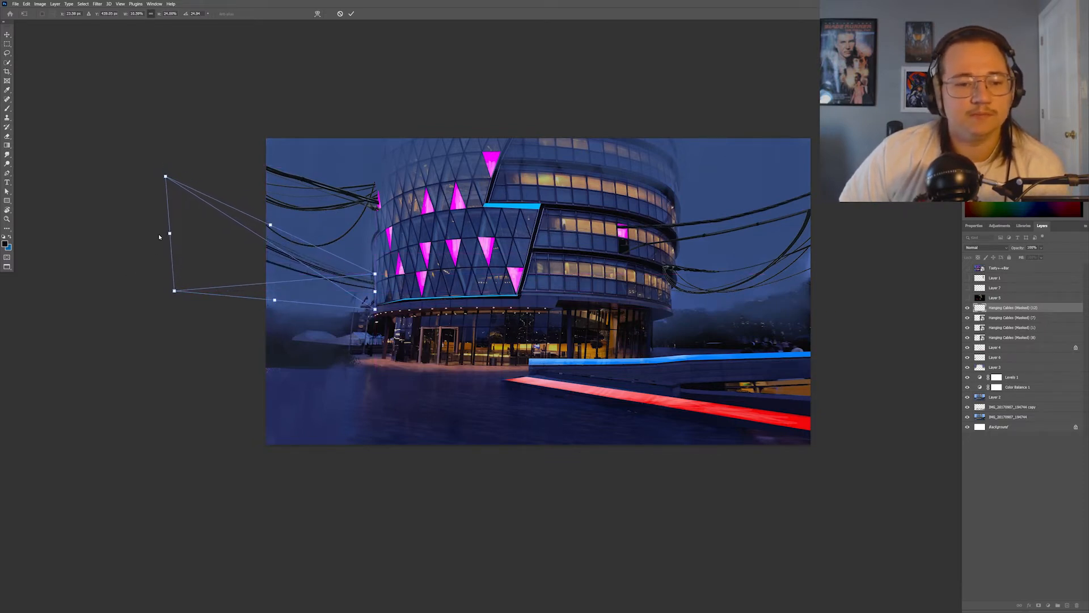
Move the distorted cables above the existing left bundle, adjust their angle, apply the transform, and merge all cable layers.
{"action": "left_click_drag", "start_coordinate": [160, 237], "coordinate": [229, 272]}
{"action": "mouse_move", "coordinate": [375, 292]}
{"action": "left_mouse_down"}
{"action": "mouse_move", "coordinate": [375, 303]}
{"action": "mouse_move", "coordinate": [377, 294]}
{"action": "left_mouse_up"}
{"action": "left_click_drag", "start_coordinate": [348, 279], "coordinate": [352, 176]}
{"action": "left_click_drag", "start_coordinate": [380, 190], "coordinate": [381, 170]}
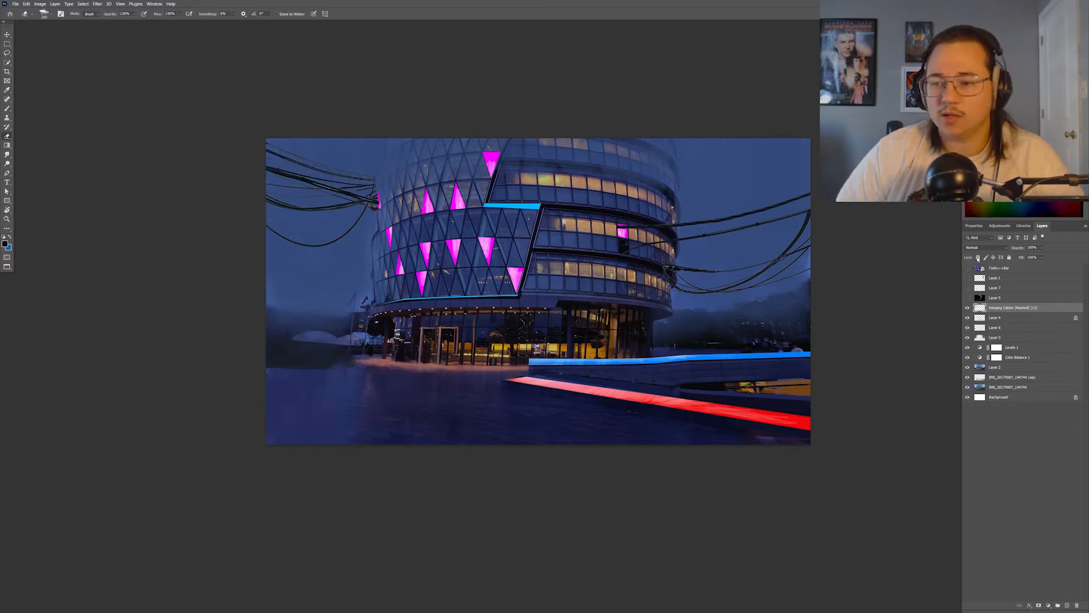
Lock the merged cable layer's transparent pixels and fade the cables toward the sky blue with a gradient and textured brush strokes.
{"action": "key", "text": "g"}
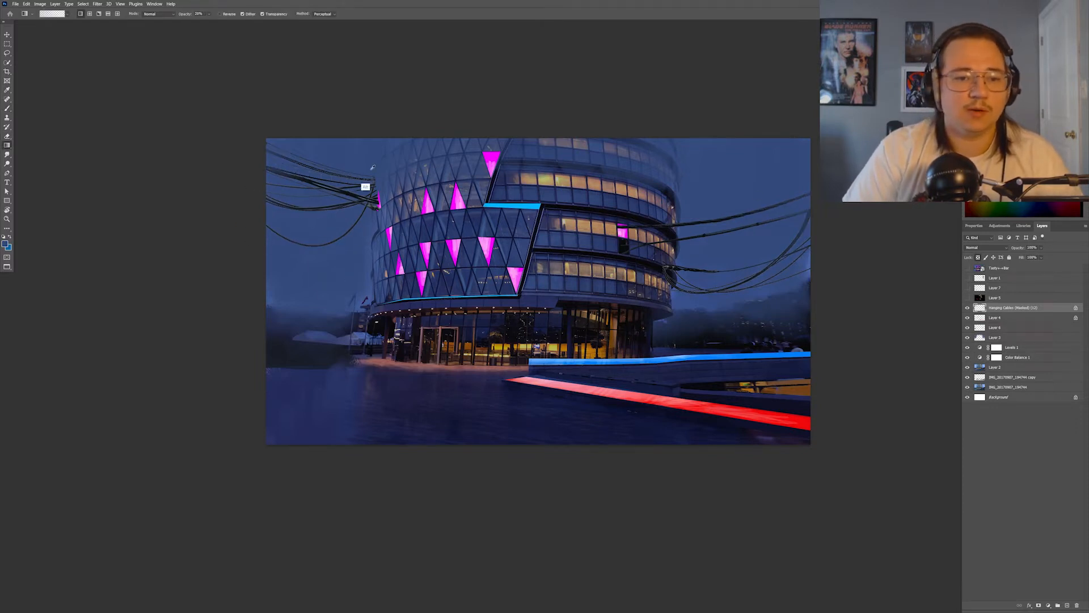
{"action": "key", "text": "b"}
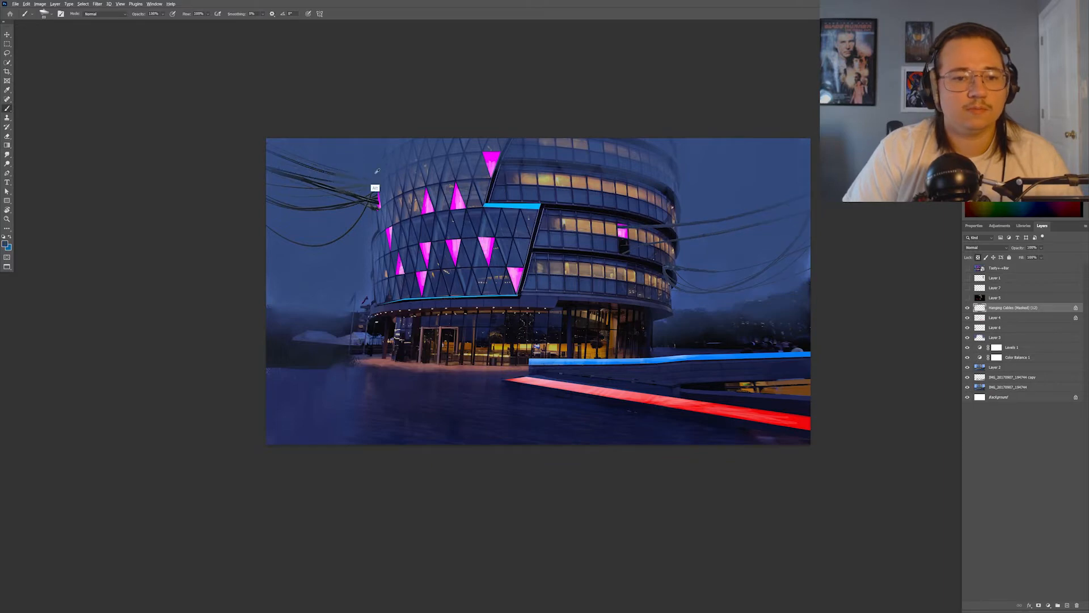
{"action": "scroll", "coordinate": [376, 170], "scroll_direction": "up", "scroll_amount": 4}
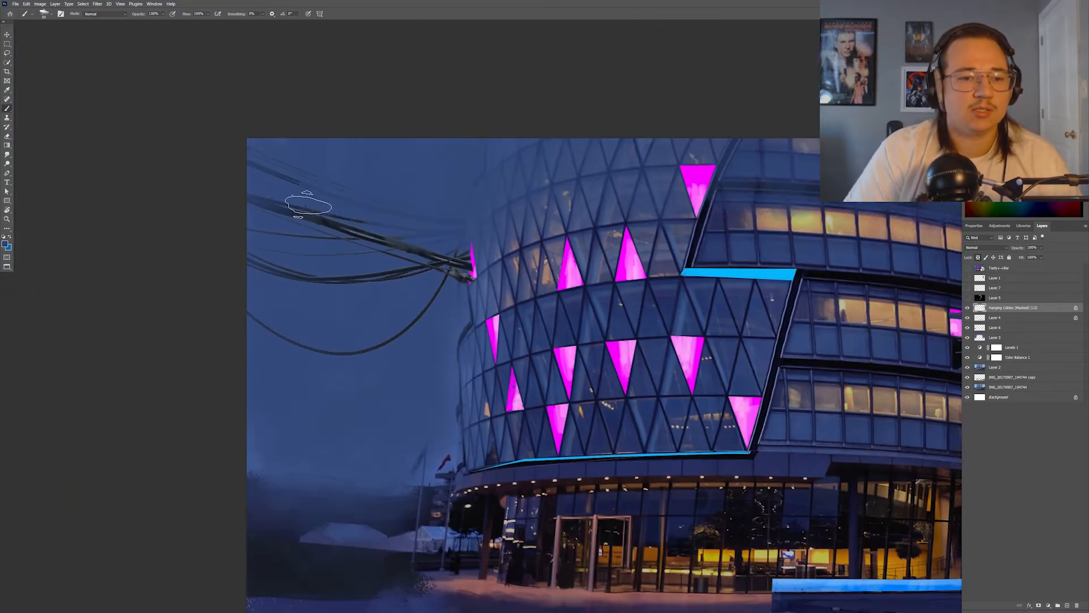
{"action": "mouse_move", "coordinate": [275, 185]}
{"action": "left_mouse_down"}
{"action": "mouse_move", "coordinate": [300, 220]}
{"action": "mouse_move", "coordinate": [438, 251]}
{"action": "left_mouse_up"}
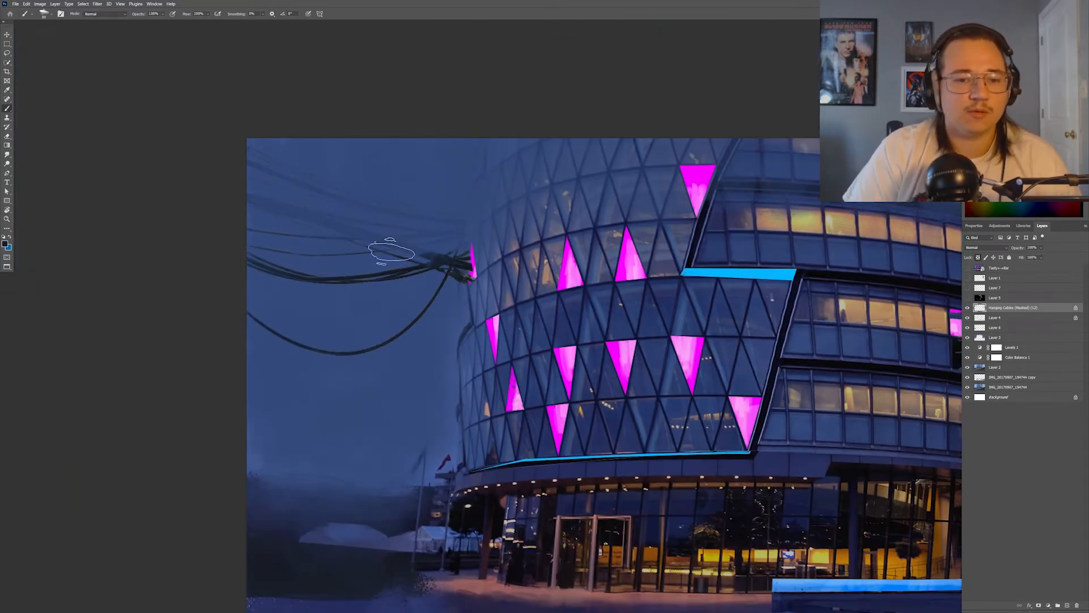
Paint magenta light on the left cable ends where they meet the glowing window, using sampled colours and a small brush.
{"action": "left_click", "coordinate": [433, 255], "text": "alt"}
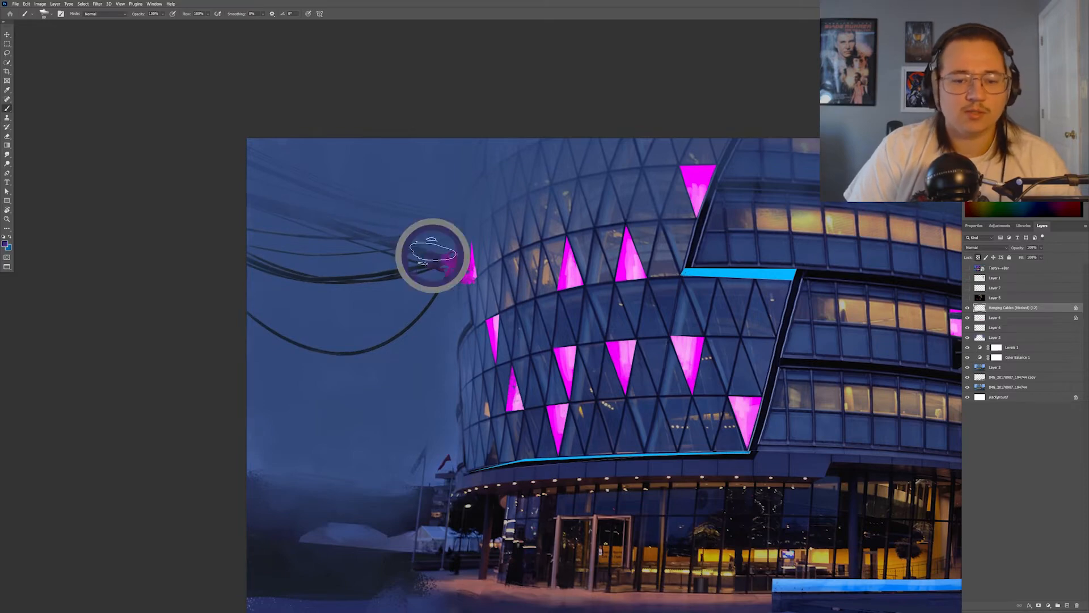
{"action": "right_click", "coordinate": [433, 255]}
{"action": "left_click", "coordinate": [488, 273]}
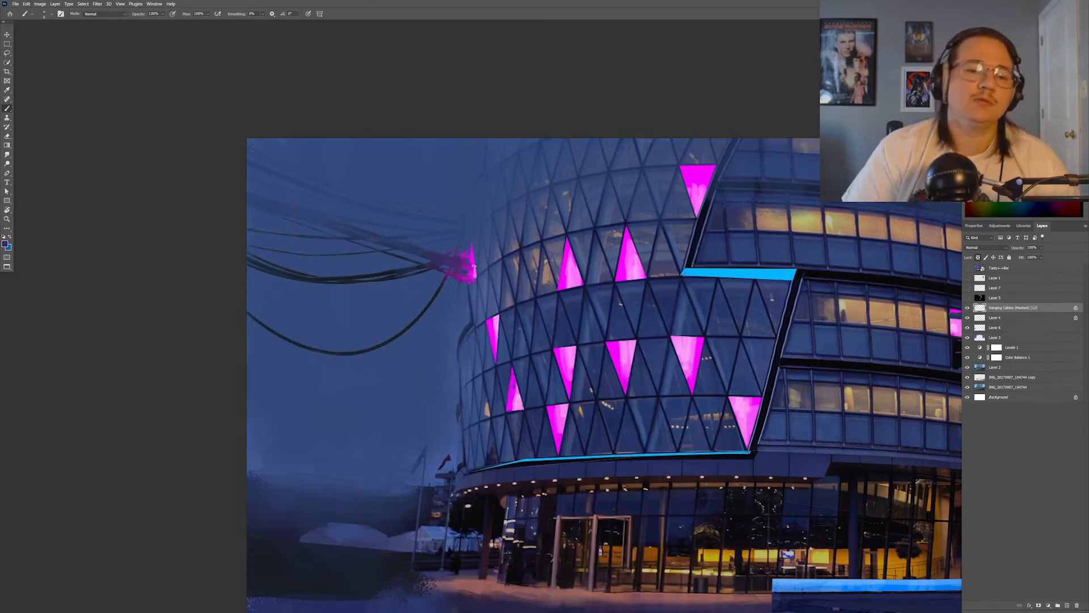
{"action": "left_click", "coordinate": [439, 290], "text": "alt"}
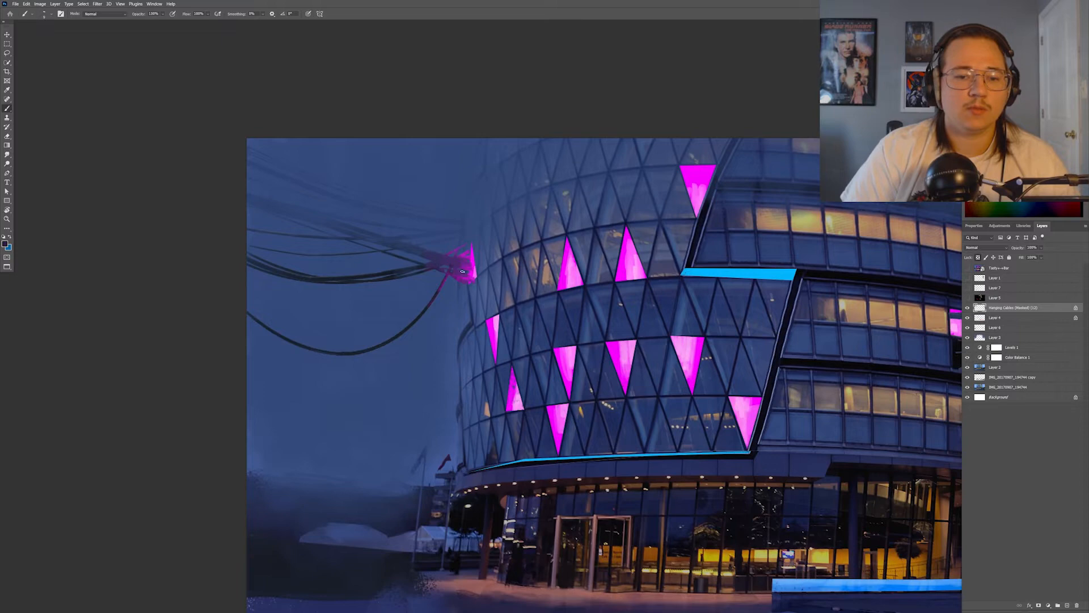
{"action": "key", "text": "ctrl+minus"}
{"action": "key", "text": "ctrl+minus"}
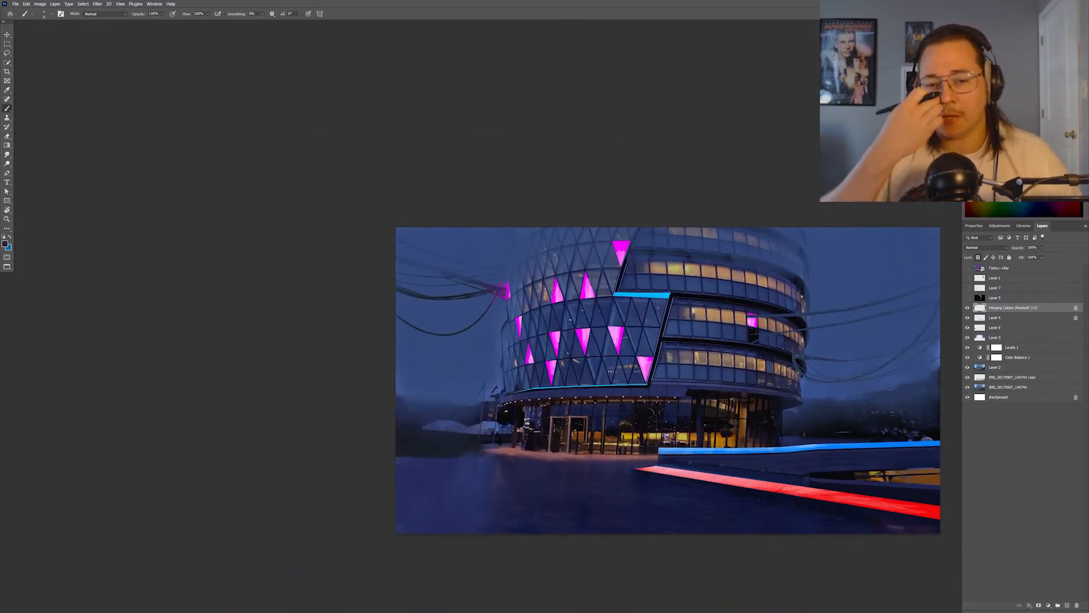
Sample the window's magenta and set up a larger textured brush at low opacity to soften the cable glow.
{"action": "left_click", "coordinate": [510, 290], "text": "alt"}
{"action": "right_click", "coordinate": [510, 291]}
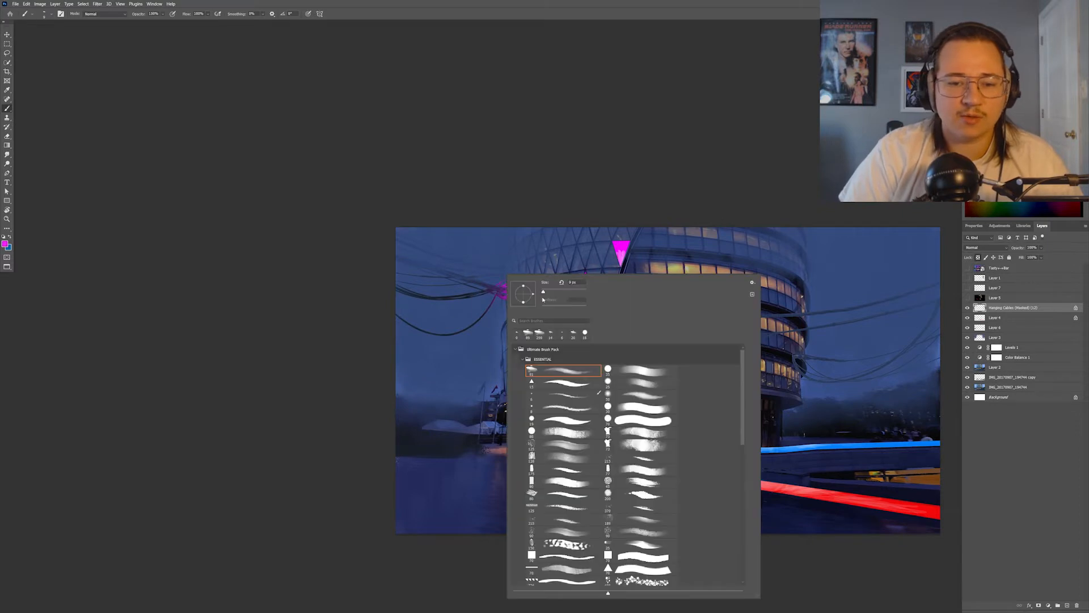
{"action": "left_click", "coordinate": [561, 283]}
{"action": "left_click", "coordinate": [597, 173]}
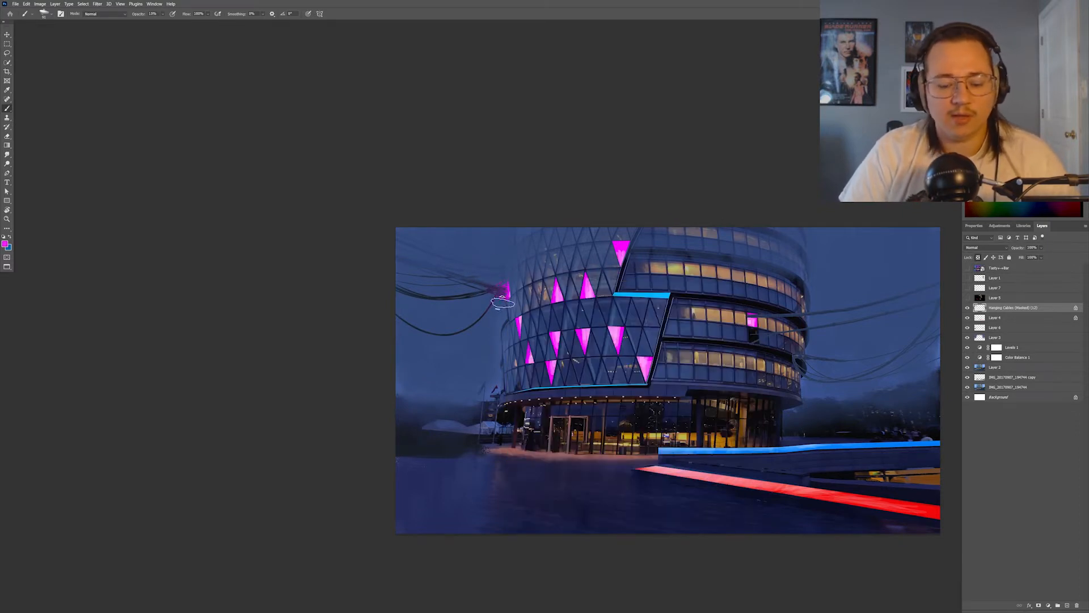
Blend the left cables with sampled sky blue and magenta, and tint the right cable magenta beside the lit window.
{"action": "left_click", "coordinate": [447, 290], "text": "alt"}
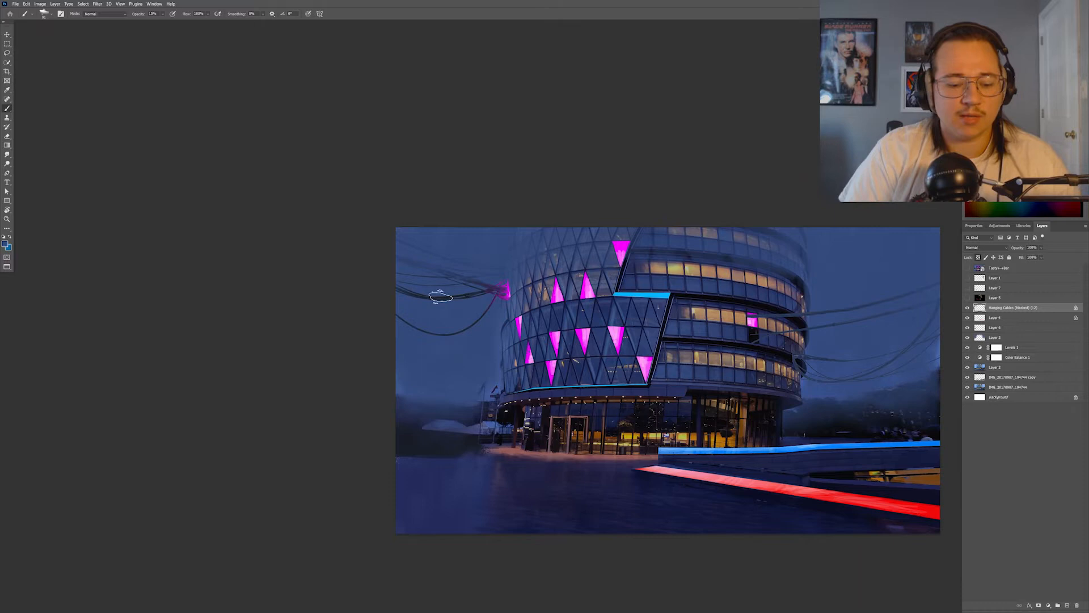
{"action": "left_click", "coordinate": [495, 281], "text": "alt"}
{"action": "left_click_drag", "start_coordinate": [640, 320], "coordinate": [512, 335]}
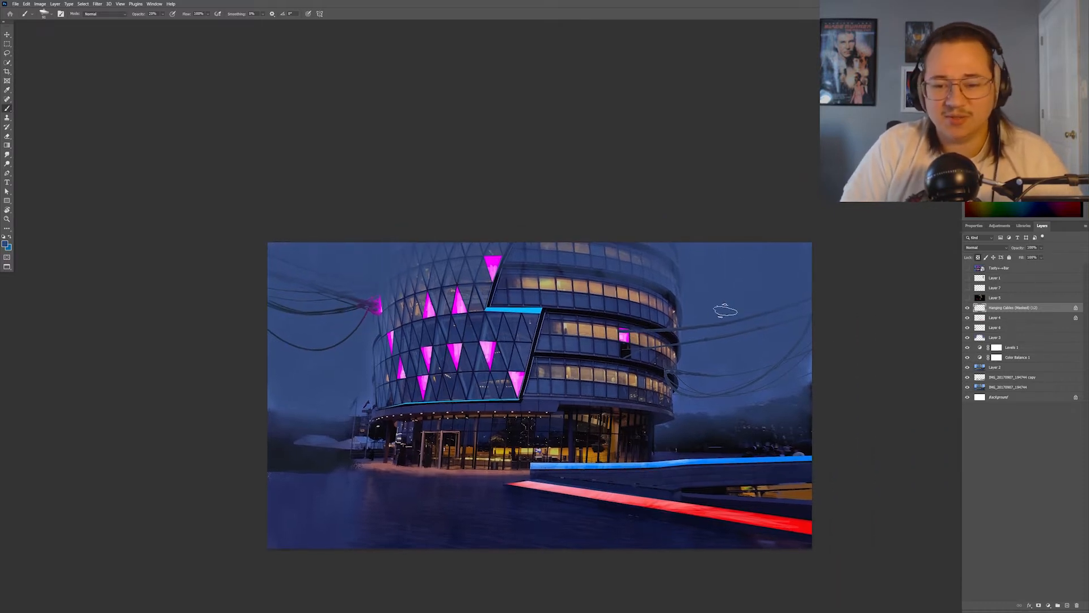
{"action": "key", "text": "0"}
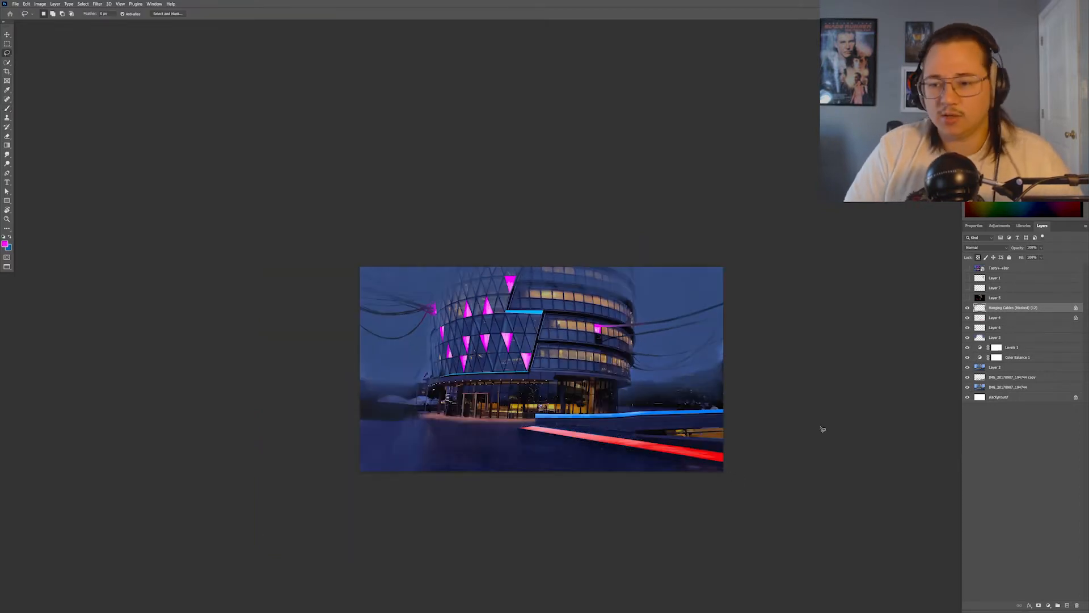
Undo the last edits to the red ramp strip, hide that strip's layer, and outline a thin band along the ramp's lower edge.
{"action": "key", "text": "ctrl+z"}
{"action": "key", "text": "ctrl+z"}
{"action": "key", "text": "ctrl+z"}
{"action": "key", "text": "ctrl+z"}
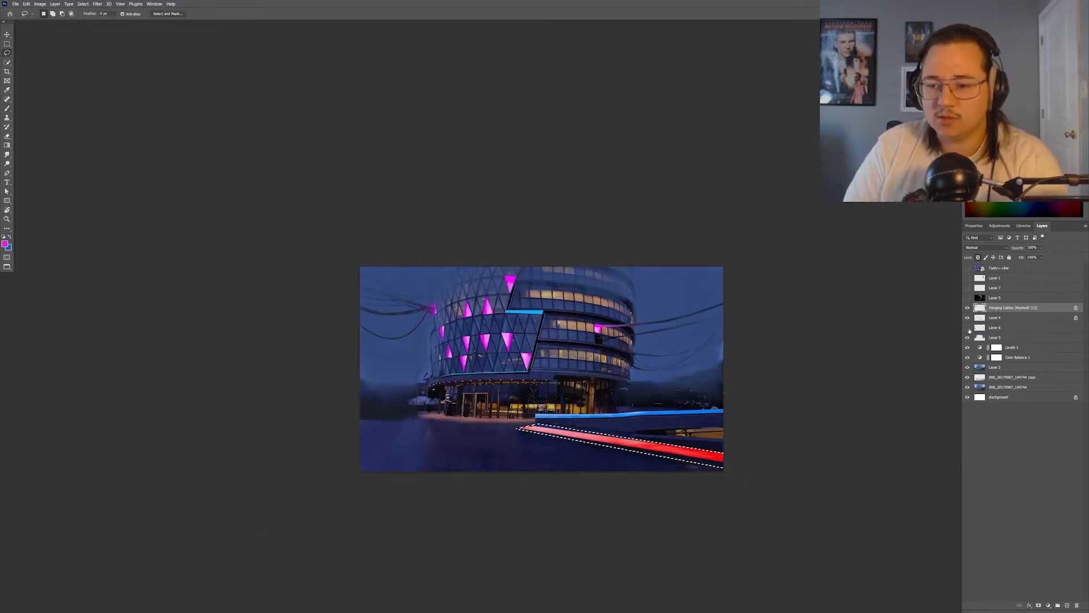
{"action": "left_click", "coordinate": [727, 470], "text": "alt"}
{"action": "left_click", "coordinate": [522, 434], "text": "alt"}
{"action": "left_click", "coordinate": [731, 474], "text": "alt"}
Paint the thin ramp band light blue with a colour sampled from the railing light and clear the selection.
{"action": "key", "text": "b"}
{"action": "left_click", "coordinate": [632, 414], "text": "alt"}
{"action": "right_click", "coordinate": [624, 417]}
{"action": "left_click", "coordinate": [660, 292]}
{"action": "left_click_drag", "start_coordinate": [519, 422], "coordinate": [712, 472]}
{"action": "key", "text": "ctrl+d"}
{"action": "key", "text": "ctrl+z"}
{"action": "key", "text": "slash"}
{"action": "left_click_drag", "start_coordinate": [570, 445], "coordinate": [705, 482]}
{"action": "key", "text": "ctrl+d"}
{"action": "left_click", "coordinate": [628, 452], "text": "alt"}
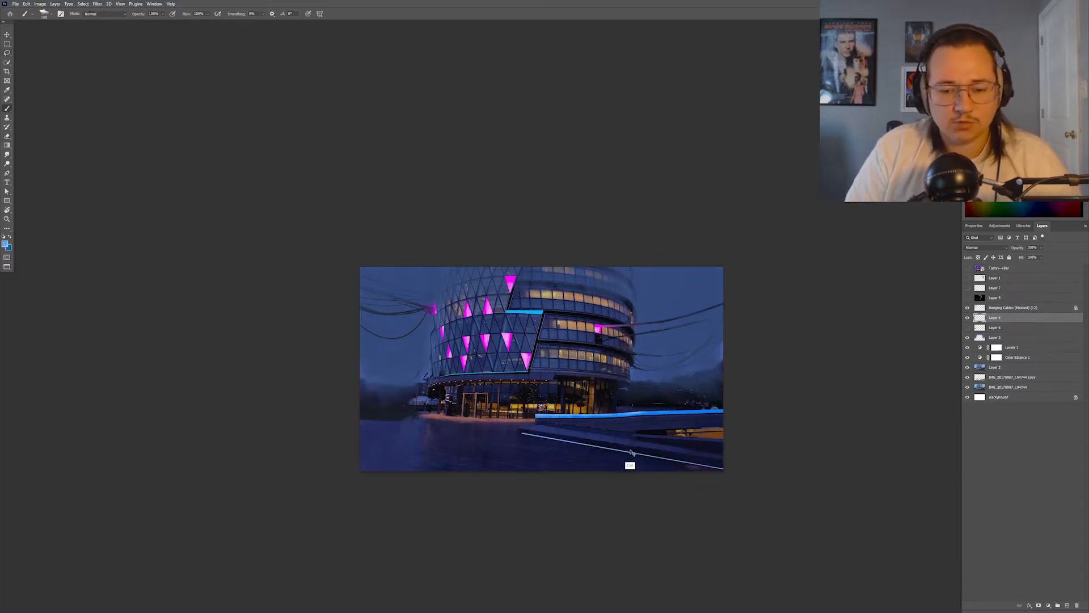
Select the wall area below the blue railing, fill it with a sampled orange gradient on a new layer, and erase the excess.
{"action": "key", "text": "l"}
{"action": "left_click", "coordinate": [729, 440], "text": "alt"}
{"action": "left_click", "coordinate": [635, 433], "text": "alt"}
{"action": "left_click", "coordinate": [544, 423], "text": "alt"}
{"action": "left_click_drag", "start_coordinate": [534, 423], "coordinate": [797, 499]}
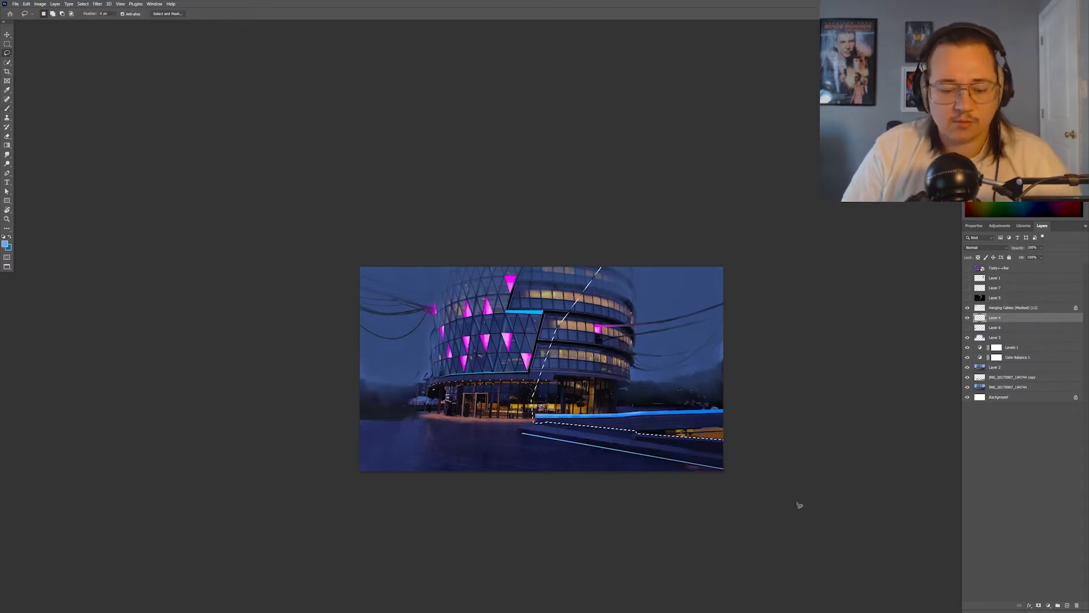
{"action": "key", "text": "g"}
{"action": "key", "text": "ctrl+alt+shift+n"}
{"action": "left_click", "coordinate": [711, 435], "text": "alt"}
{"action": "left_click_drag", "start_coordinate": [707, 445], "coordinate": [635, 434]}
{"action": "key", "text": "ctrl+d"}
{"action": "key", "text": "e"}
{"action": "left_click_drag", "start_coordinate": [700, 458], "coordinate": [685, 400]}
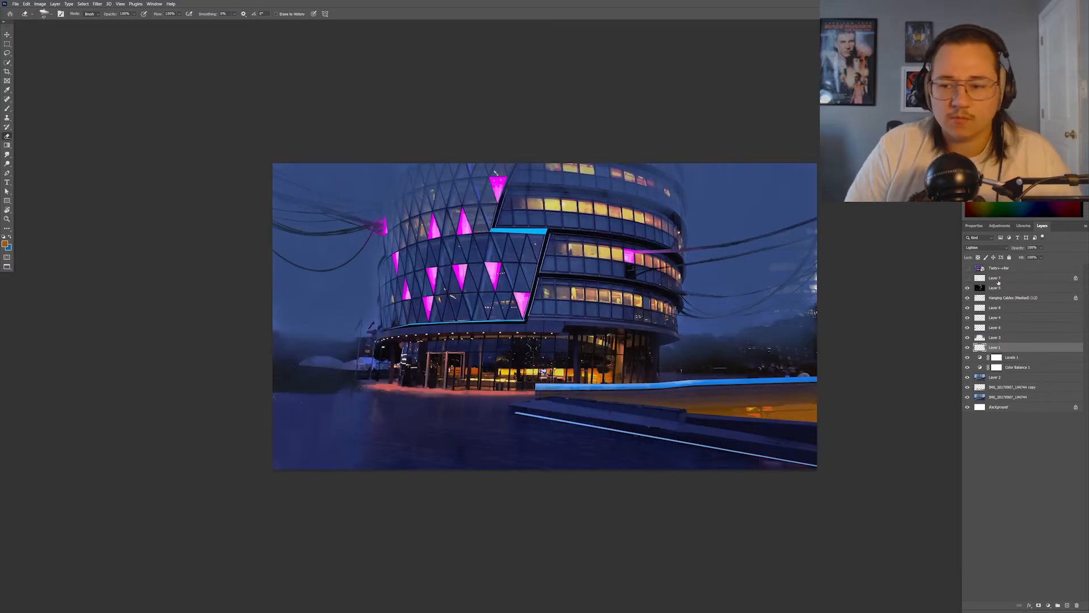
Show and select the black figure's layer, Layer 7, and compare the scene with the finished BAR reference image.
{"action": "left_click", "coordinate": [999, 277]}
{"action": "left_click", "coordinate": [967, 277]}
{"action": "key", "text": "ctrl+plus"}
{"action": "key", "text": "ctrl+plus"}
{"action": "key", "text": "b"}
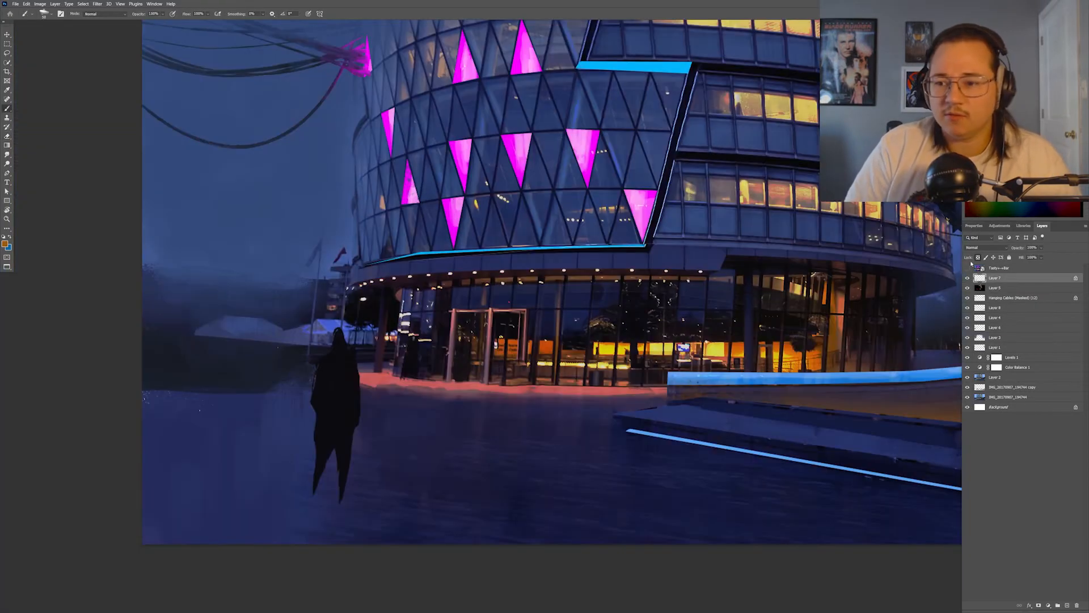
{"action": "left_click", "coordinate": [967, 267]}
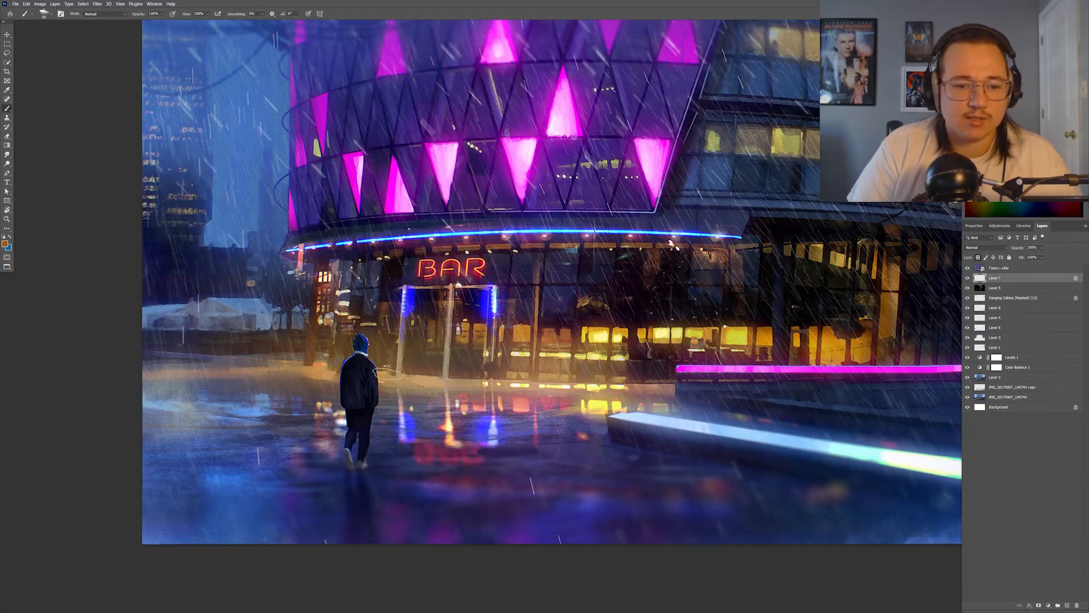
{"action": "left_click", "coordinate": [967, 268]}
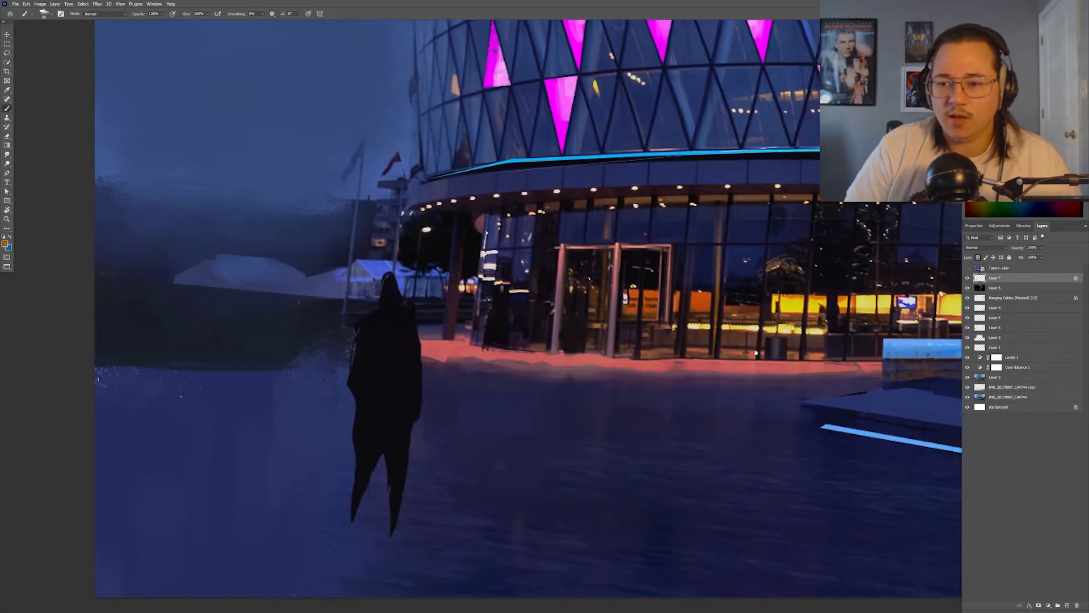
{"action": "left_click_drag", "start_coordinate": [539, 329], "coordinate": [574, 315]}
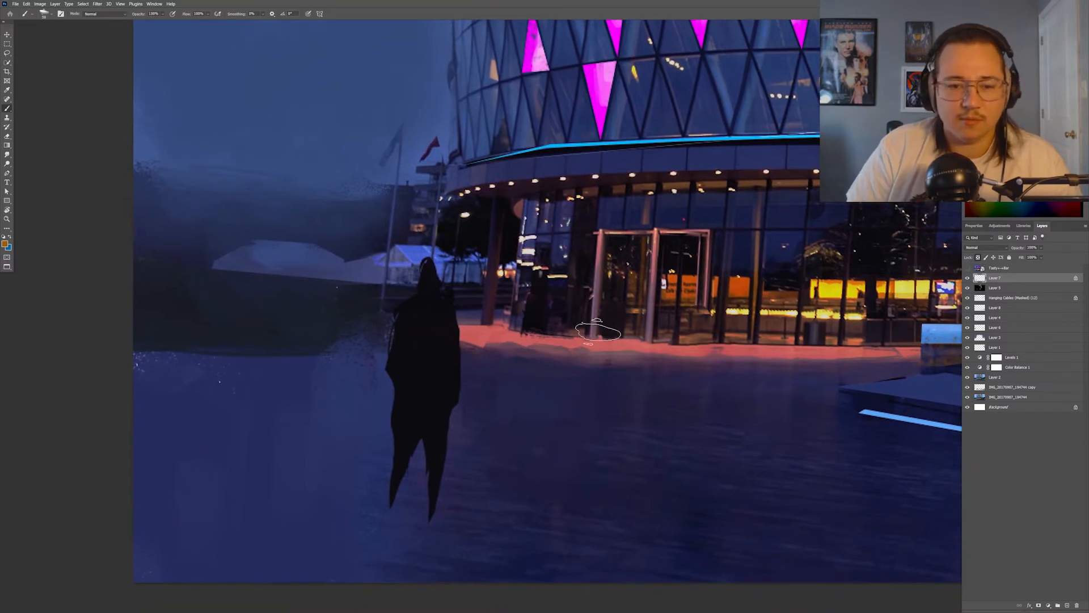
Sample a window's magenta and paint rim light on the figure's hood, shoulders and arms.
{"action": "left_click", "coordinate": [530, 252], "text": "alt"}
{"action": "left_click_drag", "start_coordinate": [429, 260], "coordinate": [452, 309]}
{"action": "left_click_drag", "start_coordinate": [389, 297], "coordinate": [369, 304]}
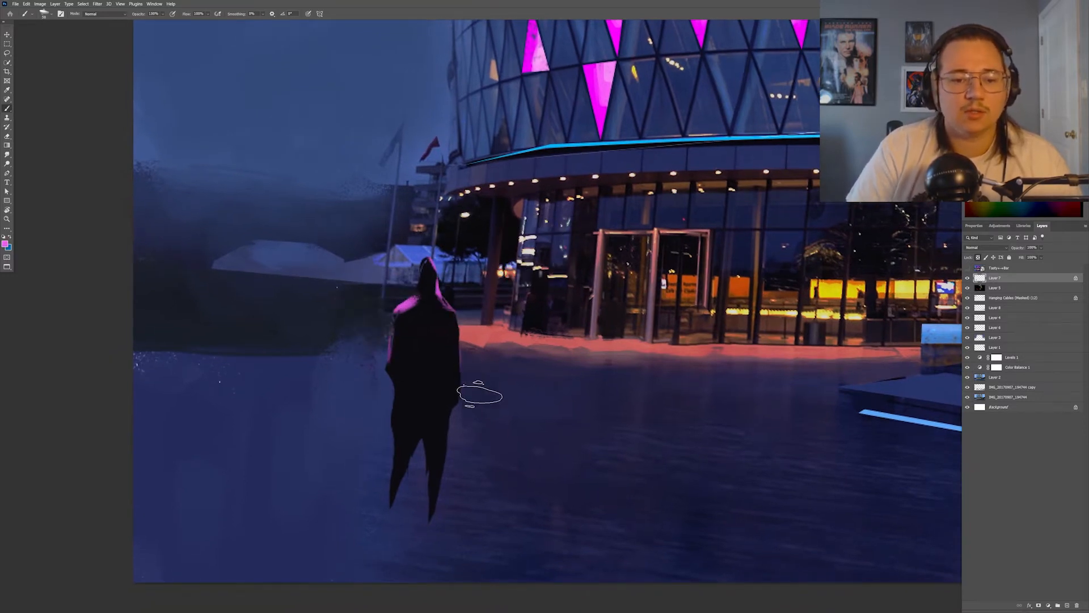
{"action": "mouse_move", "coordinate": [463, 400]}
{"action": "left_mouse_down"}
{"action": "mouse_move", "coordinate": [460, 317]}
{"action": "mouse_move", "coordinate": [418, 352]}
{"action": "mouse_move", "coordinate": [408, 417]}
{"action": "left_mouse_up"}
Glaze the figure's back with sampled sky blue and blend it with the black sampled from the hood.
{"action": "left_click", "coordinate": [317, 197], "text": "alt"}
{"action": "left_click", "coordinate": [248, 194], "text": "alt"}
{"action": "mouse_move", "coordinate": [431, 337]}
{"action": "left_mouse_down"}
{"action": "mouse_move", "coordinate": [435, 412]}
{"action": "mouse_move", "coordinate": [408, 406]}
{"action": "mouse_move", "coordinate": [430, 341]}
{"action": "mouse_move", "coordinate": [434, 455]}
{"action": "left_mouse_up"}
{"action": "right_click", "coordinate": [431, 280]}
{"action": "right_click", "coordinate": [472, 304]}
{"action": "left_click", "coordinate": [430, 275], "text": "alt"}
{"action": "mouse_move", "coordinate": [430, 292]}
{"action": "left_mouse_down"}
{"action": "mouse_move", "coordinate": [410, 335]}
{"action": "mouse_move", "coordinate": [400, 306]}
{"action": "mouse_move", "coordinate": [405, 364]}
{"action": "mouse_move", "coordinate": [443, 322]}
{"action": "mouse_move", "coordinate": [425, 433]}
{"action": "mouse_move", "coordinate": [438, 443]}
{"action": "mouse_move", "coordinate": [436, 382]}
{"action": "mouse_move", "coordinate": [427, 422]}
{"action": "mouse_move", "coordinate": [431, 397]}
{"action": "left_mouse_up"}
Select clothing fold shapes across the figure's back, sides and upper legs and paint them black.
{"action": "key", "text": "l"}
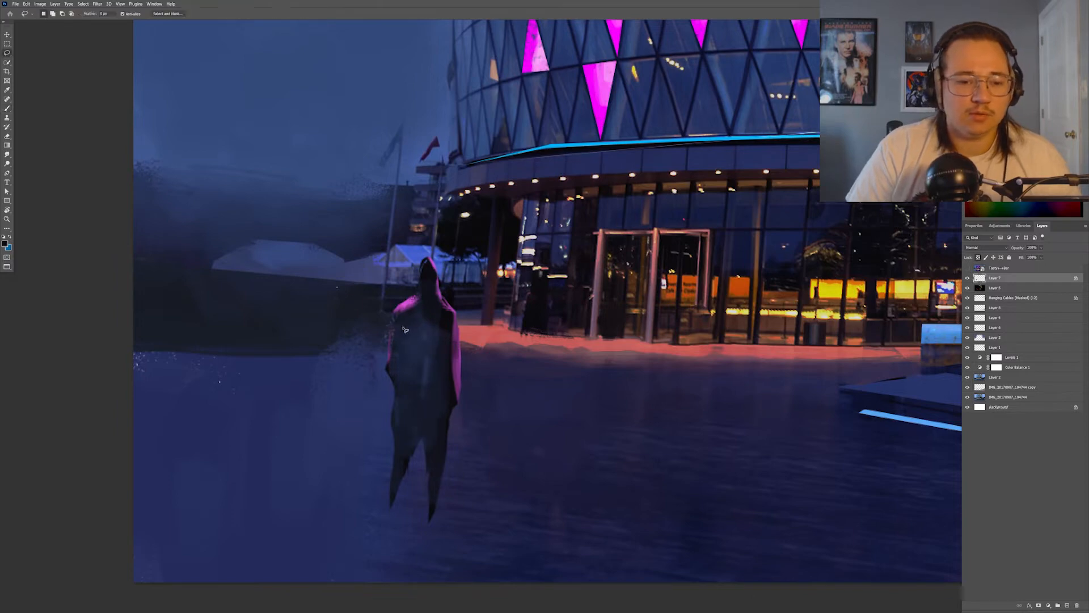
{"action": "mouse_move", "coordinate": [405, 345]}
{"action": "left_mouse_down"}
{"action": "mouse_move", "coordinate": [438, 337]}
{"action": "mouse_move", "coordinate": [447, 404]}
{"action": "mouse_move", "coordinate": [435, 321]}
{"action": "mouse_move", "coordinate": [433, 347]}
{"action": "mouse_move", "coordinate": [421, 343]}
{"action": "left_mouse_up"}
{"action": "mouse_move", "coordinate": [432, 304]}
{"action": "left_mouse_down"}
{"action": "mouse_move", "coordinate": [418, 305]}
{"action": "mouse_move", "coordinate": [432, 307]}
{"action": "mouse_move", "coordinate": [435, 360]}
{"action": "mouse_move", "coordinate": [436, 349]}
{"action": "left_mouse_up"}
{"action": "mouse_move", "coordinate": [399, 382]}
{"action": "left_mouse_down"}
{"action": "mouse_move", "coordinate": [418, 392]}
{"action": "mouse_move", "coordinate": [397, 375]}
{"action": "left_mouse_up"}
{"action": "mouse_move", "coordinate": [422, 423]}
{"action": "left_mouse_down"}
{"action": "mouse_move", "coordinate": [405, 395]}
{"action": "mouse_move", "coordinate": [413, 449]}
{"action": "mouse_move", "coordinate": [422, 423]}
{"action": "left_mouse_up"}
{"action": "key", "text": "b"}
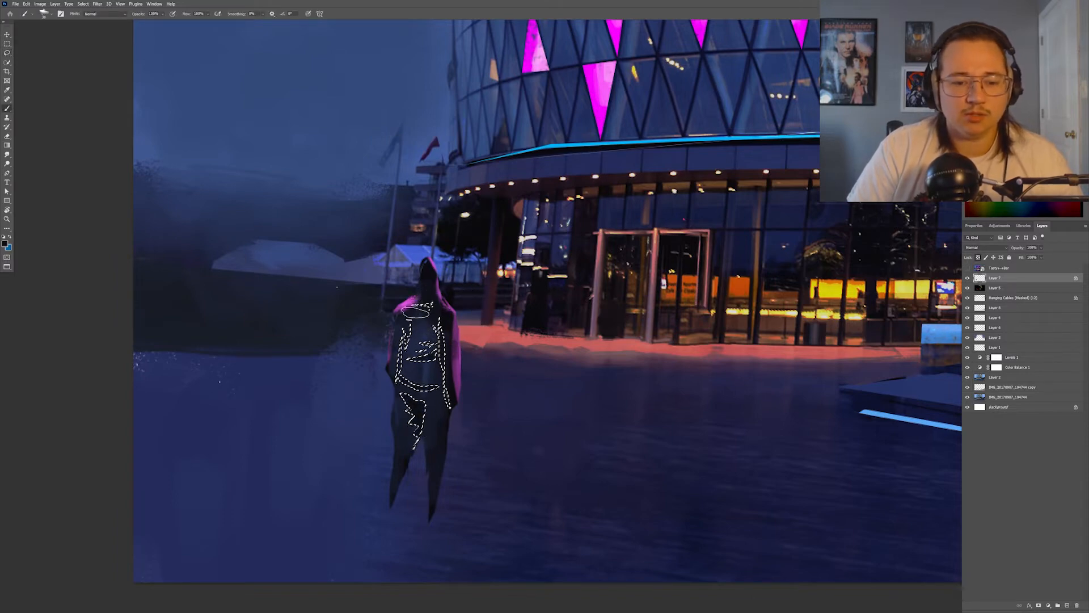
{"action": "key", "text": "ctrl+d"}
Add more dark fold details to the figure's lower back and legs using small lasso selections.
{"action": "key", "text": "l"}
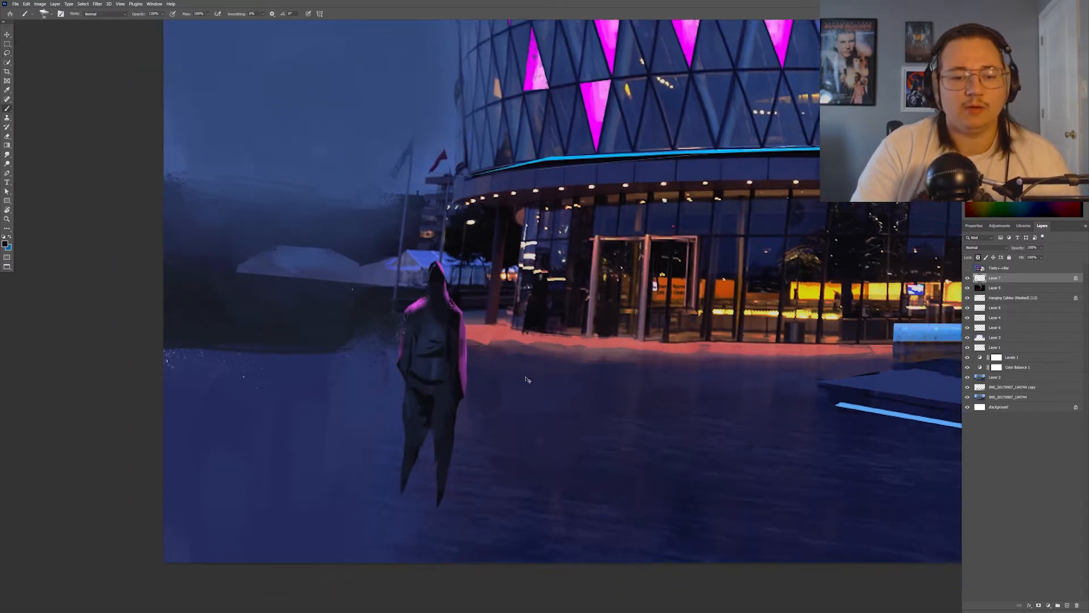
{"action": "key", "text": "b"}
{"action": "left_click_drag", "start_coordinate": [442, 364], "coordinate": [438, 373]}
{"action": "key", "text": "ctrl+d"}
{"action": "key", "text": "l"}
{"action": "key", "text": "b"}
{"action": "left_click_drag", "start_coordinate": [417, 400], "coordinate": [430, 422]}
{"action": "key", "text": "ctrl+d"}
{"action": "key", "text": "l"}
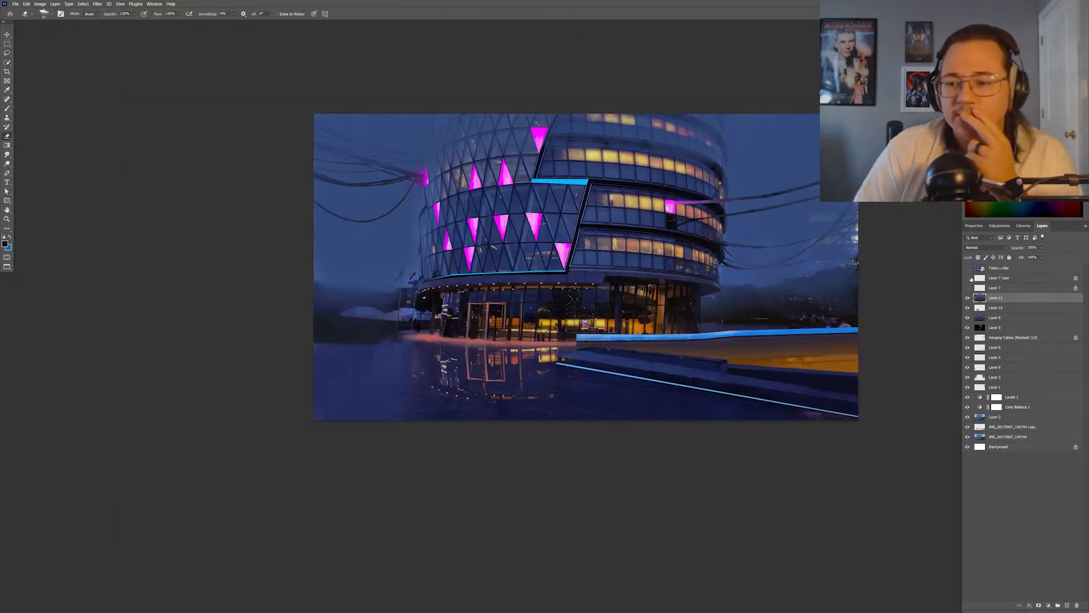
Check the BAR reference image, start a Tilt-Shift blur on Layer 11, and fit its focus band between the upper windows and the ground.
{"action": "left_click", "coordinate": [967, 267]}
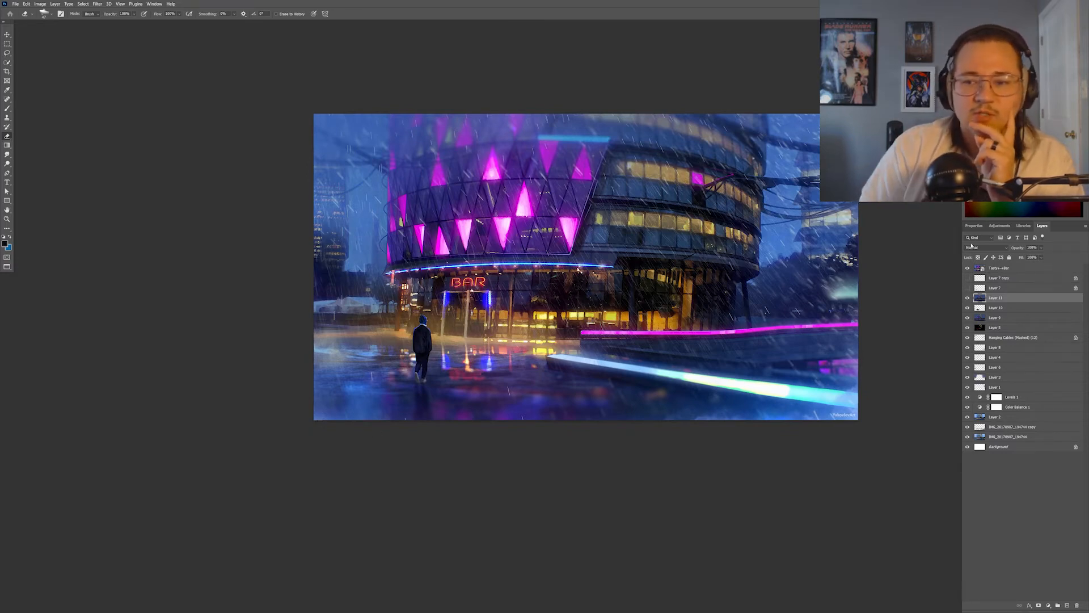
{"action": "left_click", "coordinate": [968, 268]}
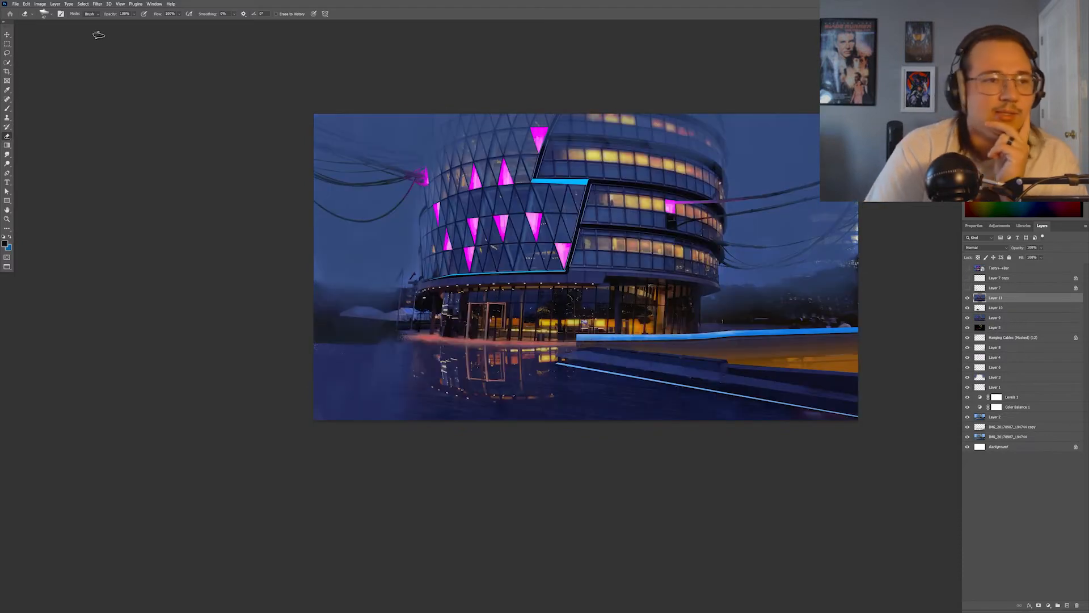
{"action": "left_click", "coordinate": [97, 4]}
{"action": "mouse_move", "coordinate": [165, 95]}
{"action": "left_click", "coordinate": [206, 109]}
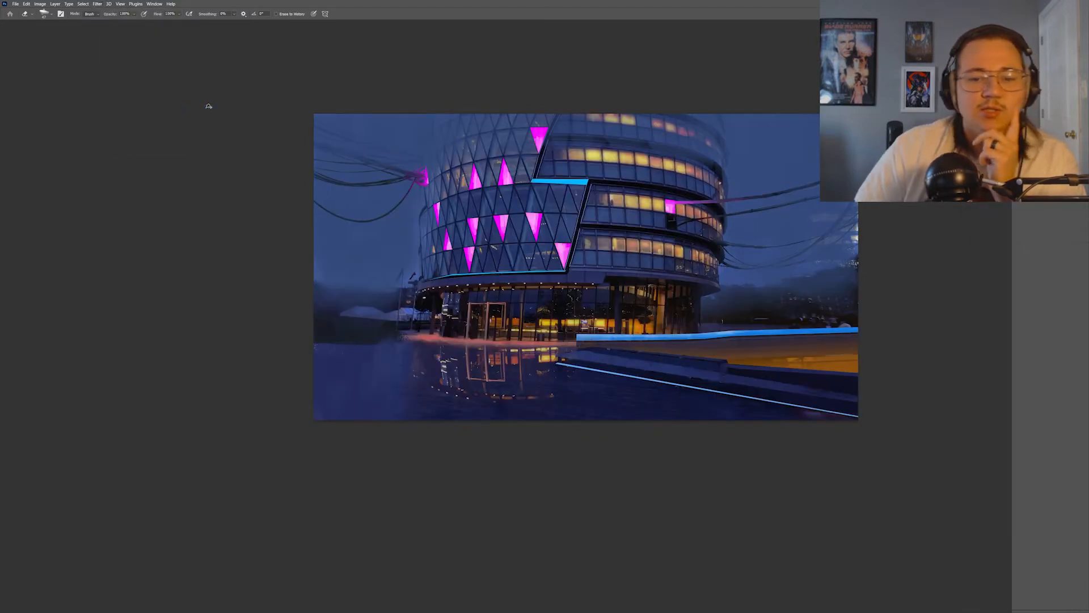
{"action": "mouse_move", "coordinate": [618, 236]}
{"action": "left_mouse_down"}
{"action": "mouse_move", "coordinate": [618, 172]}
{"action": "mouse_move", "coordinate": [611, 219]}
{"action": "left_mouse_up"}
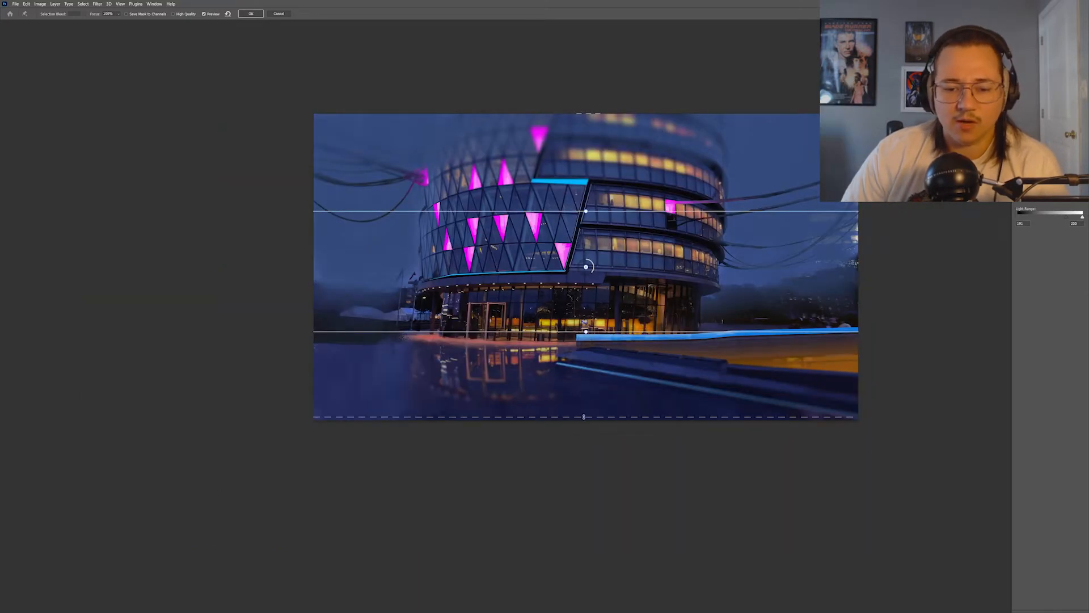
{"action": "left_click_drag", "start_coordinate": [623, 249], "coordinate": [623, 255]}
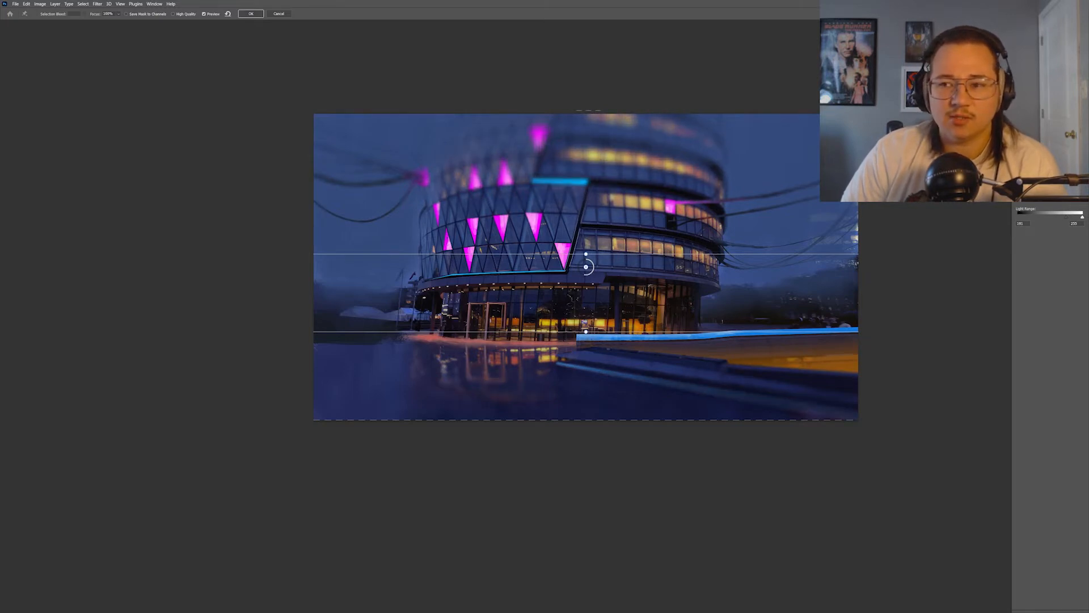
{"action": "mouse_move", "coordinate": [1049, 62]}
{"action": "left_mouse_down"}
{"action": "mouse_move", "coordinate": [1038, 61]}
{"action": "mouse_move", "coordinate": [1068, 61]}
{"action": "mouse_move", "coordinate": [1059, 61]}
{"action": "left_mouse_up"}
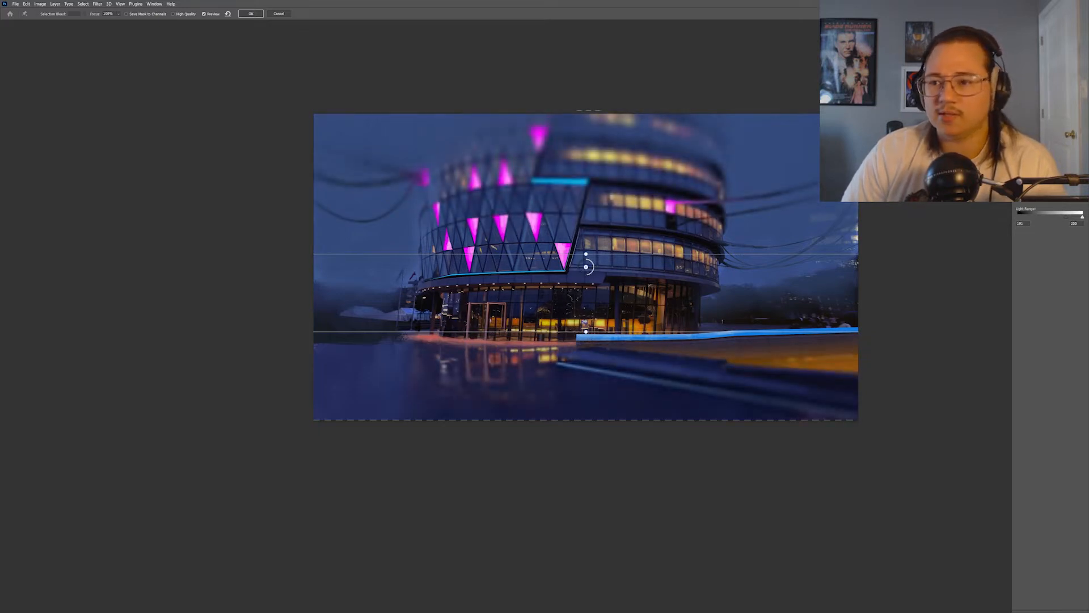
{"action": "left_click_drag", "start_coordinate": [655, 331], "coordinate": [655, 341]}
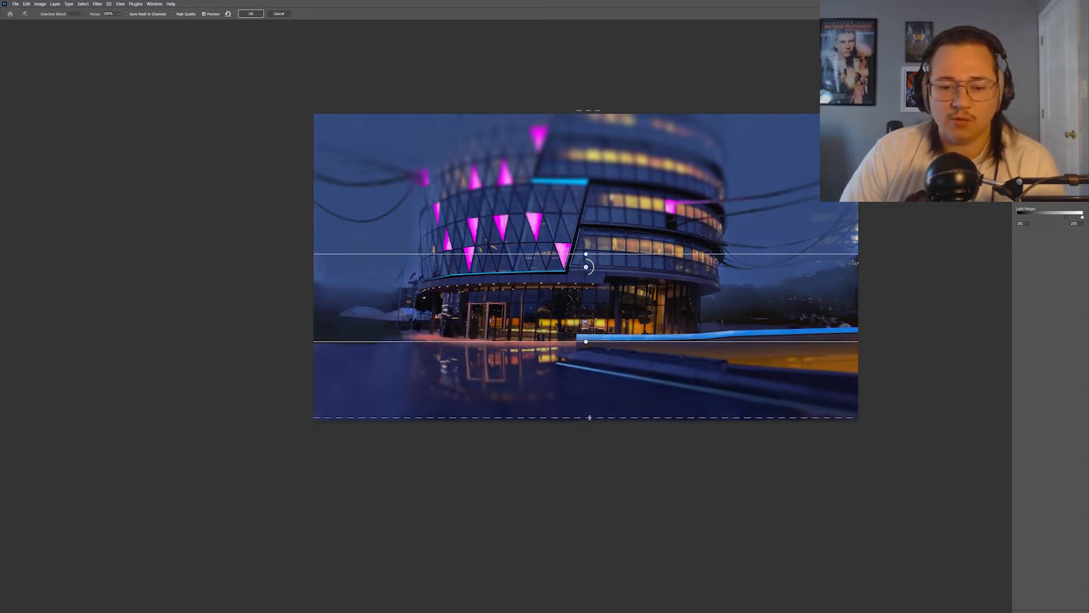
Centre the sharp band on the entrance, extend it upward, tighten the lower fade, apply the blur, and show both figure layers.
{"action": "left_click_drag", "start_coordinate": [634, 253], "coordinate": [585, 280]}
{"action": "left_click_drag", "start_coordinate": [594, 354], "coordinate": [594, 340]}
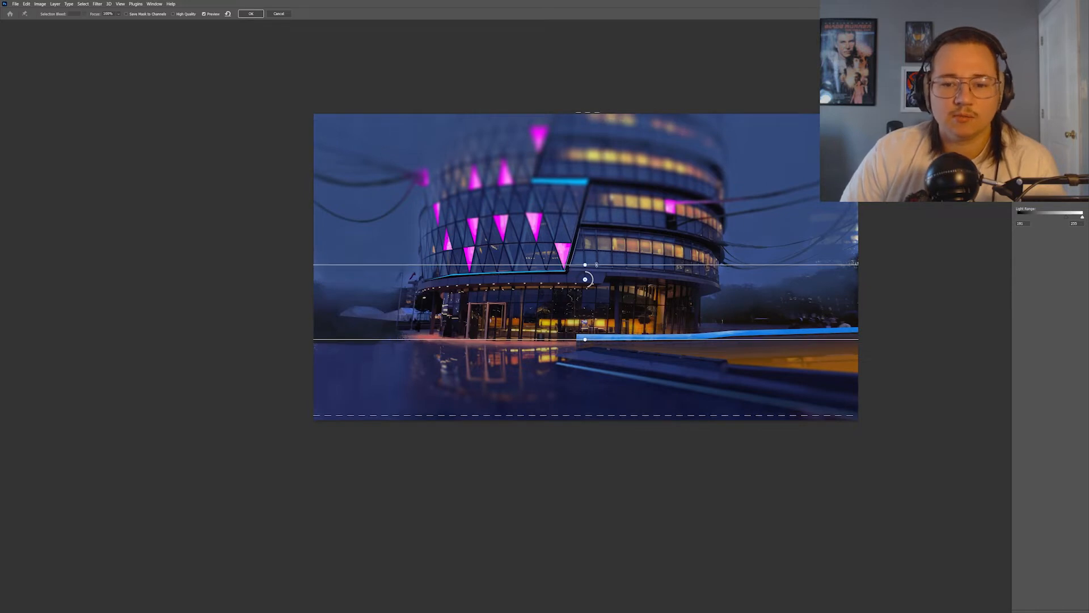
{"action": "left_click_drag", "start_coordinate": [594, 265], "coordinate": [594, 227]}
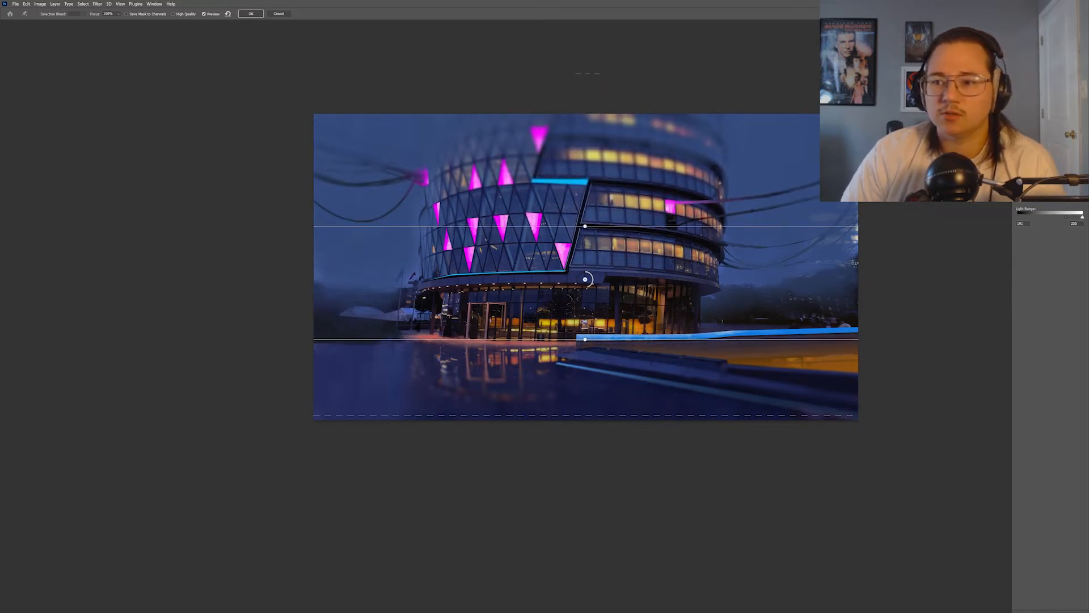
{"action": "left_click_drag", "start_coordinate": [585, 415], "coordinate": [587, 379]}
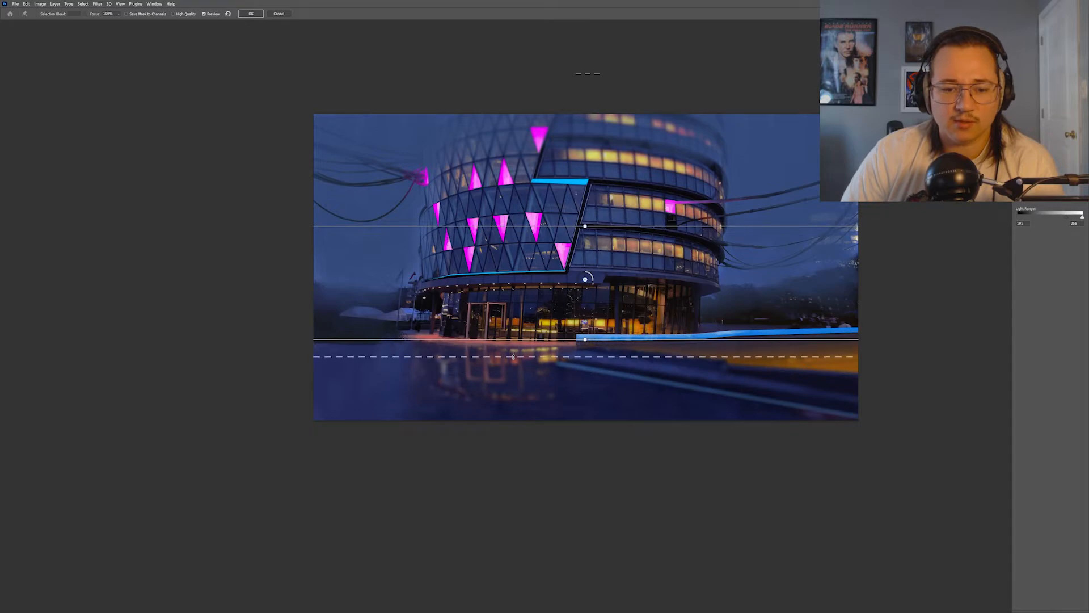
{"action": "key", "text": "Return"}
{"action": "left_click_drag", "start_coordinate": [967, 277], "coordinate": [967, 288]}
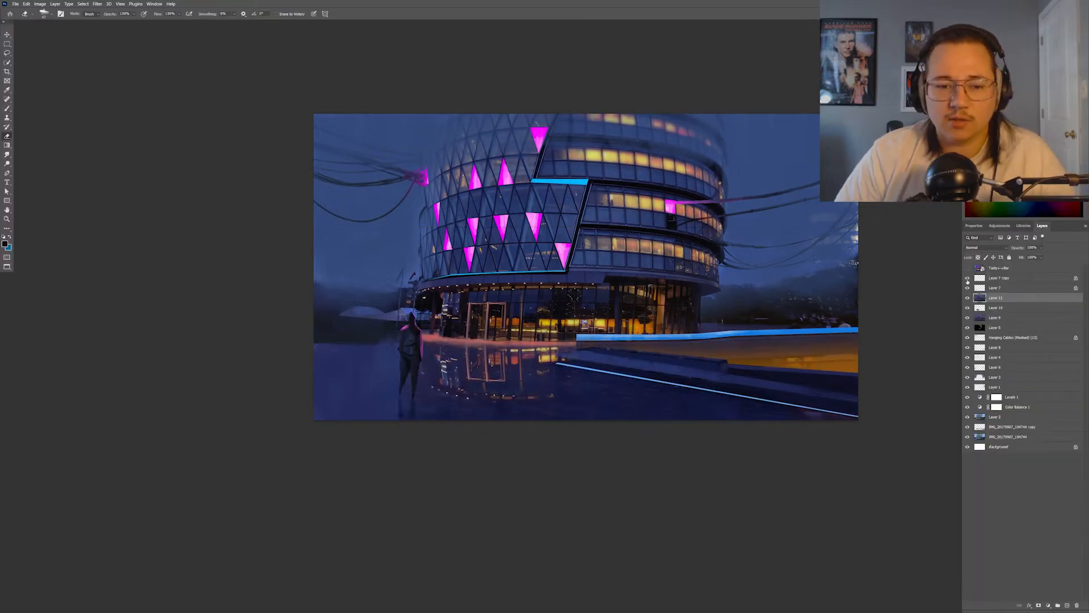
{"action": "left_click", "coordinate": [1019, 278]}
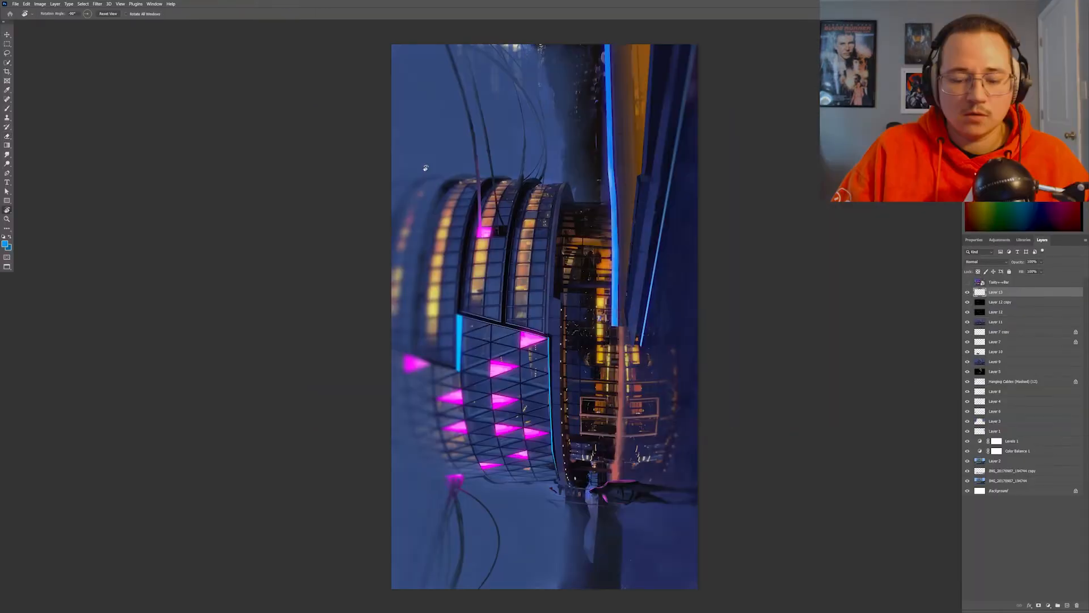
Set up a small hard round brush in light cyan at 13% opacity for the blue railing light.
{"action": "scroll", "coordinate": [568, 209], "scroll_direction": "up", "scroll_amount": 6}
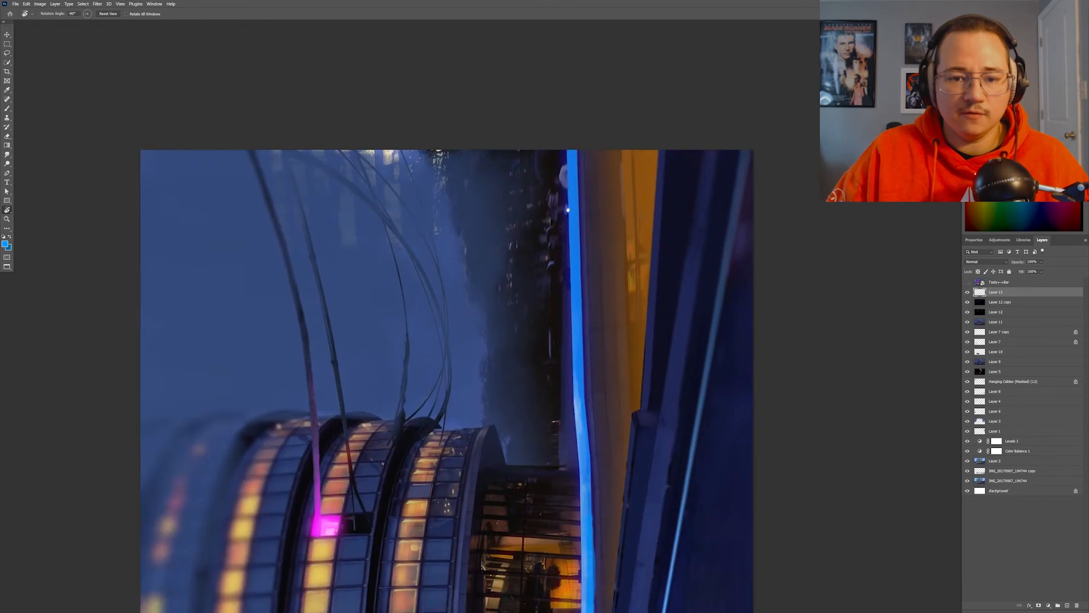
{"action": "left_click_drag", "start_coordinate": [568, 210], "coordinate": [565, 167]}
{"action": "key", "text": "b"}
{"action": "right_click", "coordinate": [566, 199]}
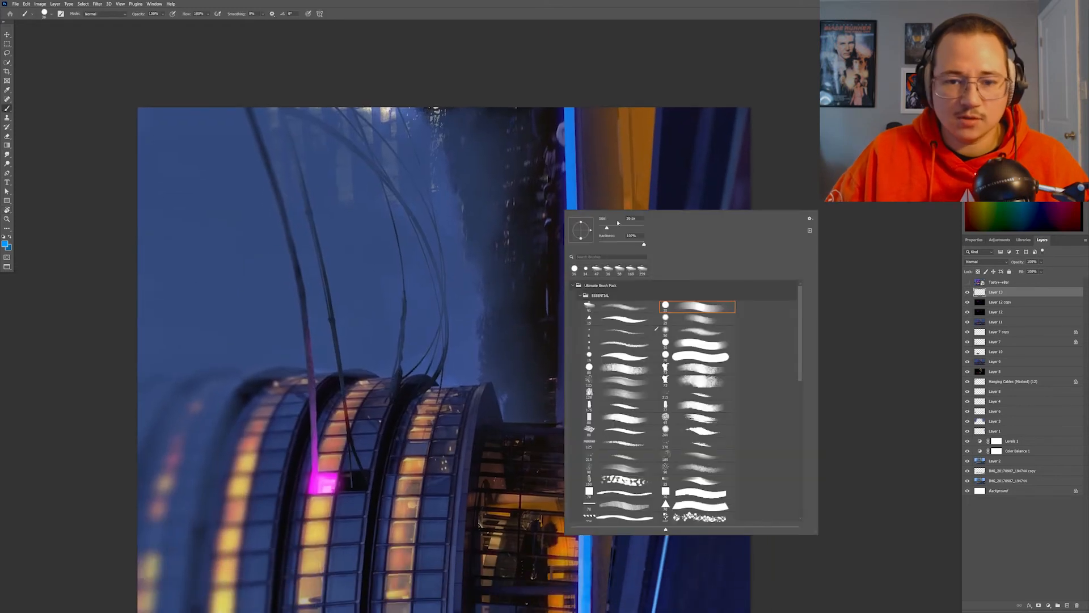
{"action": "left_click_drag", "start_coordinate": [607, 228], "coordinate": [601, 228]}
{"action": "left_click", "coordinate": [608, 62]}
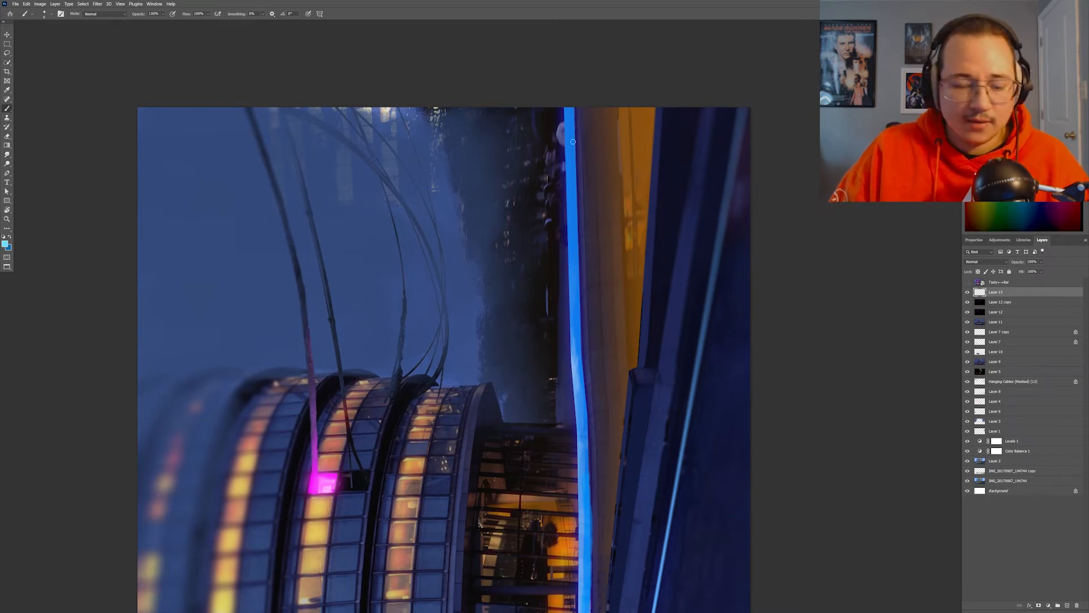
{"action": "scroll", "coordinate": [567, 170], "scroll_direction": "down", "scroll_amount": 2}
{"action": "left_click_drag", "start_coordinate": [569, 186], "coordinate": [562, 210]}
{"action": "left_click_drag", "start_coordinate": [580, 335], "coordinate": [567, 357]}
{"action": "right_click", "coordinate": [567, 356]}
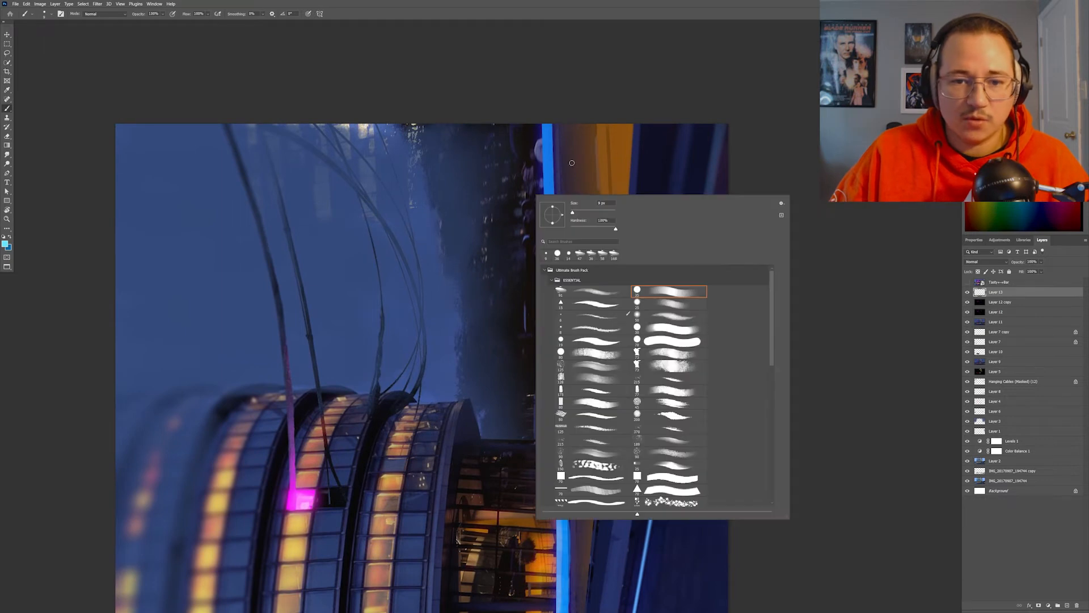
{"action": "key", "text": "Escape"}
{"action": "left_click", "coordinate": [163, 13]}
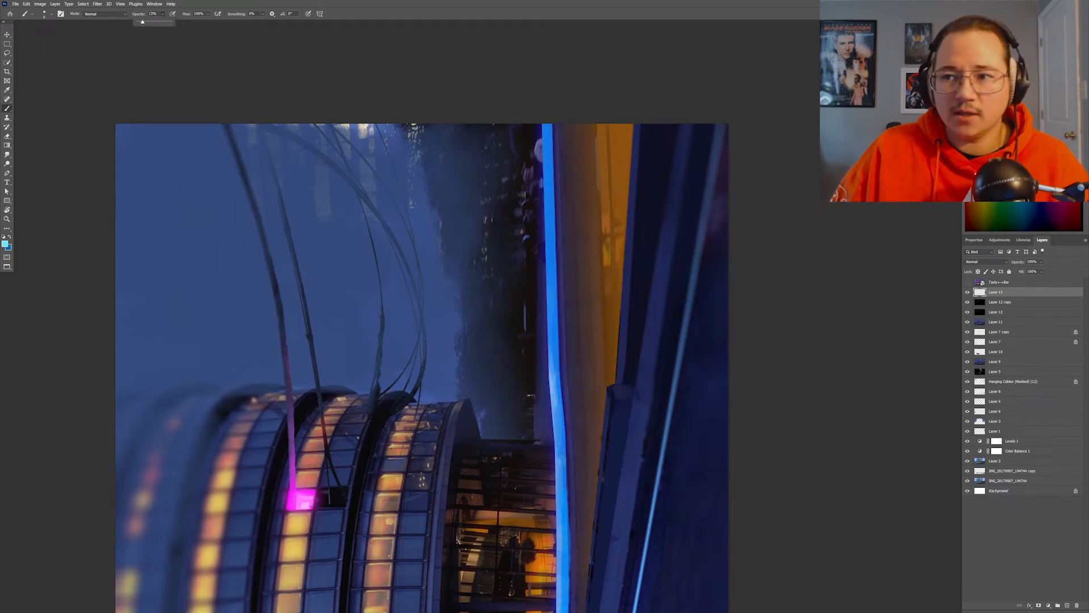
{"action": "key", "text": "Return"}
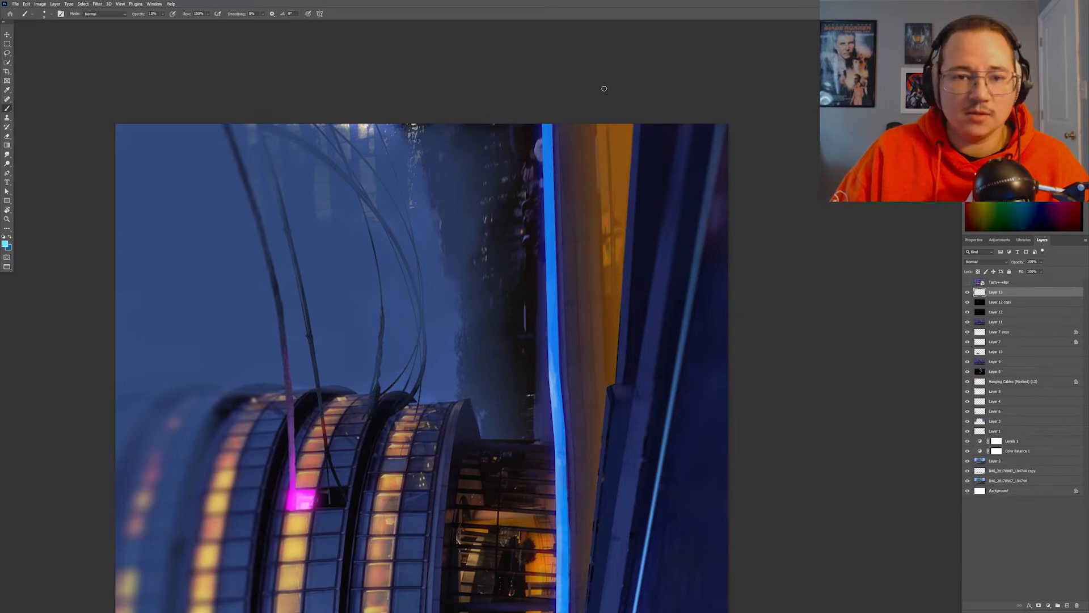
Paint light cyan highlight strokes along the blue railing light with the small brush at 13% opacity, down to its entrance end.
{"action": "mouse_move", "coordinate": [542, 176]}
{"action": "left_mouse_down"}
{"action": "mouse_move", "coordinate": [546, 295]}
{"action": "mouse_move", "coordinate": [552, 139]}
{"action": "mouse_move", "coordinate": [560, 371]}
{"action": "left_mouse_up"}
{"action": "left_click_drag", "start_coordinate": [568, 318], "coordinate": [551, 247]}
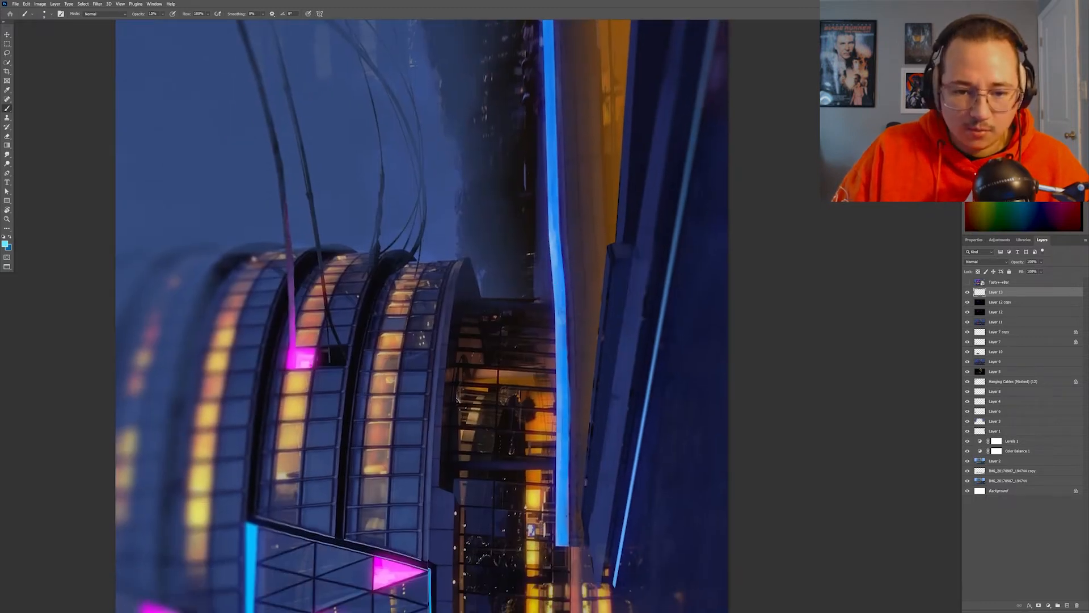
{"action": "left_click_drag", "start_coordinate": [555, 363], "coordinate": [553, 233]}
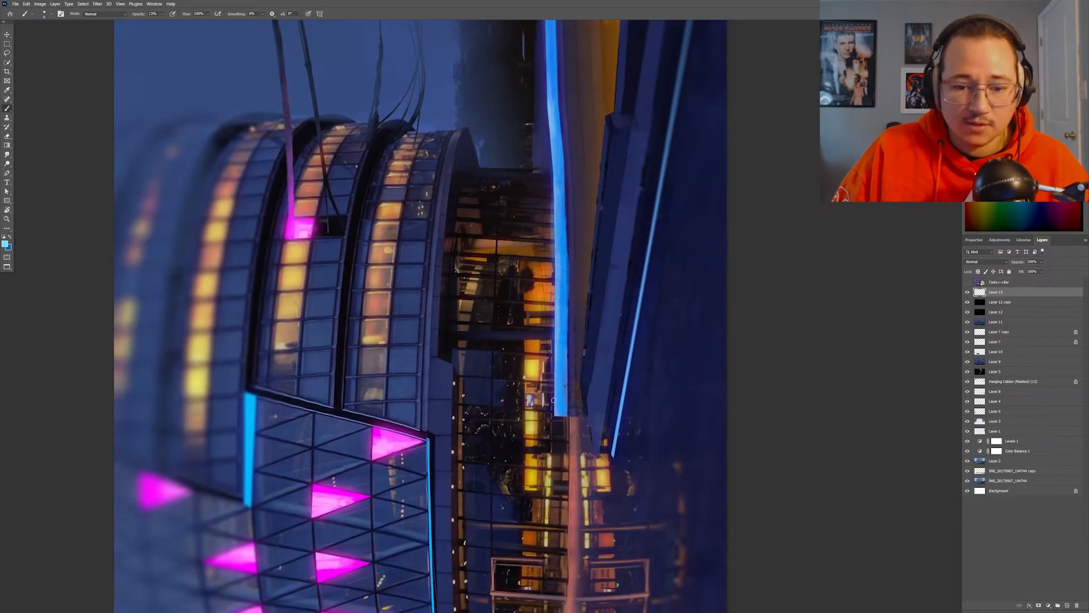
{"action": "left_click_drag", "start_coordinate": [563, 355], "coordinate": [558, 448]}
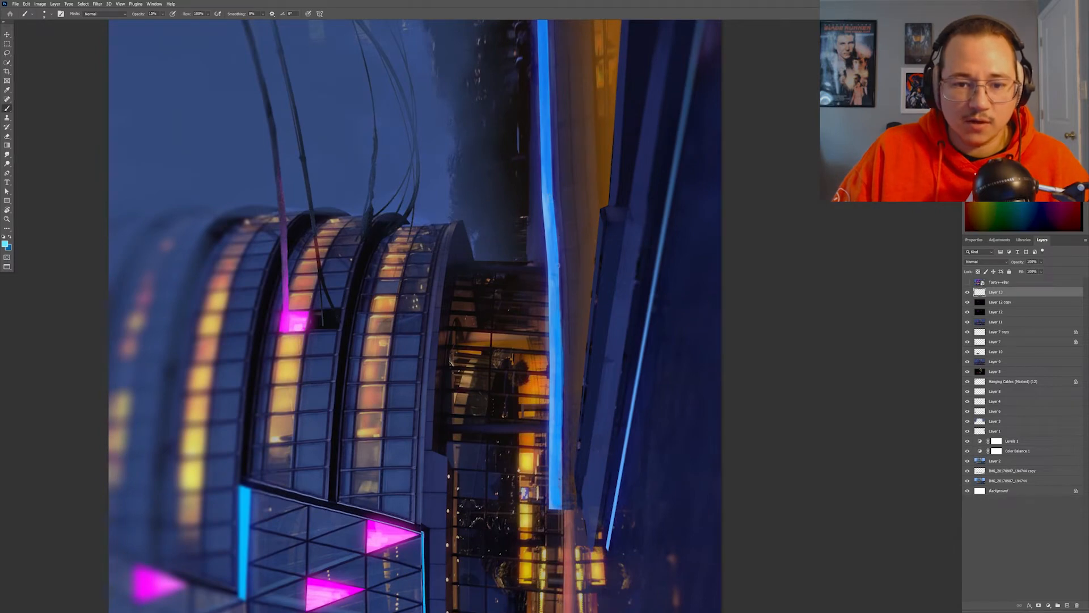
{"action": "left_click_drag", "start_coordinate": [573, 202], "coordinate": [565, 309]}
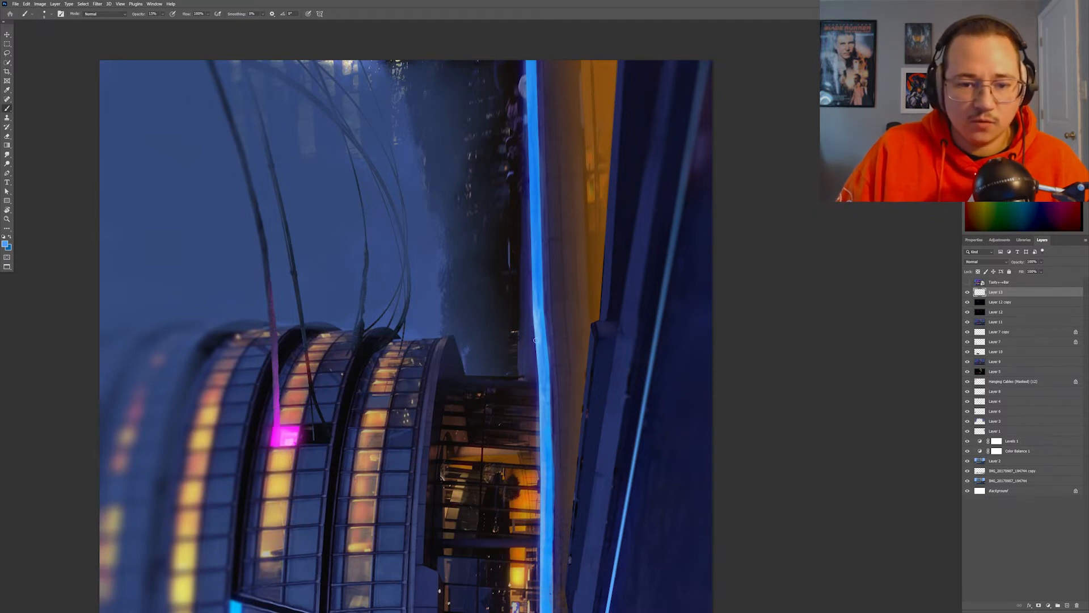
Shade the length of the railing light with deeper blue strokes to vary its colour.
{"action": "left_click_drag", "start_coordinate": [532, 336], "coordinate": [538, 253]}
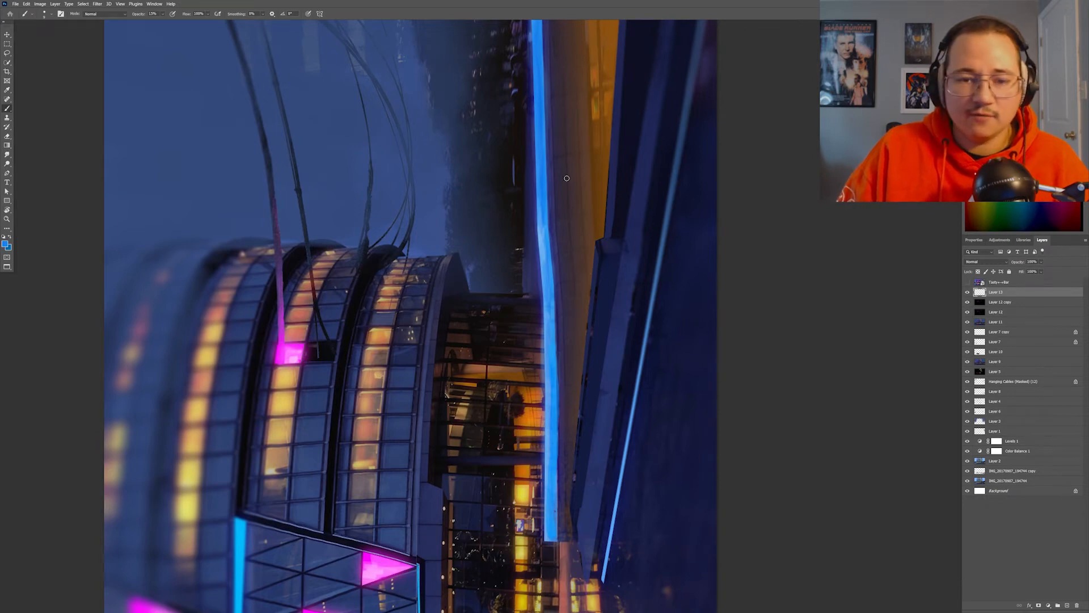
{"action": "left_click_drag", "start_coordinate": [574, 182], "coordinate": [568, 280]}
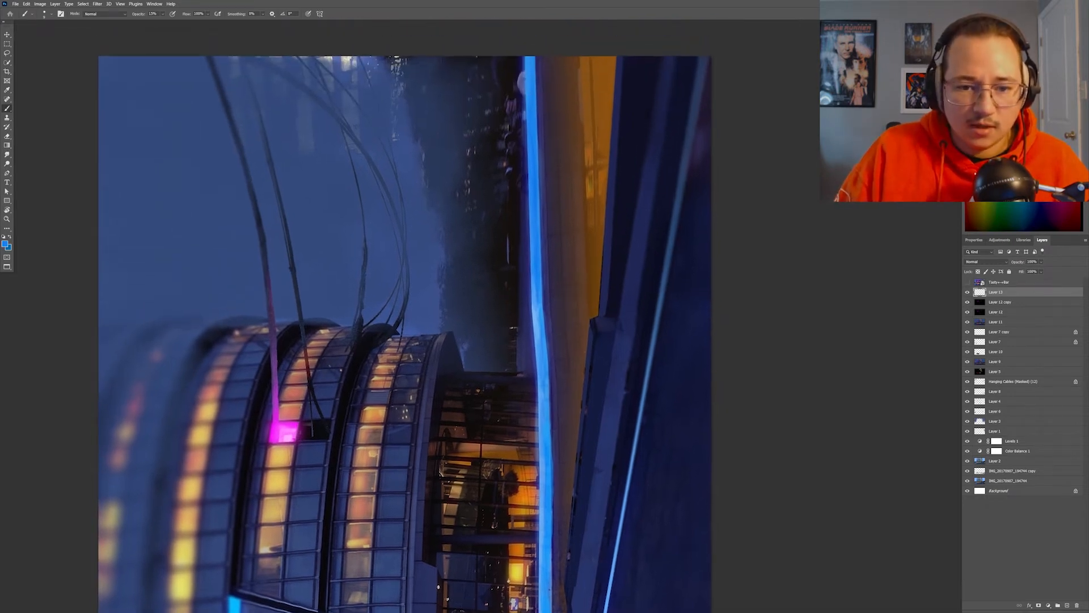
{"action": "left_click_drag", "start_coordinate": [548, 344], "coordinate": [565, 227]}
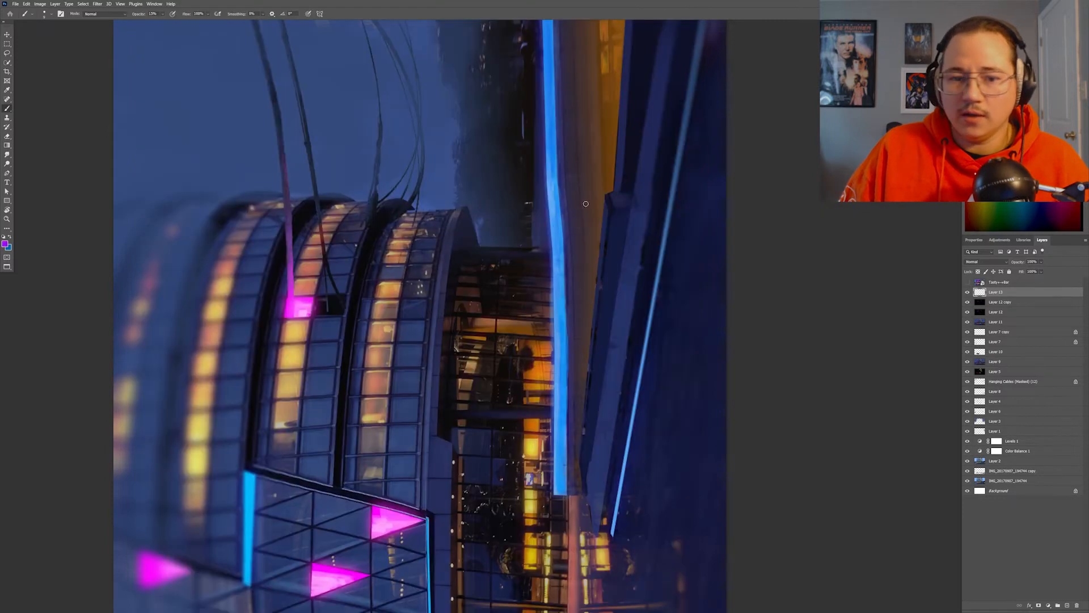
Add a faint violet glow along the edges of the railing light.
{"action": "mouse_move", "coordinate": [589, 239]}
{"action": "left_mouse_down"}
{"action": "mouse_move", "coordinate": [584, 304]}
{"action": "mouse_move", "coordinate": [591, 247]}
{"action": "left_mouse_up"}
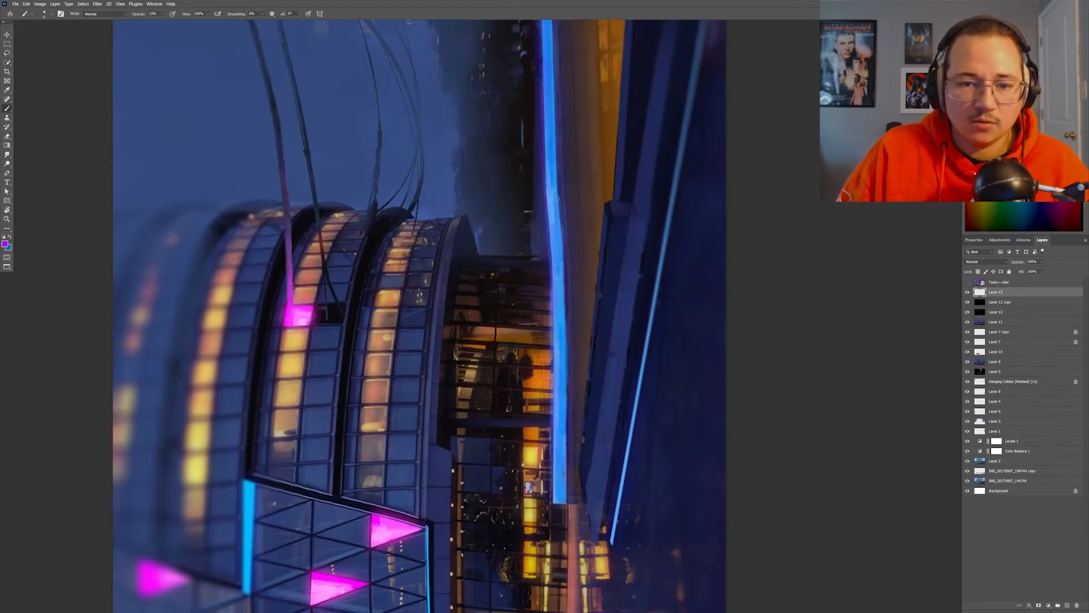
{"action": "left_click_drag", "start_coordinate": [560, 232], "coordinate": [544, 363]}
{"action": "left_click_drag", "start_coordinate": [594, 194], "coordinate": [630, 162]}
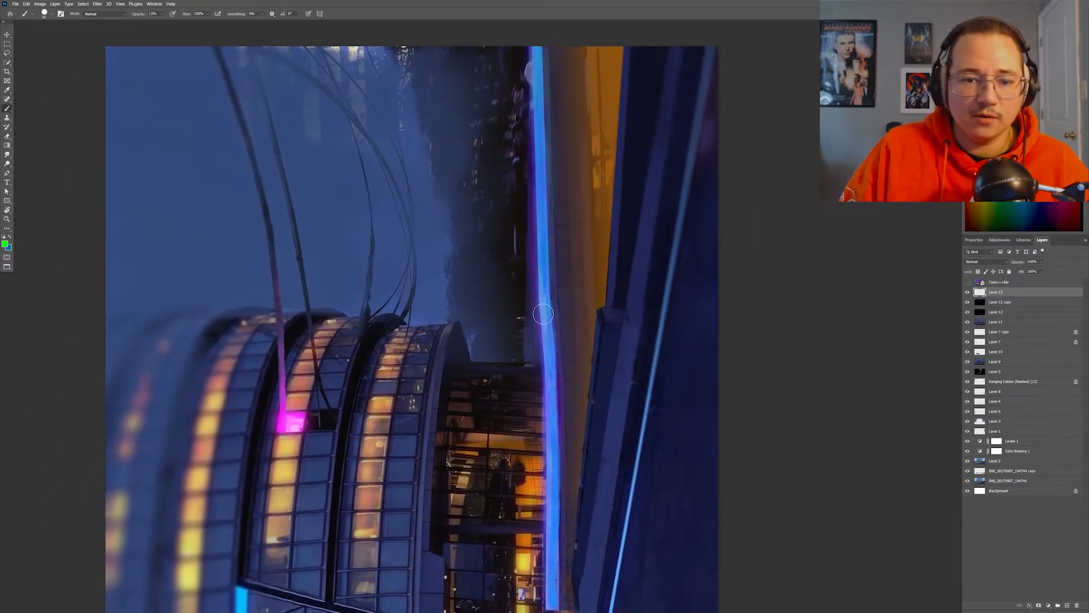
Tint the railing light and its surrounding edge with faint green and red strokes using a larger brush.
{"action": "left_click_drag", "start_coordinate": [562, 384], "coordinate": [579, 239]}
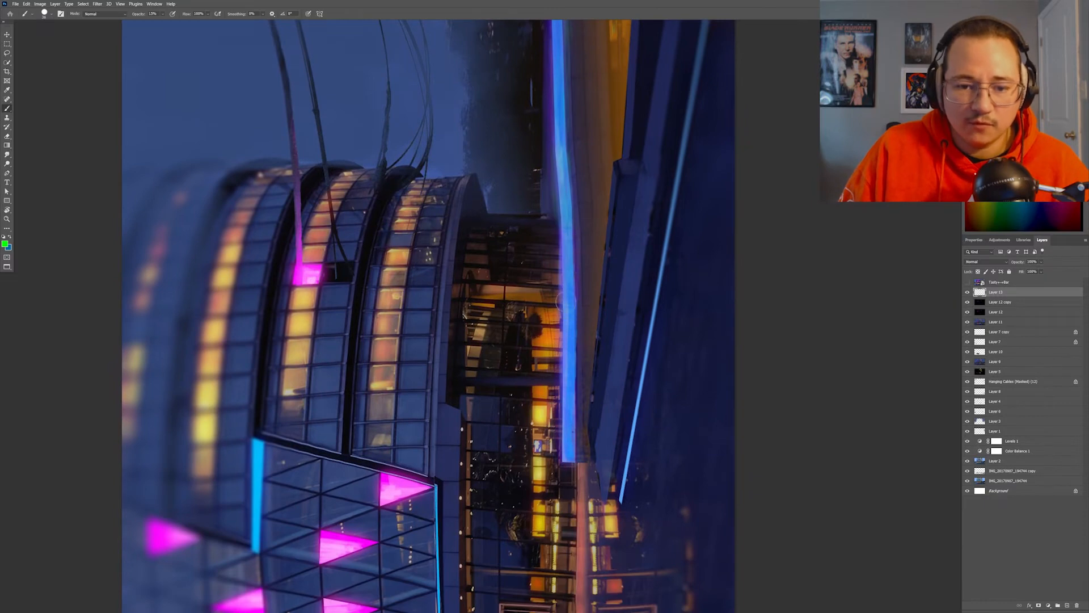
{"action": "left_click_drag", "start_coordinate": [656, 279], "coordinate": [612, 440]}
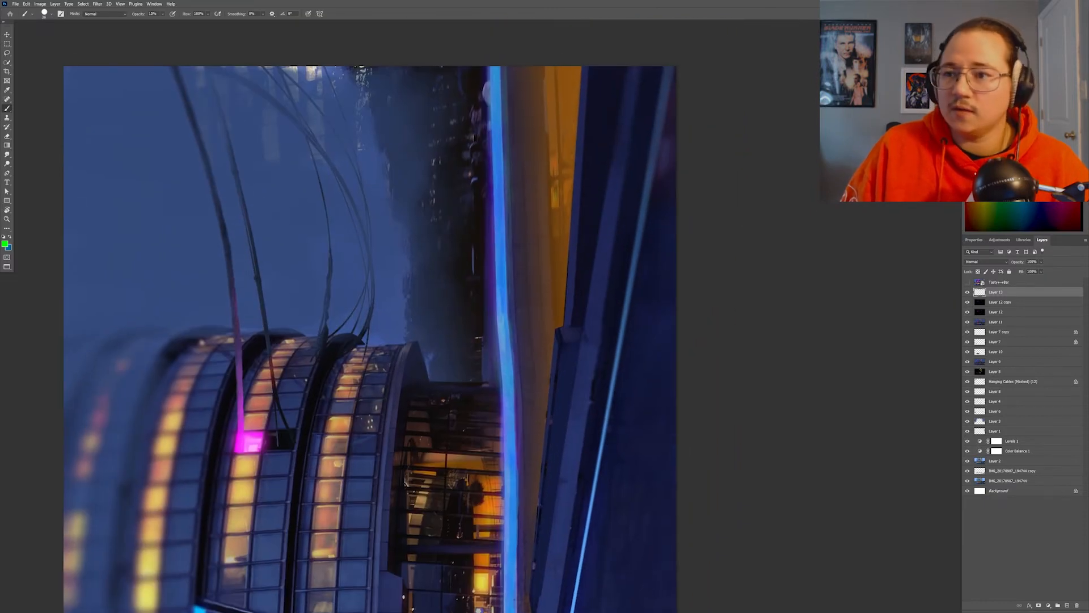
{"action": "left_click_drag", "start_coordinate": [1003, 173], "coordinate": [966, 173]}
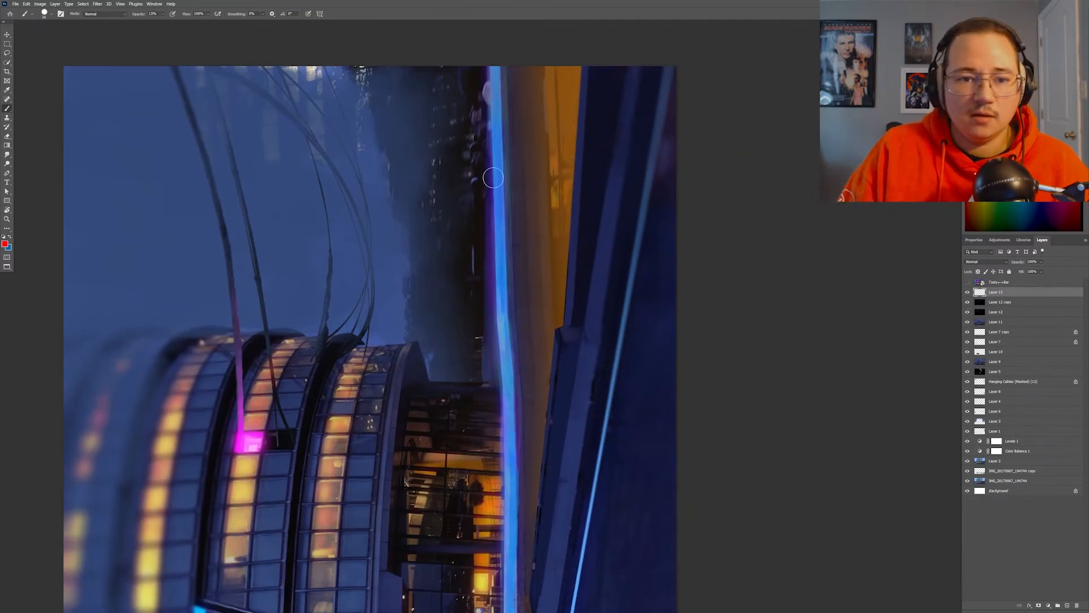
{"action": "mouse_move", "coordinate": [528, 440]}
{"action": "left_mouse_down"}
{"action": "mouse_move", "coordinate": [555, 284]}
{"action": "mouse_move", "coordinate": [544, 446]}
{"action": "left_mouse_up"}
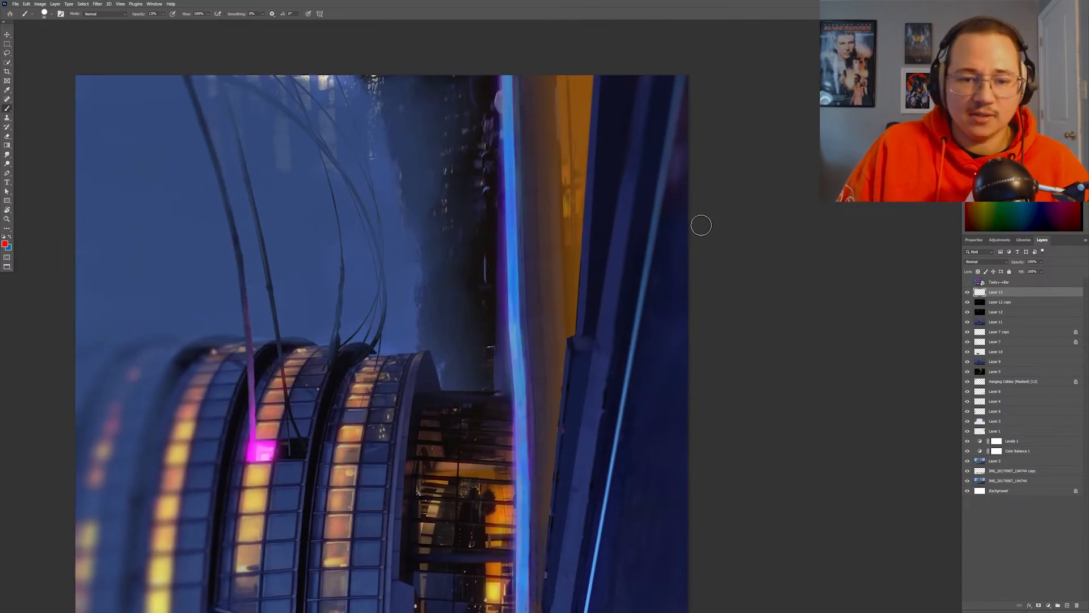
Return the brush colour to light cyan and choose a small hard round brush for the railing light.
{"action": "left_click", "coordinate": [1027, 173]}
{"action": "left_click", "coordinate": [1027, 170]}
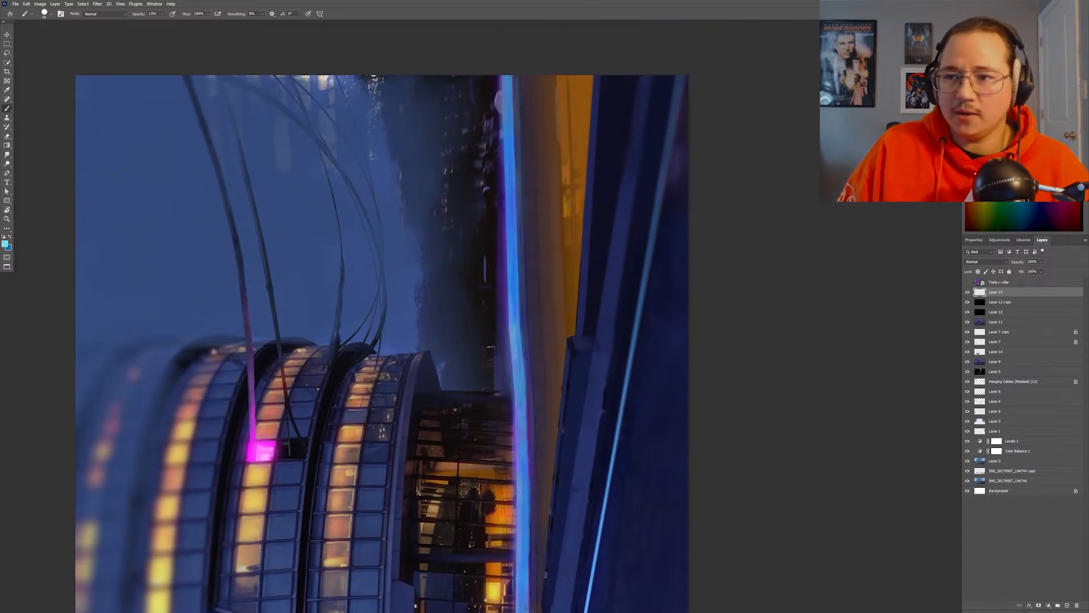
{"action": "right_click", "coordinate": [506, 192]}
{"action": "left_click", "coordinate": [528, 209]}
{"action": "left_click", "coordinate": [569, 47]}
Try different brush opacity levels, including 50%, 11%, 20% and 100%.
{"action": "key", "text": "4"}
{"action": "key", "text": "5"}
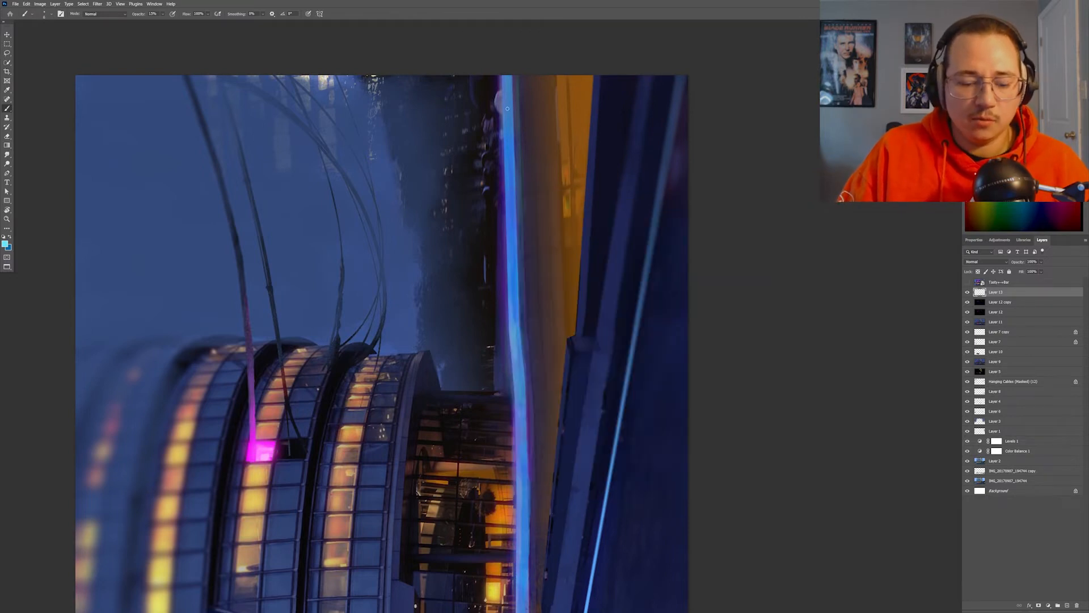
{"action": "key", "text": "5"}
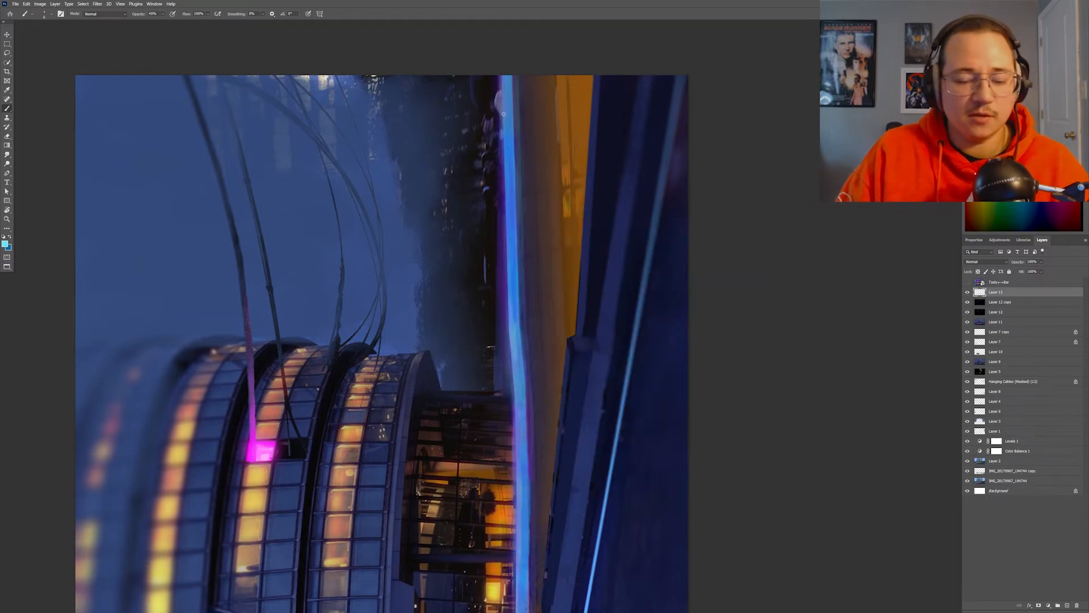
{"action": "key", "text": "3"}
{"action": "key", "text": "4"}
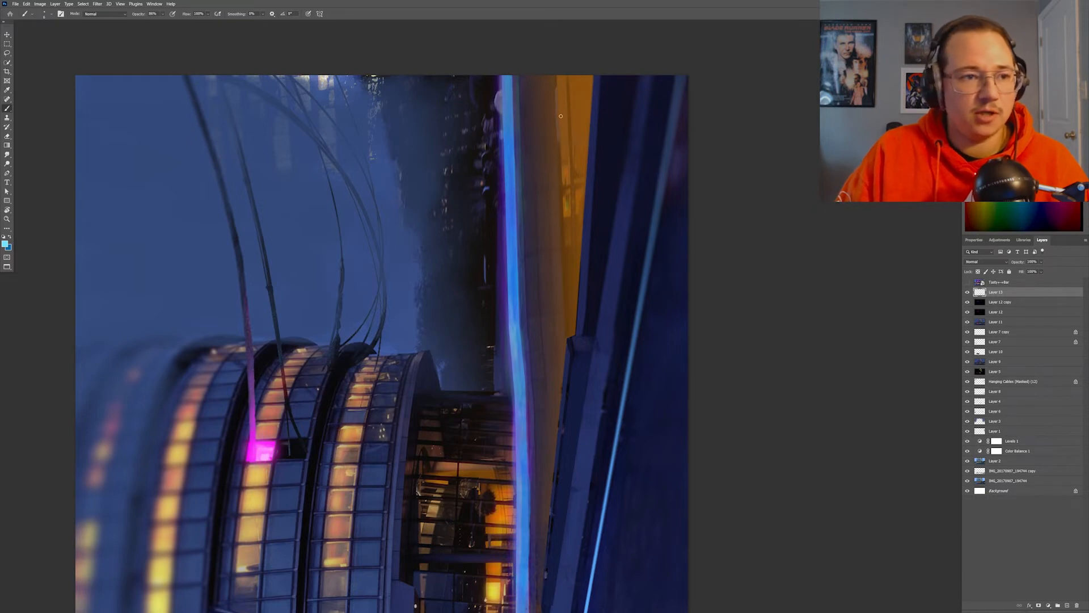
{"action": "key", "text": "3"}
{"action": "key", "text": "8"}
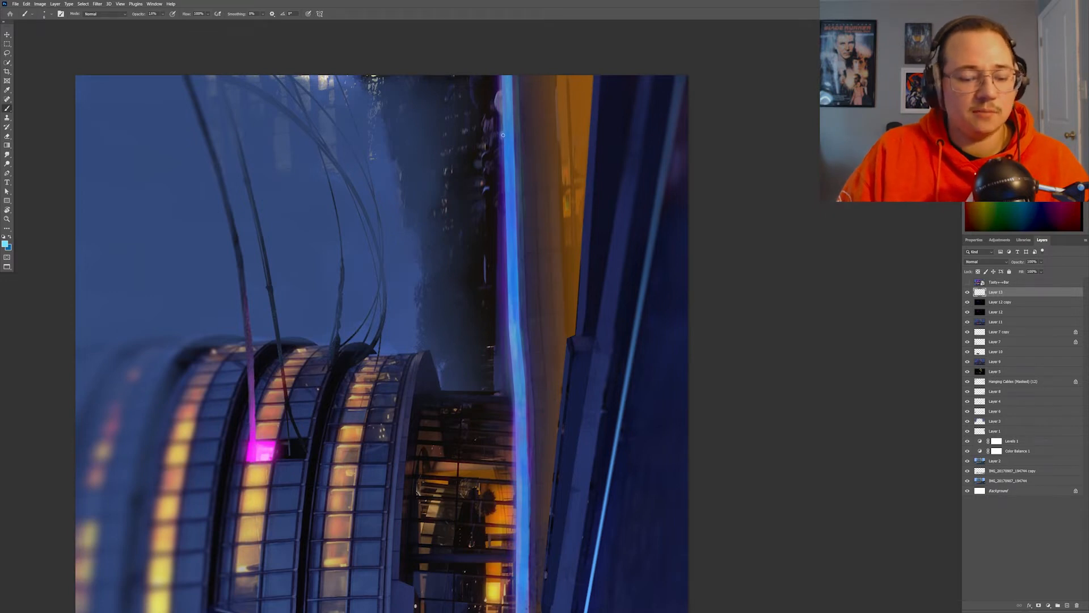
{"action": "key", "text": "1"}
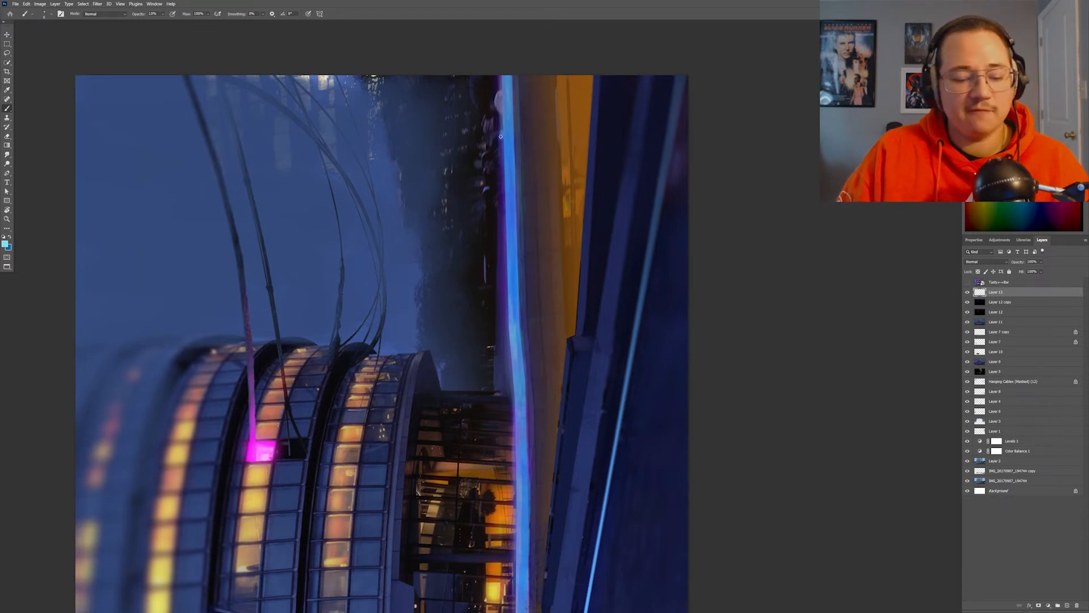
{"action": "key", "text": "2"}
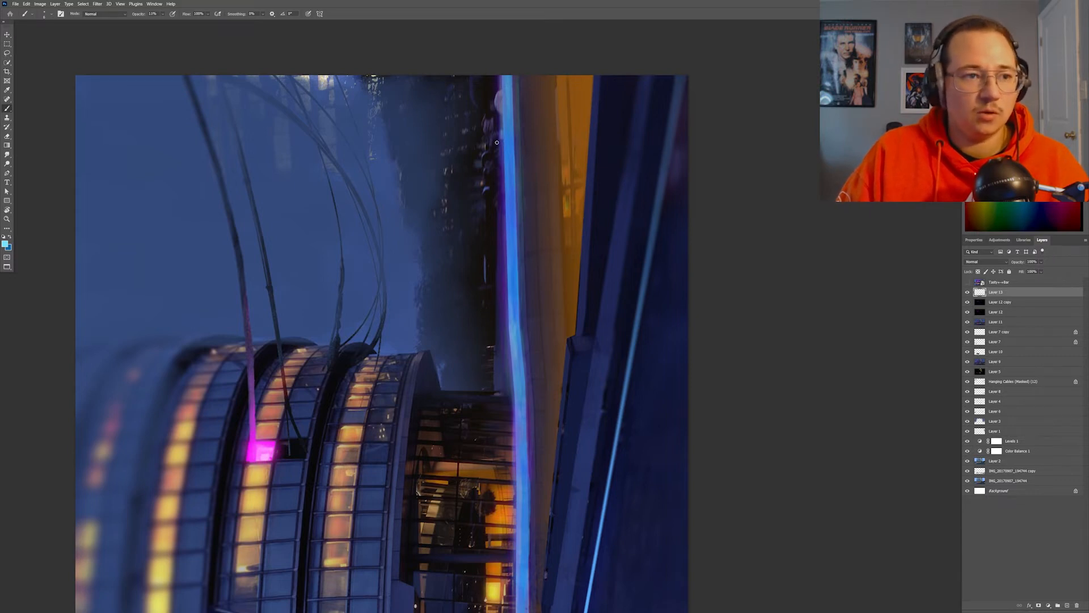
{"action": "key", "text": "1"}
{"action": "key", "text": "1"}
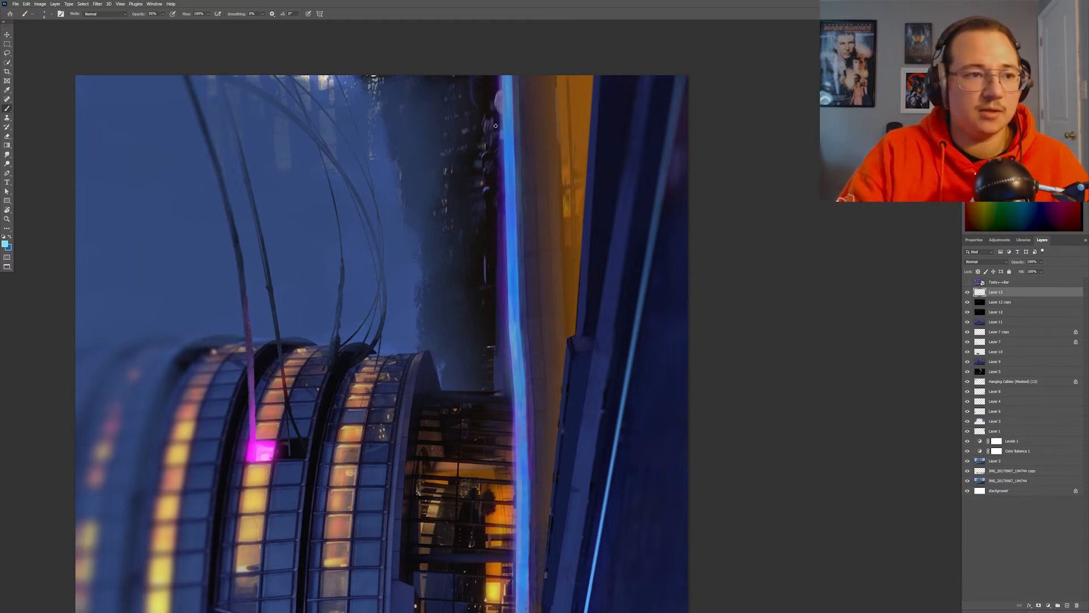
{"action": "key", "text": "2"}
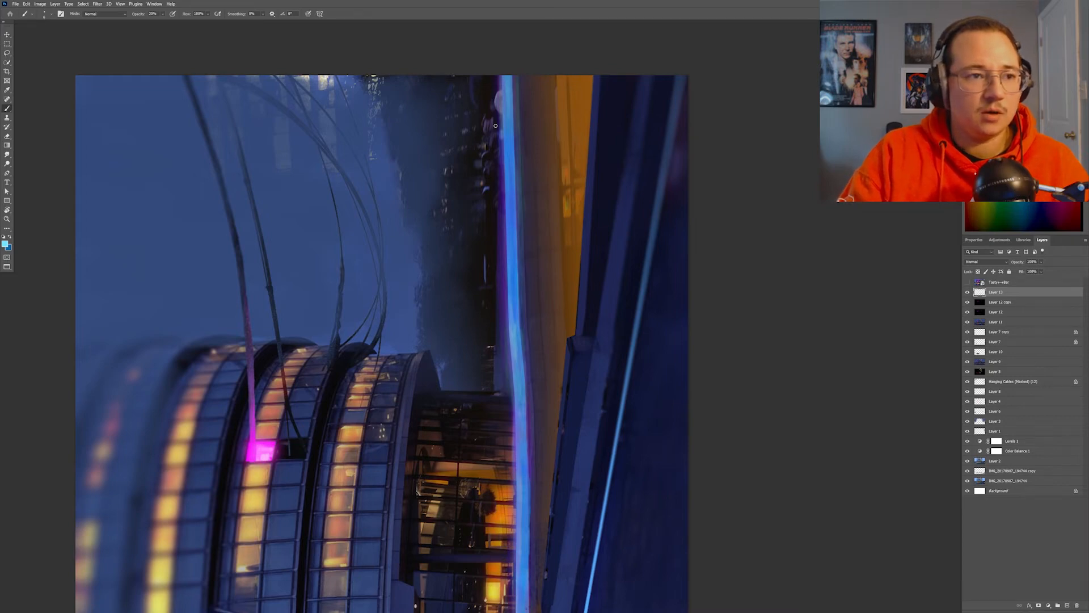
{"action": "key", "text": "0"}
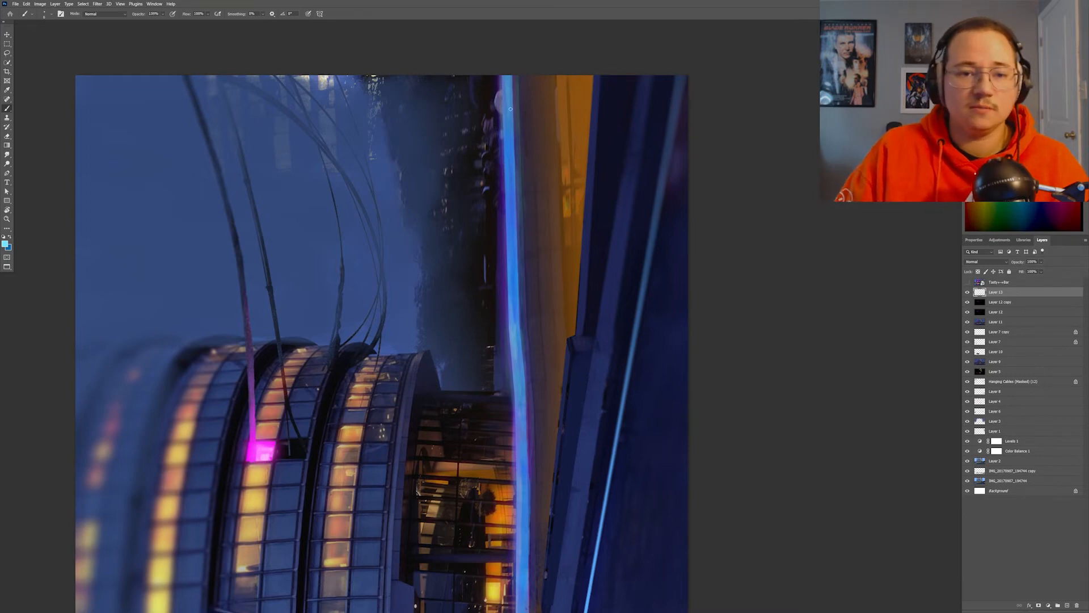
Paint a brighter light cyan core along the upper stretch of the railing light at 20% opacity, adjusting the brush size.
{"action": "left_click_drag", "start_coordinate": [506, 75], "coordinate": [509, 127]}
{"action": "left_click_drag", "start_coordinate": [523, 314], "coordinate": [530, 226]}
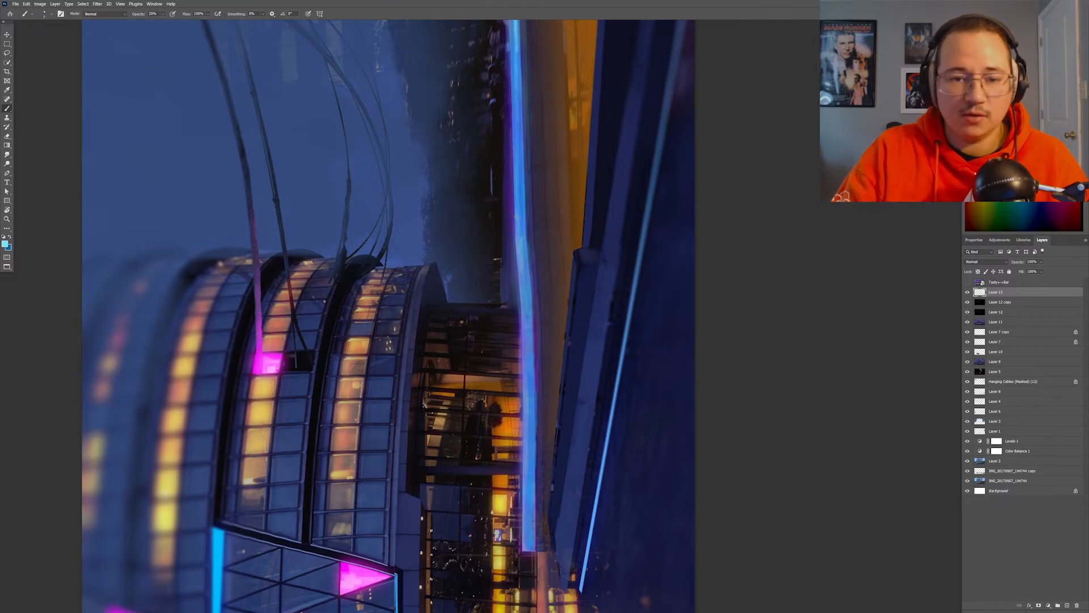
{"action": "key", "text": "bracketleft"}
{"action": "key", "text": "bracketleft"}
{"action": "key", "text": "bracketleft"}
{"action": "key", "text": "bracketleft"}
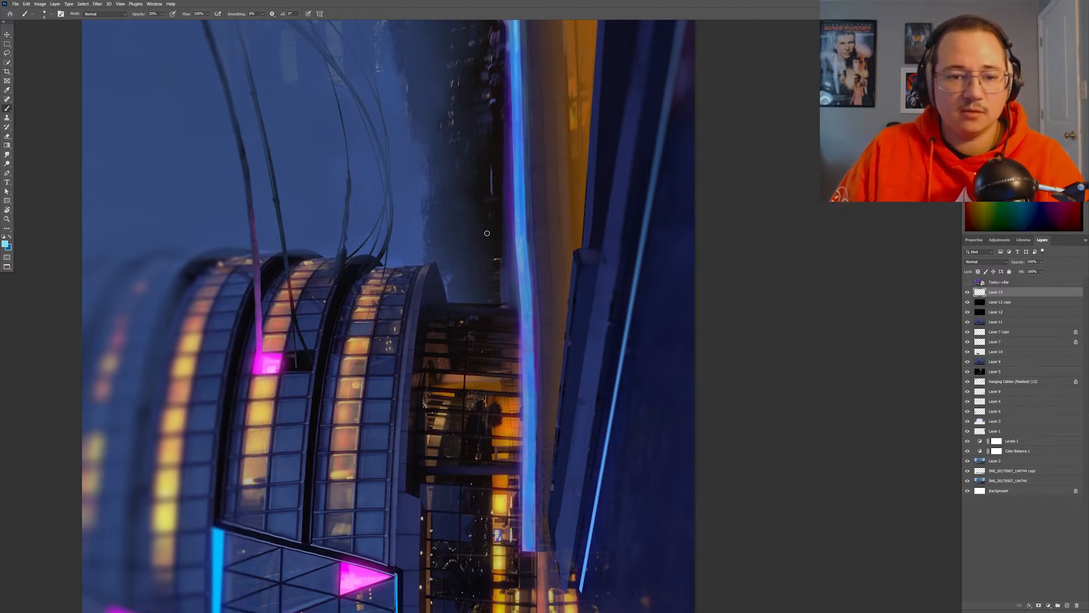
{"action": "left_click_drag", "start_coordinate": [487, 233], "coordinate": [542, 320]}
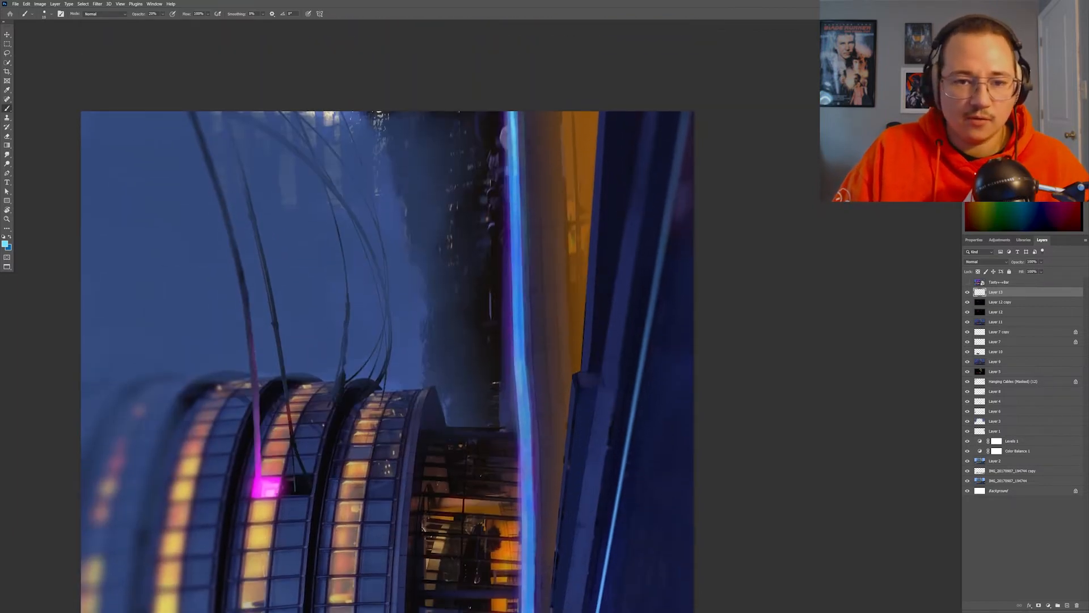
{"action": "left_click_drag", "start_coordinate": [520, 253], "coordinate": [520, 210]}
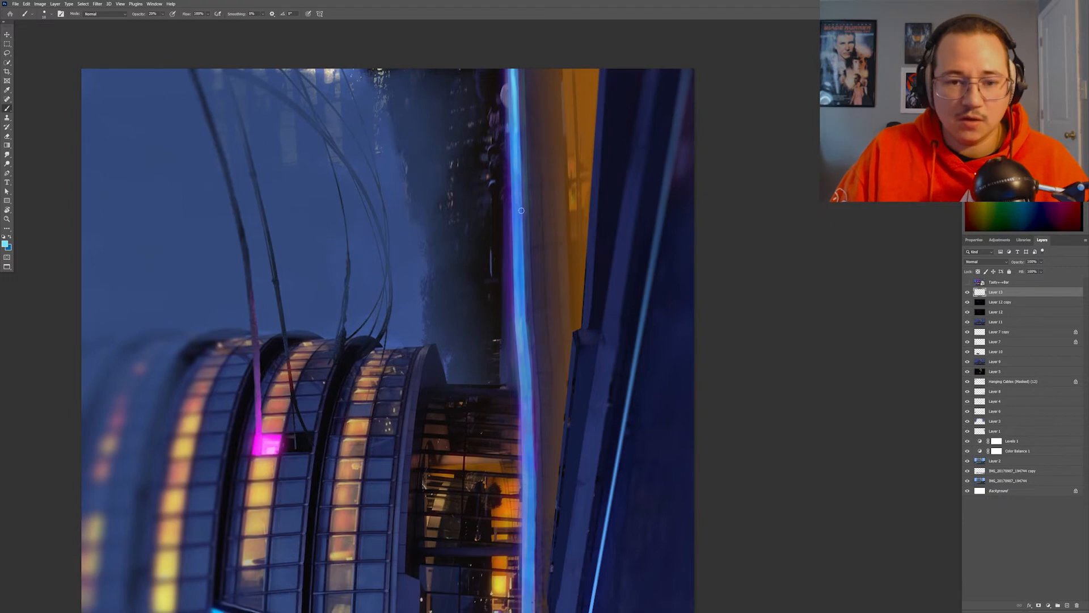
Extend the light cyan core with a smaller brush to the railing light's end near the entrance.
{"action": "left_click_drag", "start_coordinate": [533, 601], "coordinate": [531, 517]}
{"action": "key", "text": "bracketleft"}
{"action": "key", "text": "bracketleft"}
{"action": "key", "text": "bracketleft"}
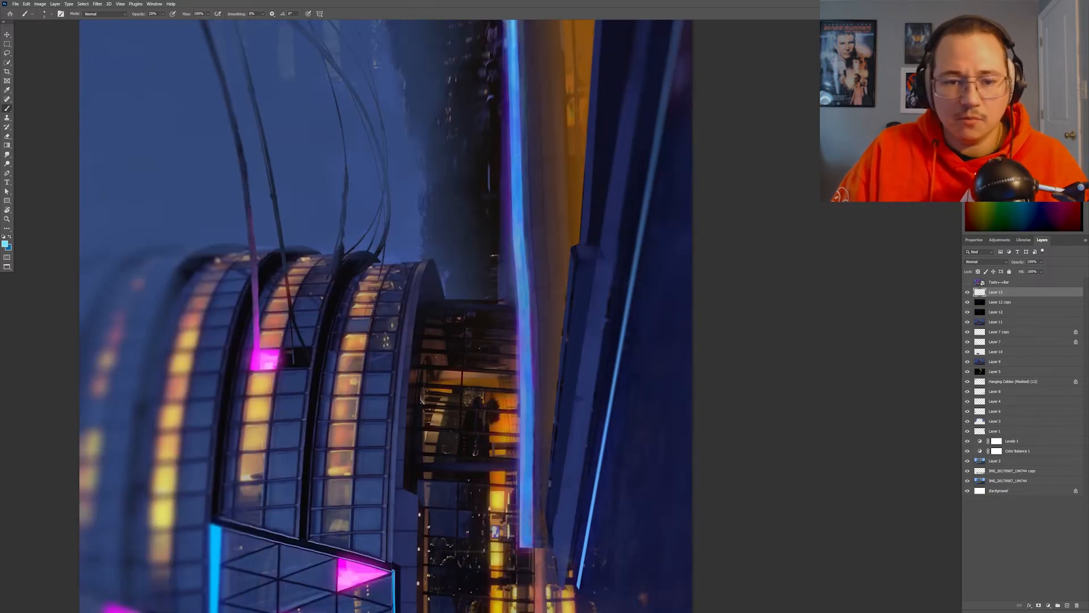
{"action": "left_click_drag", "start_coordinate": [533, 353], "coordinate": [553, 227]}
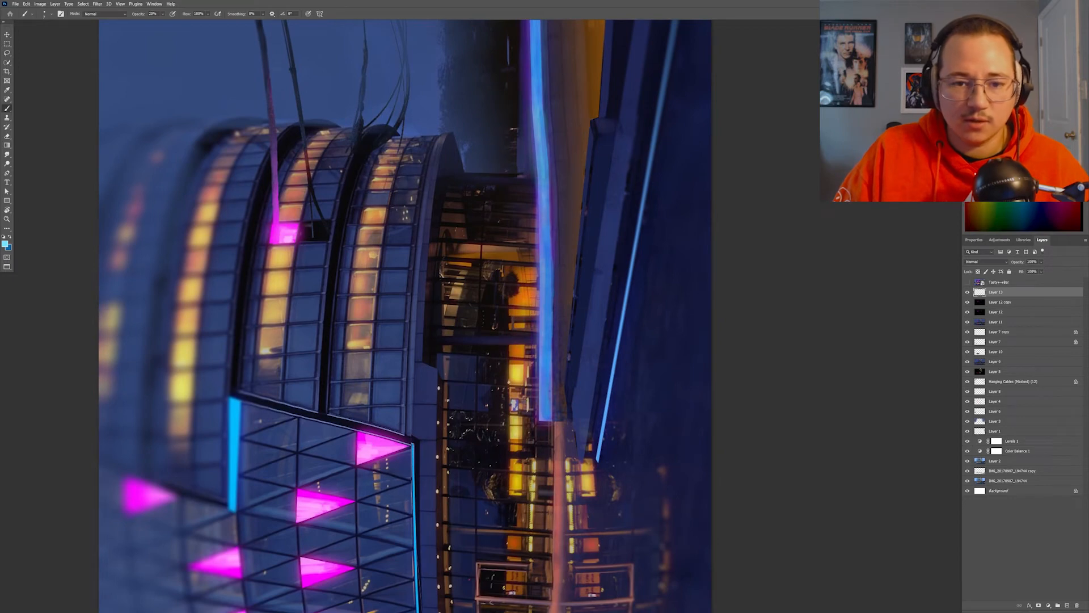
{"action": "left_click_drag", "start_coordinate": [550, 311], "coordinate": [553, 253]}
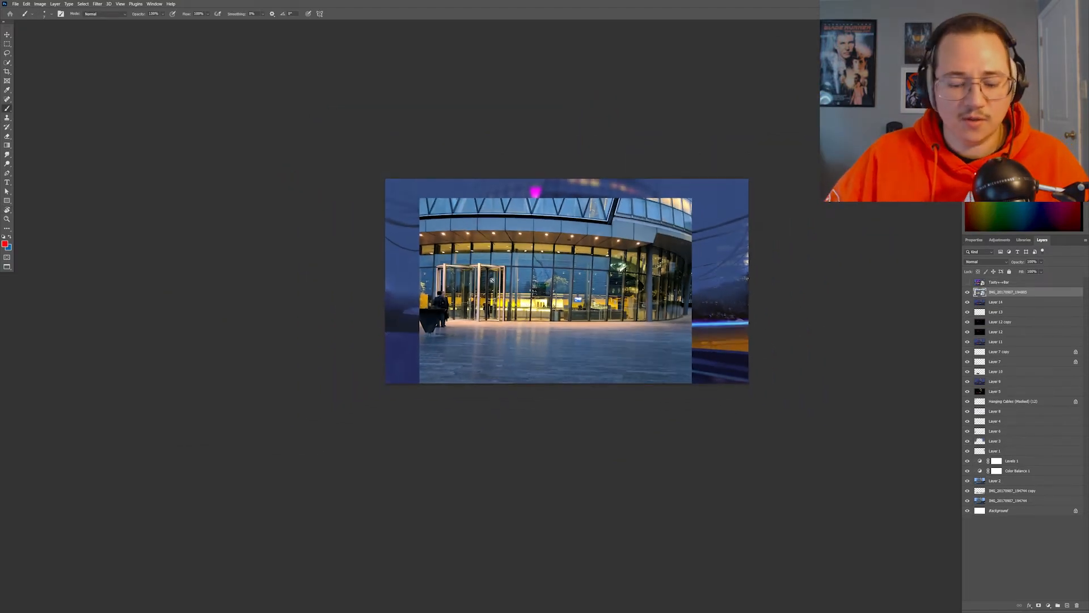
Isolate the placed photo's lit glass facade on its own layer, adjust its Levels, and set its blend mode to Lighten.
{"action": "key", "text": "m"}
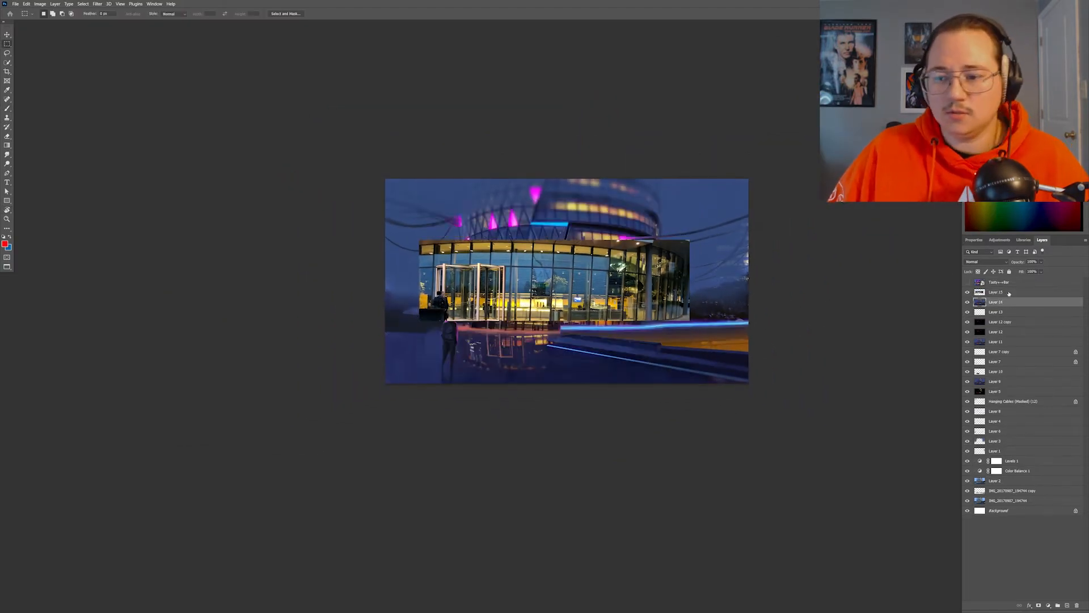
{"action": "key", "text": "ctrl+l"}
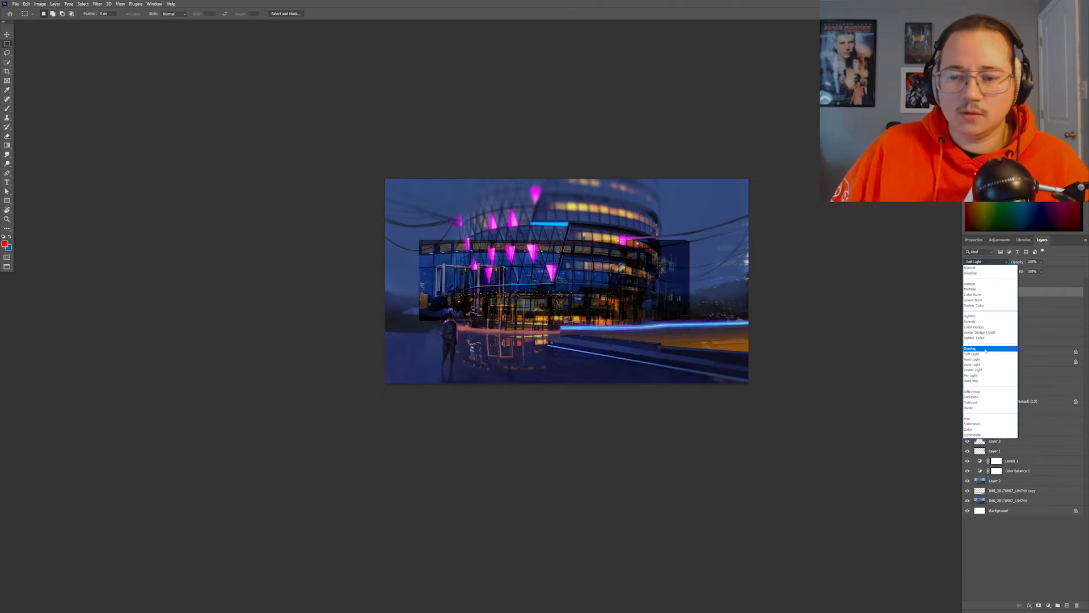
{"action": "left_click", "coordinate": [990, 350]}
{"action": "key", "text": "ctrl+plus"}
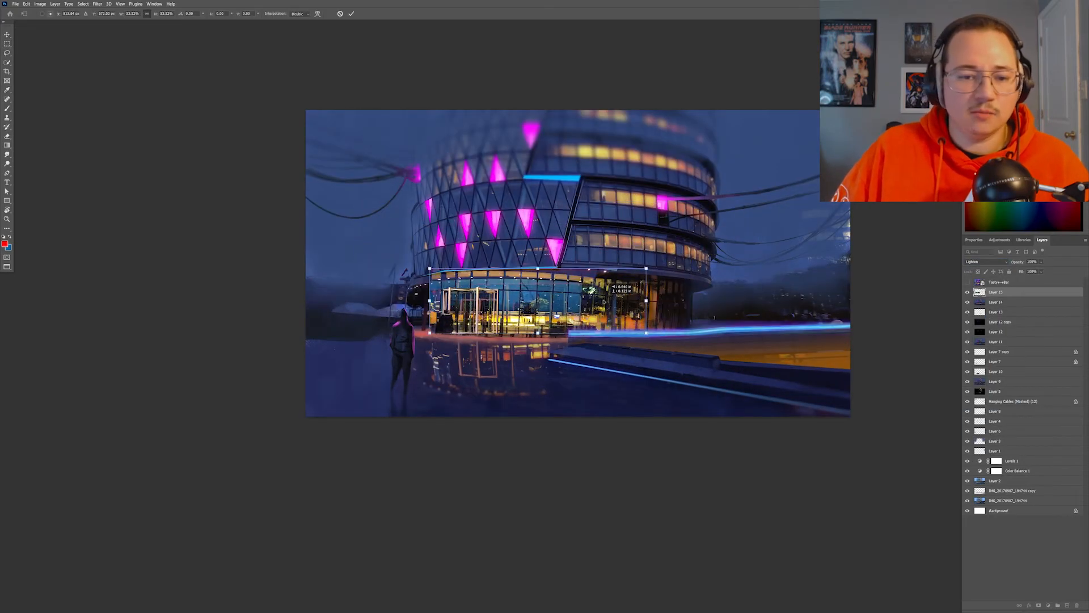
Scale and position the glass facade over the building's ground floor, and blend its edges with a textured Eraser brush.
{"action": "key", "text": "ctrl+t"}
{"action": "mouse_move", "coordinate": [419, 295]}
{"action": "left_mouse_down"}
{"action": "mouse_move", "coordinate": [448, 285]}
{"action": "mouse_move", "coordinate": [459, 326]}
{"action": "mouse_move", "coordinate": [533, 321]}
{"action": "mouse_move", "coordinate": [613, 290]}
{"action": "mouse_move", "coordinate": [551, 278]}
{"action": "left_mouse_up"}
{"action": "key", "text": "Return"}
{"action": "key", "text": "e"}
{"action": "right_click", "coordinate": [511, 275]}
{"action": "double_click", "coordinate": [649, 420]}
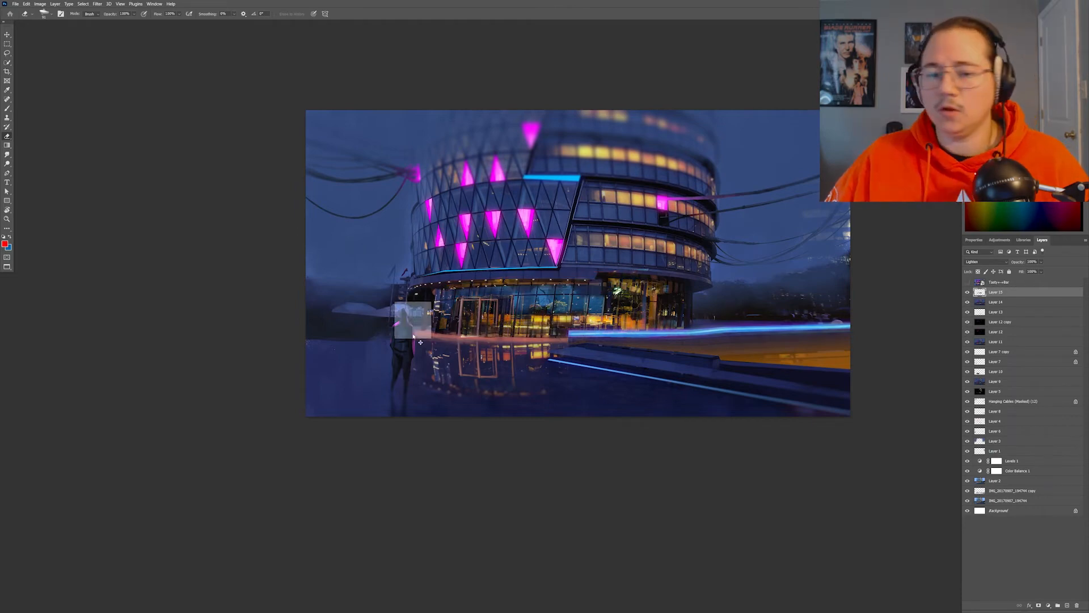
Bring in the blue neon power-button image, isolate the sign on its own layer, and delete the placed source layer.
{"action": "left_click_drag", "start_coordinate": [413, 334], "coordinate": [569, 293]}
{"action": "left_click", "coordinate": [999, 301]}
{"action": "key", "text": "Delete"}
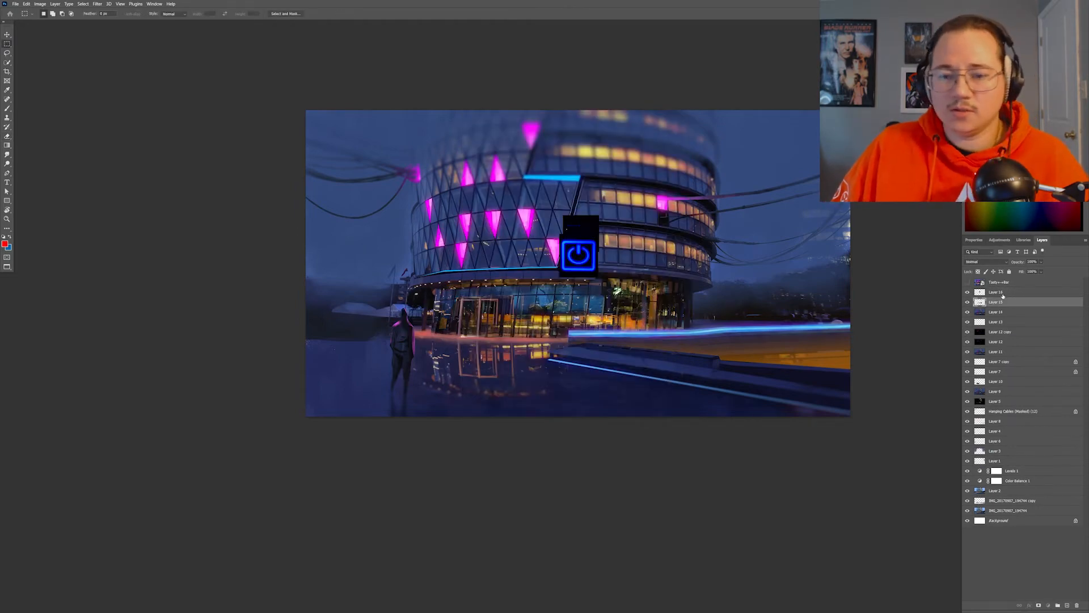
Scale down the blue neon power-button sign and position it above the building's entrance door.
{"action": "left_click", "coordinate": [1000, 294]}
{"action": "scroll", "coordinate": [609, 264], "scroll_direction": "up", "scroll_amount": 5}
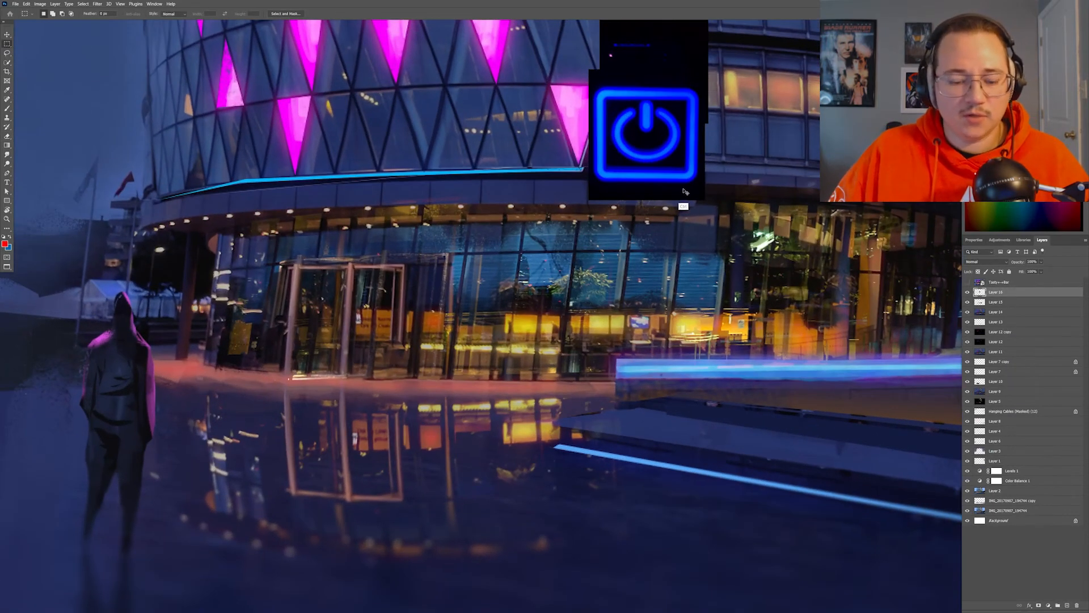
{"action": "key", "text": "ctrl+t"}
{"action": "left_click_drag", "start_coordinate": [441, 212], "coordinate": [419, 214]}
{"action": "left_click_drag", "start_coordinate": [460, 114], "coordinate": [398, 212]}
{"action": "left_click_drag", "start_coordinate": [374, 264], "coordinate": [379, 225]}
{"action": "key", "text": "Return"}
Set the power sign layer's blend mode to Linear Dodge (Add) and shift its hue to cyan with Hue/Saturation.
{"action": "left_click", "coordinate": [1007, 261]}
{"action": "left_click", "coordinate": [987, 334]}
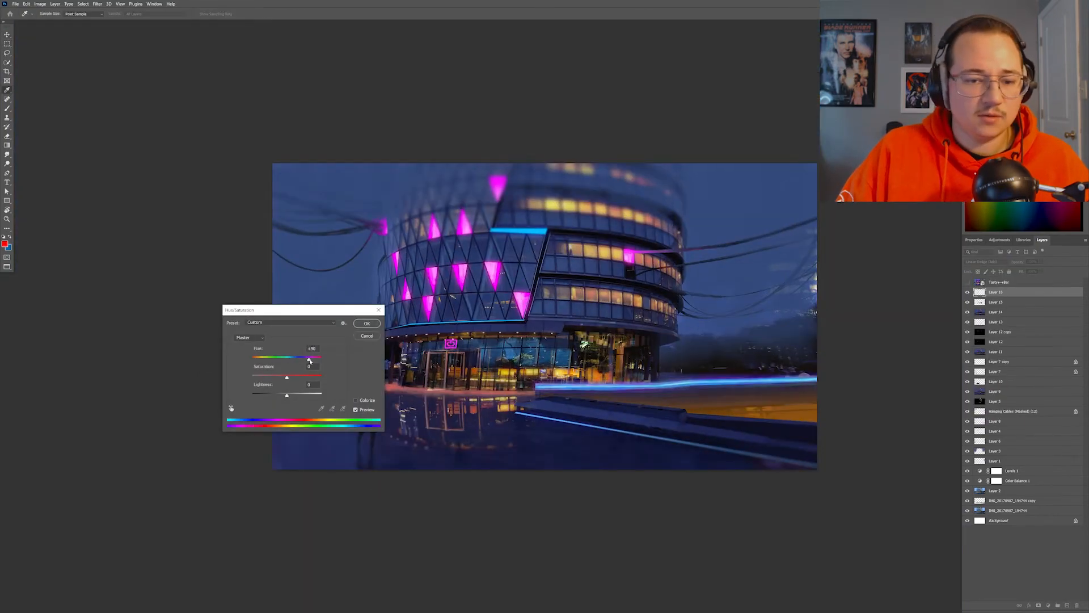
{"action": "left_click_drag", "start_coordinate": [269, 360], "coordinate": [263, 360]}
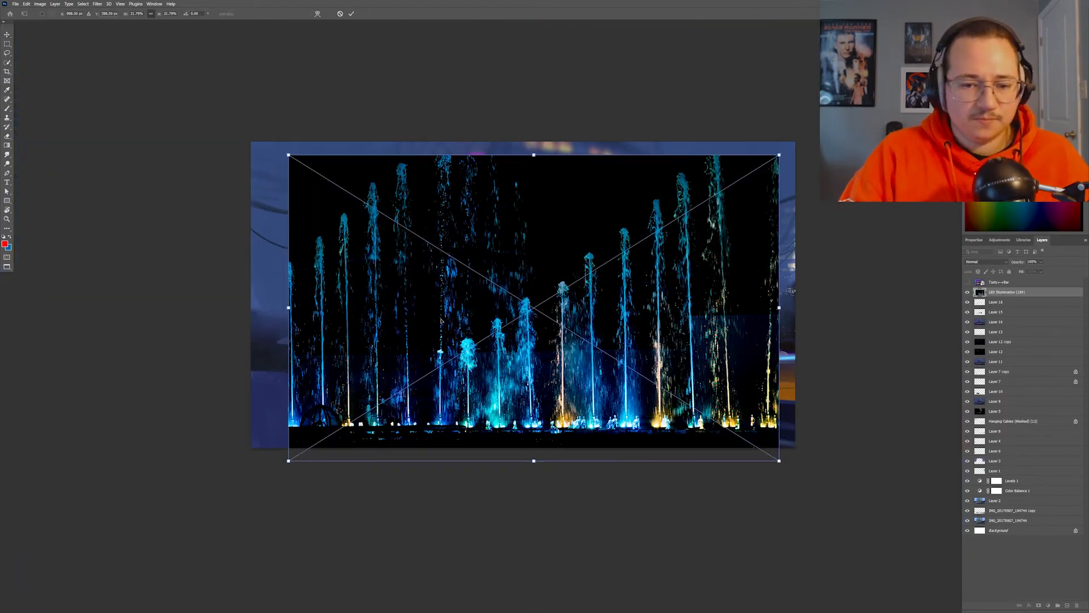
Place the LED illumination image and change its blend mode so only the lights show.
{"action": "key", "text": "Return"}
{"action": "left_click", "coordinate": [987, 261]}
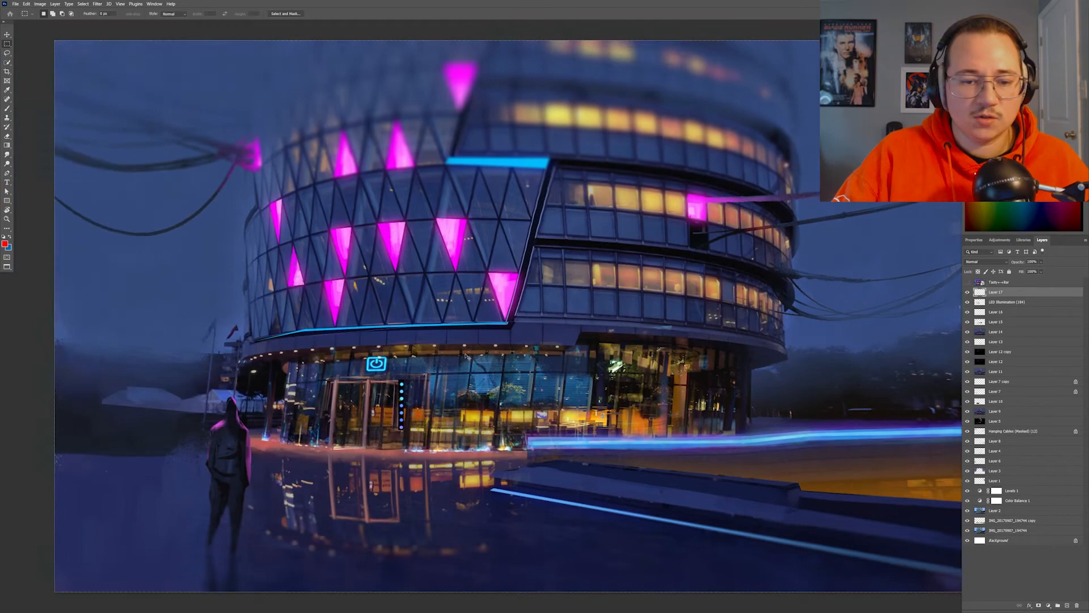
Transform the blue LED dot strip to fit along the right side of the entrance door frame.
{"action": "key", "text": "ctrl+plus"}
{"action": "key", "text": "ctrl+plus"}
{"action": "left_click_drag", "start_coordinate": [229, 438], "coordinate": [353, 356]}
{"action": "key", "text": "ctrl+t"}
{"action": "key", "text": "Return"}
Paste a second LED dot strip, fit it along the door's left side, and merge the strip layers.
{"action": "key", "text": "ctrl+v"}
{"action": "key", "text": "ctrl+t"}
{"action": "left_click_drag", "start_coordinate": [383, 271], "coordinate": [392, 273]}
{"action": "left_click_drag", "start_coordinate": [347, 414], "coordinate": [348, 403]}
{"action": "key", "text": "Return"}
{"action": "left_click", "coordinate": [1017, 301], "text": "ctrl"}
{"action": "right_click", "coordinate": [1017, 299]}
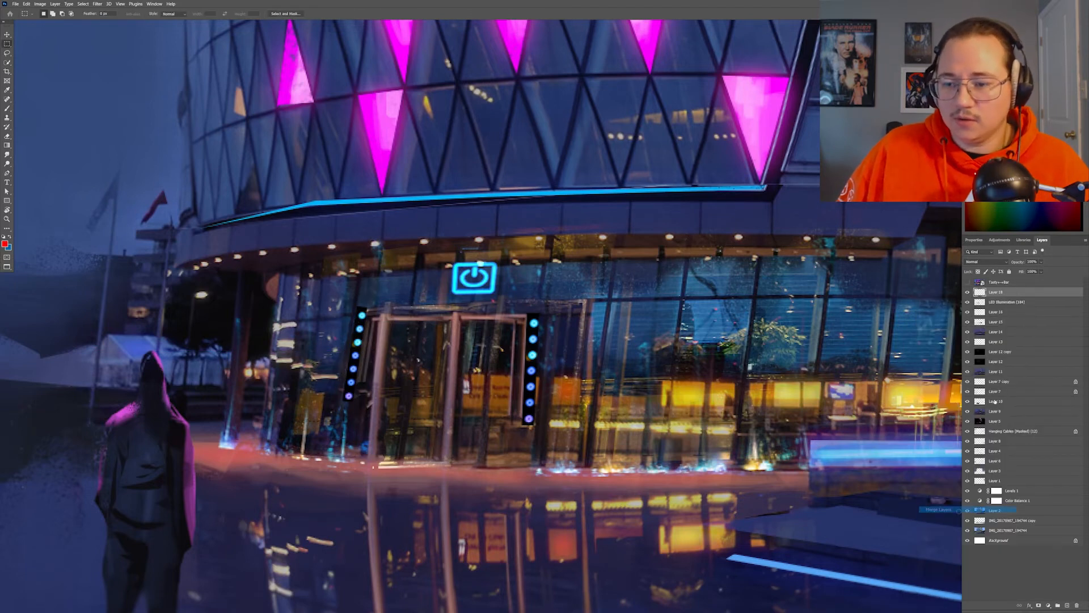
{"action": "left_click", "coordinate": [960, 510]}
Draw a pale-to-transparent gradient upward from the image's bottom edge on a new layer as ground fog.
{"action": "key", "text": "ctrl+minus"}
{"action": "key", "text": "ctrl+minus"}
{"action": "key", "text": "ctrl+minus"}
{"action": "key", "text": "ctrl+minus"}
{"action": "key", "text": "g"}
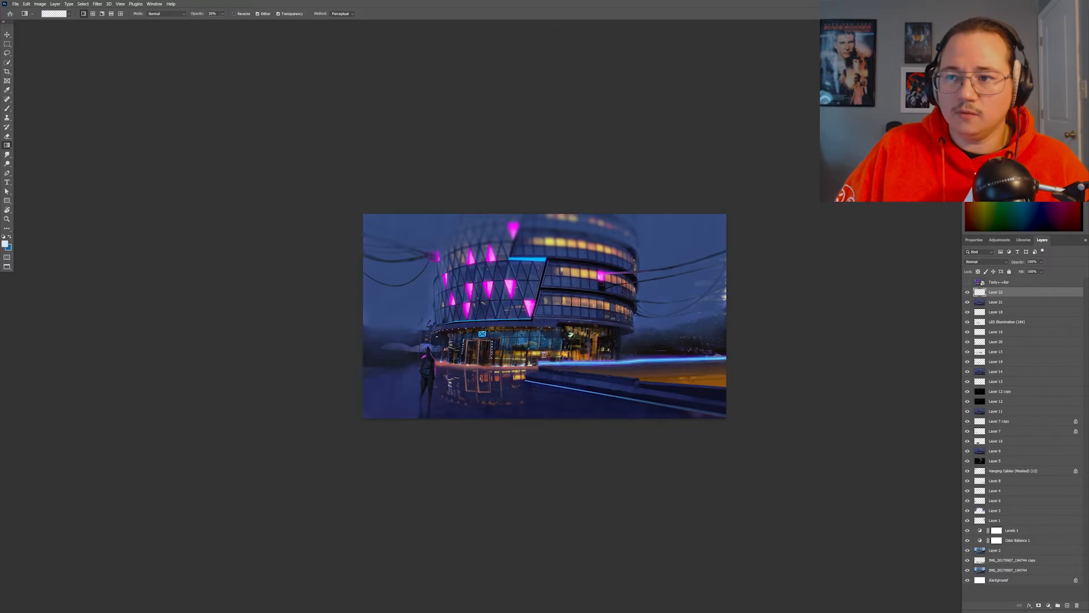
{"action": "left_click_drag", "start_coordinate": [556, 422], "coordinate": [556, 353]}
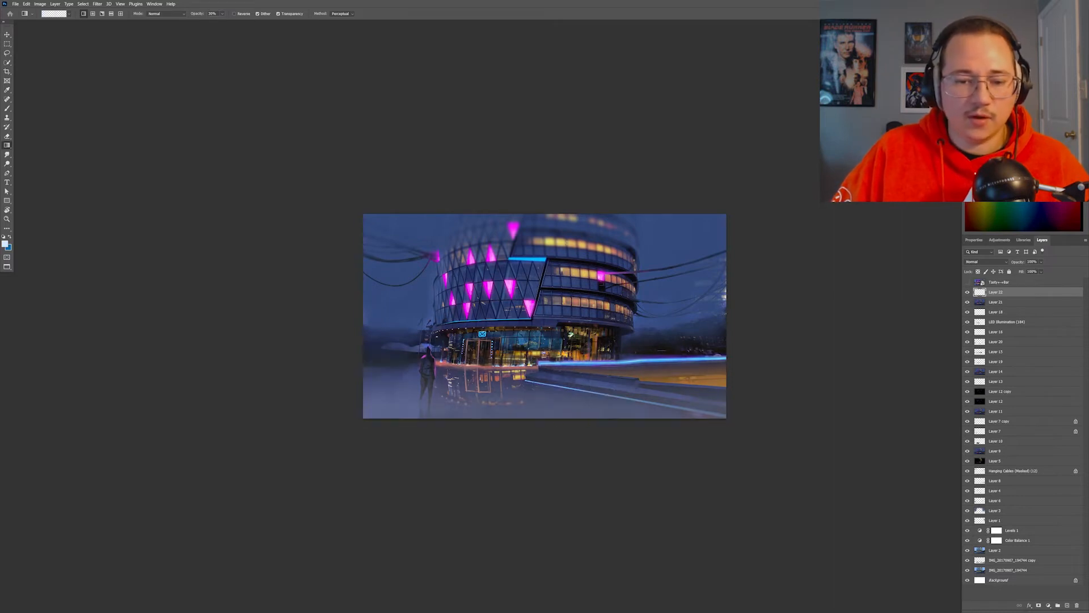
Break up the fog gradient with an Eraser using a brush from the Clouds set.
{"action": "left_click_drag", "start_coordinate": [580, 281], "coordinate": [580, 282]}
{"action": "key", "text": "e"}
{"action": "right_click", "coordinate": [612, 355]}
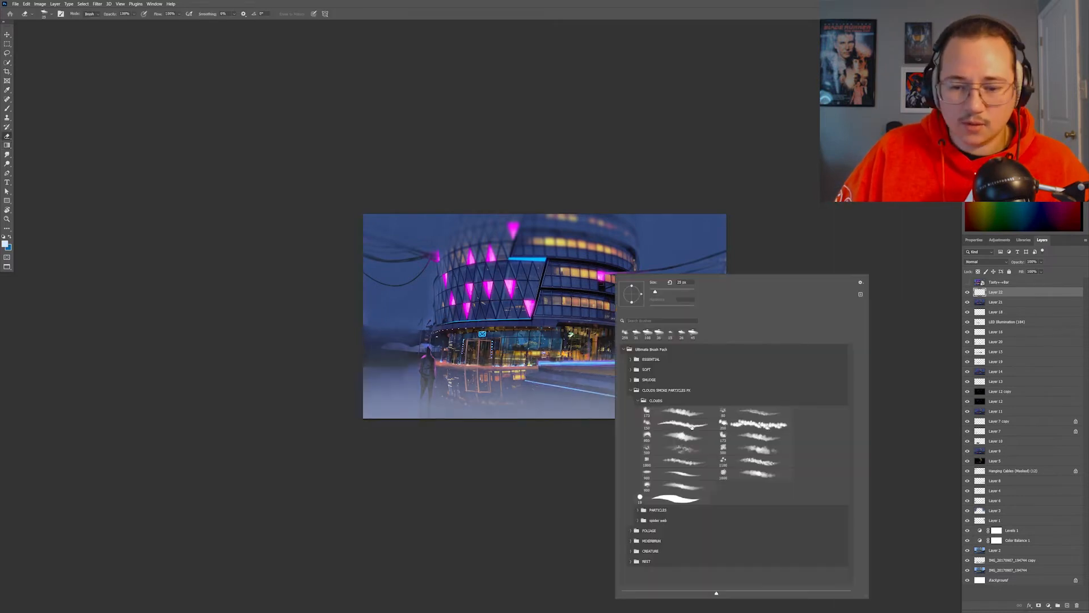
{"action": "left_click", "coordinate": [770, 225]}
{"action": "mouse_move", "coordinate": [690, 371]}
{"action": "left_mouse_down"}
{"action": "mouse_move", "coordinate": [406, 378]}
{"action": "mouse_move", "coordinate": [349, 327]}
{"action": "left_mouse_up"}
Move the fog layer up over the building's ground floor with Free Transform.
{"action": "key", "text": "ctrl+r"}
{"action": "key", "text": "ctrl+t"}
{"action": "left_click_drag", "start_coordinate": [622, 386], "coordinate": [622, 360]}
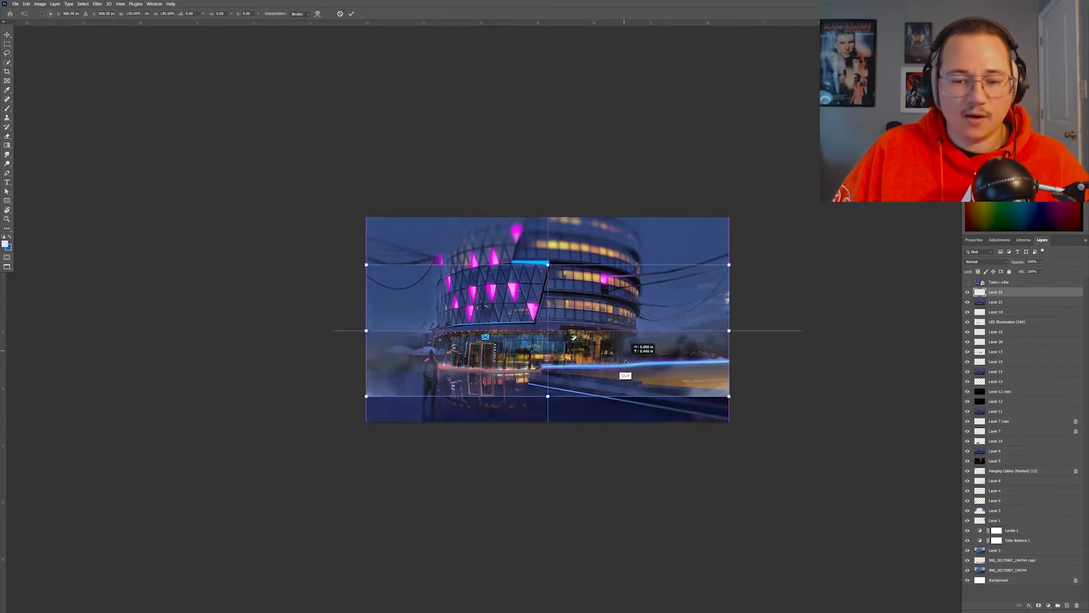
Warp the fog layer's corners past the canvas edges into curved drifts, and thin the fog over the figure with the cloud Eraser.
{"action": "right_click", "coordinate": [663, 324]}
{"action": "left_click", "coordinate": [678, 370]}
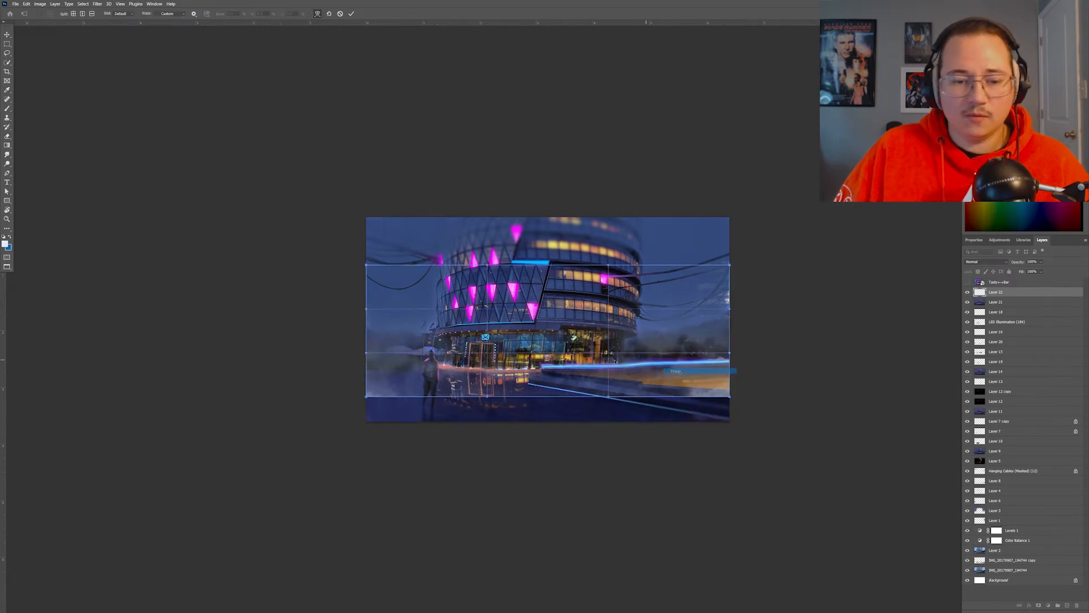
{"action": "left_click_drag", "start_coordinate": [397, 239], "coordinate": [418, 217]}
{"action": "left_click_drag", "start_coordinate": [447, 390], "coordinate": [375, 312]}
{"action": "left_click_drag", "start_coordinate": [353, 409], "coordinate": [495, 435]}
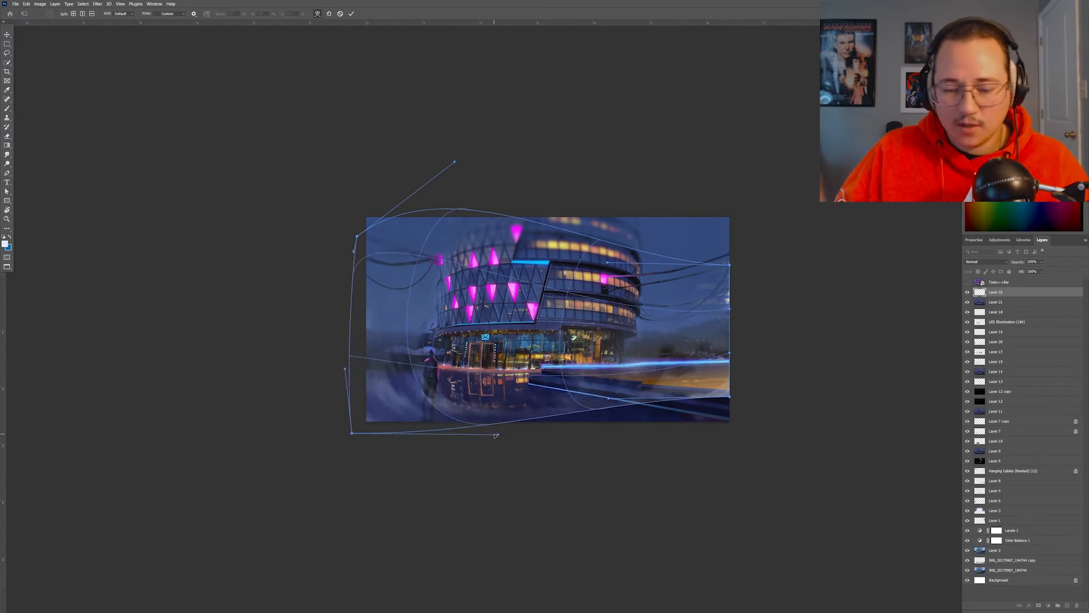
{"action": "left_click_drag", "start_coordinate": [730, 406], "coordinate": [751, 406]}
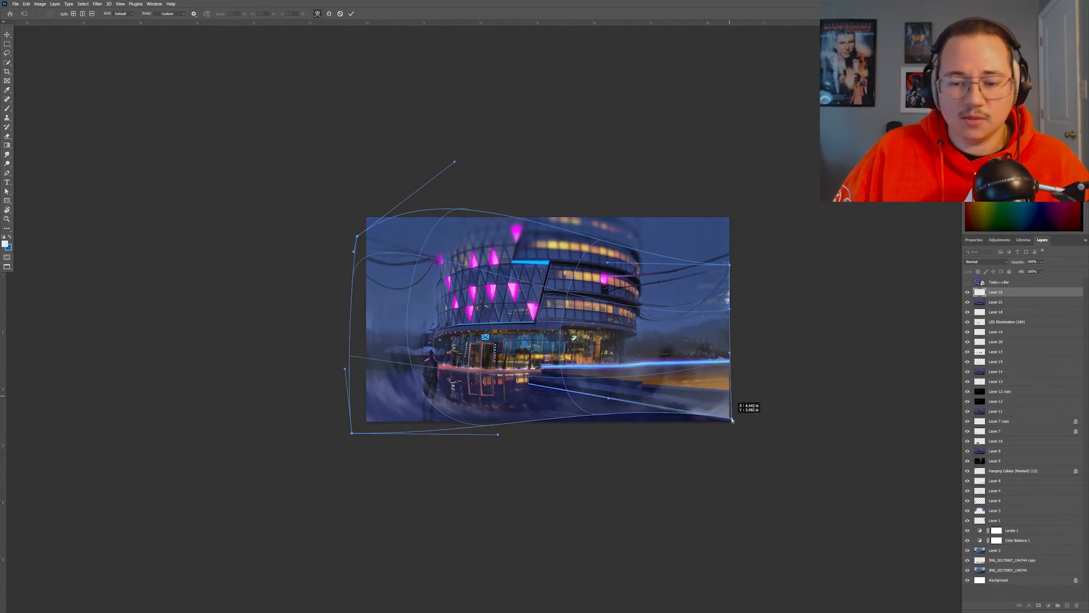
{"action": "left_click_drag", "start_coordinate": [601, 420], "coordinate": [614, 440]}
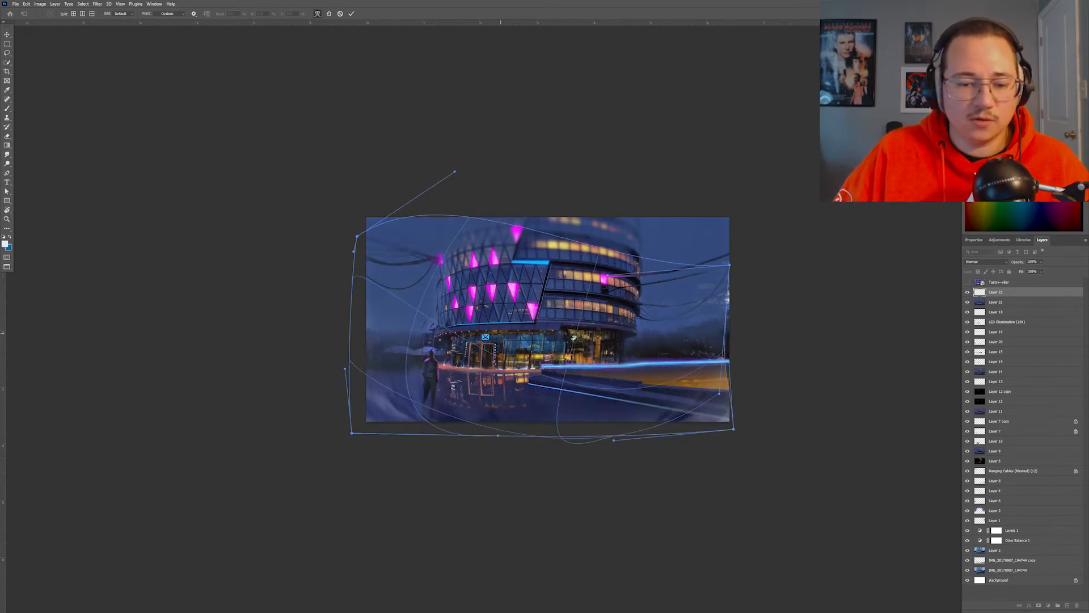
{"action": "left_click_drag", "start_coordinate": [504, 429], "coordinate": [516, 413]}
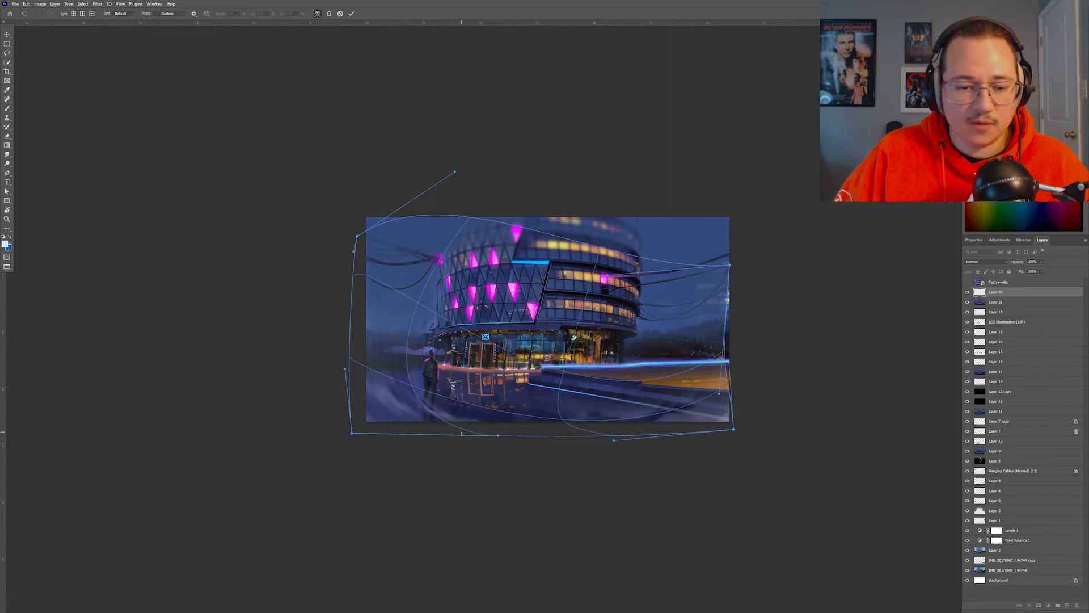
{"action": "key", "text": "Return"}
{"action": "key", "text": "e"}
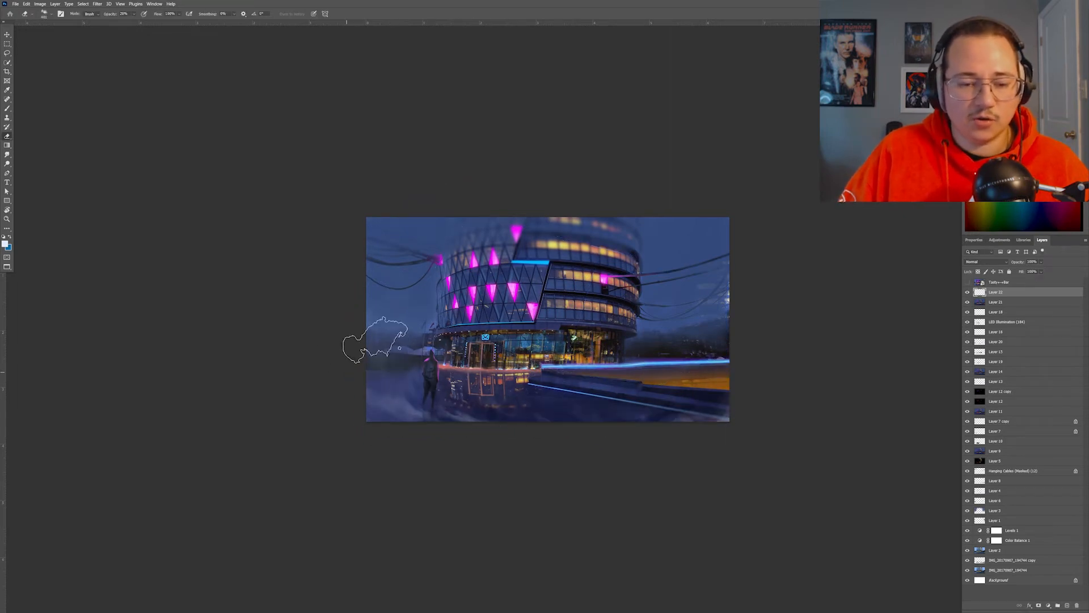
{"action": "mouse_move", "coordinate": [425, 368]}
{"action": "left_mouse_down"}
{"action": "mouse_move", "coordinate": [412, 348]}
{"action": "mouse_move", "coordinate": [387, 367]}
{"action": "mouse_move", "coordinate": [429, 419]}
{"action": "left_mouse_up"}
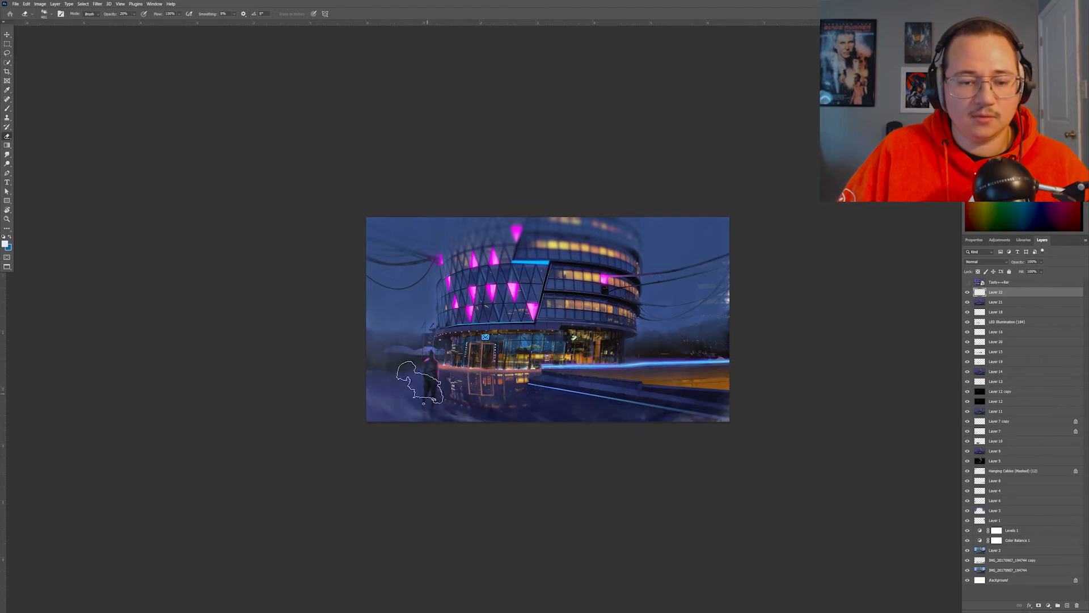
Add a second pale fog gradient from the bottom edge on a new layer and break it up with the cloud Eraser.
{"action": "key", "text": "ctrl+shift+alt+n"}
{"action": "key", "text": "g"}
{"action": "left_click_drag", "start_coordinate": [605, 418], "coordinate": [605, 330]}
{"action": "key", "text": "e"}
{"action": "mouse_move", "coordinate": [653, 406]}
{"action": "left_mouse_down"}
{"action": "mouse_move", "coordinate": [700, 348]}
{"action": "mouse_move", "coordinate": [620, 437]}
{"action": "left_mouse_up"}
Move the second fog layer upward and warp it into drifting mist behind the ground level.
{"action": "key", "text": "ctrl+t"}
{"action": "left_click_drag", "start_coordinate": [599, 372], "coordinate": [599, 352]}
{"action": "right_click", "coordinate": [571, 343]}
{"action": "mouse_move", "coordinate": [730, 403]}
{"action": "left_mouse_down"}
{"action": "mouse_move", "coordinate": [601, 371]}
{"action": "mouse_move", "coordinate": [739, 336]}
{"action": "left_mouse_up"}
{"action": "left_click", "coordinate": [585, 375]}
{"action": "left_click_drag", "start_coordinate": [549, 306], "coordinate": [549, 267]}
{"action": "key", "text": "Return"}
Erase the second fog layer over the building and around the figure, with the Eraser opacity at 34%.
{"action": "key", "text": "e"}
{"action": "mouse_move", "coordinate": [613, 309]}
{"action": "left_mouse_down"}
{"action": "mouse_move", "coordinate": [448, 312]}
{"action": "mouse_move", "coordinate": [425, 289]}
{"action": "left_mouse_up"}
{"action": "left_click_drag", "start_coordinate": [429, 387], "coordinate": [449, 365]}
{"action": "left_click_drag", "start_coordinate": [613, 345], "coordinate": [639, 280]}
{"action": "key", "text": "3"}
{"action": "key", "text": "4"}
{"action": "left_click_drag", "start_coordinate": [446, 310], "coordinate": [433, 369]}
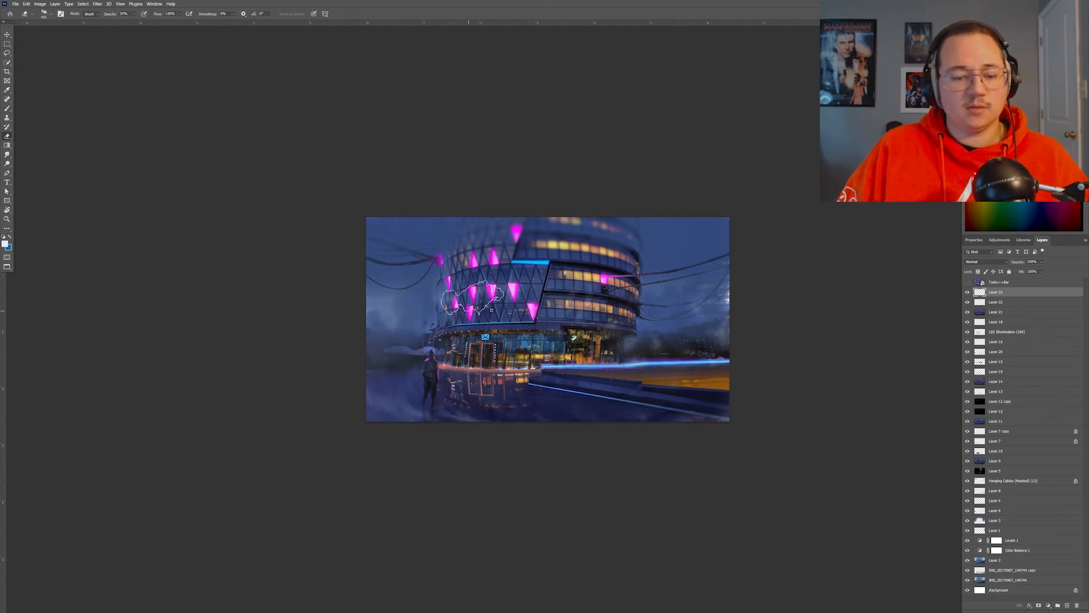
Move Layer 7 above the second fog layer, place Layer 22 on top of it, and set the Eraser opacity to 87%.
{"action": "left_click_drag", "start_coordinate": [994, 440], "coordinate": [995, 288]}
{"action": "left_click_drag", "start_coordinate": [995, 312], "coordinate": [995, 287]}
{"action": "key", "text": "8"}
{"action": "key", "text": "7"}
{"action": "key", "text": "ctrl+minus"}
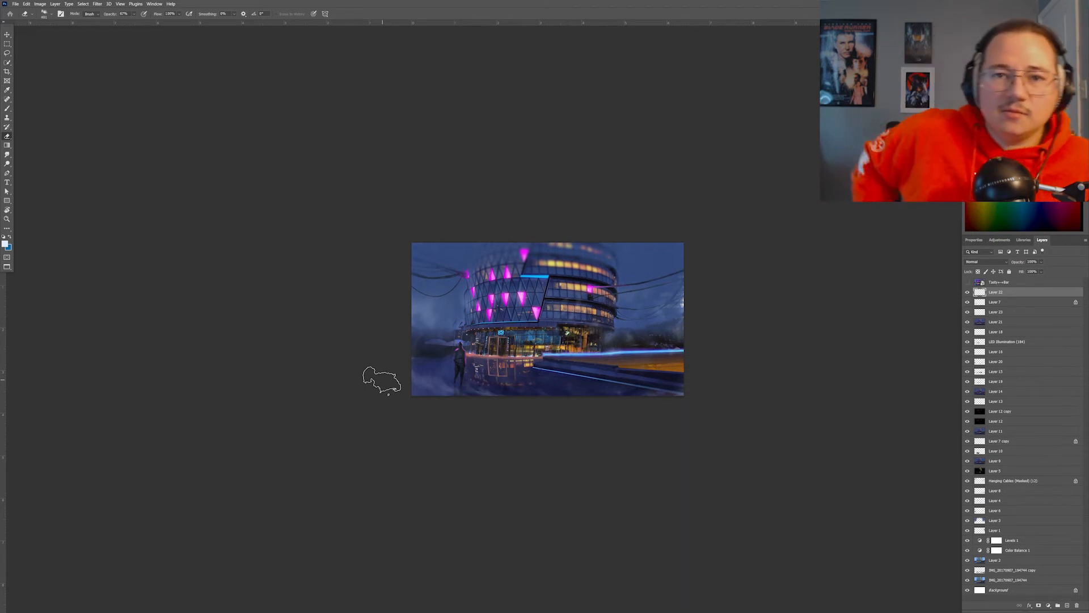
Place the rain particles image over the whole painting, set its blend mode to Screen, and reduce its opacity.
{"action": "key", "text": "ctrl+plus"}
{"action": "key", "text": "ctrl+plus"}
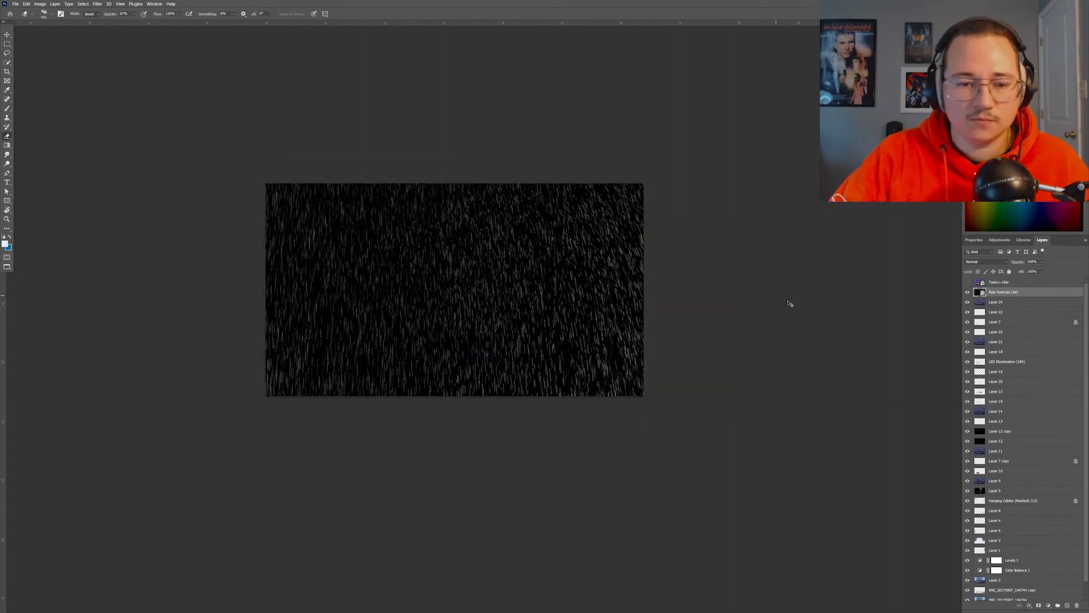
{"action": "key", "text": "ctrl+plus"}
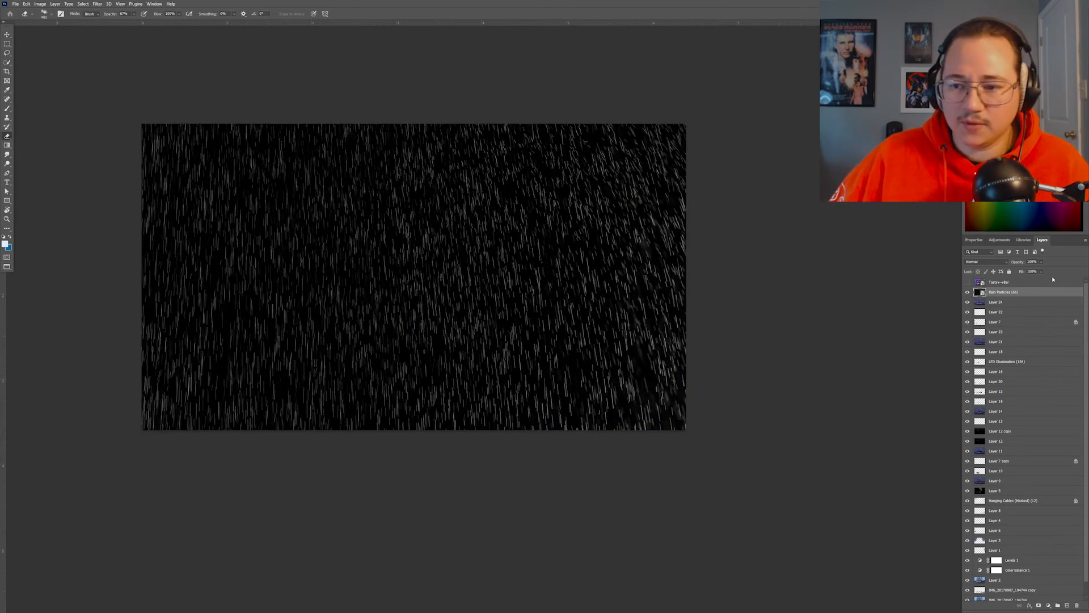
{"action": "left_click", "coordinate": [986, 261]}
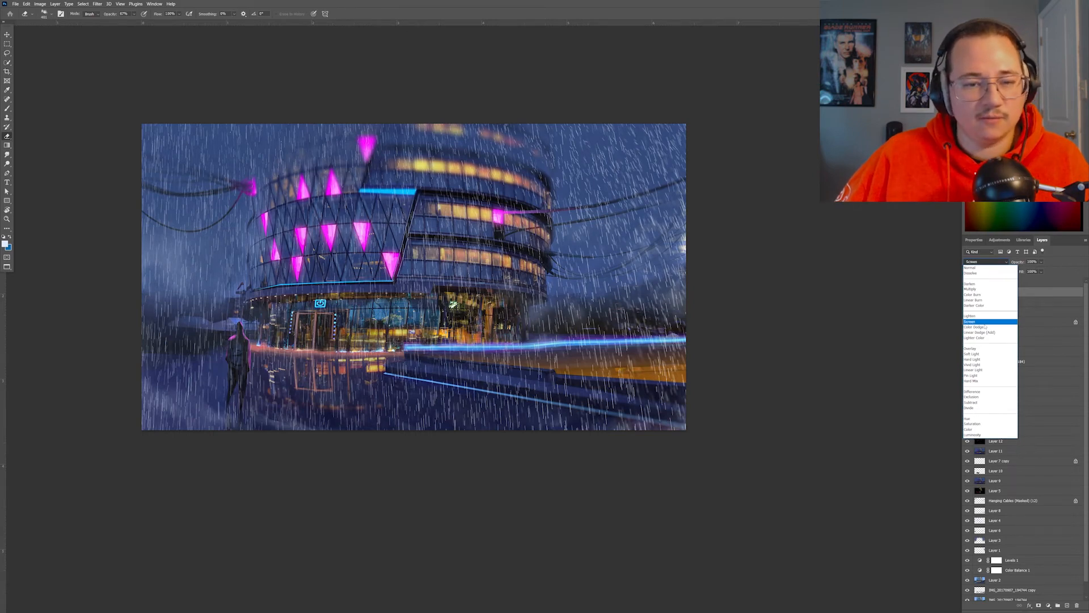
{"action": "left_click", "coordinate": [986, 323]}
{"action": "left_click_drag", "start_coordinate": [1041, 262], "coordinate": [1032, 271]}
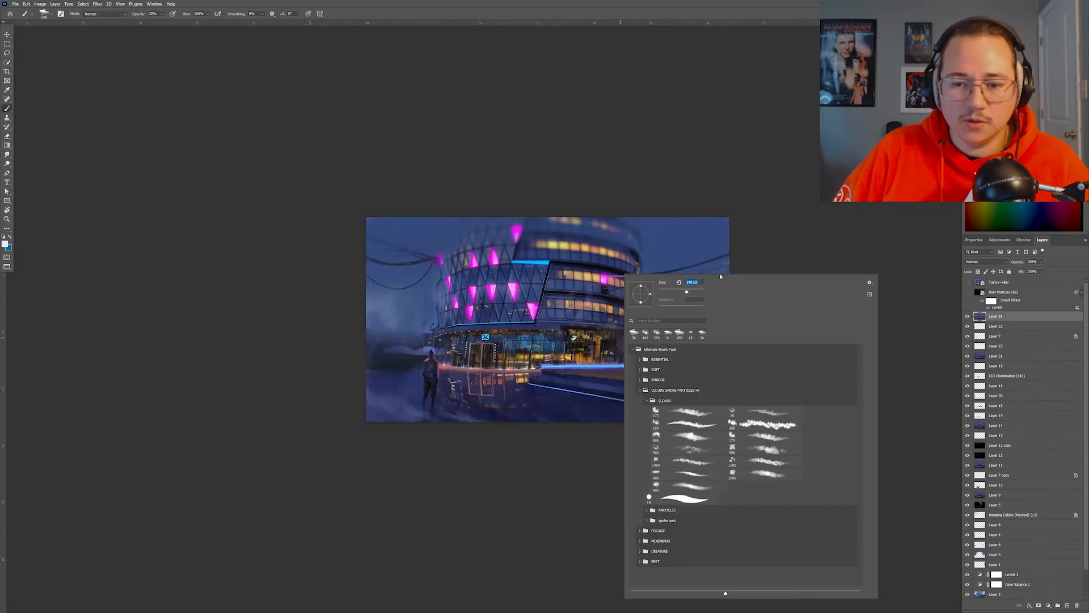
Paint soft glows around the magenta lights, neon sign and orange wall with a low-opacity cloud brush in sampled colours.
{"action": "left_click", "coordinate": [772, 225]}
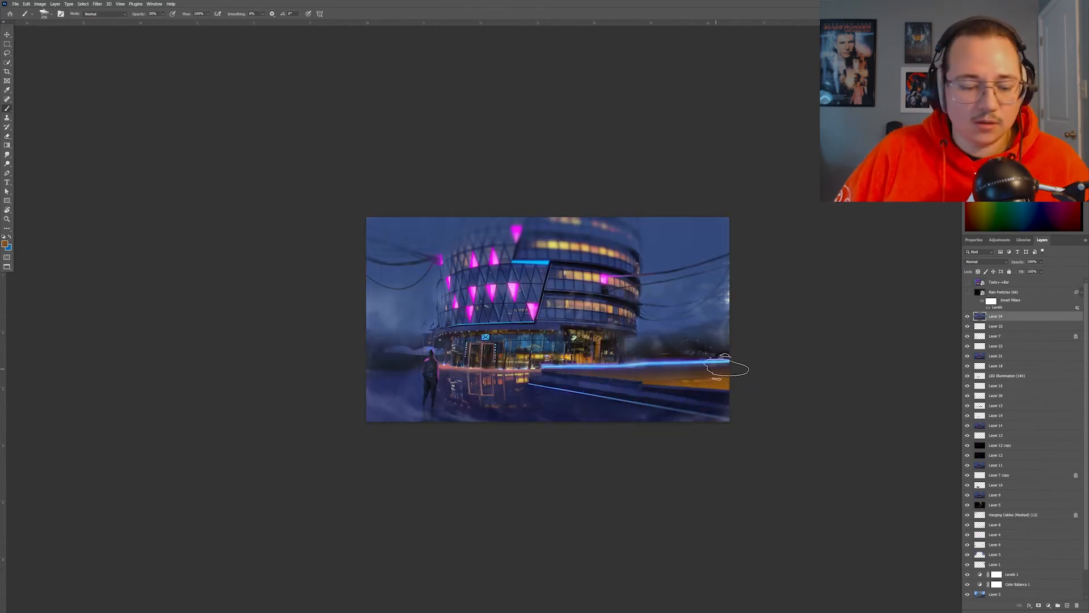
{"action": "left_click", "coordinate": [604, 279], "text": "alt"}
{"action": "key", "text": "1"}
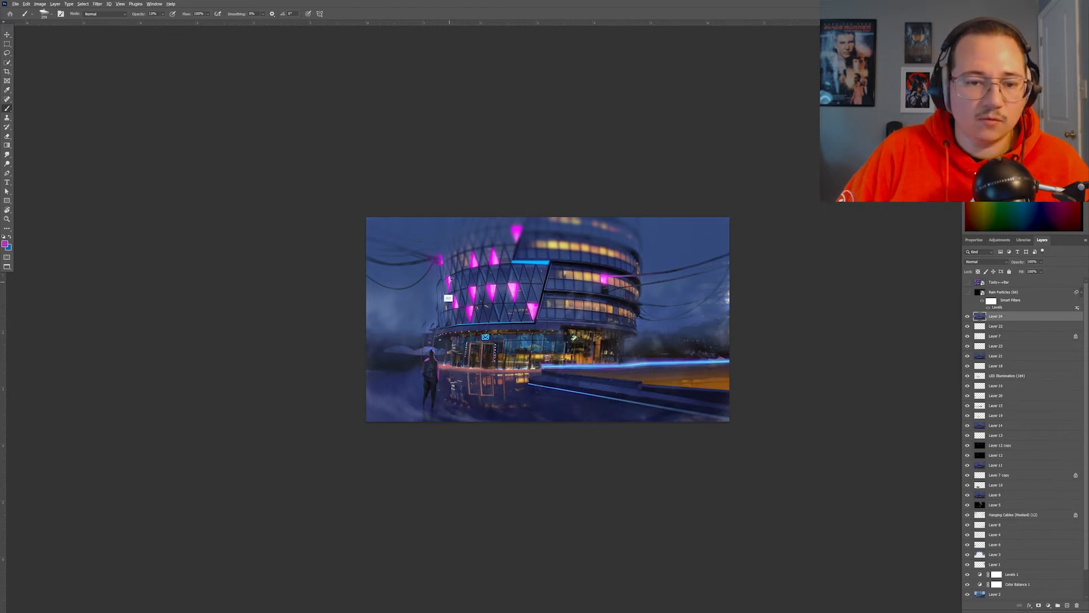
{"action": "scroll", "coordinate": [499, 275], "scroll_direction": "up", "scroll_amount": 2}
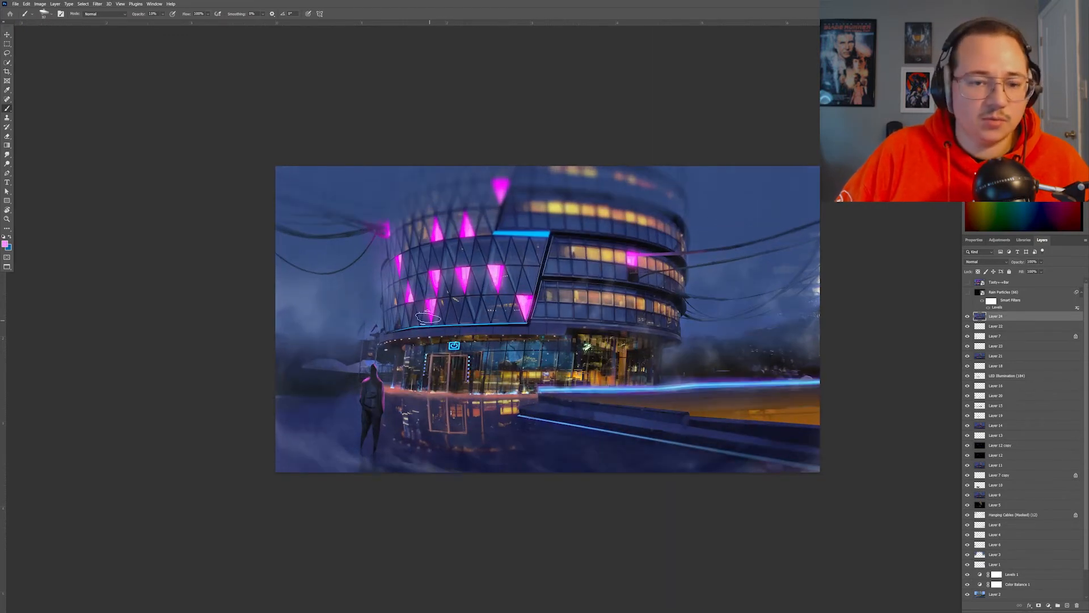
{"action": "left_click", "coordinate": [457, 343], "text": "alt"}
{"action": "left_click", "coordinate": [621, 451], "text": "alt"}
{"action": "left_click", "coordinate": [804, 422], "text": "alt"}
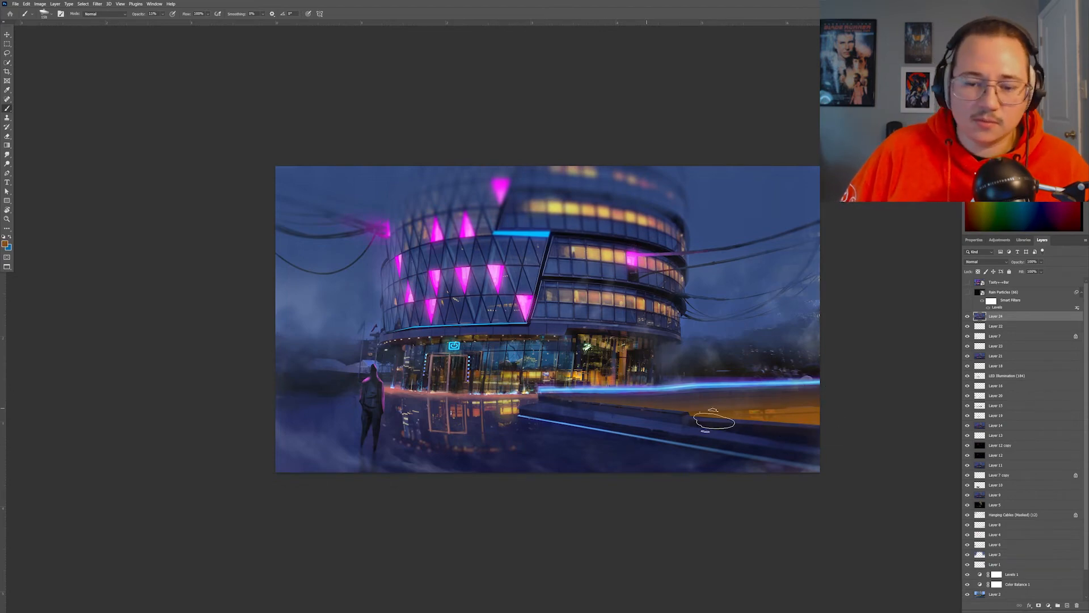
Repaint the figure's head and shoulders with a different brush in a dark colour sampled from its body.
{"action": "right_click", "coordinate": [480, 409]}
{"action": "left_click", "coordinate": [370, 433]}
{"action": "key", "text": "0"}
{"action": "left_click", "coordinate": [368, 414], "text": "alt"}
{"action": "left_click_drag", "start_coordinate": [369, 374], "coordinate": [373, 378]}
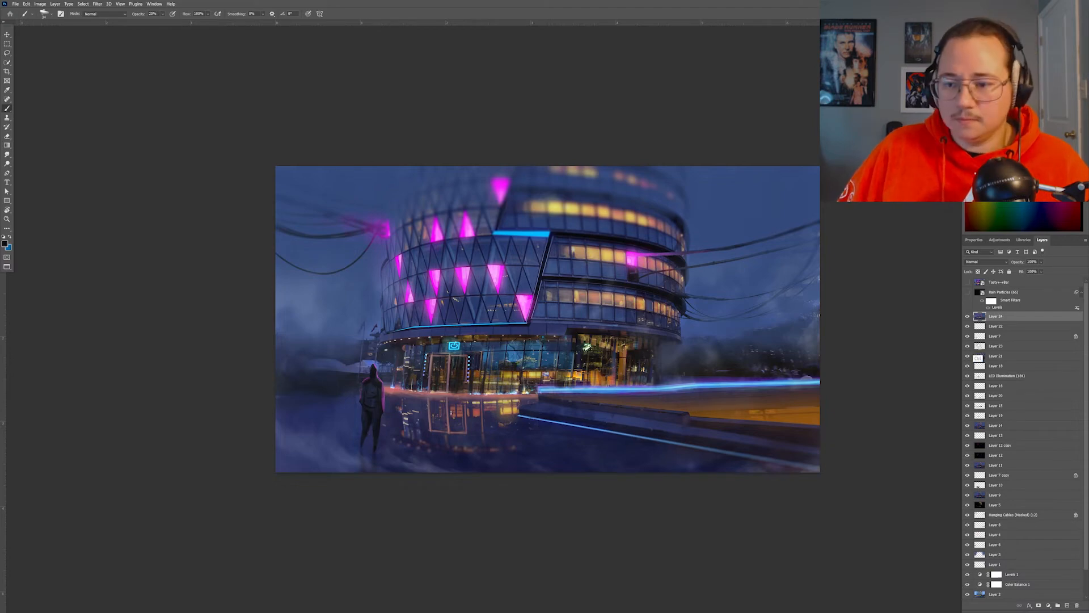
Load a layer's outline as a selection, add a new layer, invert the selection, and add soft haze around the figure.
{"action": "left_click", "coordinate": [979, 347], "text": "ctrl"}
{"action": "key", "text": "ctrl+shift+alt+n"}
{"action": "key", "text": "g"}
{"action": "key", "text": "b"}
{"action": "key", "text": "ctrl+shift+i"}
{"action": "key", "text": "g"}
{"action": "key", "text": "b"}
{"action": "right_click", "coordinate": [420, 386]}
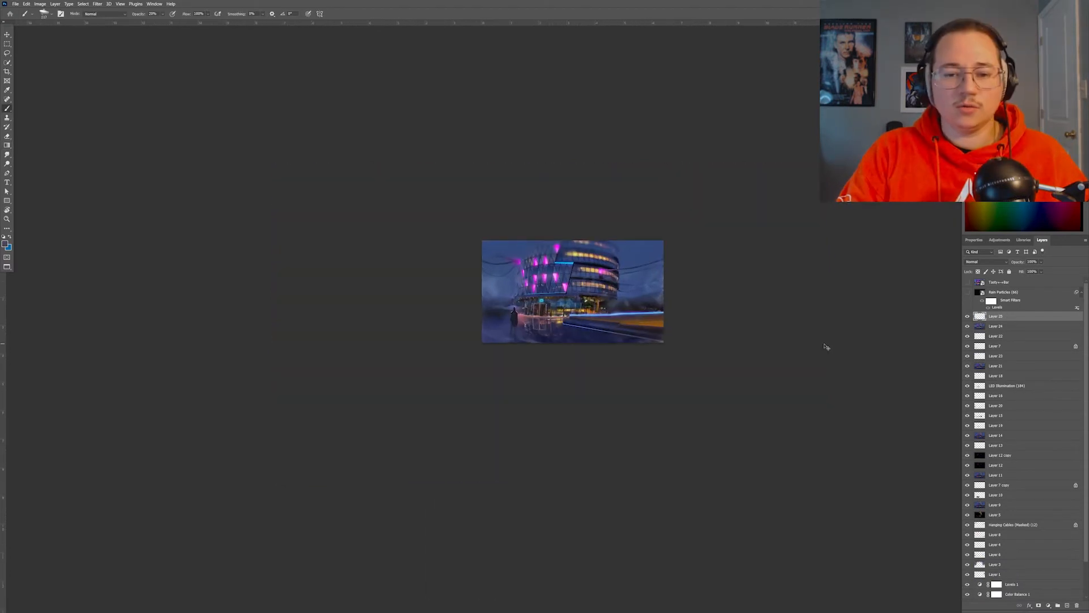
Examine the overall composition and values of the painting at thumbnail size.
{"action": "key", "text": "ctrl+plus"}
{"action": "key", "text": "ctrl+plus"}
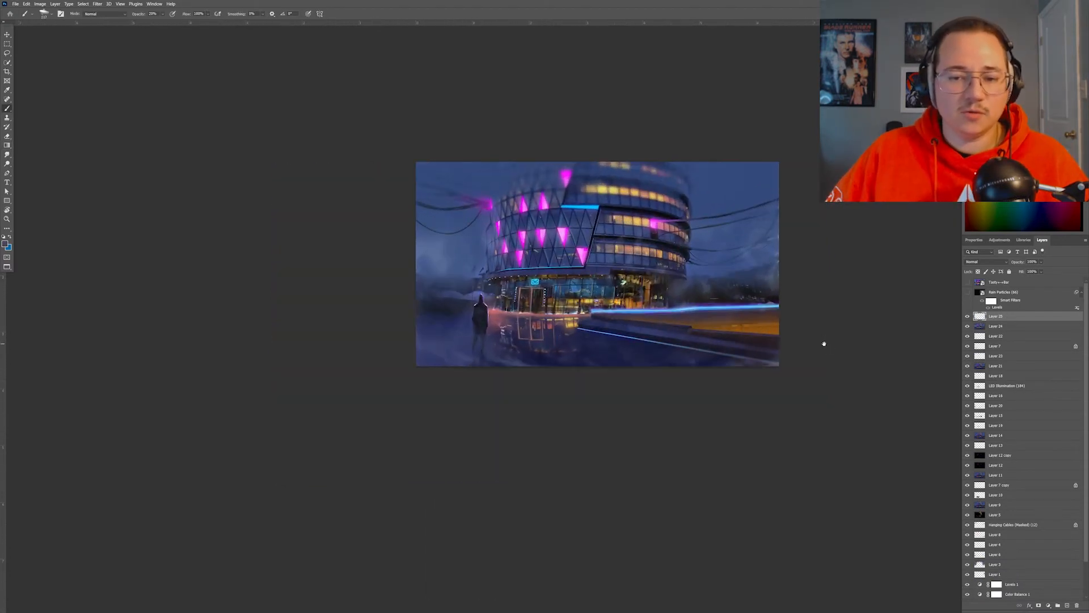
{"action": "left_click_drag", "start_coordinate": [824, 343], "coordinate": [725, 410]}
{"action": "key", "text": "ctrl+r"}
{"action": "key", "text": "ctrl+minus"}
{"action": "key", "text": "ctrl+minus"}
{"action": "key", "text": "ctrl+minus"}
{"action": "key", "text": "ctrl+minus"}
{"action": "key", "text": "ctrl+minus"}
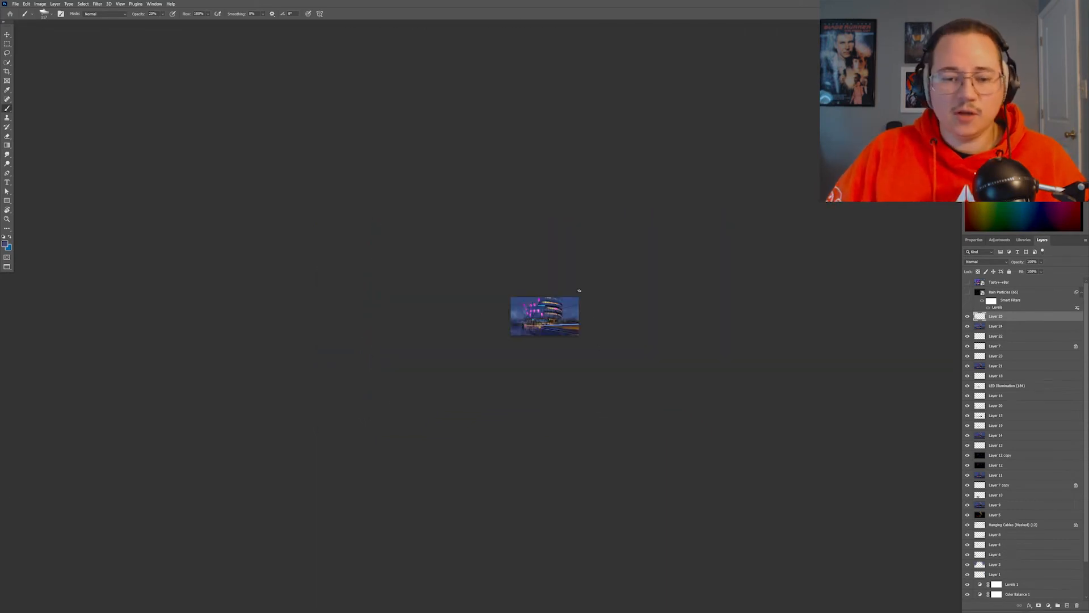
{"action": "key", "text": "ctrl+minus"}
{"action": "key", "text": "ctrl+minus"}
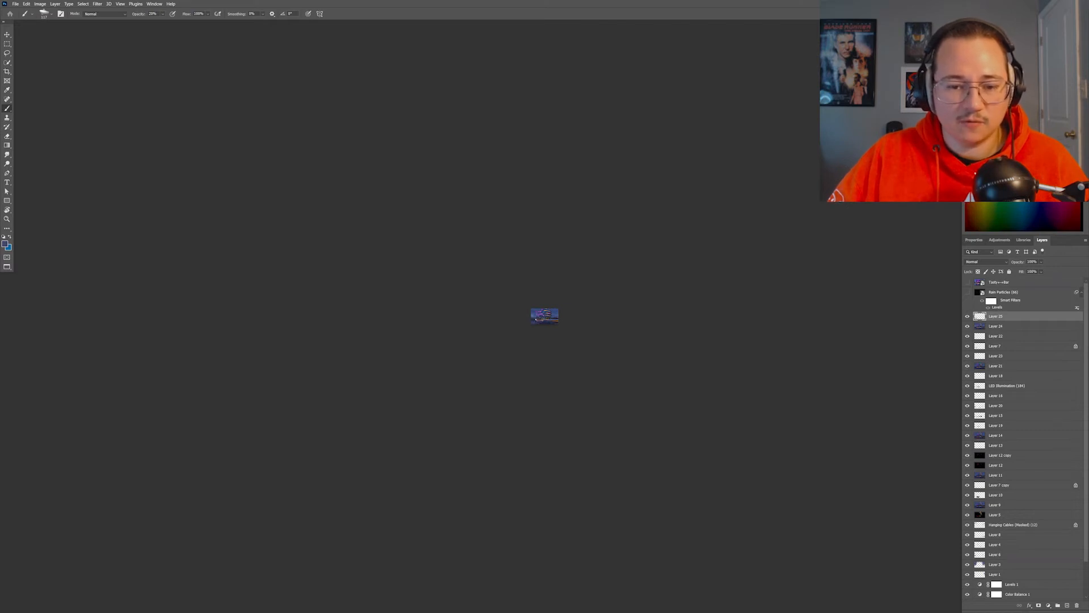
Examine the entrance, neon sign and figure up close, and compare them with the whole painting at reduced size.
{"action": "key", "text": "ctrl+plus"}
{"action": "key", "text": "ctrl+plus"}
{"action": "key", "text": "ctrl+plus"}
{"action": "key", "text": "ctrl+plus"}
{"action": "key", "text": "ctrl+plus"}
{"action": "key", "text": "ctrl+plus"}
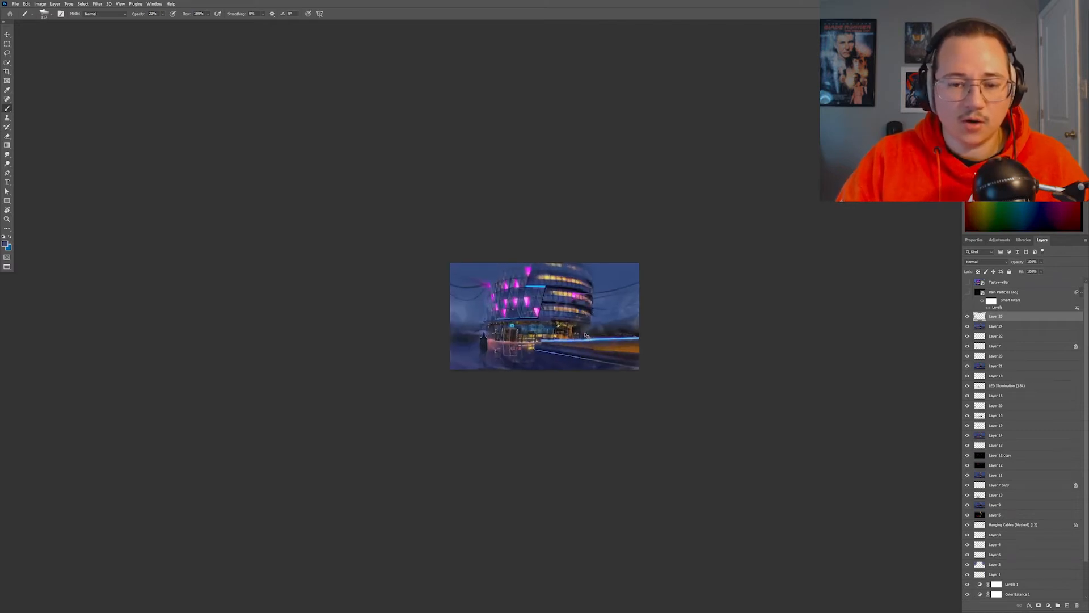
{"action": "key", "text": "ctrl+plus"}
{"action": "key", "text": "ctrl+plus"}
{"action": "key", "text": "ctrl+plus"}
{"action": "key", "text": "ctrl+plus"}
{"action": "left_click_drag", "start_coordinate": [563, 333], "coordinate": [774, 508]}
{"action": "left_click_drag", "start_coordinate": [610, 593], "coordinate": [588, 355]}
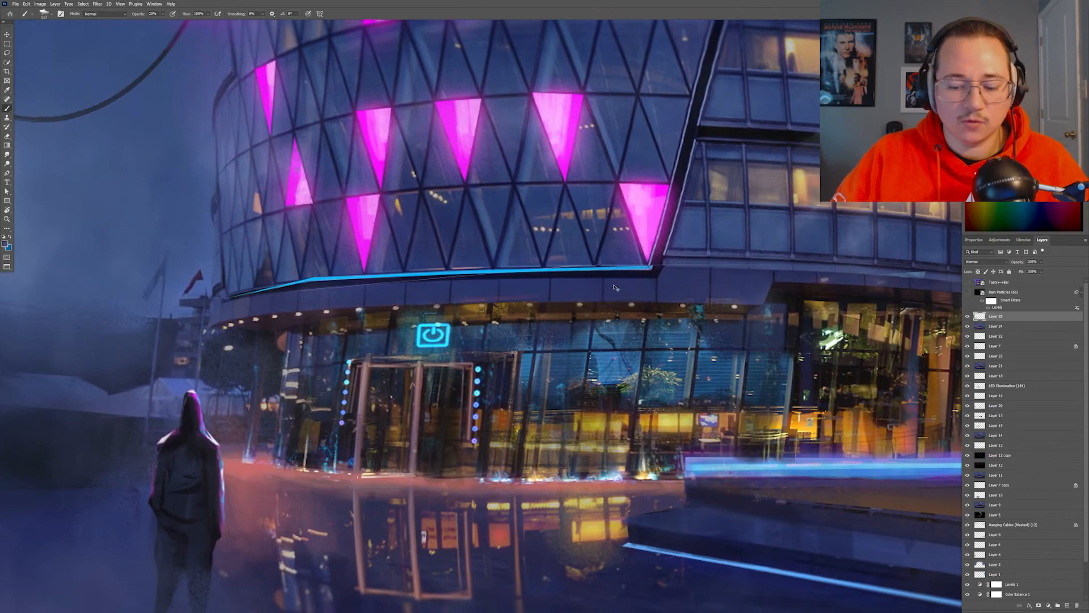
{"action": "key", "text": "ctrl+minus"}
{"action": "key", "text": "ctrl+minus"}
{"action": "key", "text": "ctrl+minus"}
{"action": "key", "text": "ctrl+minus"}
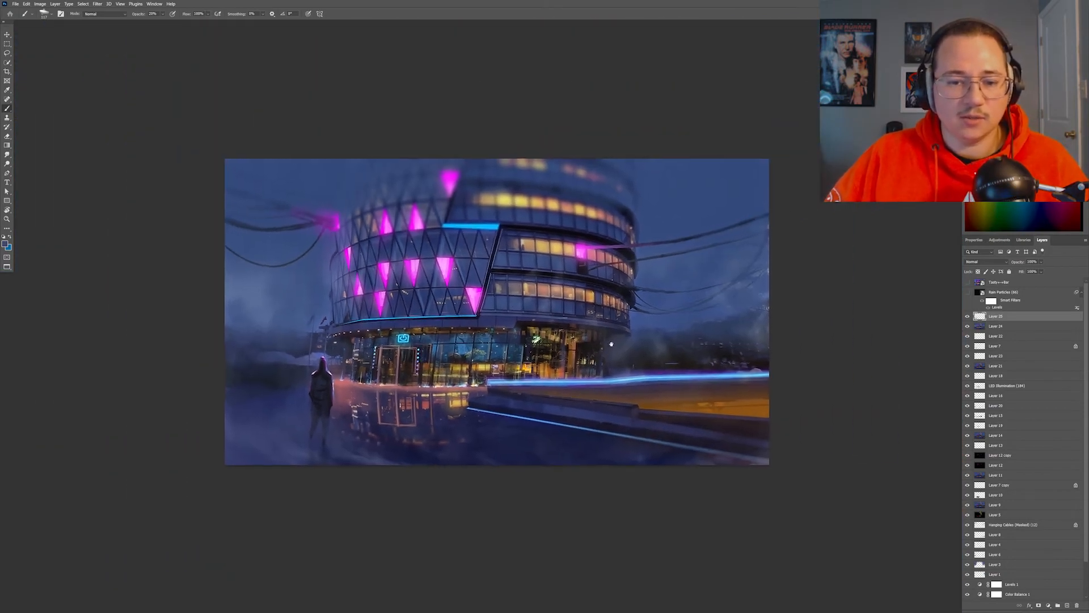
{"action": "key", "text": "ctrl+minus"}
{"action": "key", "text": "ctrl+minus"}
{"action": "key", "text": "ctrl+minus"}
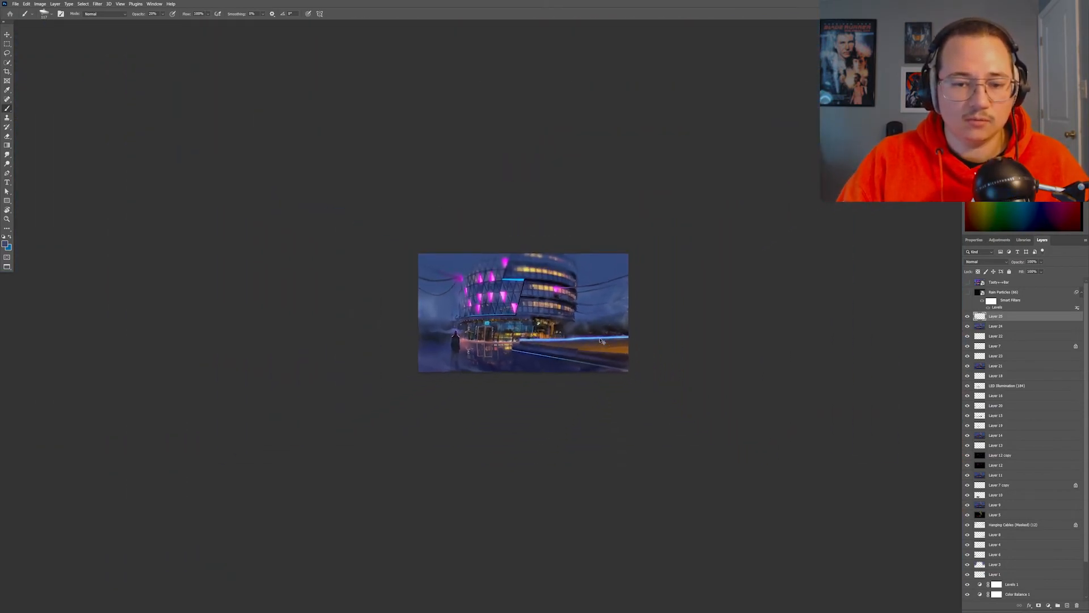
Compare how the whole painting reads at thumbnail size and at larger views, checking the building, figure and light strip.
{"action": "key", "text": "ctrl+plus"}
{"action": "key", "text": "ctrl+plus"}
{"action": "key", "text": "ctrl+plus"}
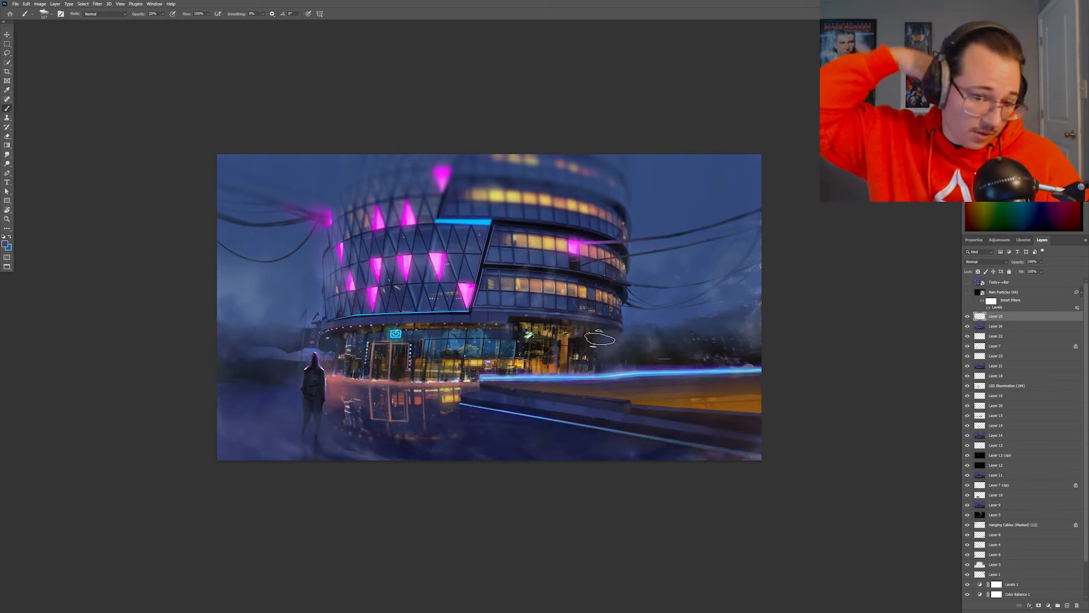
{"action": "key", "text": "ctrl+minus"}
{"action": "key", "text": "ctrl+minus"}
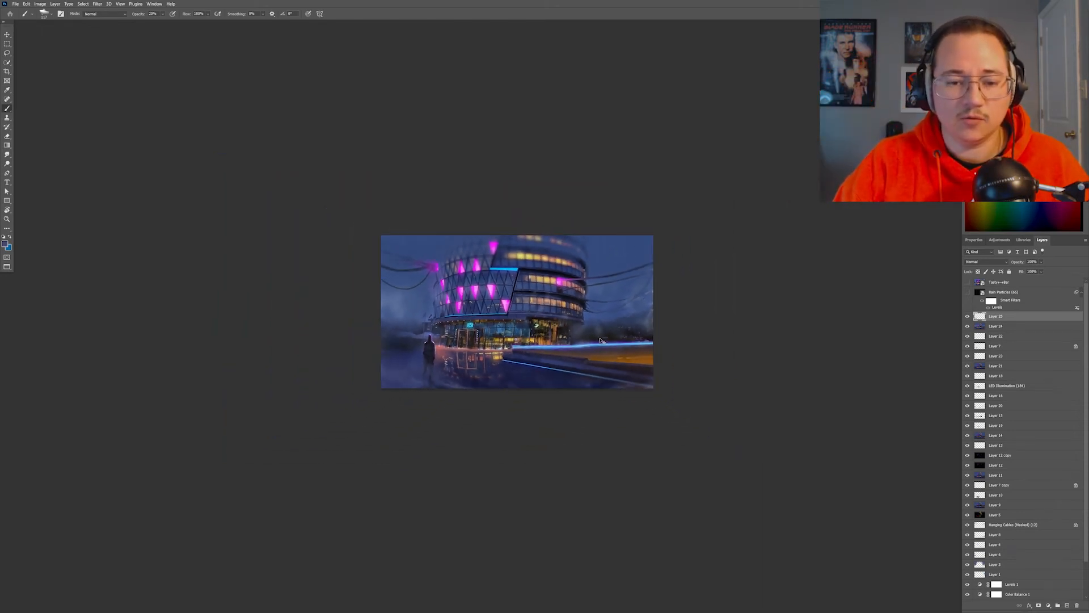
{"action": "key", "text": "ctrl+plus"}
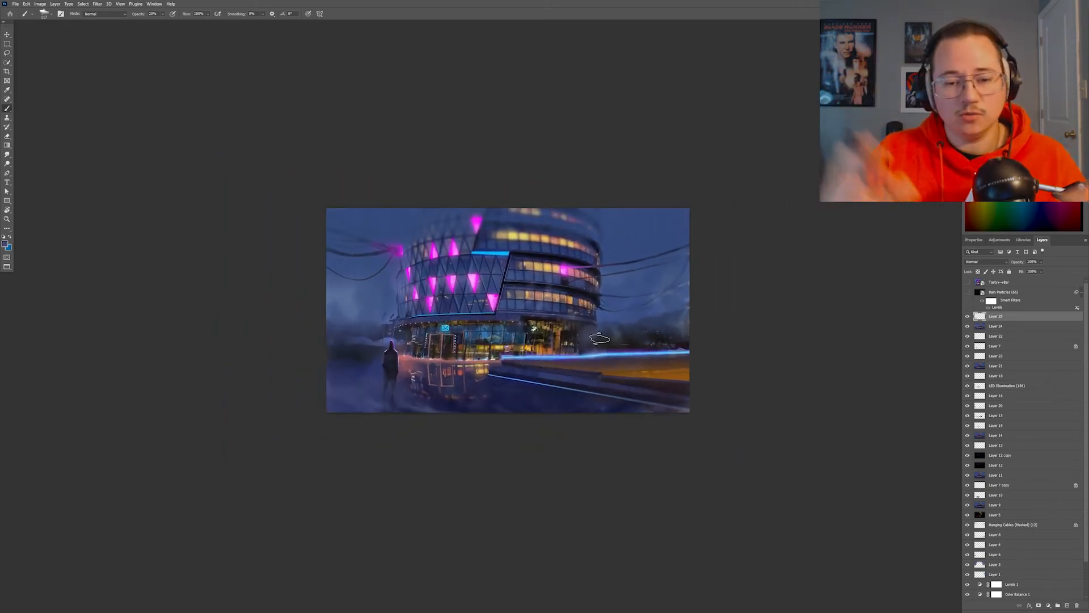
{"action": "key", "text": "ctrl+plus"}
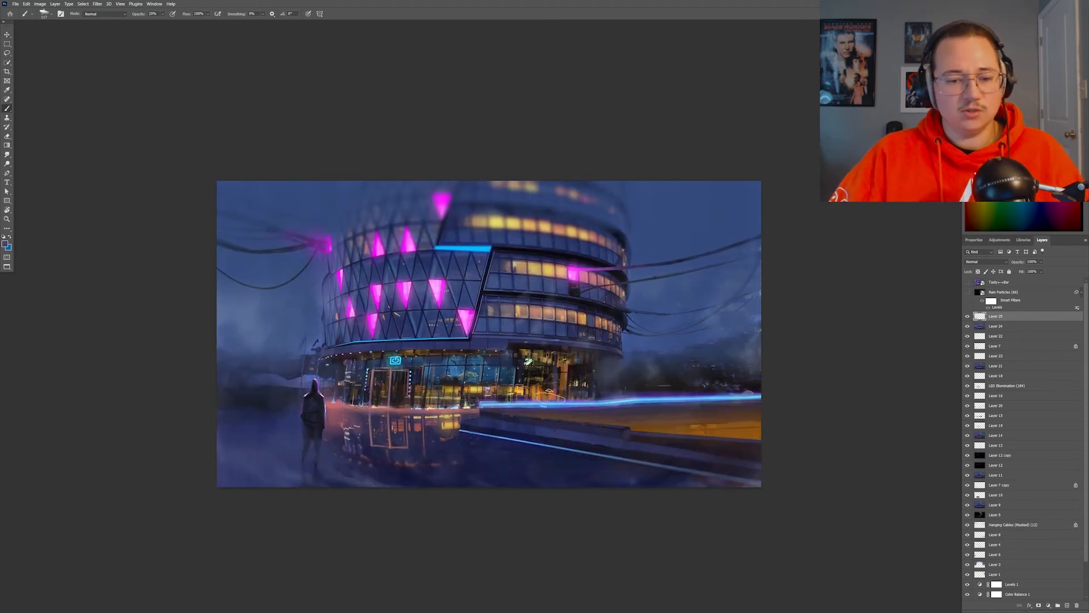
{"action": "key", "text": "ctrl+minus"}
{"action": "key", "text": "ctrl+minus"}
{"action": "key", "text": "ctrl+minus"}
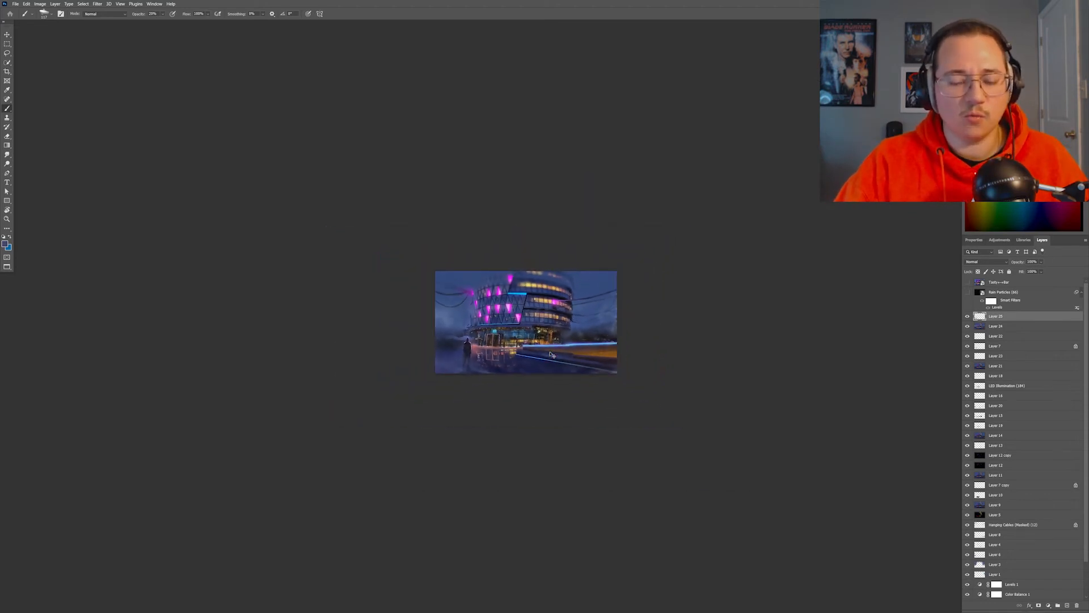
{"action": "key", "text": "ctrl+plus"}
{"action": "key", "text": "ctrl+plus"}
{"action": "key", "text": "ctrl+minus"}
{"action": "key", "text": "ctrl+minus"}
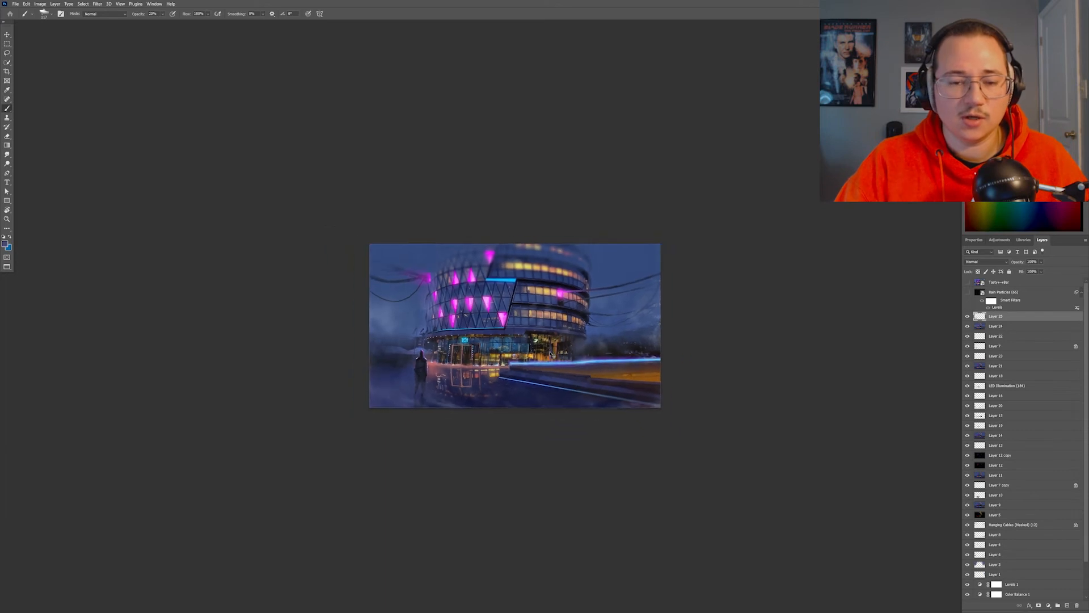
{"action": "left_click_drag", "start_coordinate": [580, 386], "coordinate": [545, 358]}
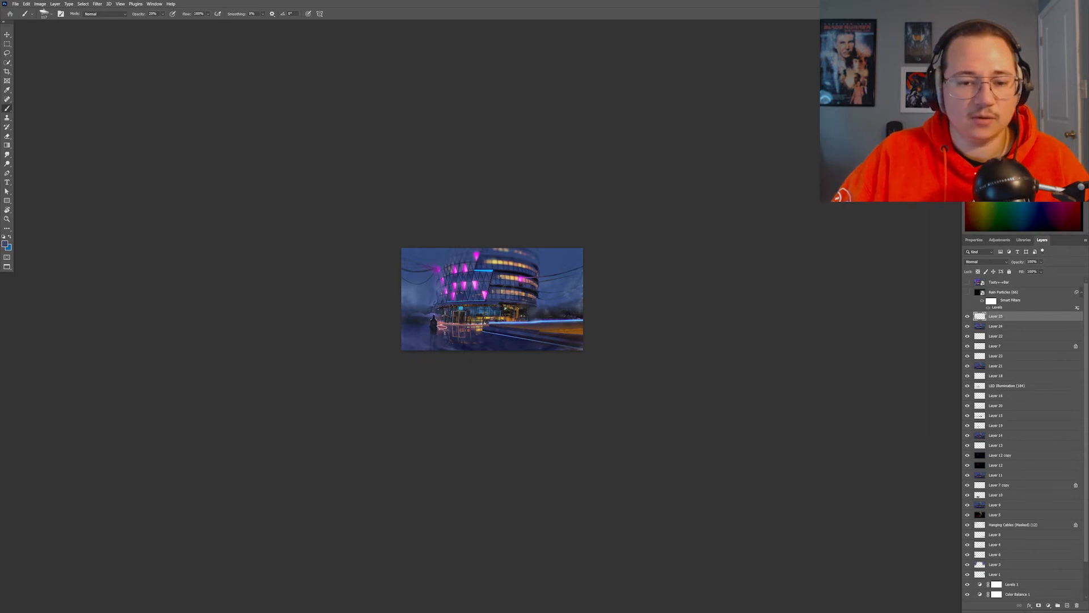
{"action": "scroll", "coordinate": [496, 287], "scroll_direction": "up", "scroll_amount": 5}
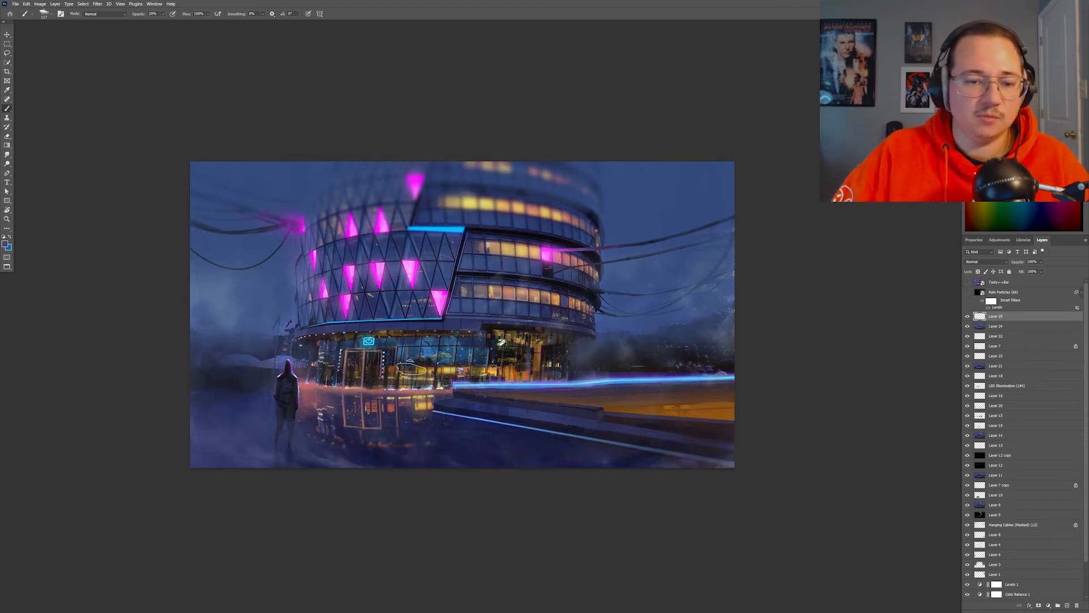
Choose another brush, set its opacity to 100%, and sample a dark colour from the edge of the building's ground floor.
{"action": "right_click", "coordinate": [591, 371]}
{"action": "left_click", "coordinate": [635, 443]}
{"action": "left_click", "coordinate": [576, 330], "text": "alt"}
{"action": "key", "text": "0"}
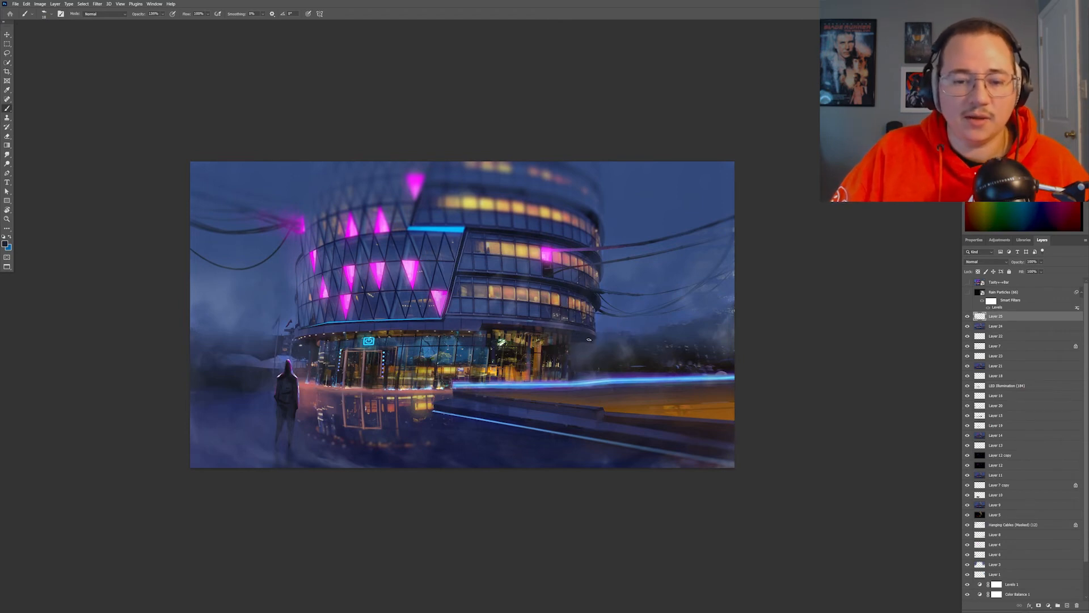
{"action": "left_click", "coordinate": [580, 339], "text": "alt"}
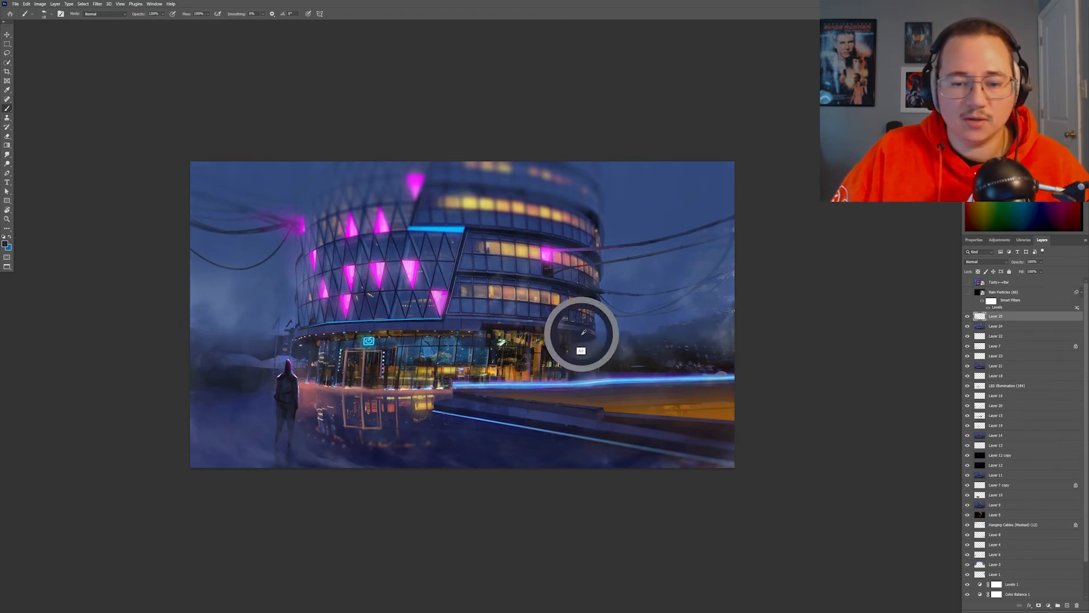
Show the Rain Particles layer and rasterize its smart object for direct editing.
{"action": "left_click", "coordinate": [968, 293]}
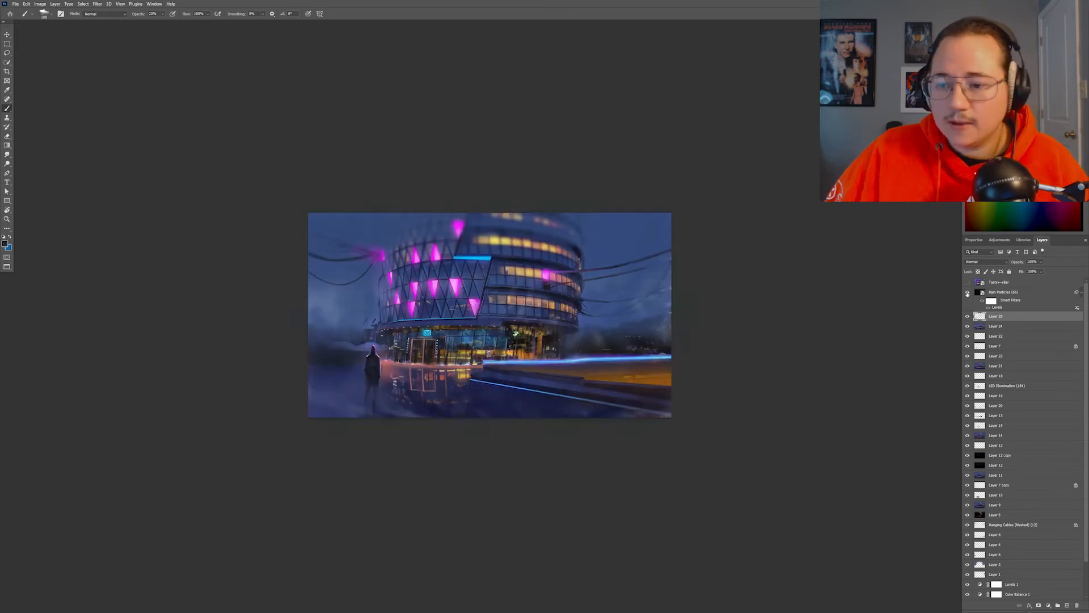
{"action": "left_click", "coordinate": [1018, 293]}
{"action": "left_click", "coordinate": [545, 318]}
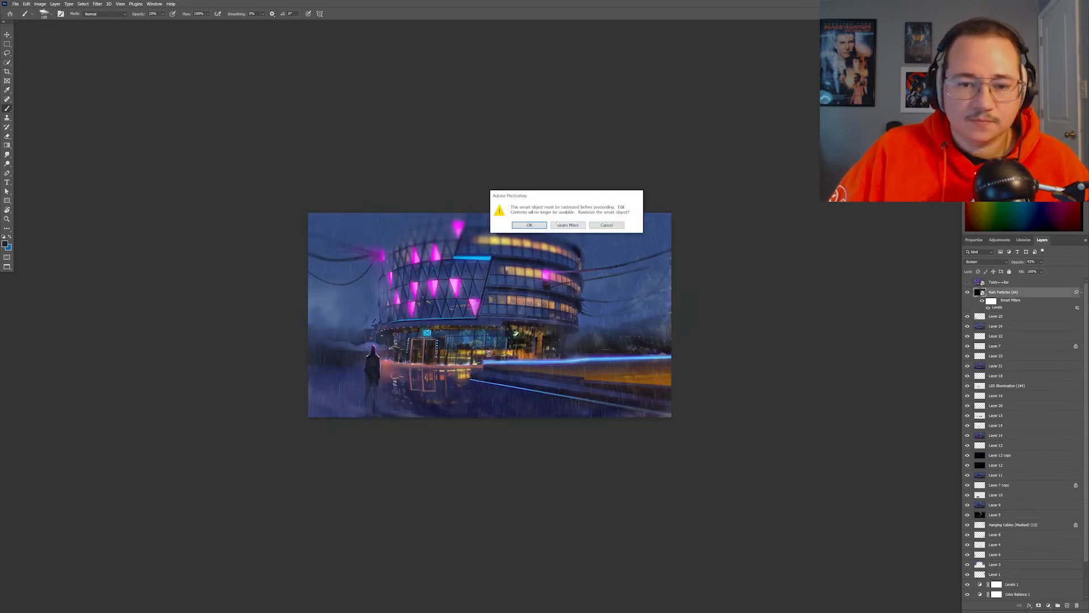
{"action": "left_click", "coordinate": [530, 225]}
Set up the Eraser with a textured cloud brush for thinning the rain on the Rain Particles layer.
{"action": "key", "text": "w"}
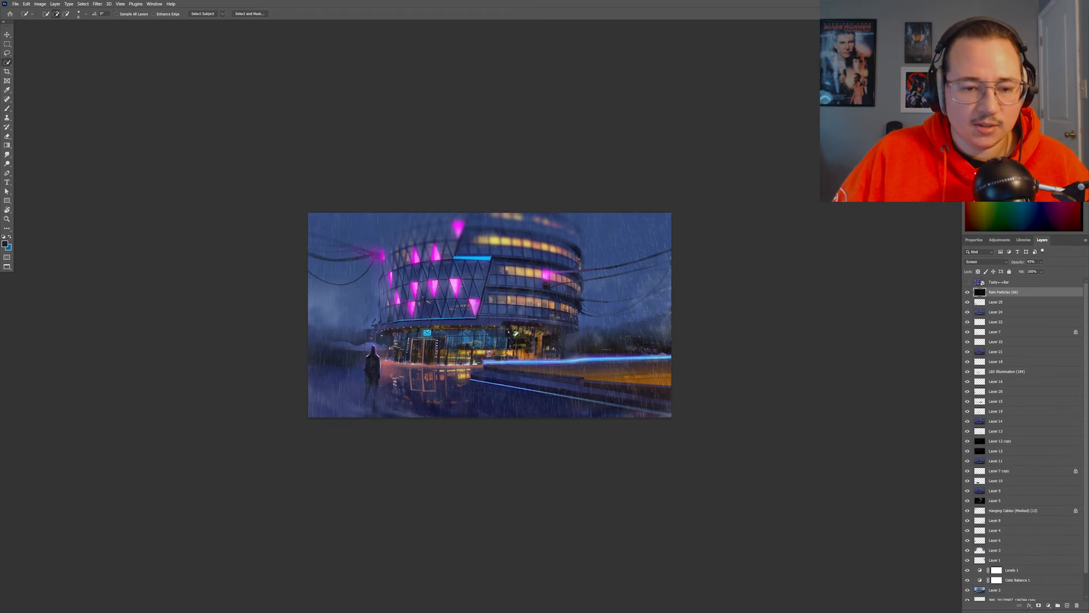
{"action": "key", "text": "ctrl+minus"}
{"action": "key", "text": "ctrl+minus"}
{"action": "key", "text": "ctrl+minus"}
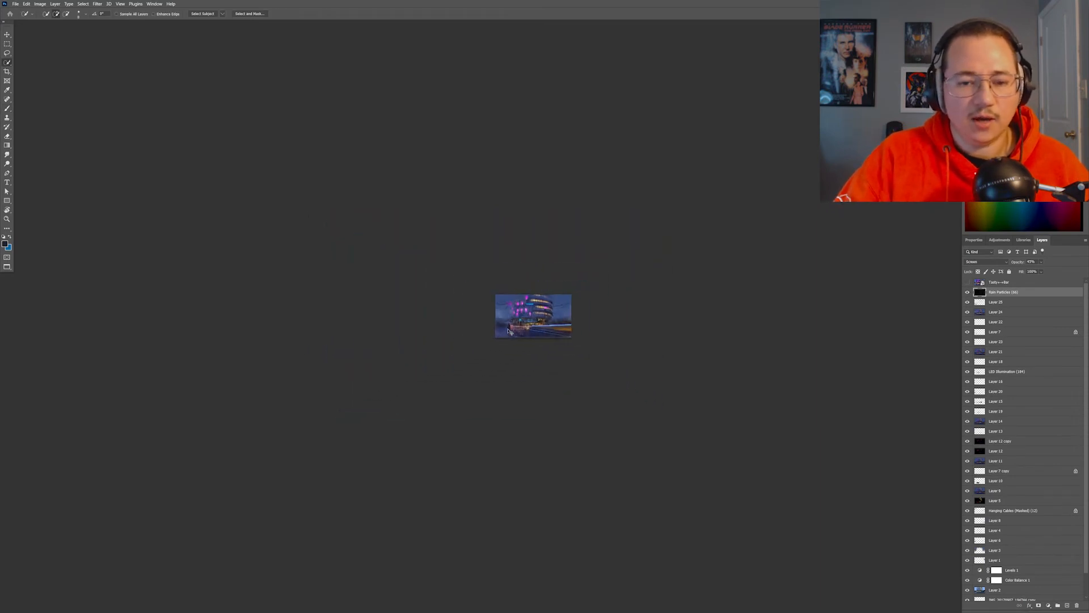
{"action": "key", "text": "b"}
{"action": "right_click", "coordinate": [514, 271]}
{"action": "left_click", "coordinate": [544, 249]}
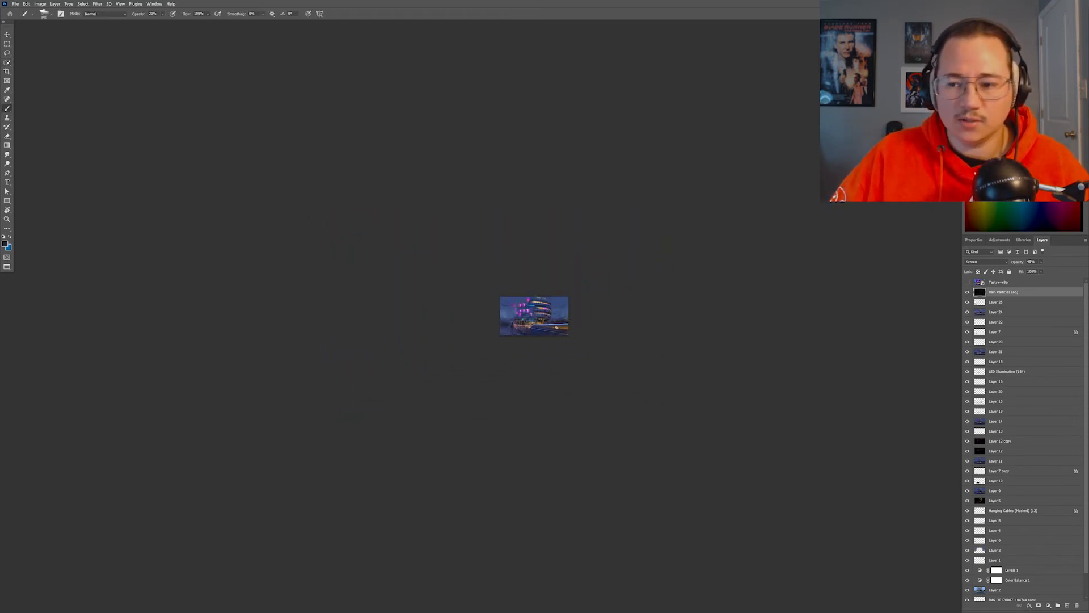
{"action": "key", "text": "e"}
{"action": "right_click", "coordinate": [548, 324]}
{"action": "left_click", "coordinate": [637, 219]}
{"action": "key", "text": "ctrl+plus"}
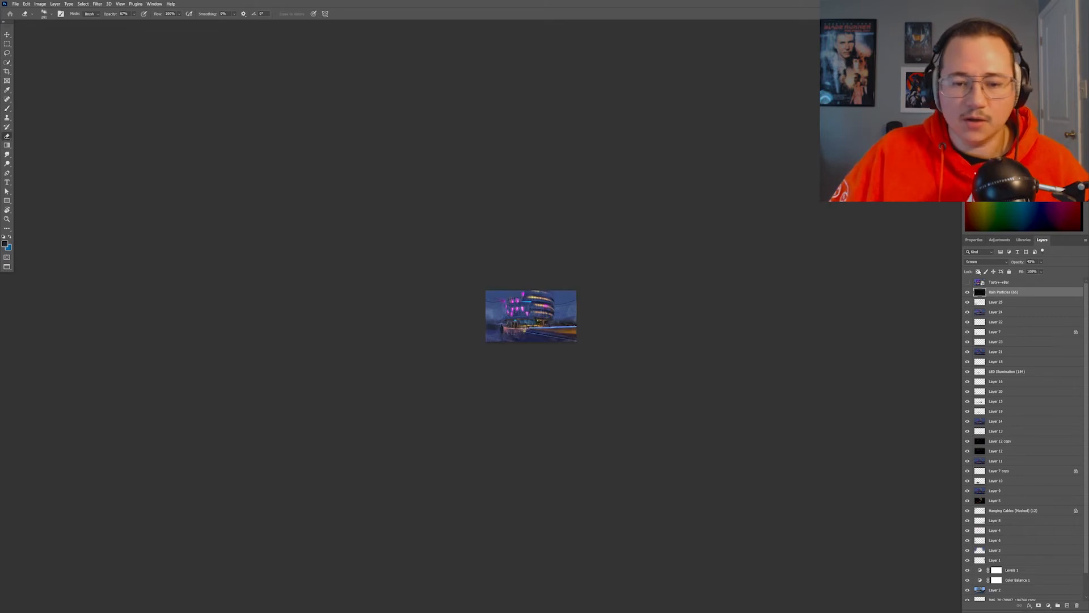
Compare the painting with the rain layer shown and hidden.
{"action": "left_click", "coordinate": [967, 292]}
{"action": "left_click", "coordinate": [967, 293]}
{"action": "key", "text": "ctrl+plus"}
{"action": "key", "text": "ctrl+plus"}
{"action": "key", "text": "ctrl+plus"}
{"action": "key", "text": "ctrl+plus"}
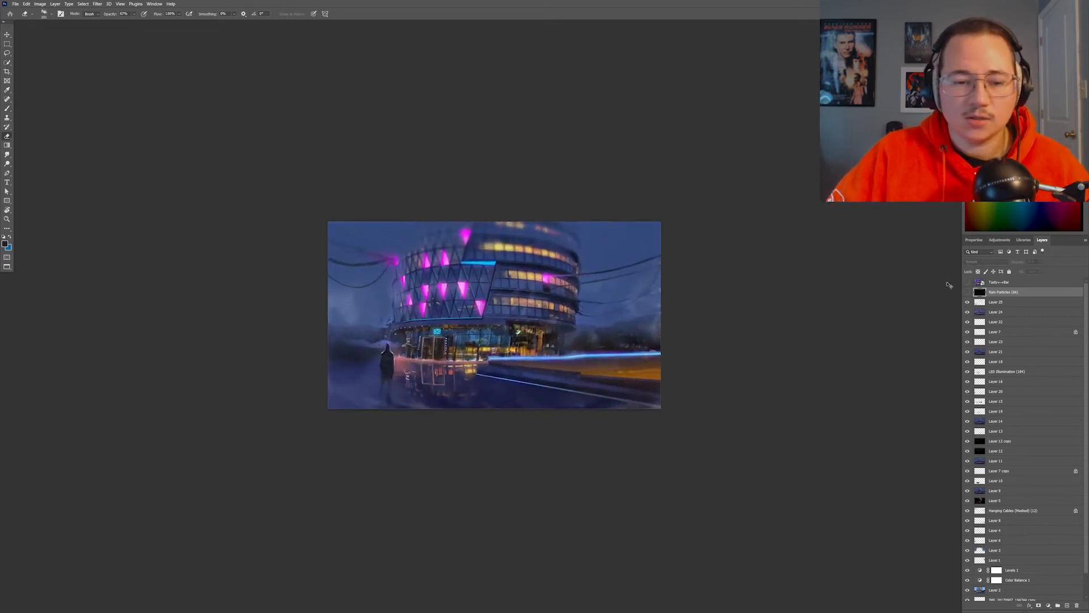
Show the rain layer and thin the rain around the figure and building with a cloud-shaped eraser.
{"action": "left_click", "coordinate": [968, 292]}
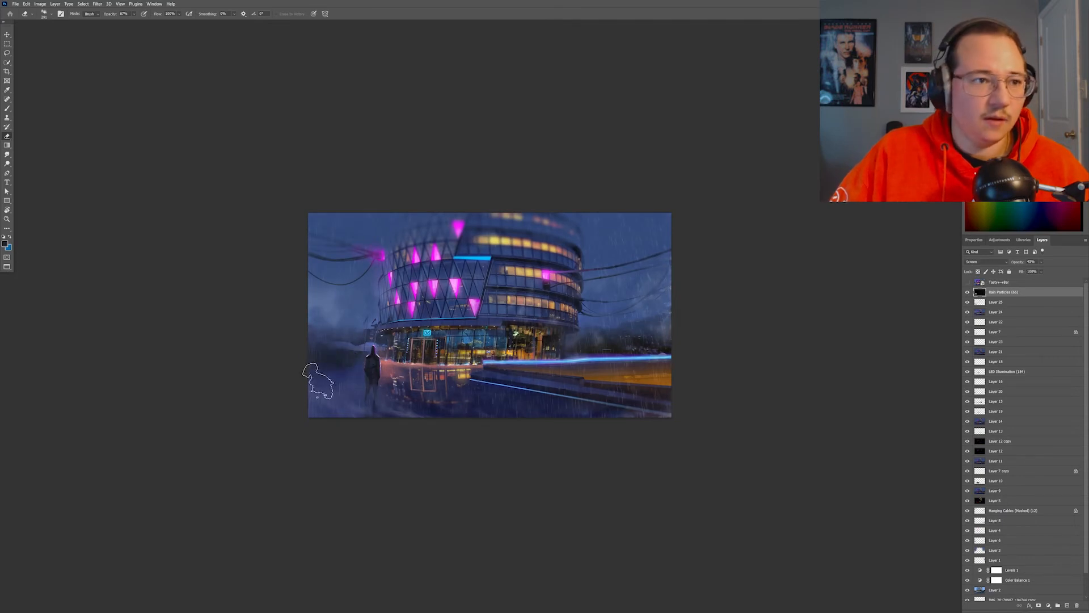
{"action": "right_click", "coordinate": [386, 284]}
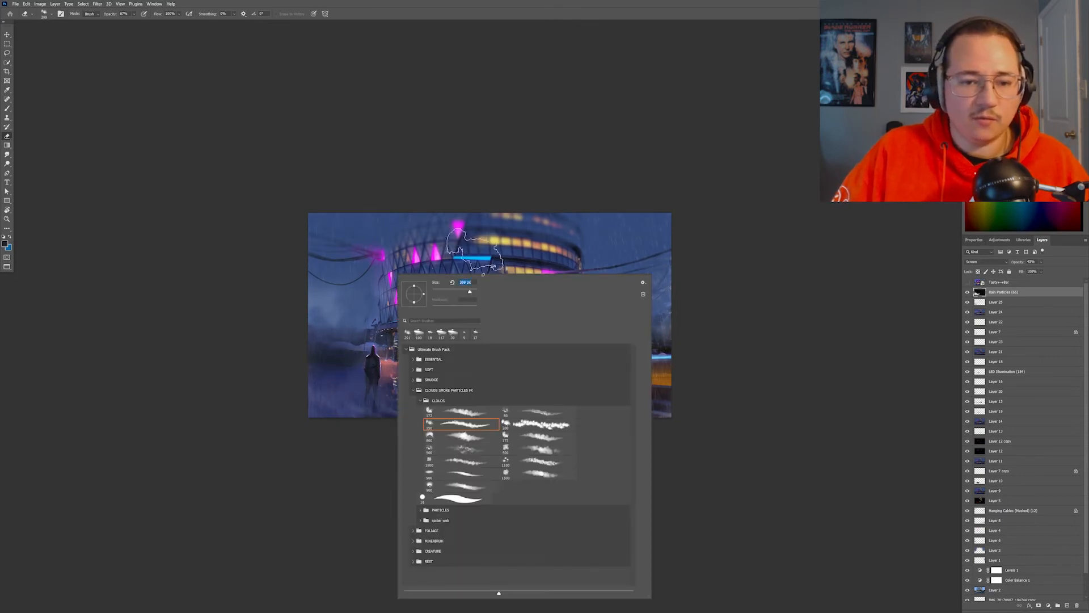
{"action": "left_click", "coordinate": [498, 196]}
{"action": "key", "text": "ctrl+plus"}
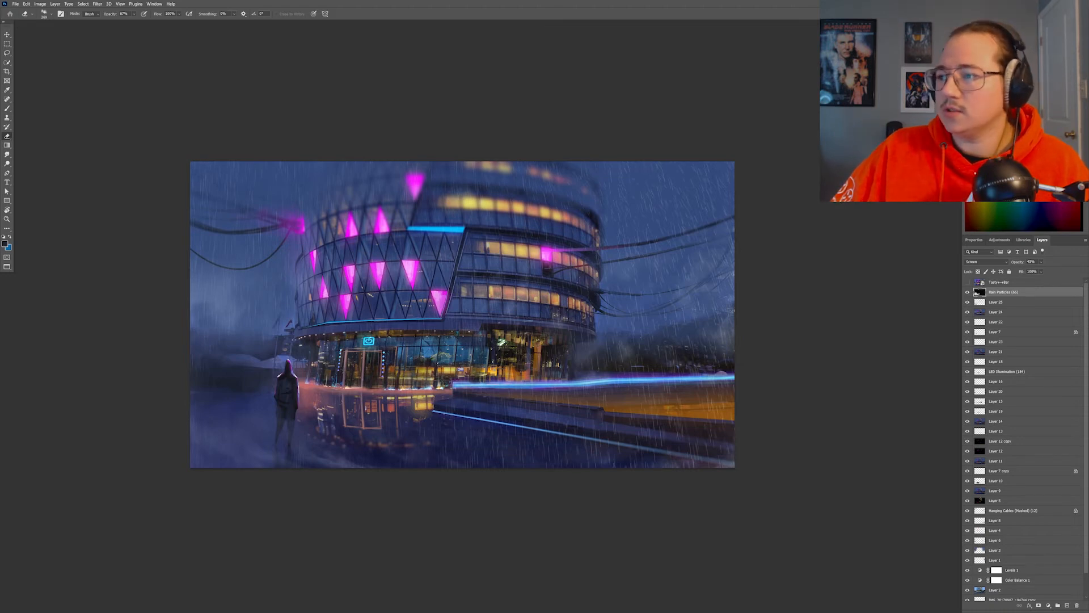
Place the rainy night street-lamp photo above the rain layer, commit it at its default size and hide it.
{"action": "left_click_drag", "start_coordinate": [1088, 284], "coordinate": [499, 335]}
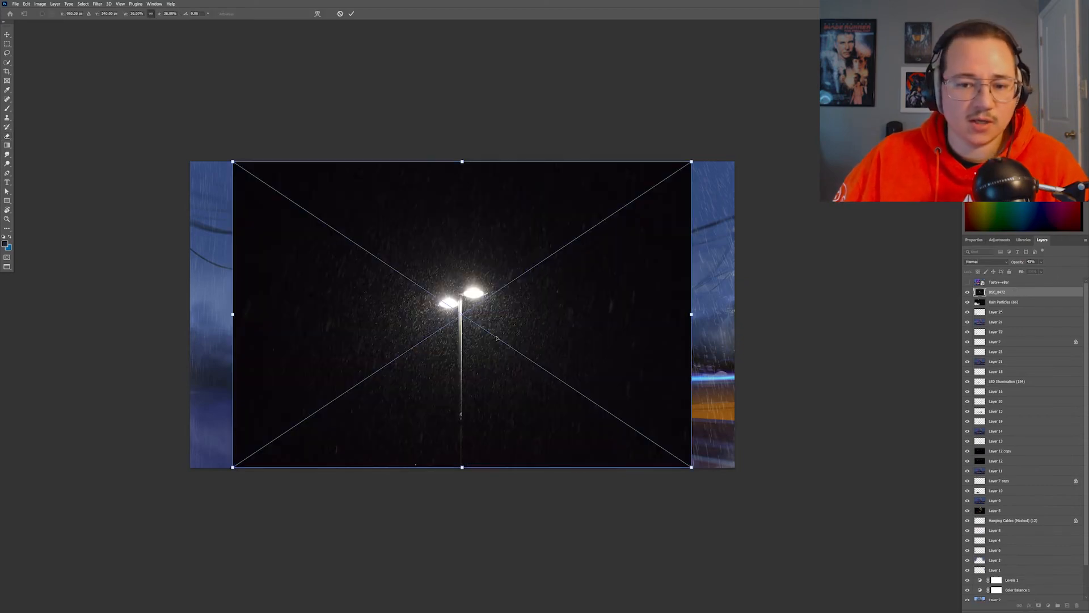
{"action": "key", "text": "Return"}
{"action": "key", "text": "ctrl+plus"}
{"action": "key", "text": "ctrl+minus"}
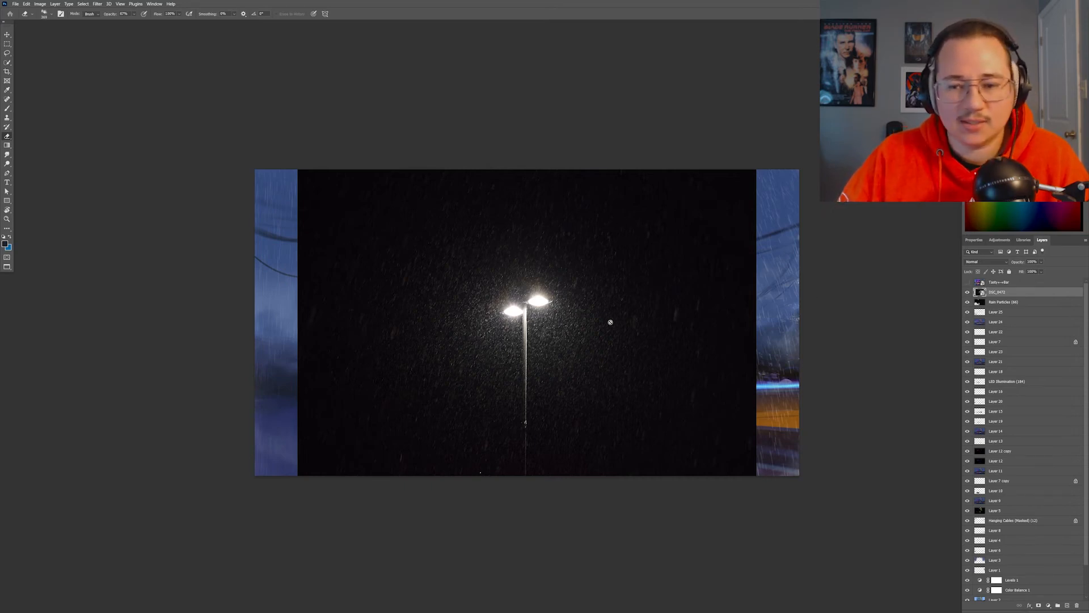
{"action": "key", "text": "ctrl+comma"}
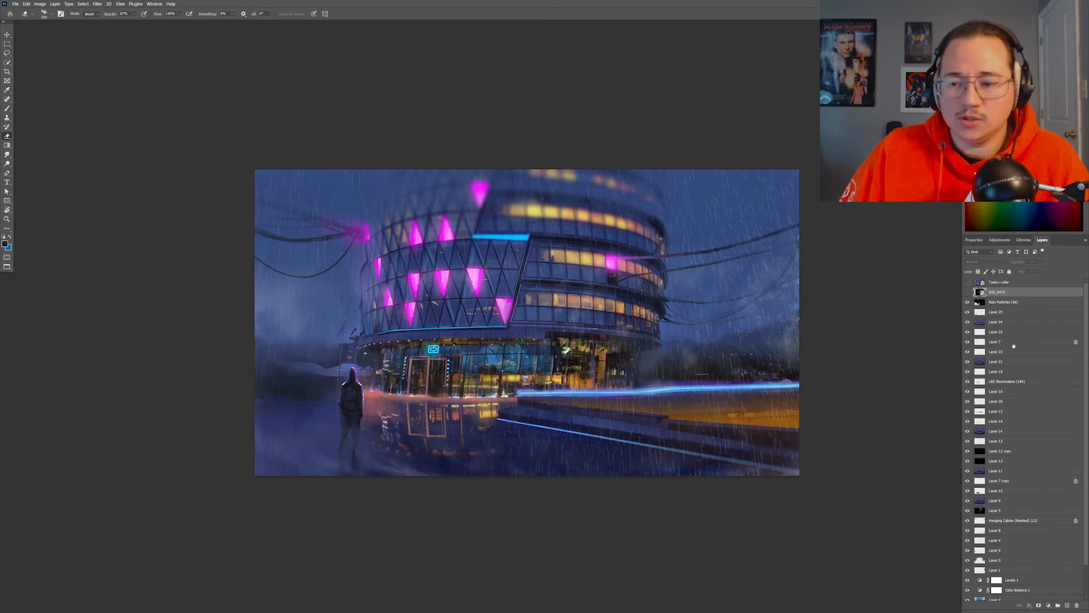
Set the Rain Particles layer's blending mode to Color Dodge.
{"action": "left_click", "coordinate": [977, 302]}
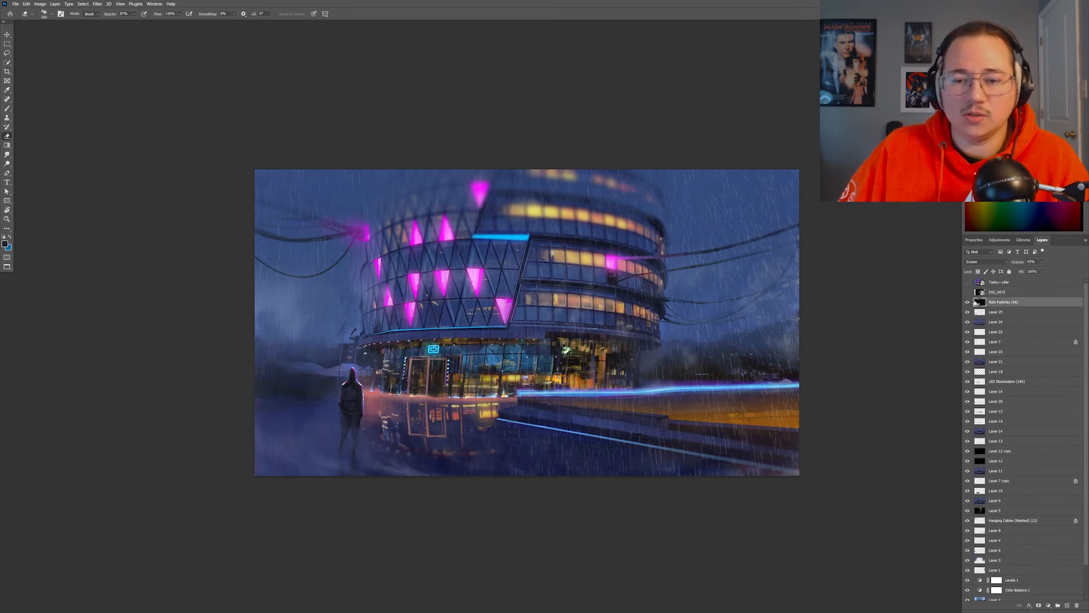
{"action": "left_click", "coordinate": [983, 263]}
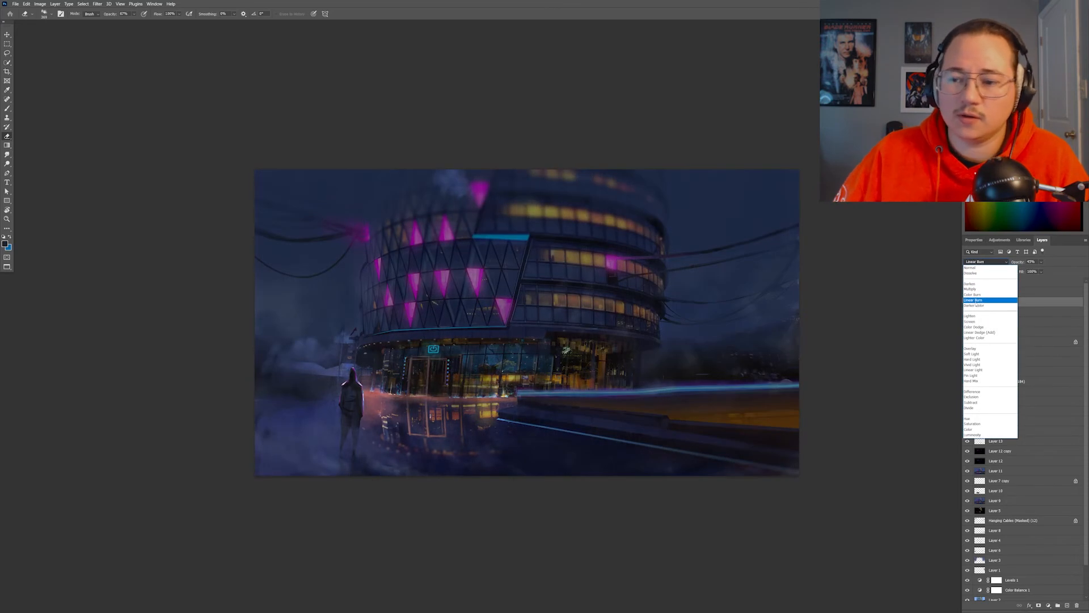
{"action": "left_click", "coordinate": [974, 327]}
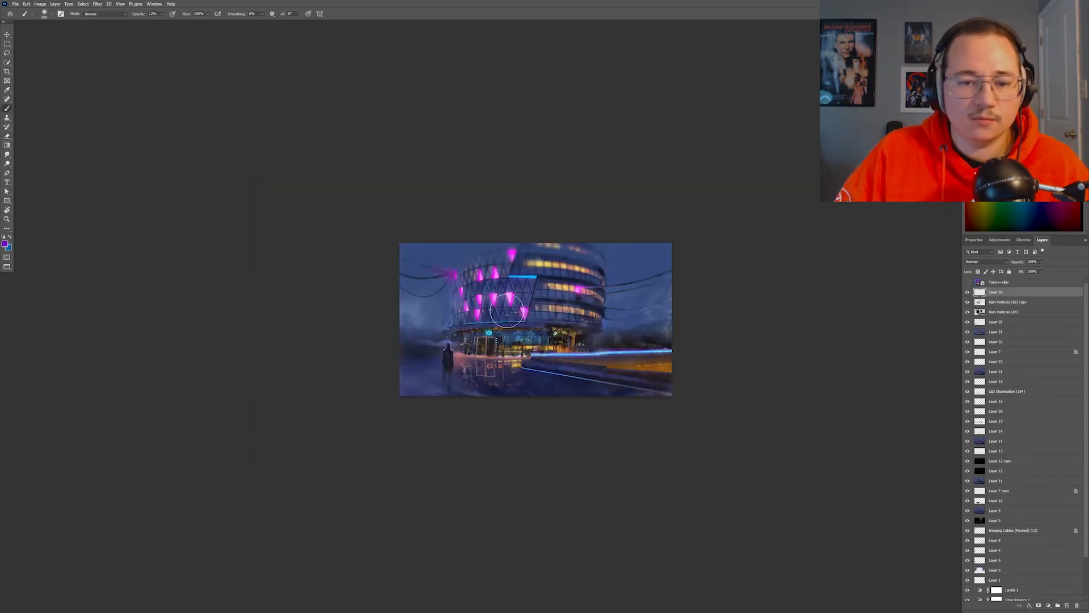
Paint extra glow along the light strip and wall using colours sampled from the painting.
{"action": "left_click", "coordinate": [539, 358], "text": "alt"}
{"action": "left_click", "coordinate": [650, 367], "text": "alt"}
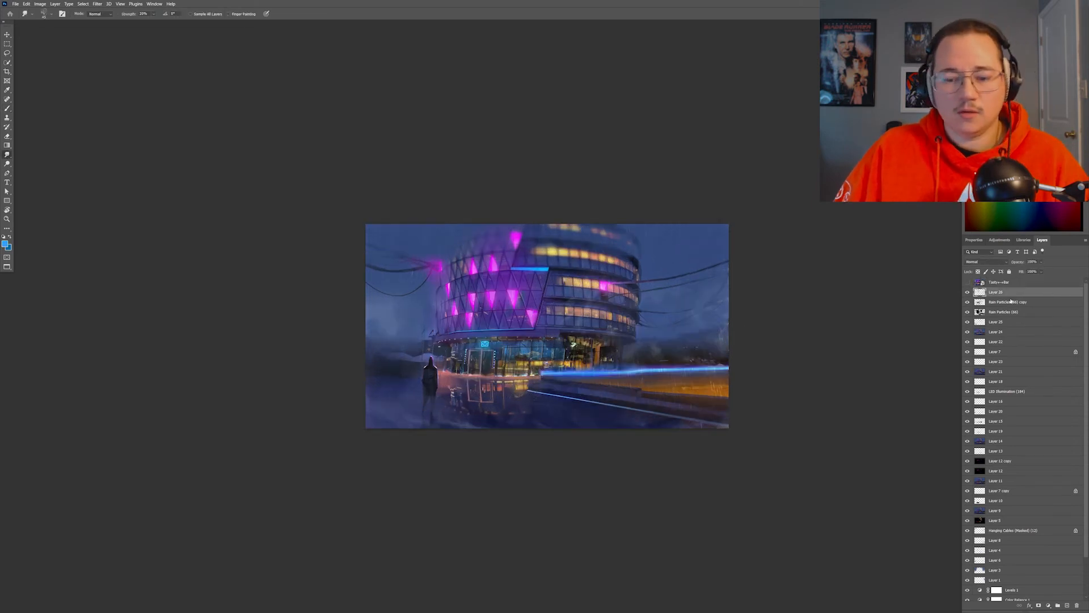
Raise the merged layer's contrast with Levels by moving both input end points inward, and stamp all visible layers into a new top layer.
{"action": "key", "text": "ctrl+l"}
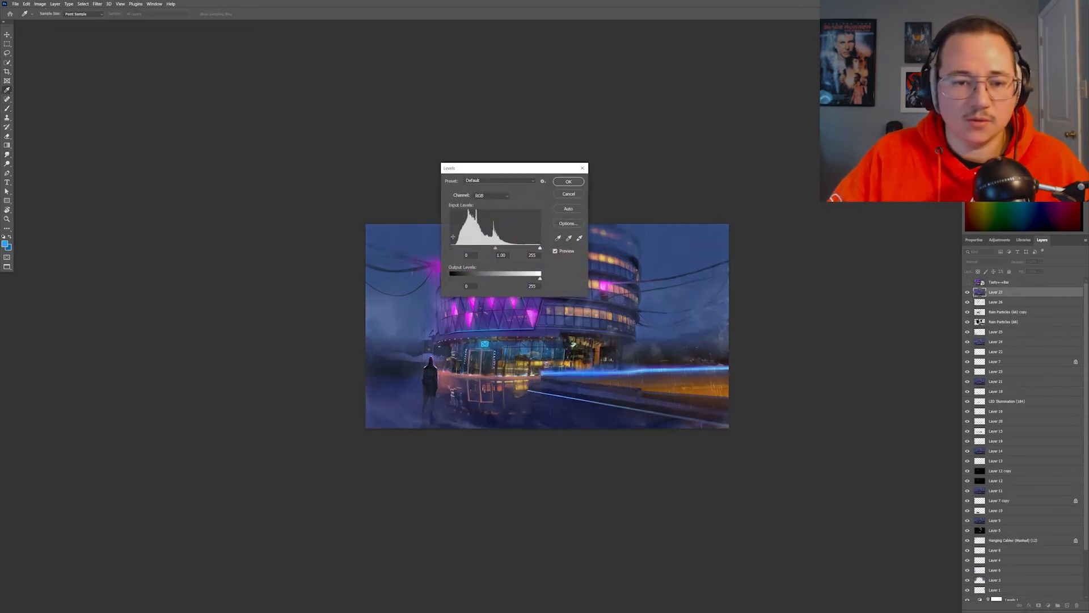
{"action": "left_click_drag", "start_coordinate": [452, 248], "coordinate": [455, 248]}
{"action": "left_click_drag", "start_coordinate": [540, 247], "coordinate": [536, 249]}
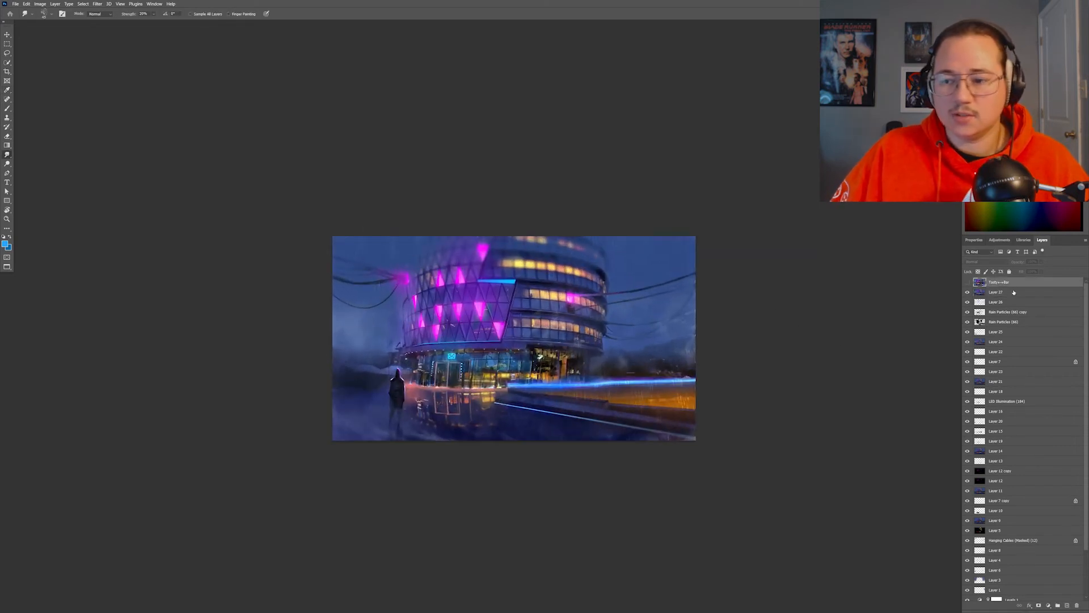
{"action": "left_click", "coordinate": [1014, 294]}
{"action": "key", "text": "ctrl+shift+alt+e"}
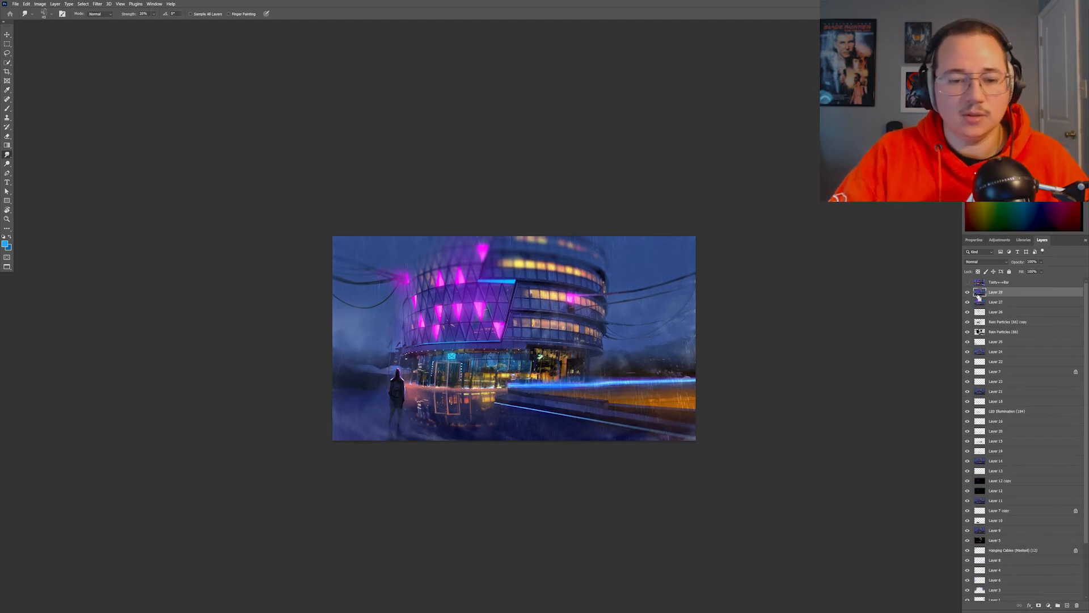
Examine the contrast, rain, facade glow and light strip up close and in the full view.
{"action": "key", "text": "ctrl+plus"}
{"action": "key", "text": "ctrl+plus"}
{"action": "key", "text": "ctrl+plus"}
{"action": "key", "text": "ctrl+minus"}
{"action": "key", "text": "ctrl+minus"}
{"action": "left_click_drag", "start_coordinate": [550, 349], "coordinate": [521, 292]}
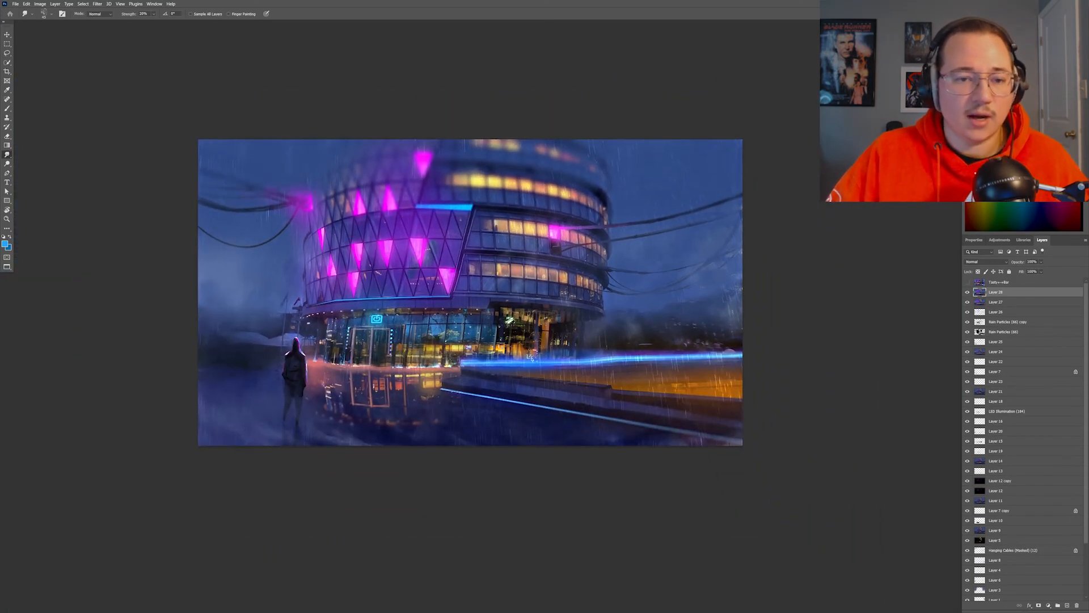
{"action": "key", "text": "ctrl+plus"}
{"action": "key", "text": "ctrl+plus"}
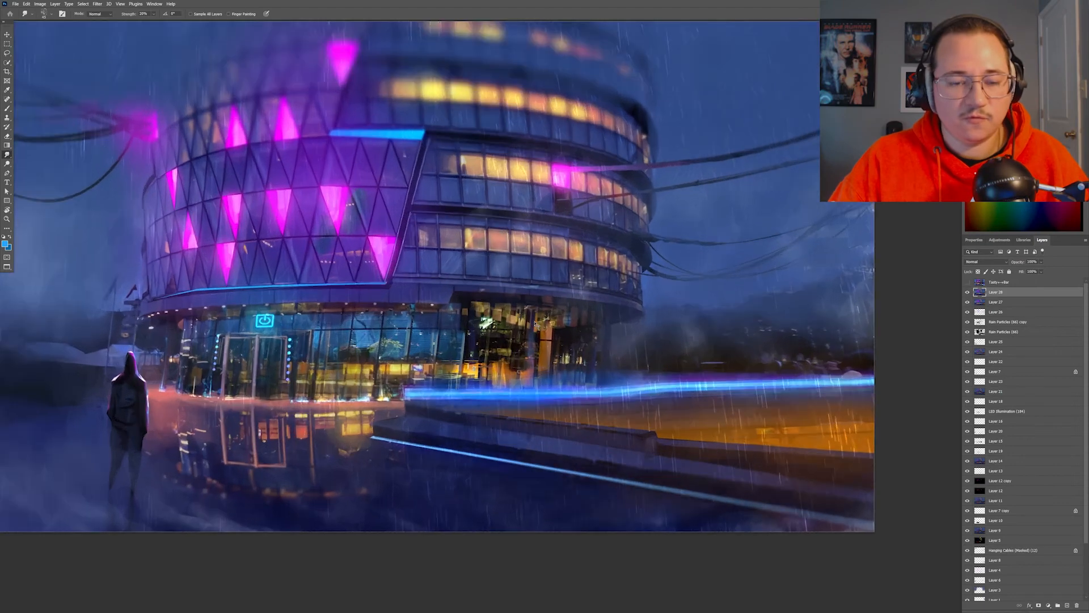
{"action": "left_click_drag", "start_coordinate": [425, 320], "coordinate": [503, 362]}
{"action": "key", "text": "ctrl+0"}
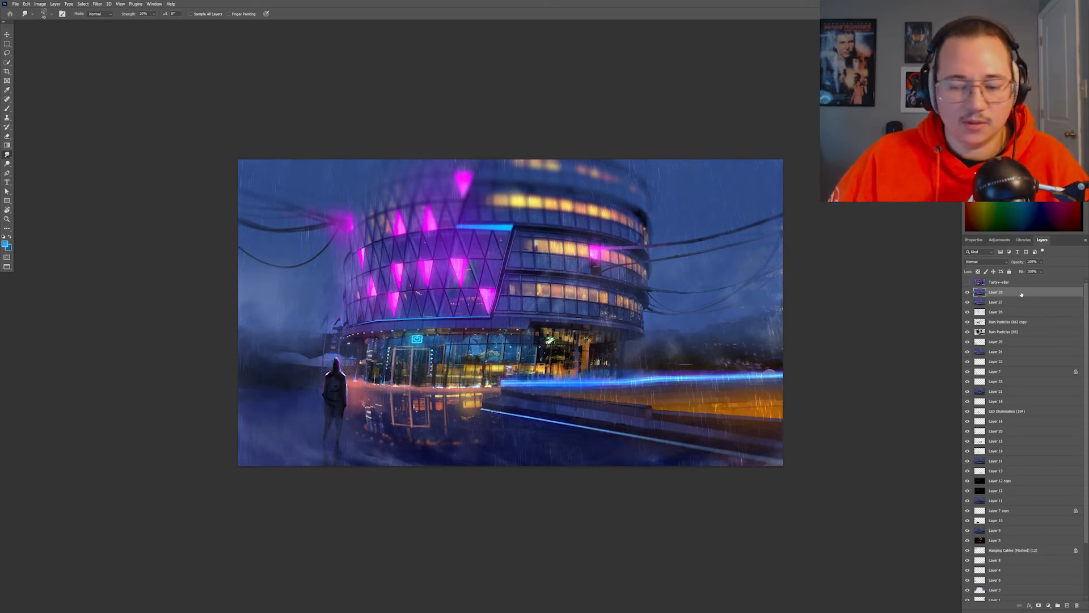
Delete the top merged layer and undo the deletion.
{"action": "key", "text": "Delete"}
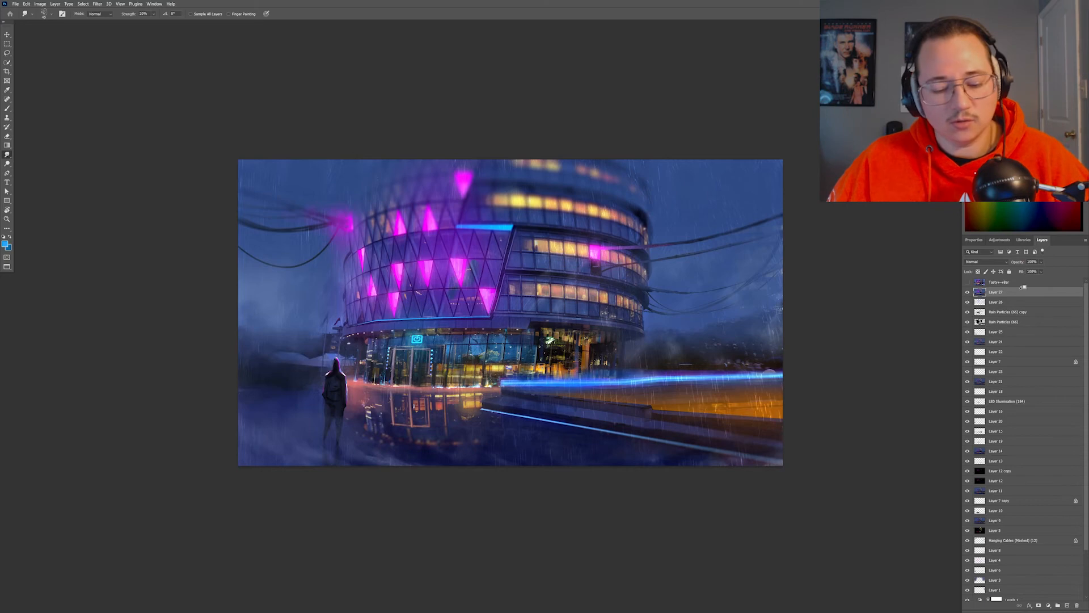
{"action": "key", "text": "ctrl+z"}
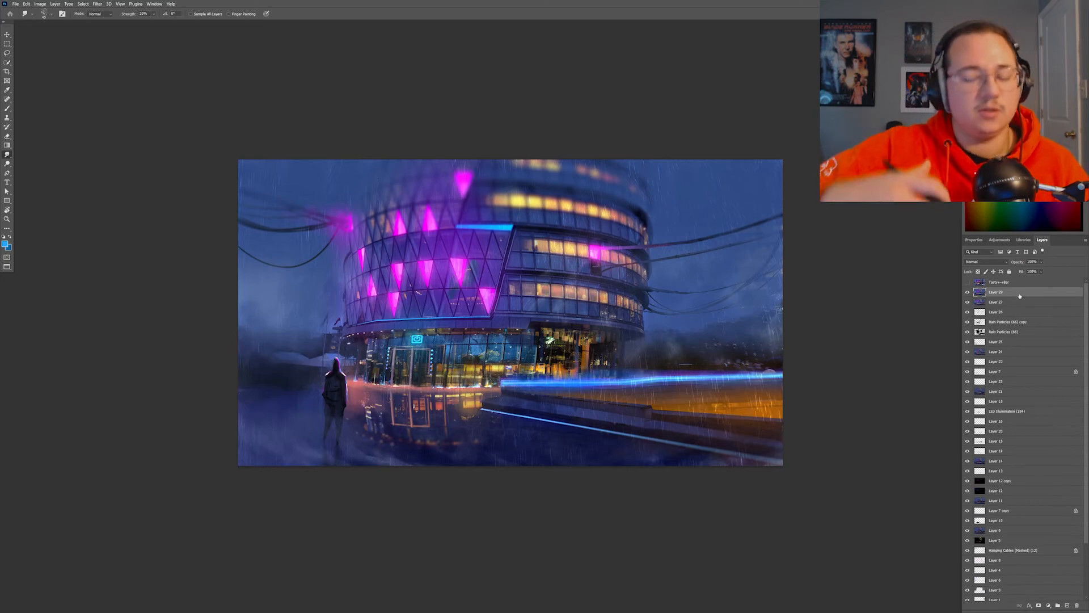
Open the Lens Correction filter on the merged layer and magnify the rain streaks over the orange area.
{"action": "left_click", "coordinate": [108, 4]}
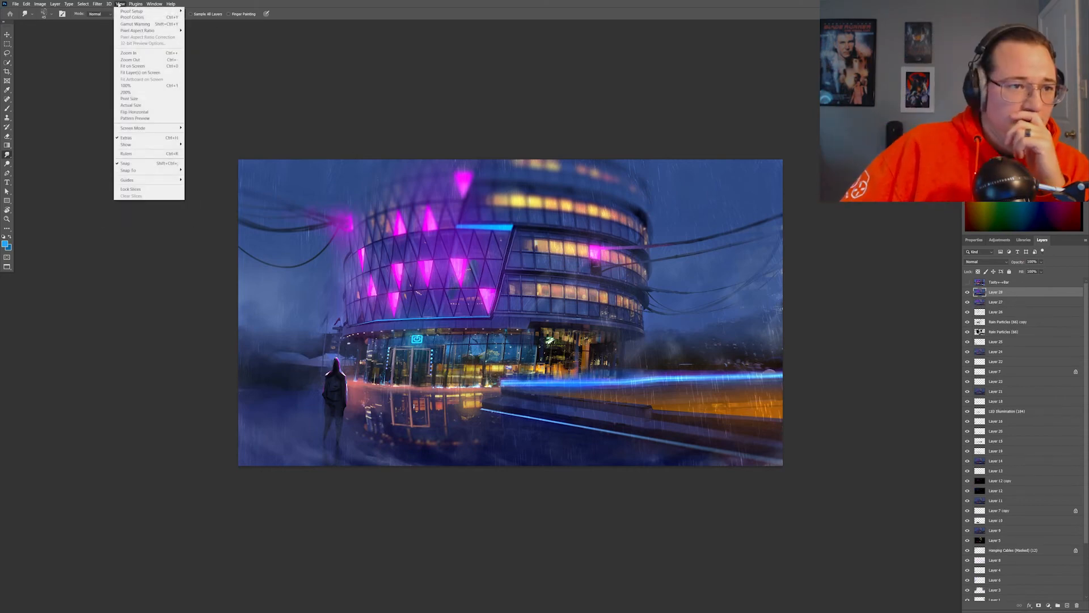
{"action": "left_click", "coordinate": [125, 61]}
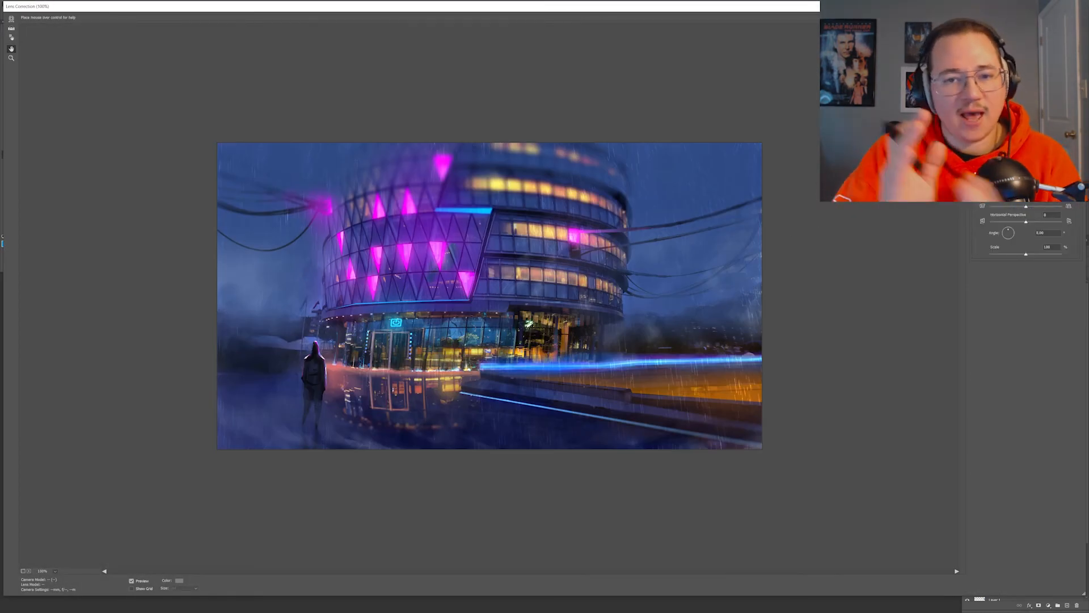
{"action": "key", "text": "ctrl+plus"}
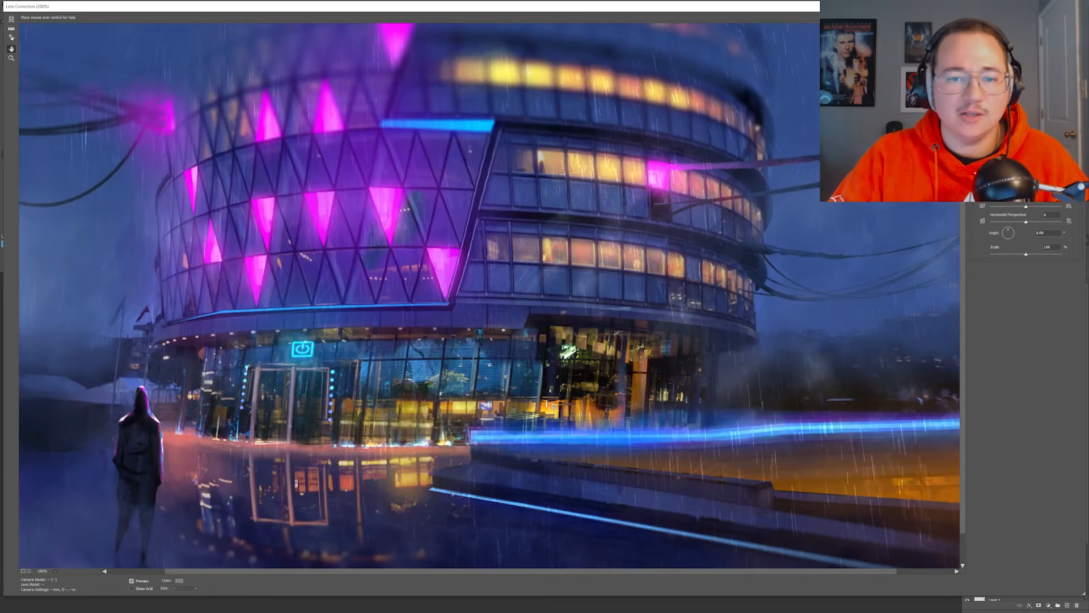
{"action": "left_click_drag", "start_coordinate": [664, 346], "coordinate": [568, 331]}
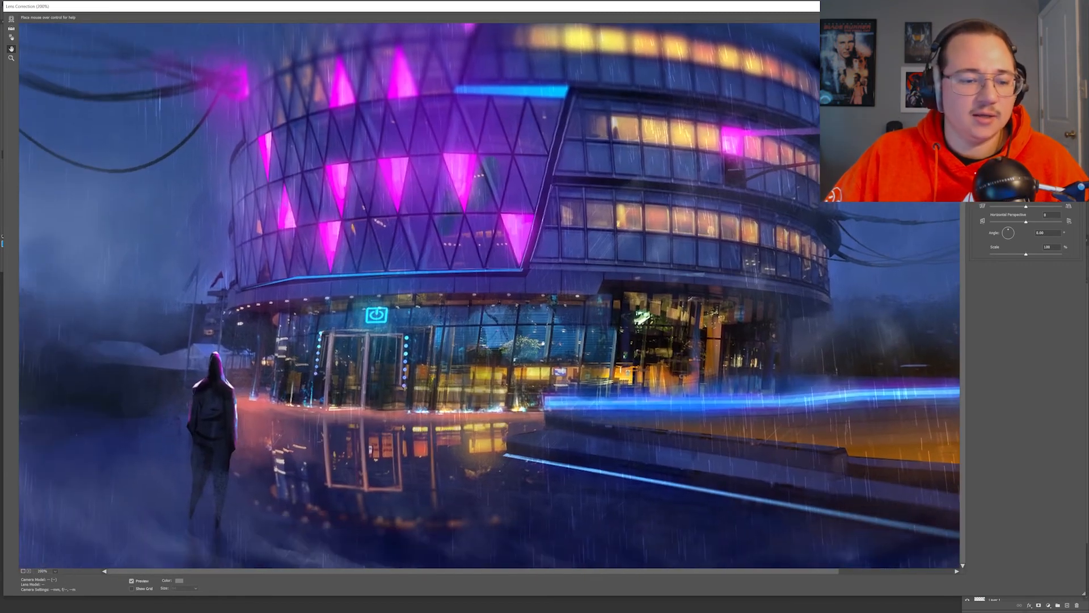
{"action": "left_click_drag", "start_coordinate": [678, 331], "coordinate": [595, 341]}
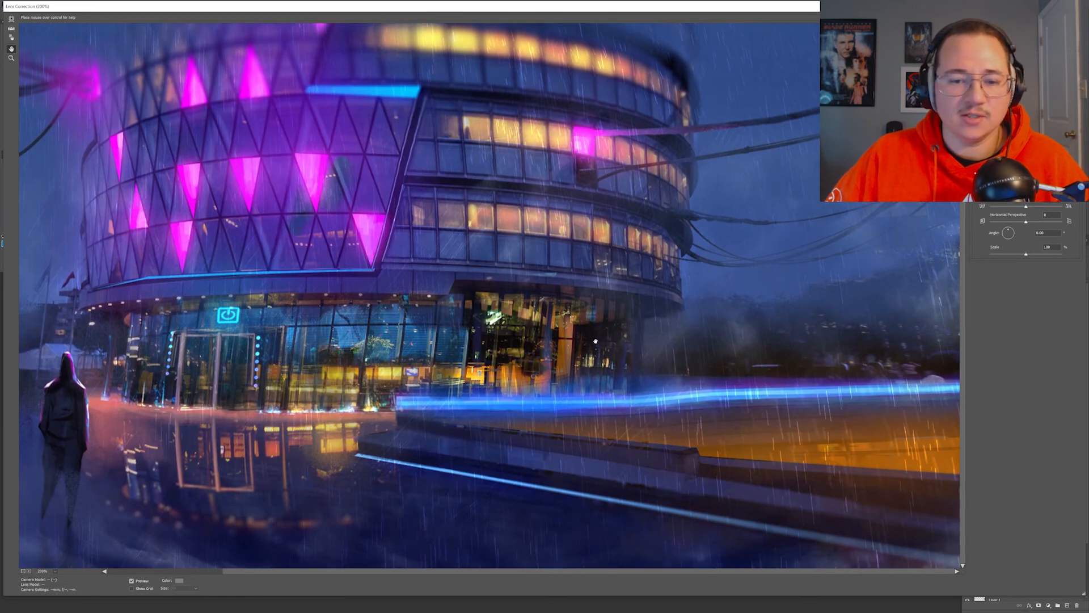
{"action": "left_click_drag", "start_coordinate": [674, 317], "coordinate": [669, 369]}
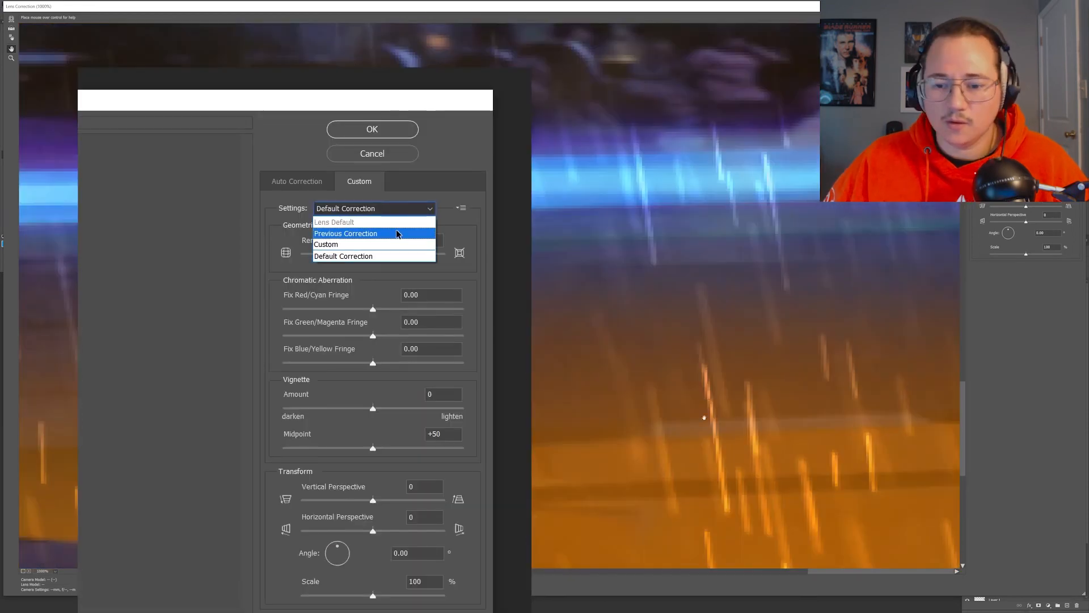
Try the previous correction settings, and return the lens correction to its defaults.
{"action": "left_click", "coordinate": [396, 233]}
{"action": "left_click", "coordinate": [403, 208]}
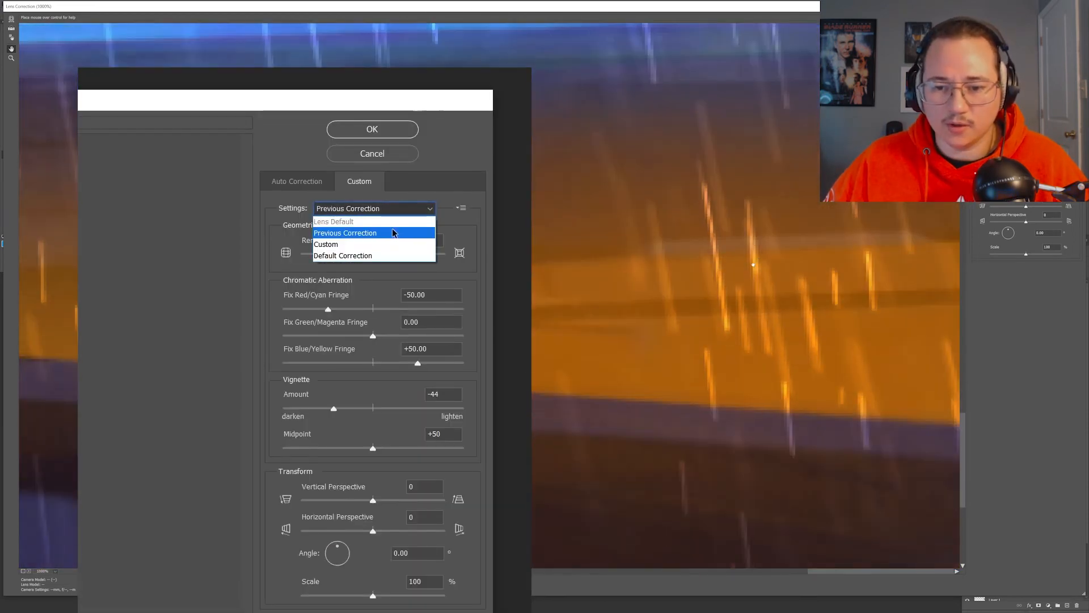
{"action": "left_click", "coordinate": [390, 258]}
Set the Red/Cyan fringe to -50 and the Blue/Yellow fringe to +50 to add chromatic aberration.
{"action": "left_click_drag", "start_coordinate": [373, 308], "coordinate": [326, 310]}
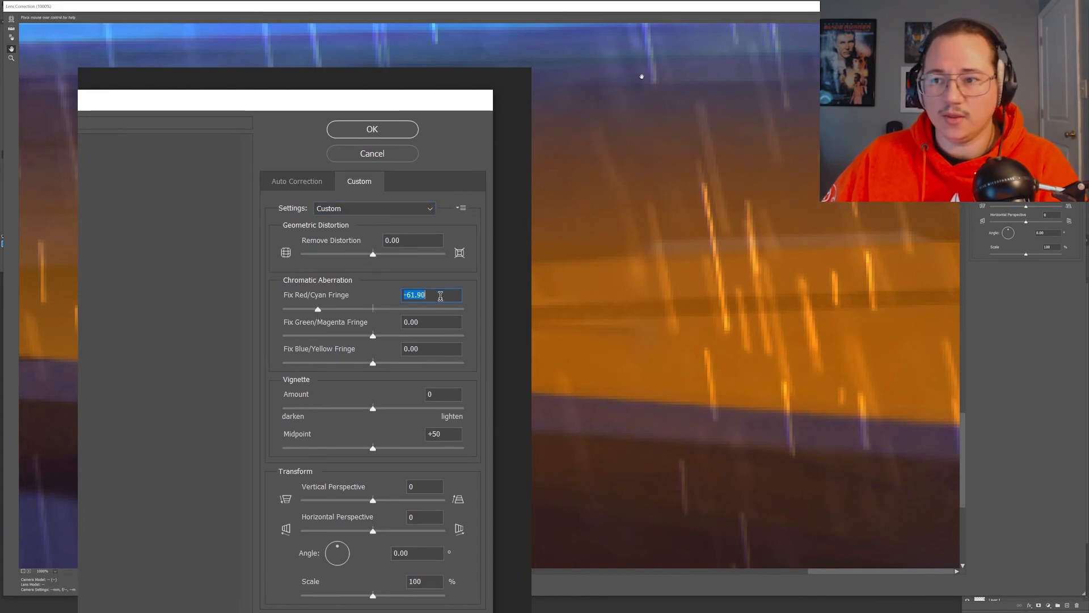
{"action": "type", "text": "-50"}
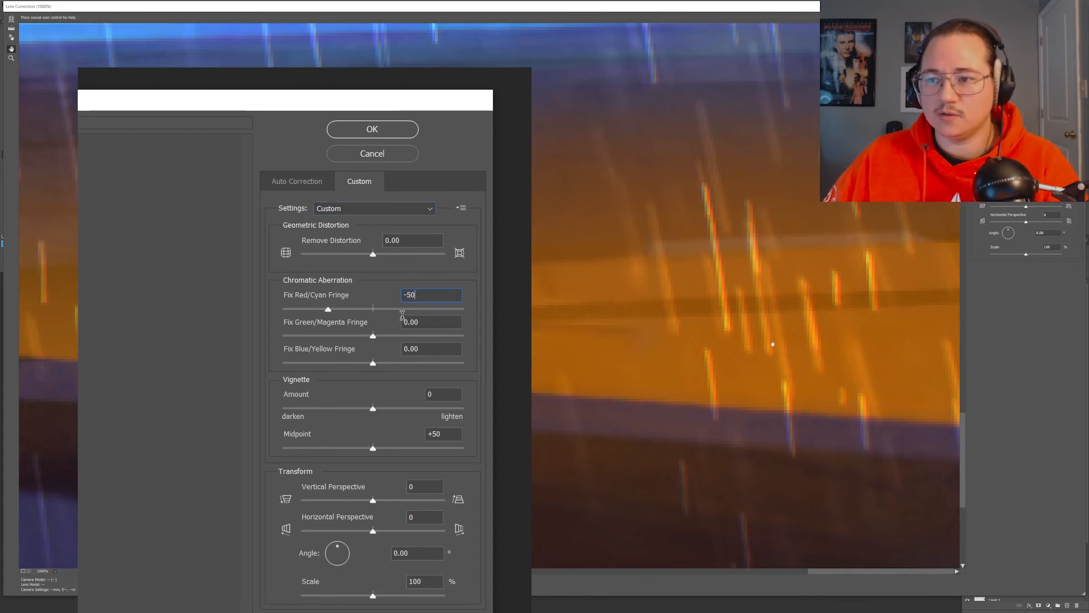
{"action": "left_click", "coordinate": [426, 349]}
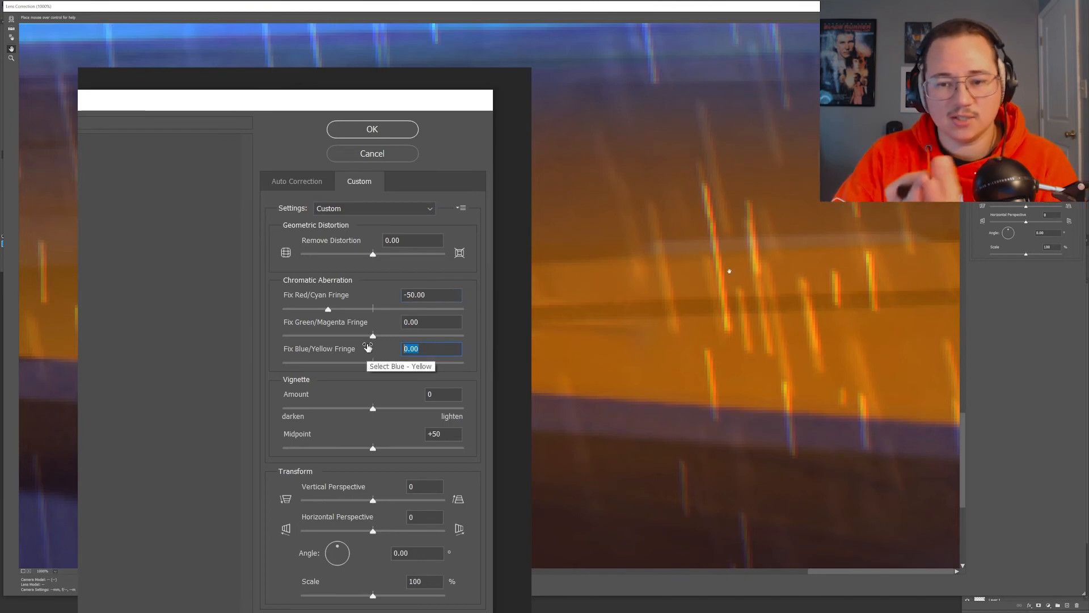
{"action": "type", "text": "-"}
{"action": "key", "text": "BackSpace"}
{"action": "type", "text": "650"}
{"action": "key", "text": "BackSpace"}
{"action": "key", "text": "BackSpace"}
{"action": "key", "text": "BackSpace"}
{"action": "type", "text": "50"}
{"action": "key", "text": "Return"}
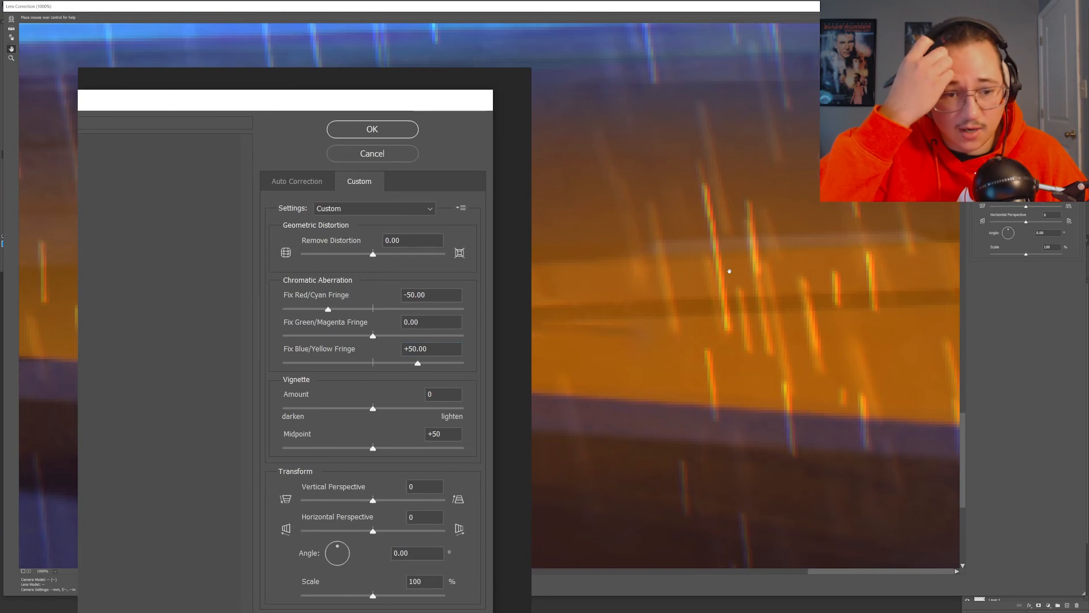
{"action": "key", "text": "ctrl+minus"}
{"action": "key", "text": "ctrl+minus"}
{"action": "key", "text": "ctrl+minus"}
{"action": "key", "text": "ctrl+minus"}
{"action": "key", "text": "ctrl+minus"}
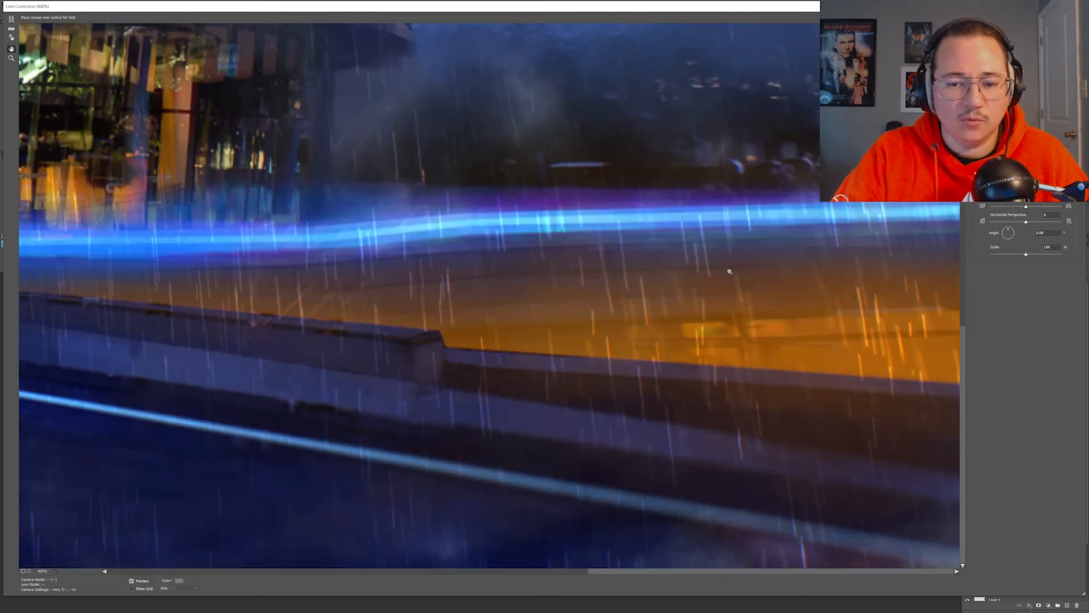
{"action": "key", "text": "ctrl+minus"}
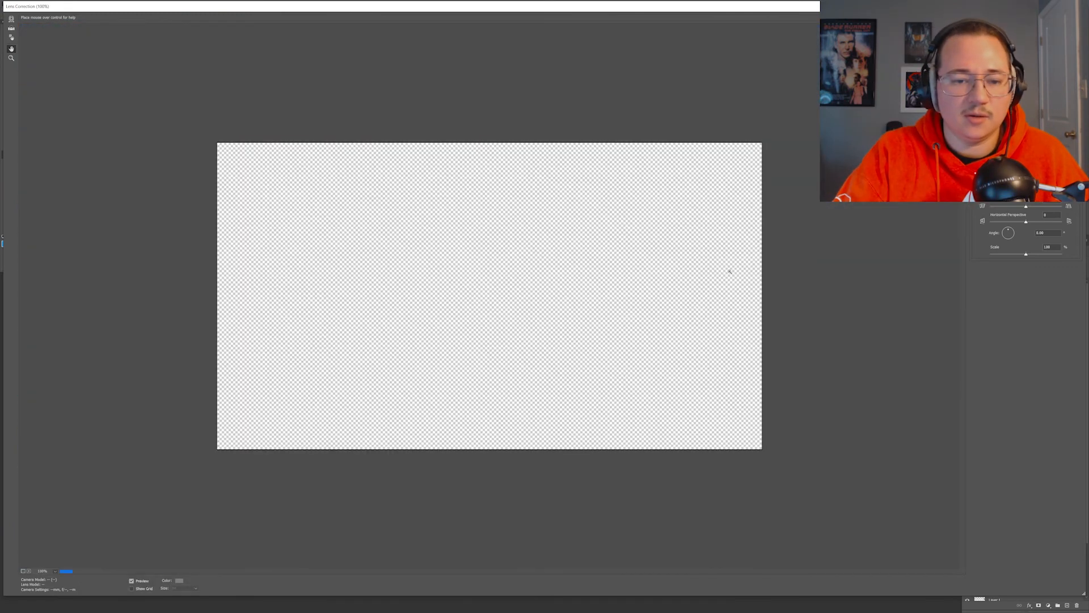
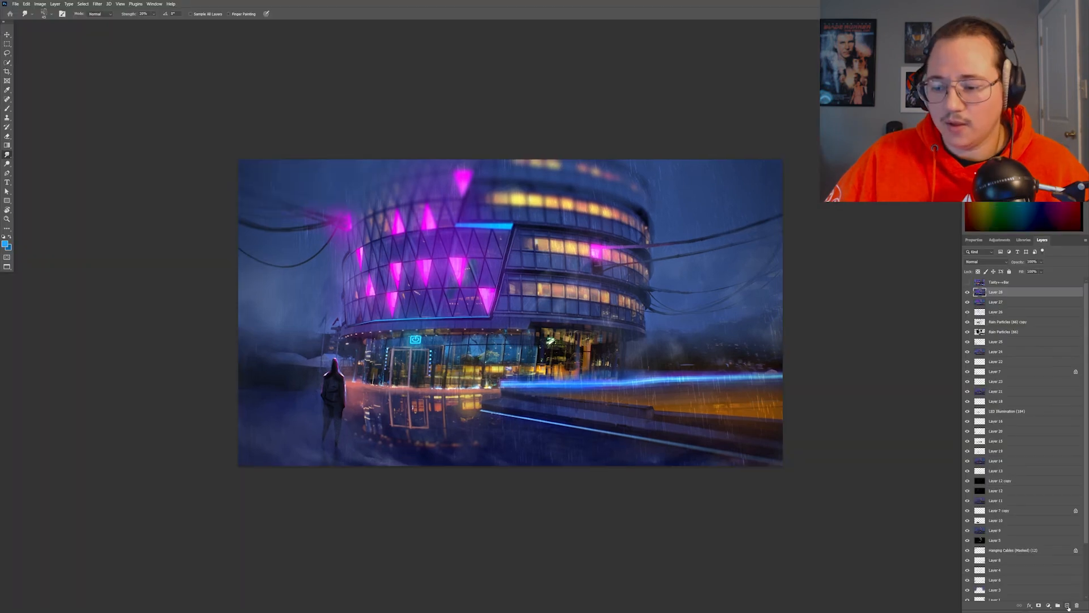
Create a new layer above the corrected image and fill the whole canvas with 50% gray.
{"action": "left_click", "coordinate": [1067, 605]}
{"action": "key", "text": "m"}
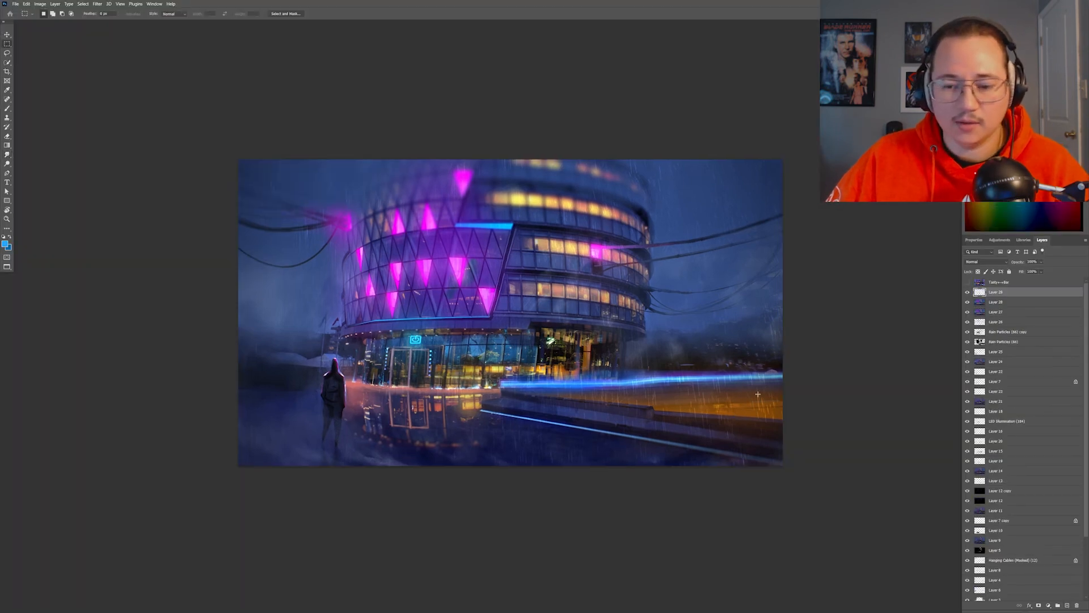
{"action": "left_click_drag", "start_coordinate": [815, 488], "coordinate": [200, 125]}
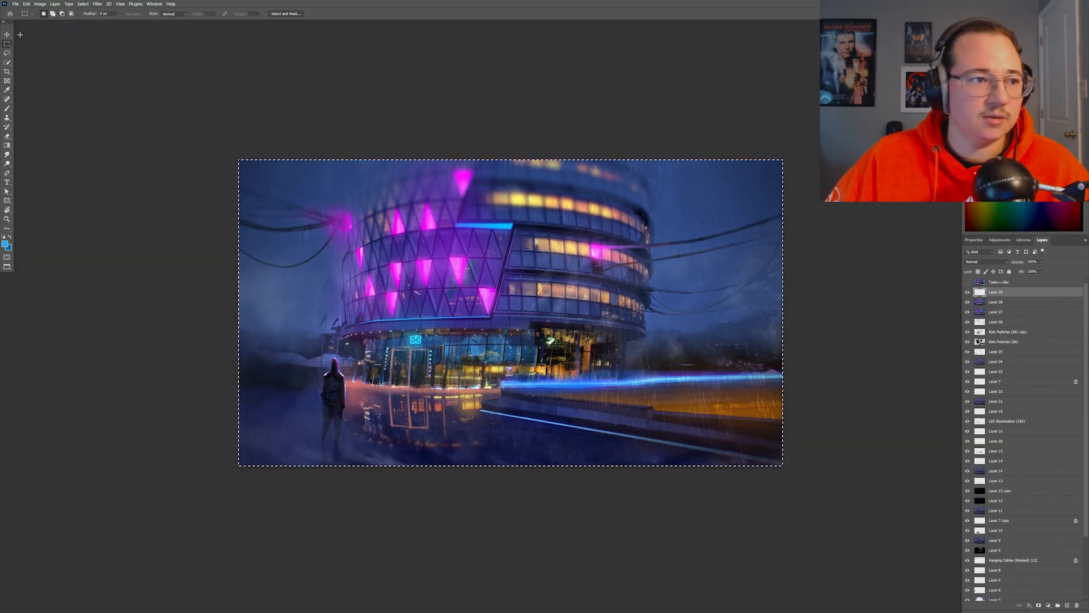
{"action": "right_click", "coordinate": [468, 260]}
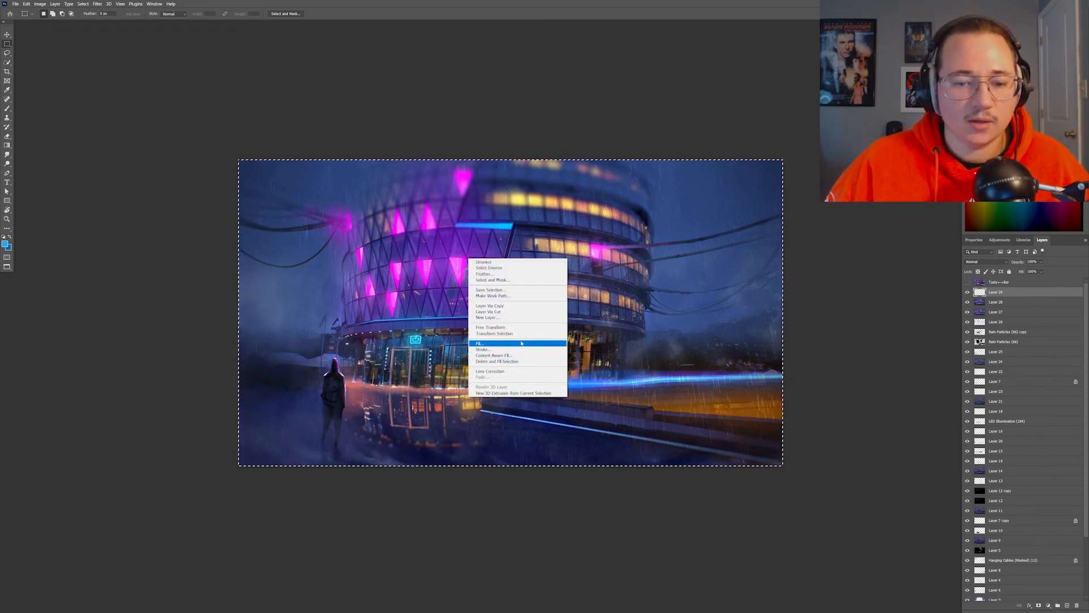
{"action": "left_click", "coordinate": [499, 371]}
{"action": "left_click", "coordinate": [101, 391]}
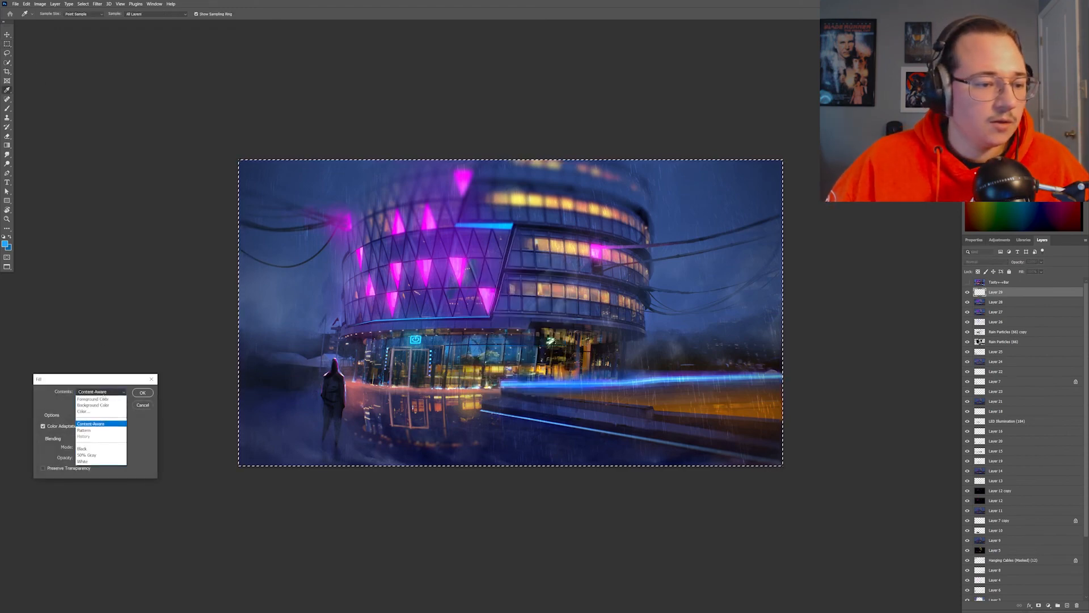
{"action": "left_click", "coordinate": [91, 455]}
{"action": "left_click", "coordinate": [142, 392]}
{"action": "key", "text": "ctrl+d"}
{"action": "key", "text": "ctrl+plus"}
{"action": "key", "text": "ctrl+plus"}
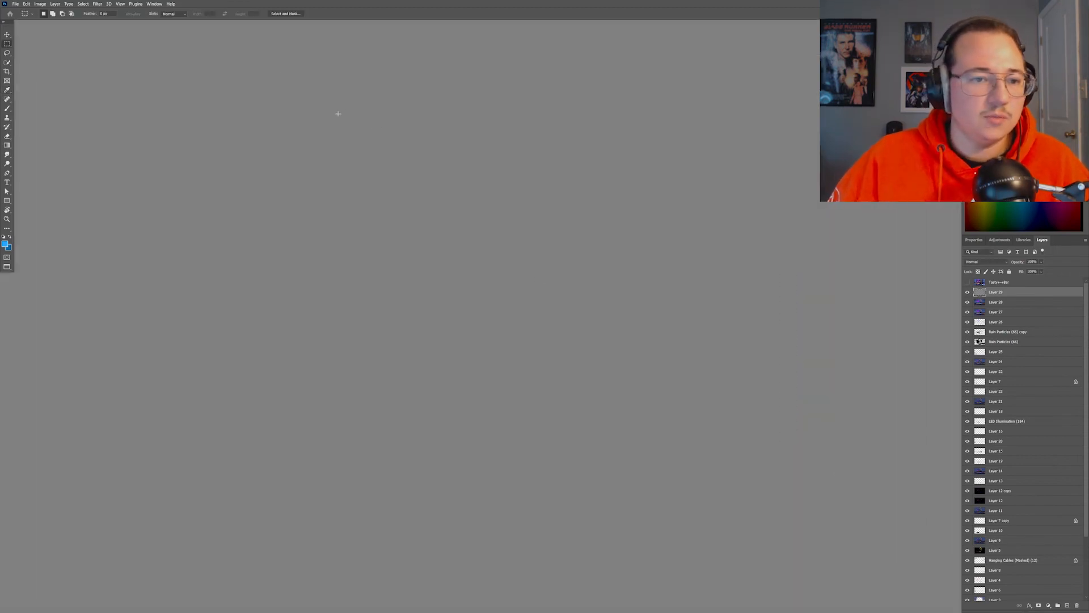
{"action": "left_click", "coordinate": [97, 4]}
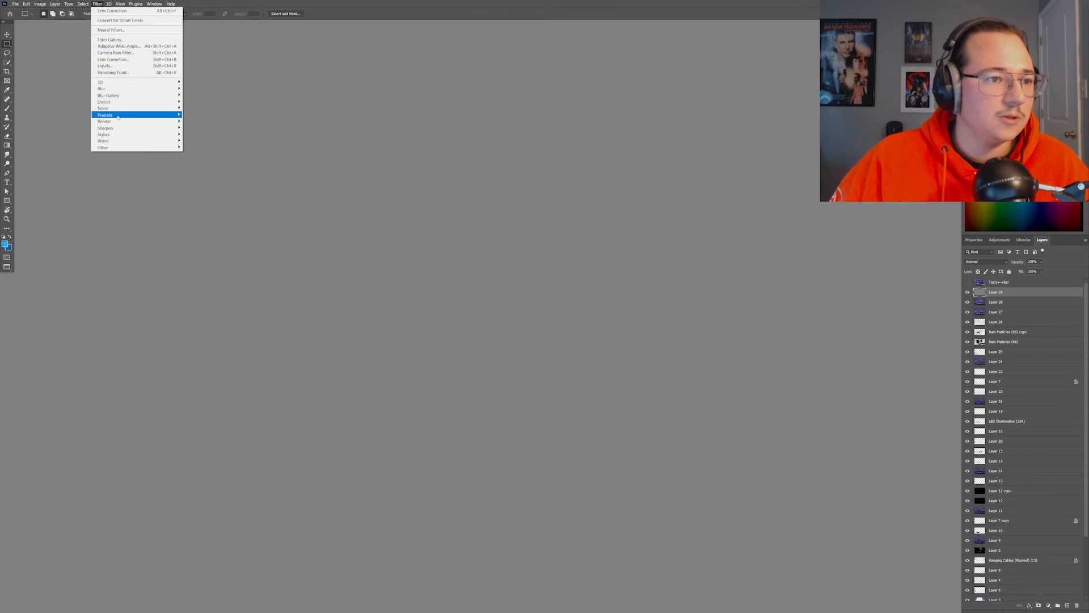
{"action": "mouse_move", "coordinate": [165, 108]}
{"action": "left_click", "coordinate": [198, 107]}
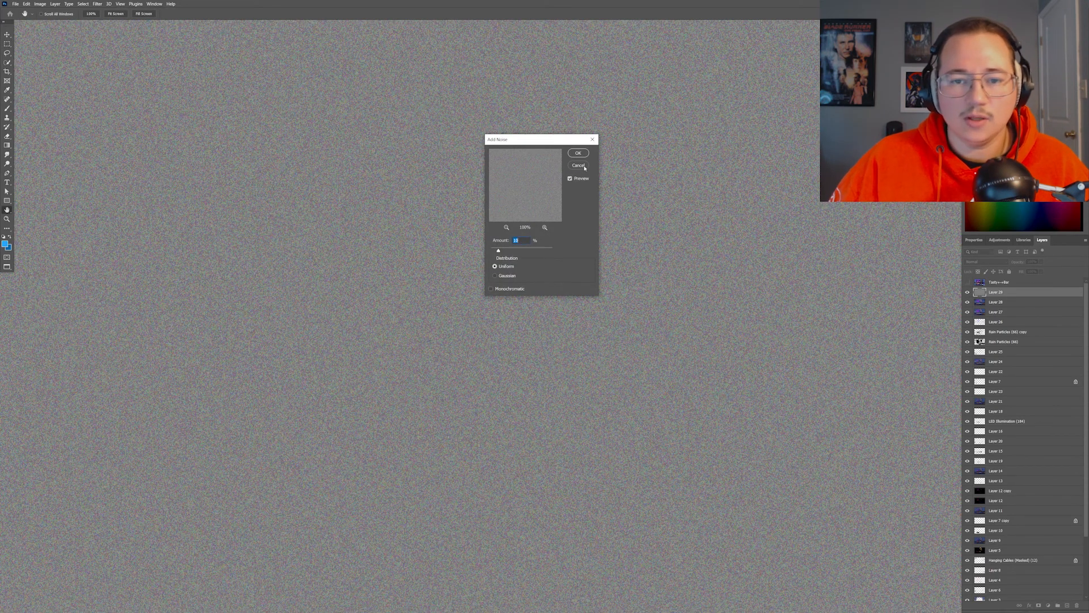
{"action": "left_click", "coordinate": [578, 165]}
Set the gray layer's blend mode to Overlay and its opacity to 30%.
{"action": "left_click", "coordinate": [999, 262]}
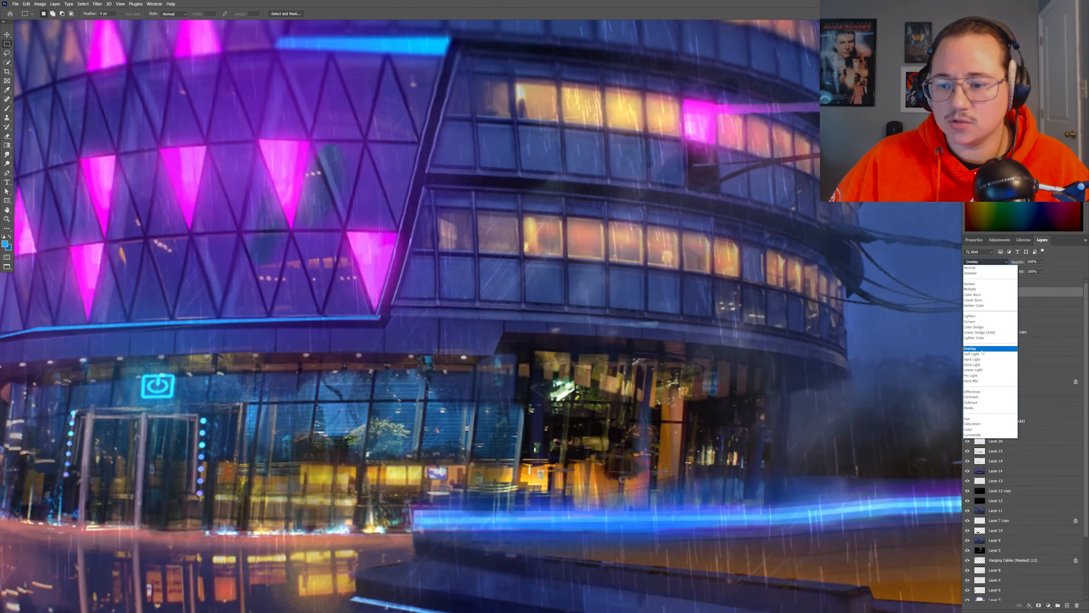
{"action": "left_click", "coordinate": [971, 349]}
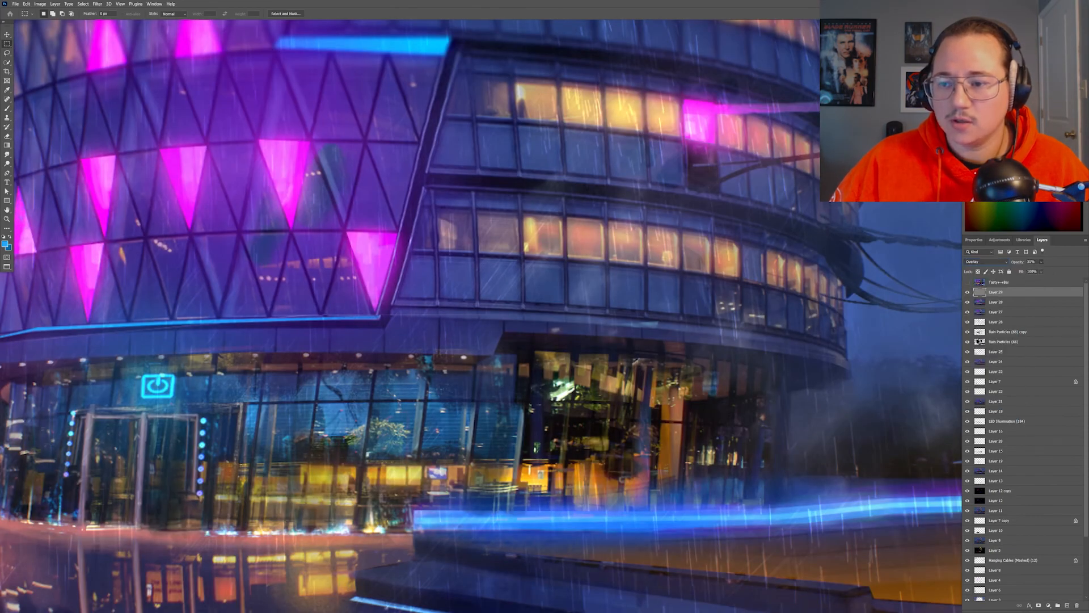
{"action": "type", "text": "30"}
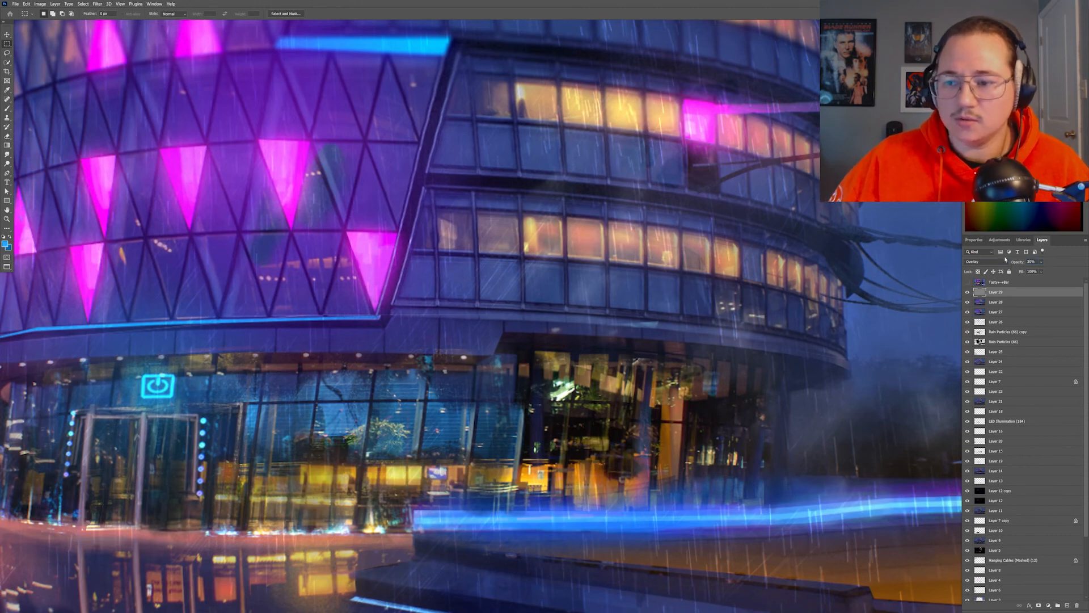
Add 10% noise with Gaussian distribution to the gray overlay layer.
{"action": "left_click", "coordinate": [97, 4]}
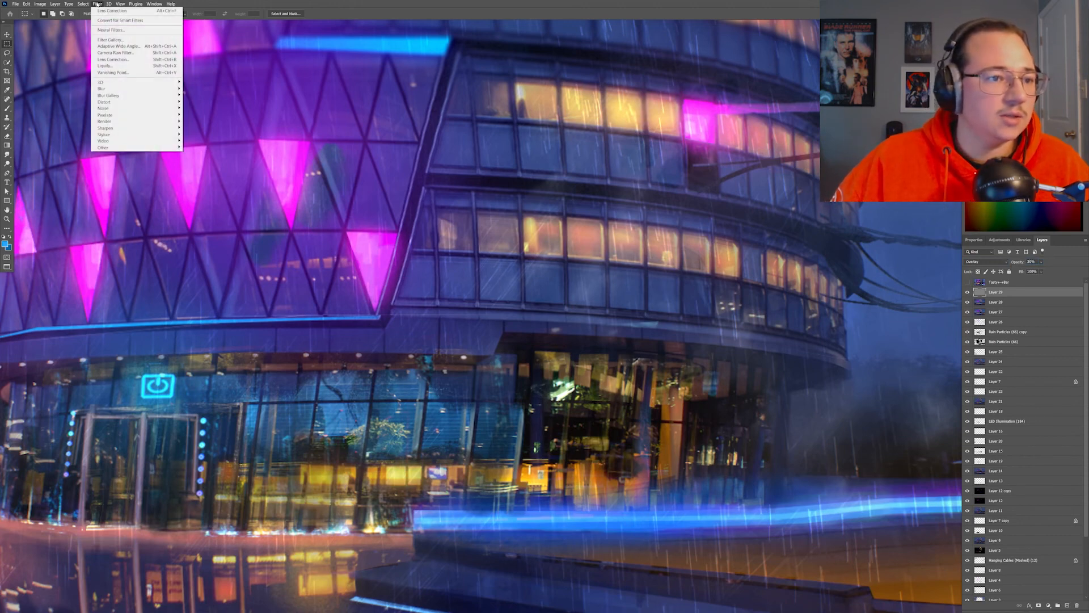
{"action": "mouse_move", "coordinate": [105, 108]}
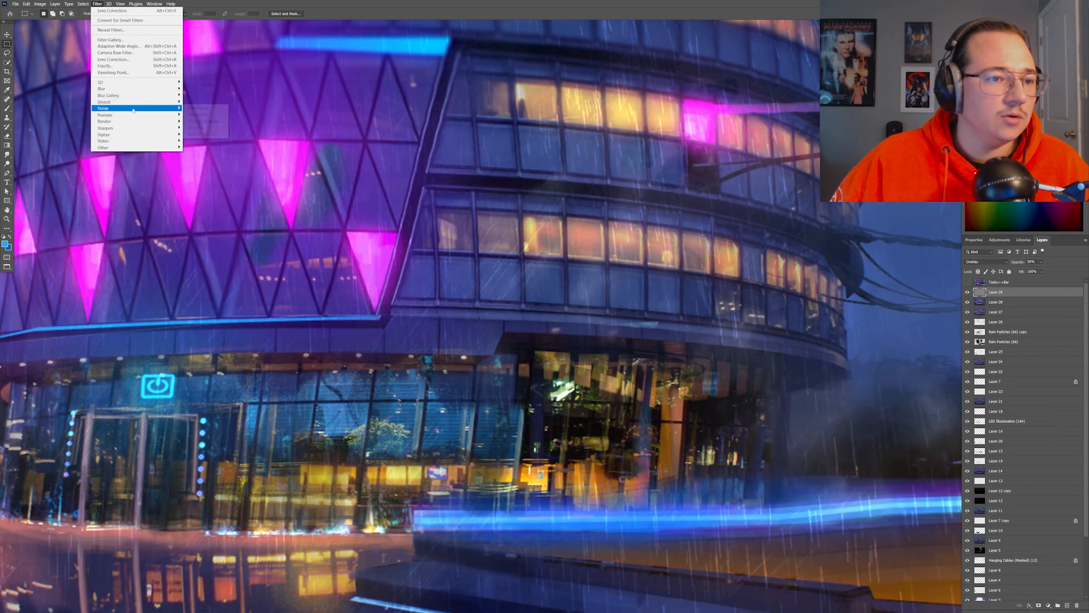
{"action": "left_click", "coordinate": [198, 108]}
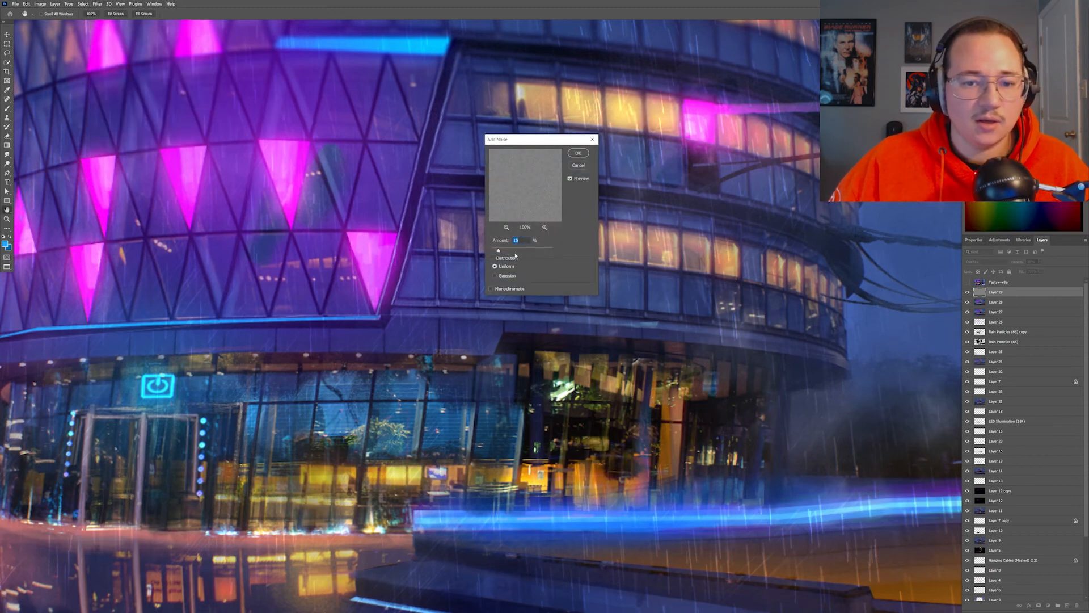
{"action": "left_click", "coordinate": [500, 275]}
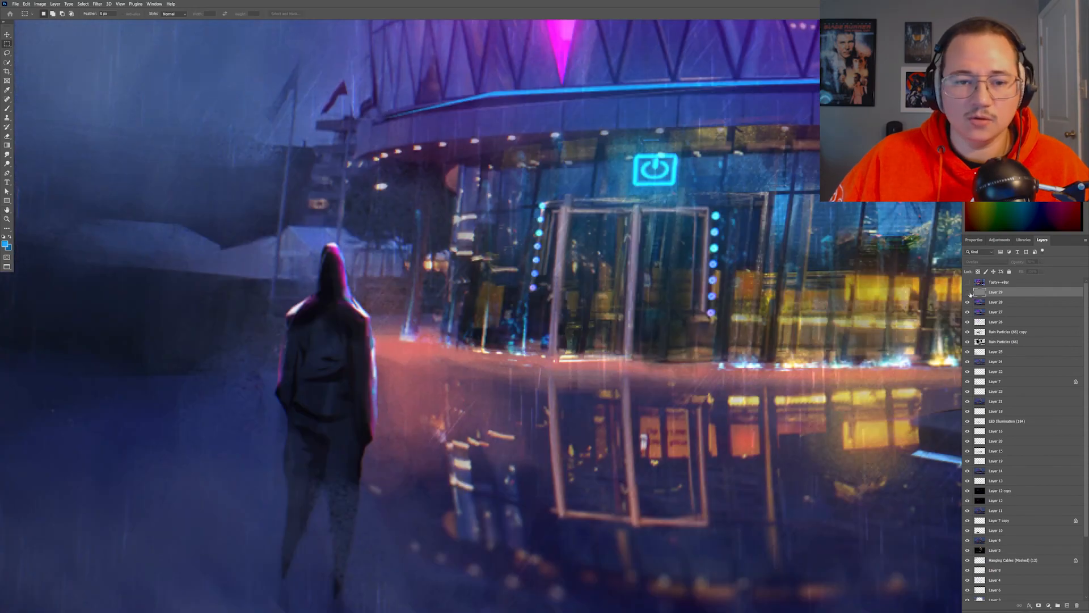
Turn the noise layer's visibility back on while the full painting is in view.
{"action": "key", "text": "ctrl+minus"}
{"action": "key", "text": "ctrl+minus"}
{"action": "key", "text": "ctrl+minus"}
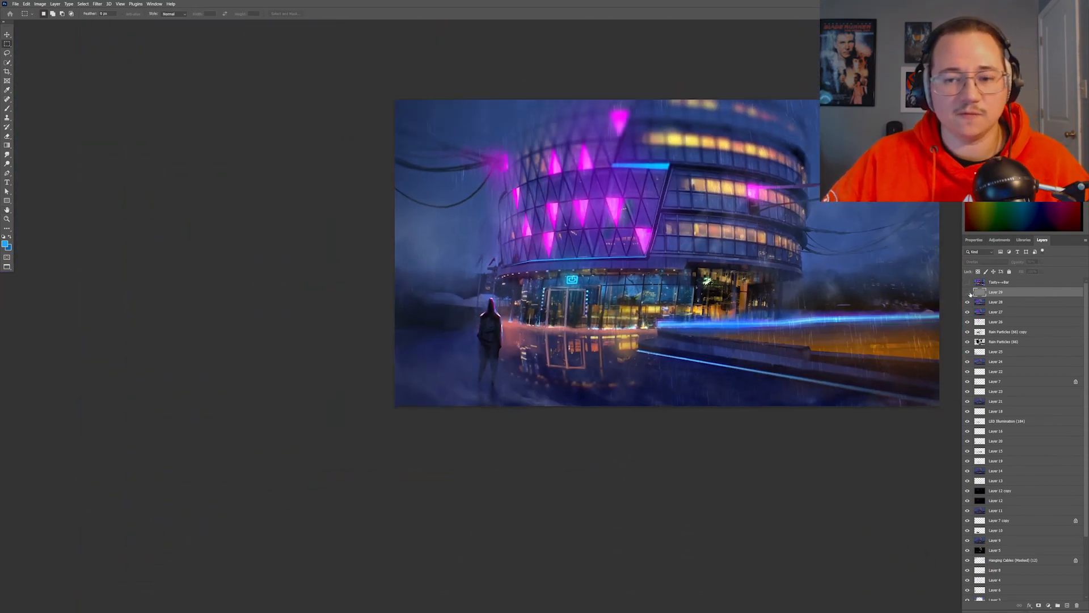
{"action": "left_click_drag", "start_coordinate": [676, 313], "coordinate": [536, 352]}
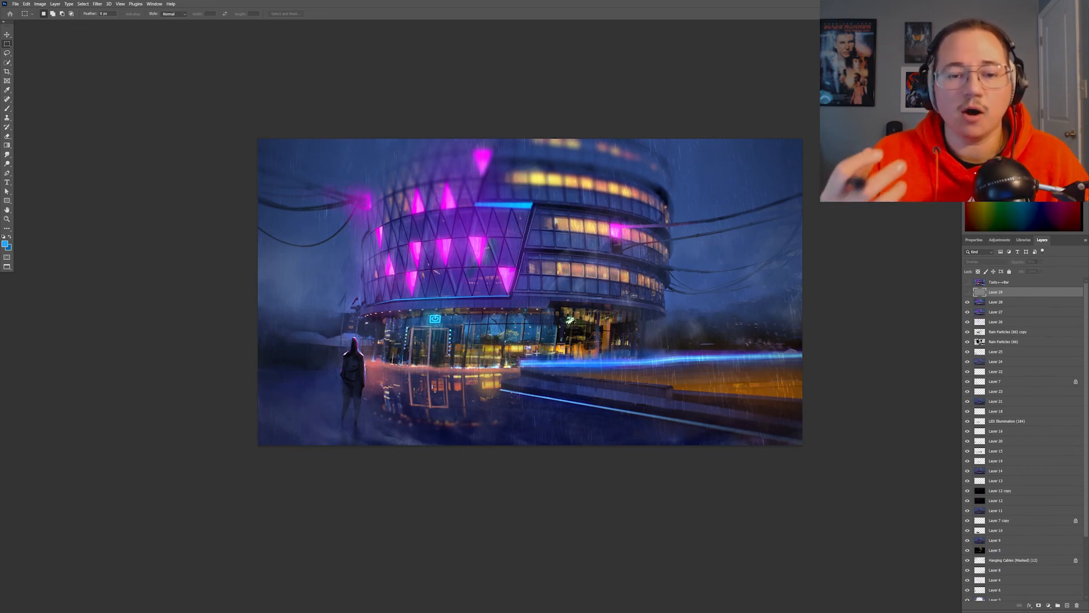
{"action": "left_click", "coordinate": [968, 292]}
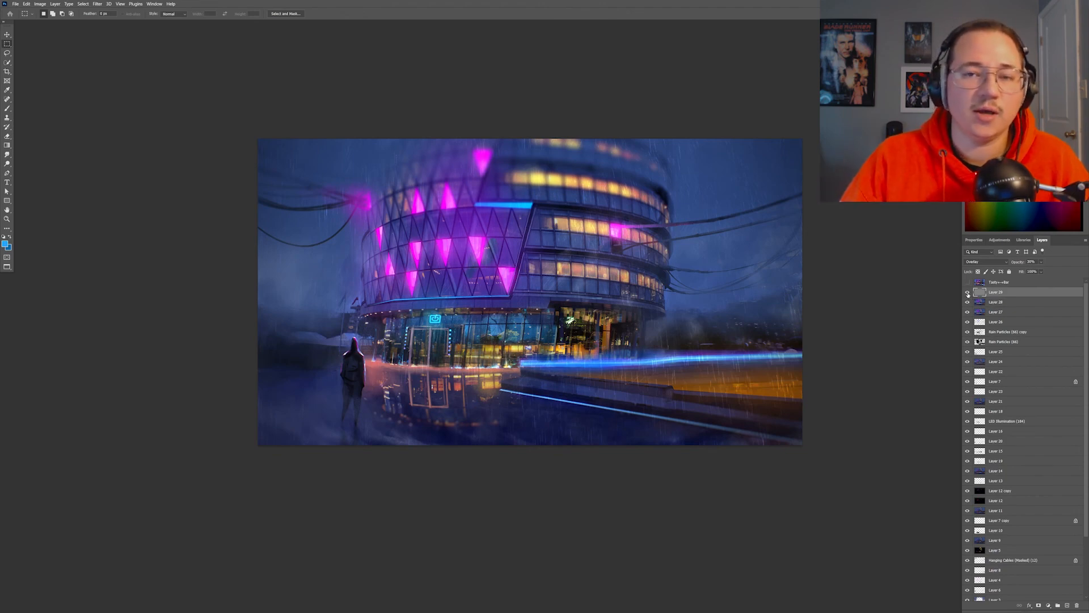
Examine the grain and colour fringing on the facade, cables and sky up close and in the full view.
{"action": "key", "text": "ctrl+plus"}
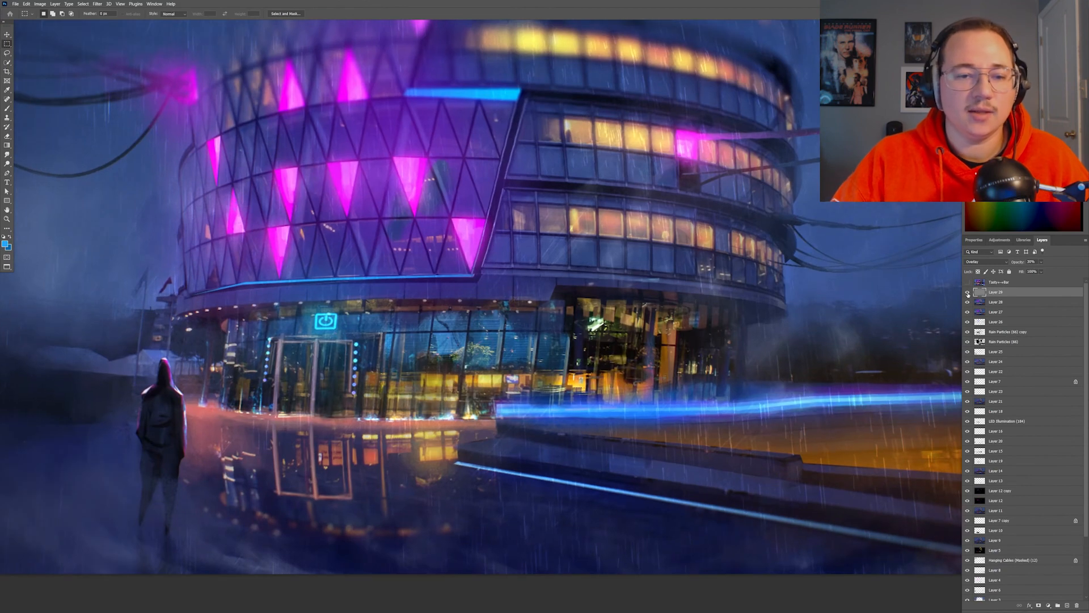
{"action": "left_click_drag", "start_coordinate": [449, 257], "coordinate": [570, 312]}
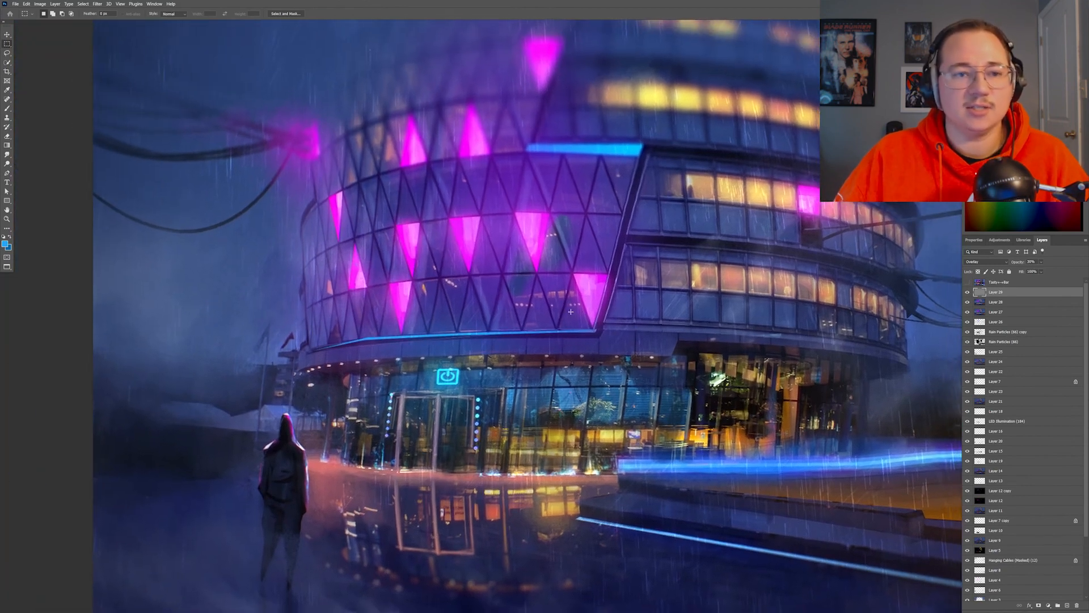
{"action": "left_click_drag", "start_coordinate": [495, 290], "coordinate": [628, 341]}
{"action": "key", "text": "ctrl+plus"}
{"action": "left_click_drag", "start_coordinate": [525, 239], "coordinate": [634, 371]}
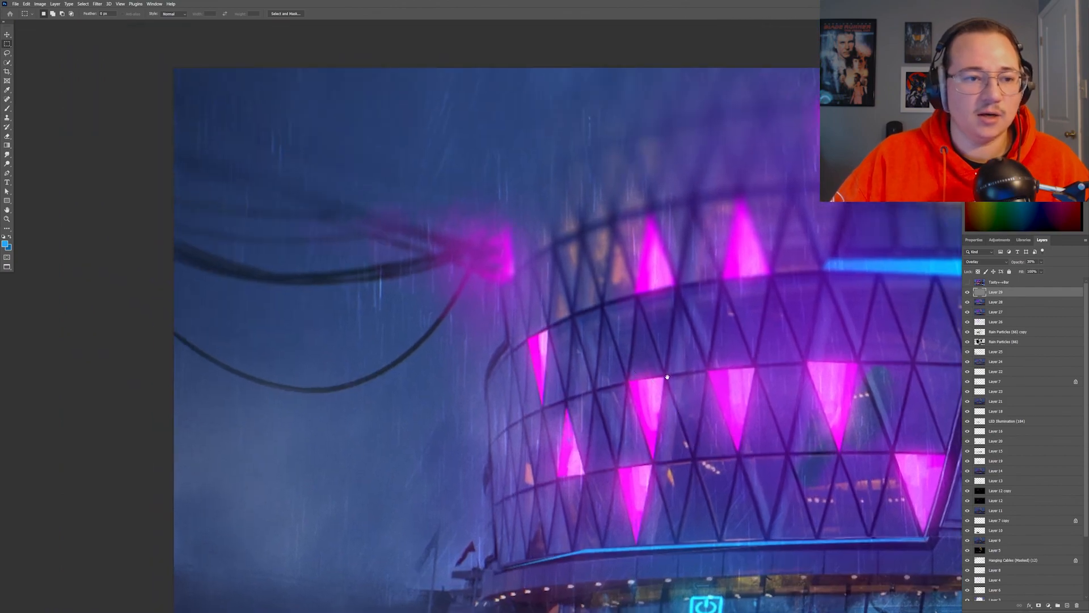
{"action": "left_click_drag", "start_coordinate": [786, 441], "coordinate": [363, 244]}
{"action": "left_click_drag", "start_coordinate": [776, 474], "coordinate": [597, 364]}
{"action": "key", "text": "ctrl+minus"}
{"action": "key", "text": "ctrl+minus"}
{"action": "key", "text": "ctrl+minus"}
{"action": "key", "text": "ctrl+minus"}
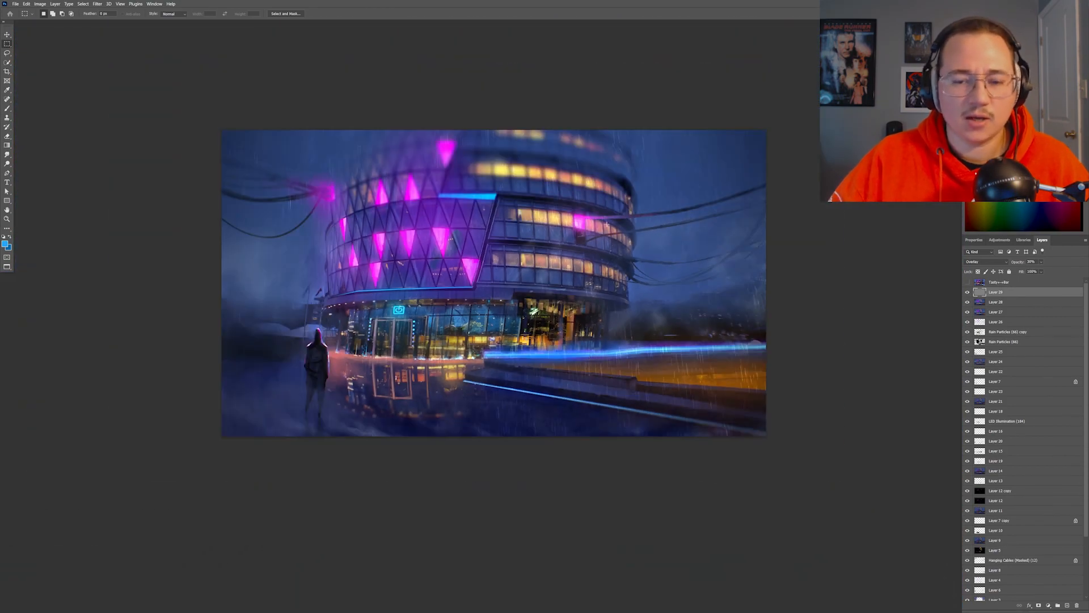
Add a new layer and select two thin full-width strips along the painting's upper and lower edges.
{"action": "left_click", "coordinate": [1067, 605]}
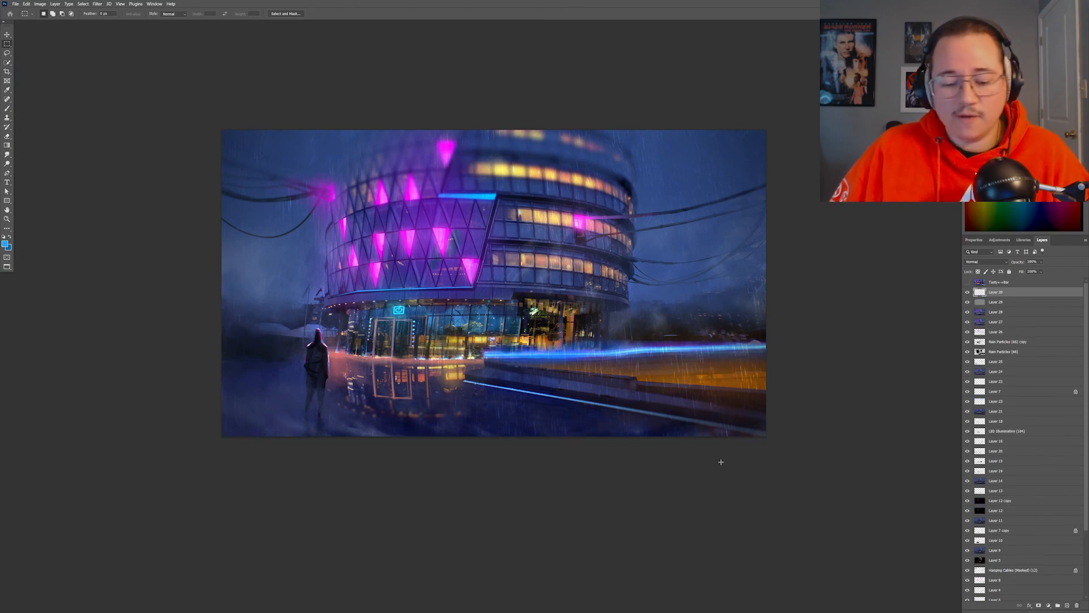
{"action": "left_click_drag", "start_coordinate": [785, 110], "coordinate": [177, 458]}
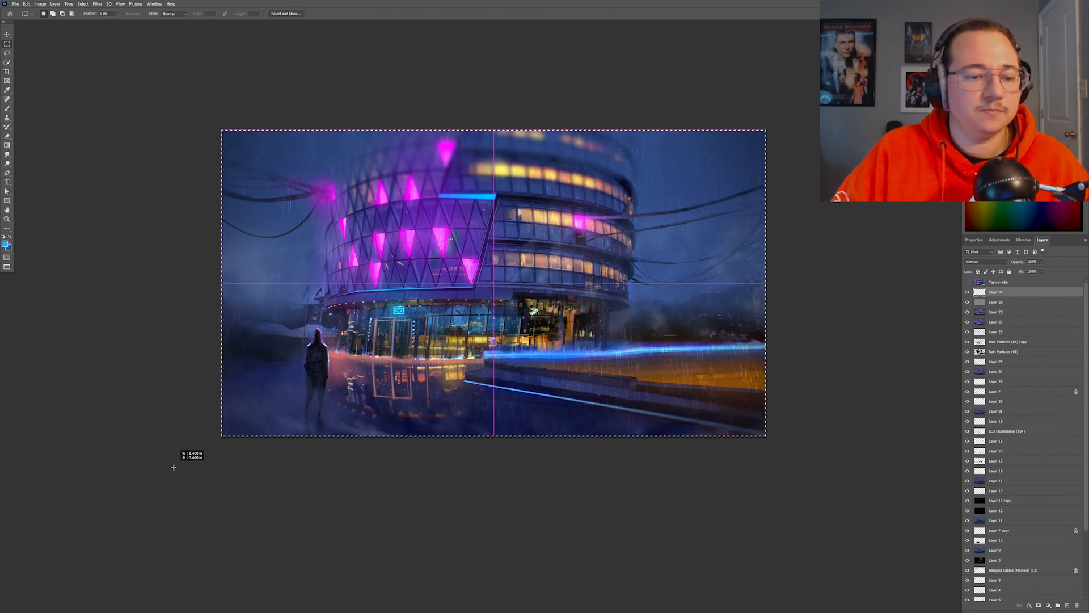
{"action": "mouse_move", "coordinate": [218, 140]}
{"action": "left_mouse_down"}
{"action": "mouse_move", "coordinate": [703, 267]}
{"action": "mouse_move", "coordinate": [819, 340]}
{"action": "mouse_move", "coordinate": [806, 427]}
{"action": "left_mouse_up"}
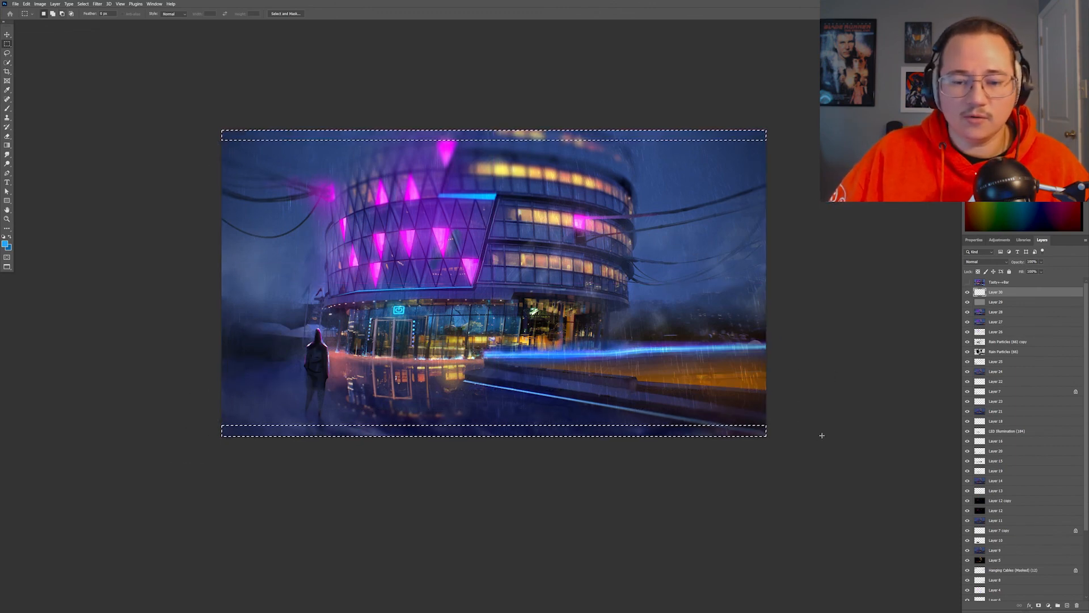
Fill the two selected strips with black at 100% opacity as letterbox bars and clear the selection.
{"action": "key", "text": "l"}
{"action": "right_click", "coordinate": [710, 142]}
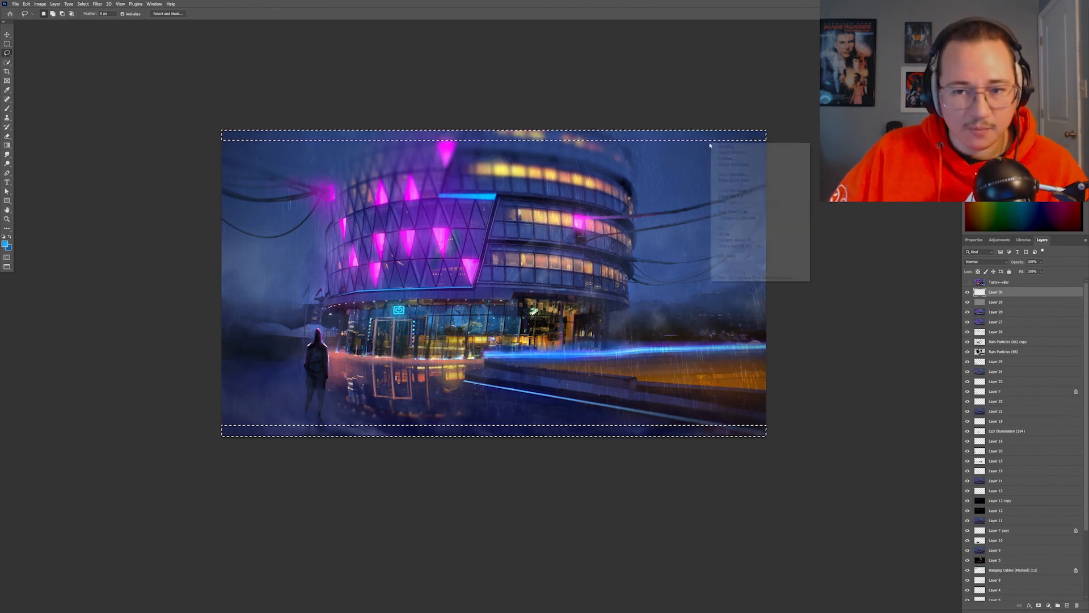
{"action": "left_click", "coordinate": [728, 228]}
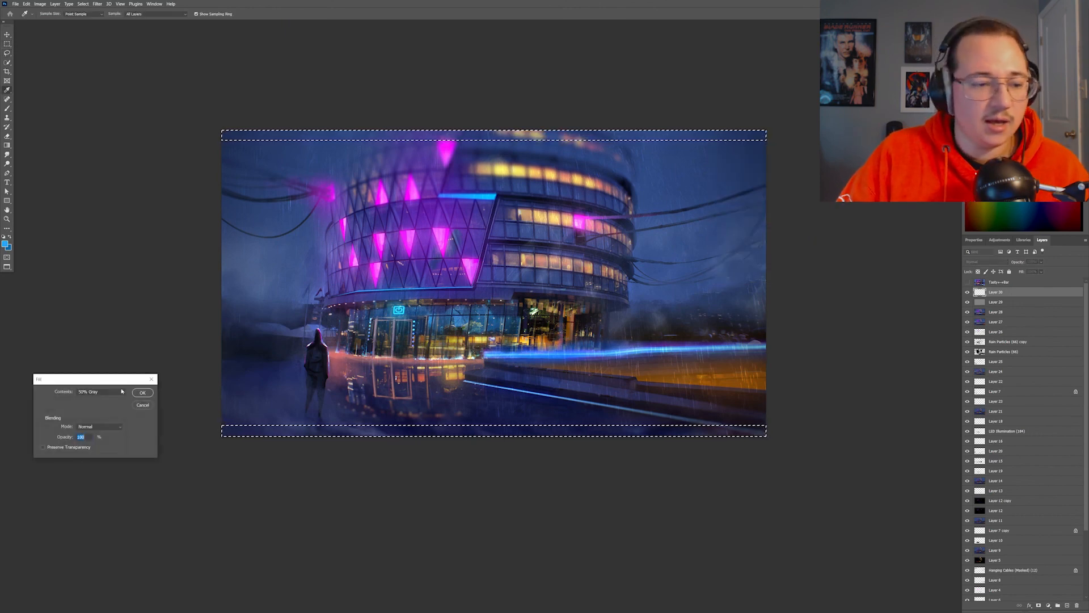
{"action": "left_click", "coordinate": [101, 391]}
{"action": "left_click", "coordinate": [103, 449]}
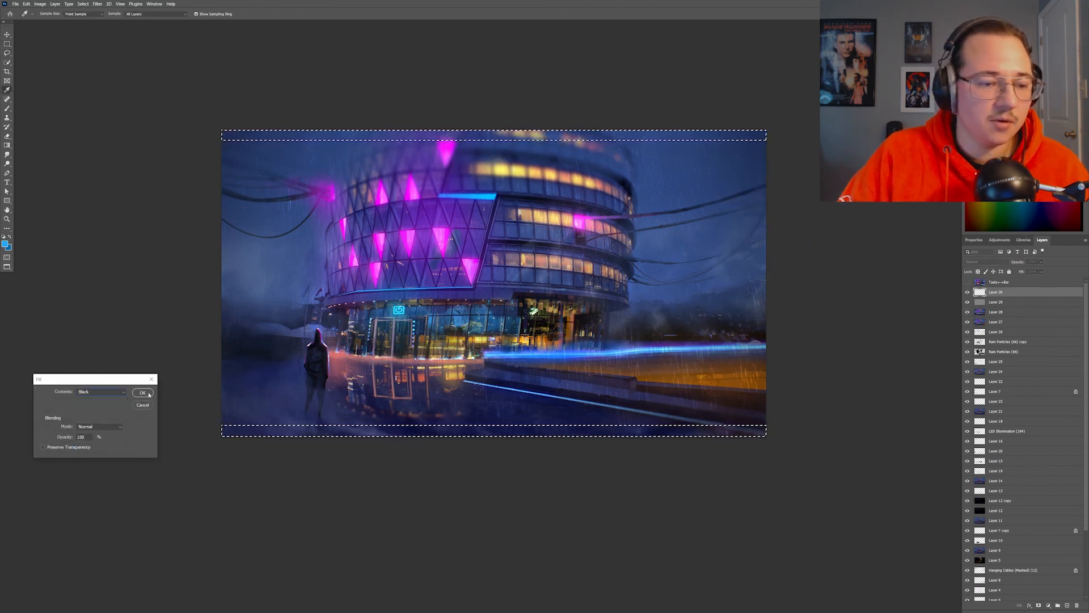
{"action": "key", "text": "Return"}
{"action": "key", "text": "ctrl+d"}
Examine the letterboxed painting at several magnifications and look through its whole layer stack.
{"action": "key", "text": "ctrl+minus"}
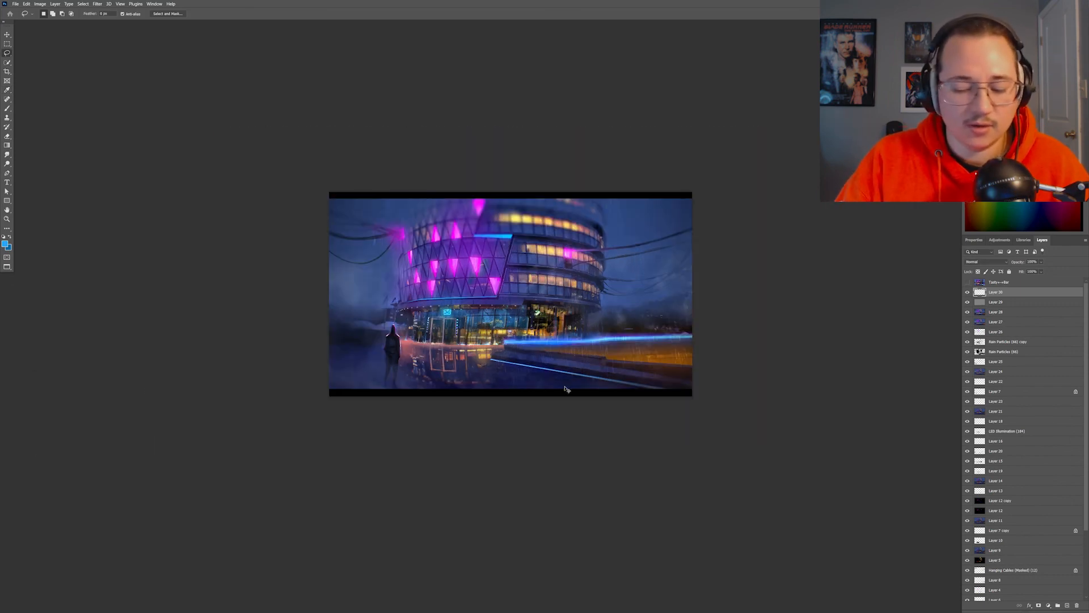
{"action": "key", "text": "ctrl+plus"}
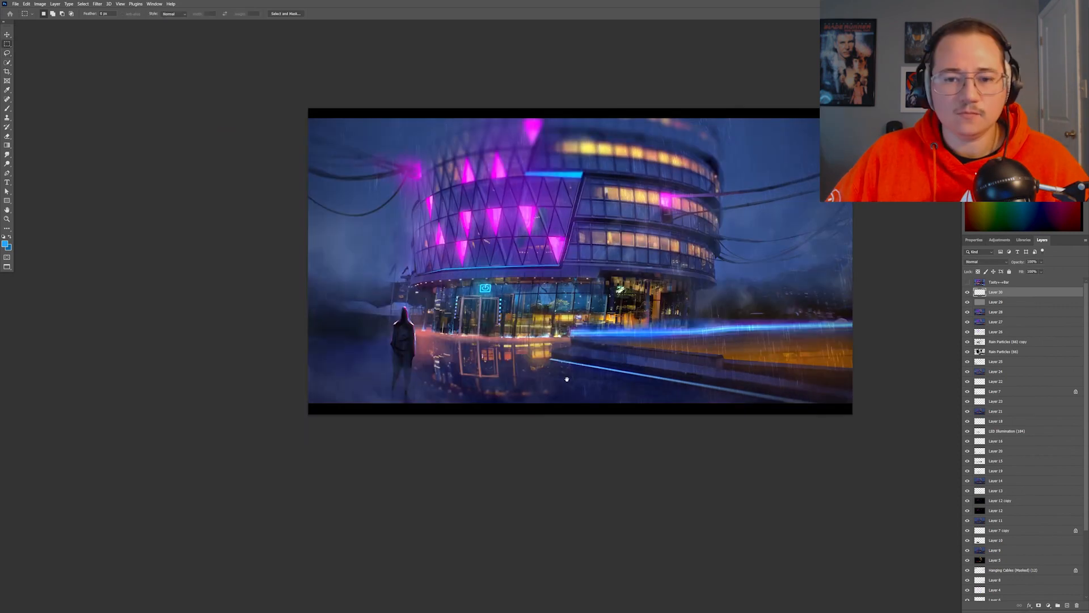
{"action": "key", "text": "ctrl+minus"}
{"action": "key", "text": "ctrl+plus"}
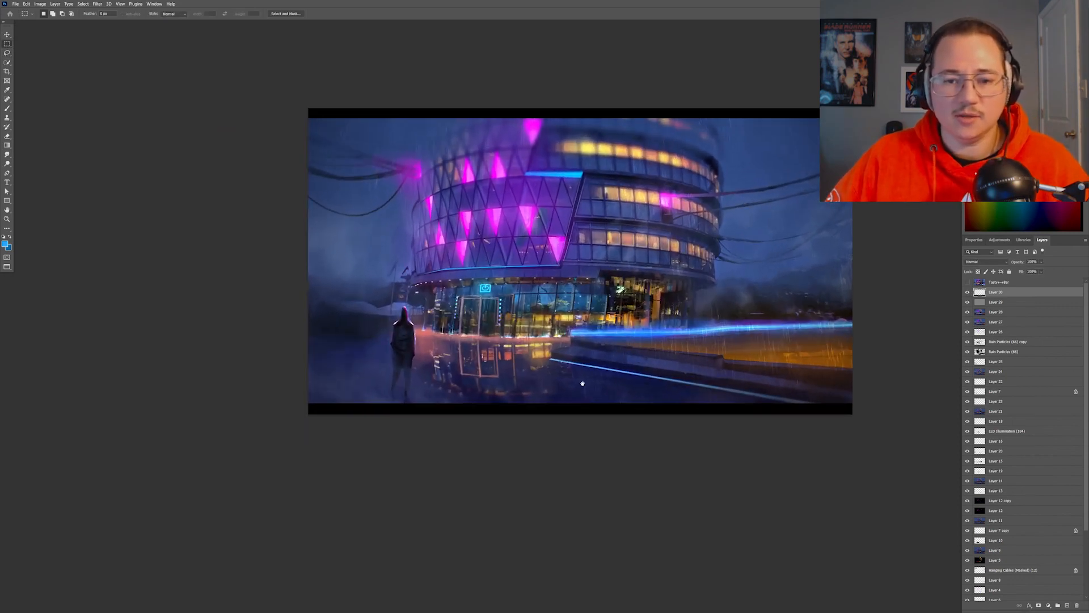
{"action": "left_click_drag", "start_coordinate": [641, 369], "coordinate": [544, 407]}
{"action": "scroll", "coordinate": [1012, 557], "scroll_direction": "down", "scroll_amount": 3}
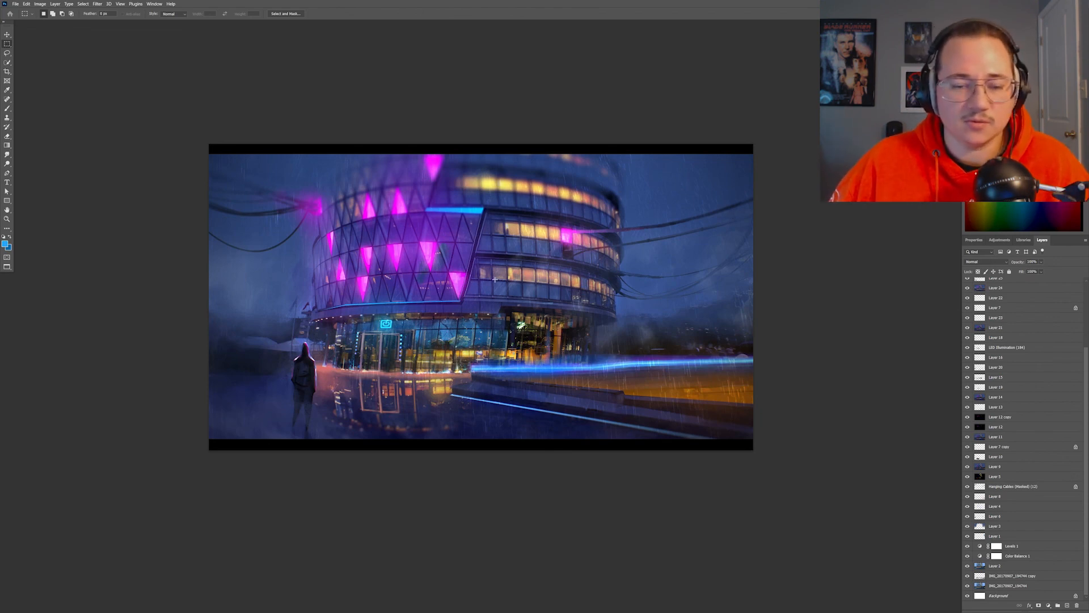
{"action": "left_click_drag", "start_coordinate": [508, 276], "coordinate": [501, 274]}
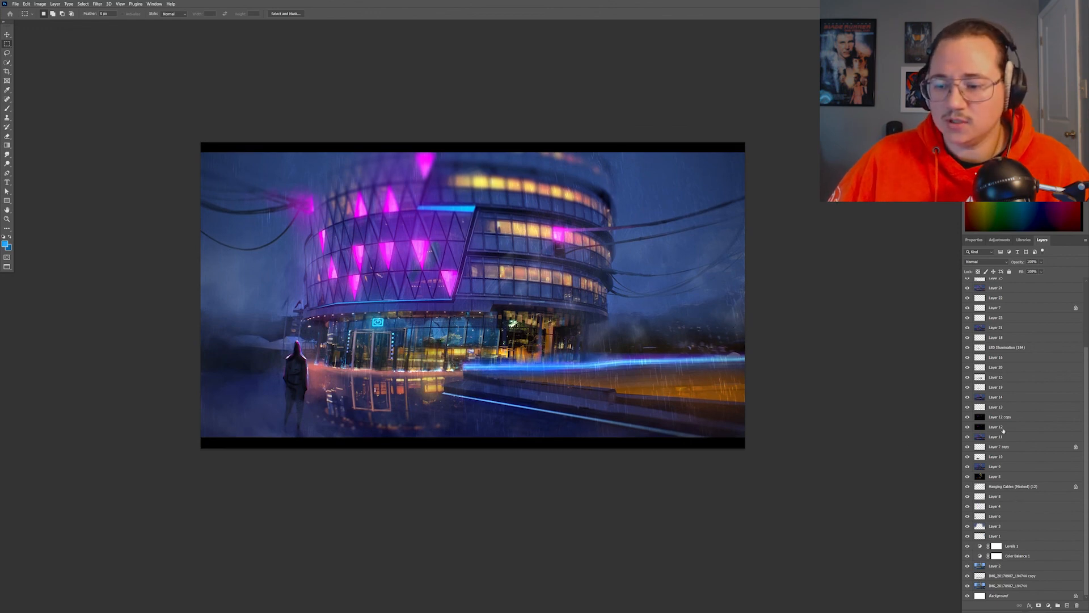
{"action": "scroll", "coordinate": [1003, 431], "scroll_direction": "up", "scroll_amount": 3}
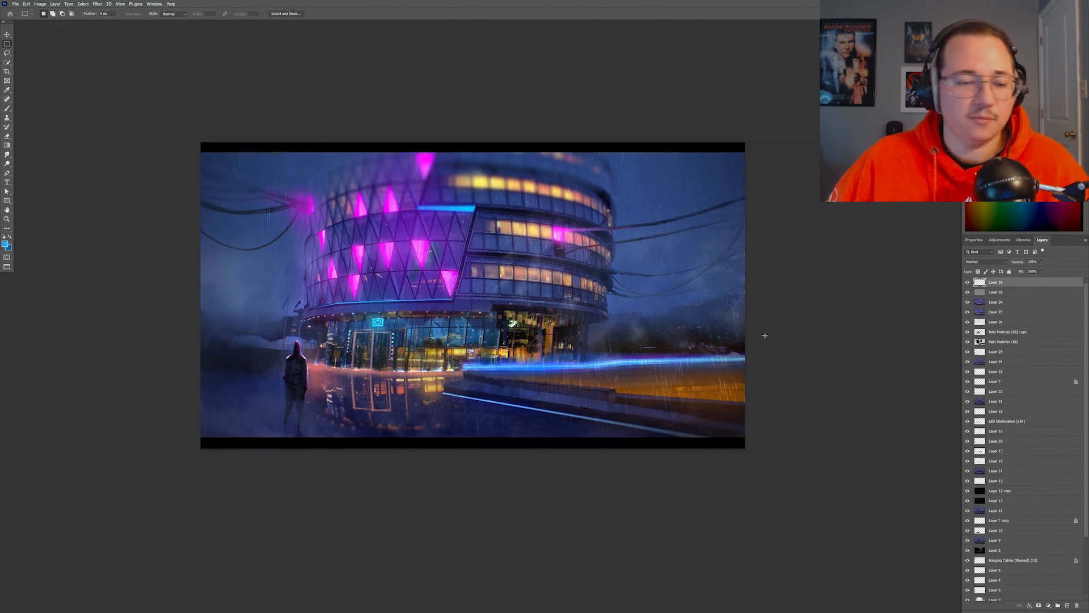
{"action": "key", "text": "ctrl+minus"}
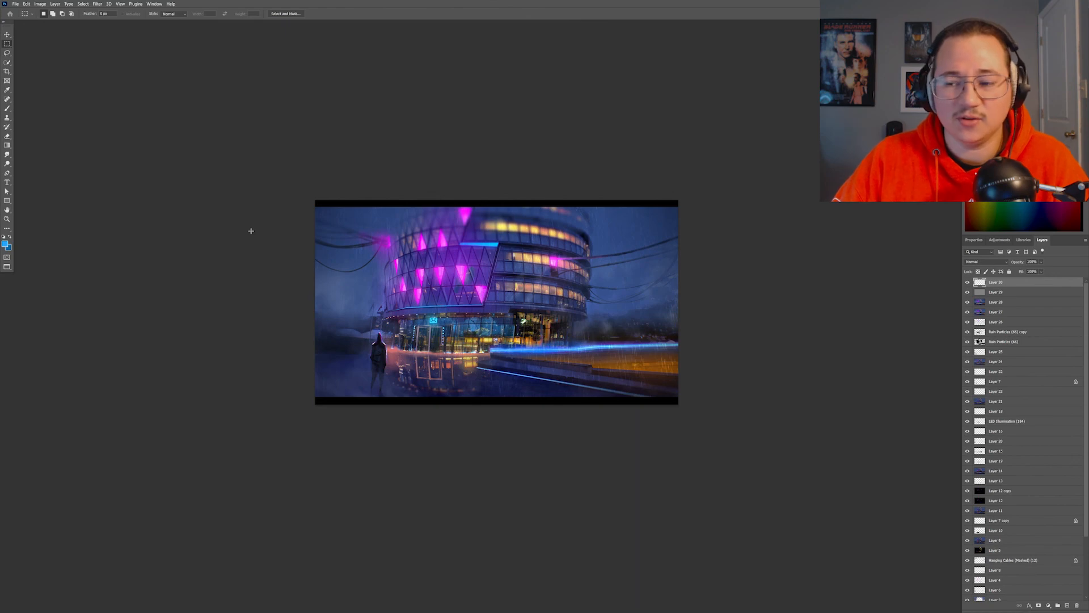
{"action": "key", "text": "ctrl+1"}
{"action": "key", "text": "ctrl+minus"}
{"action": "key", "text": "ctrl+minus"}
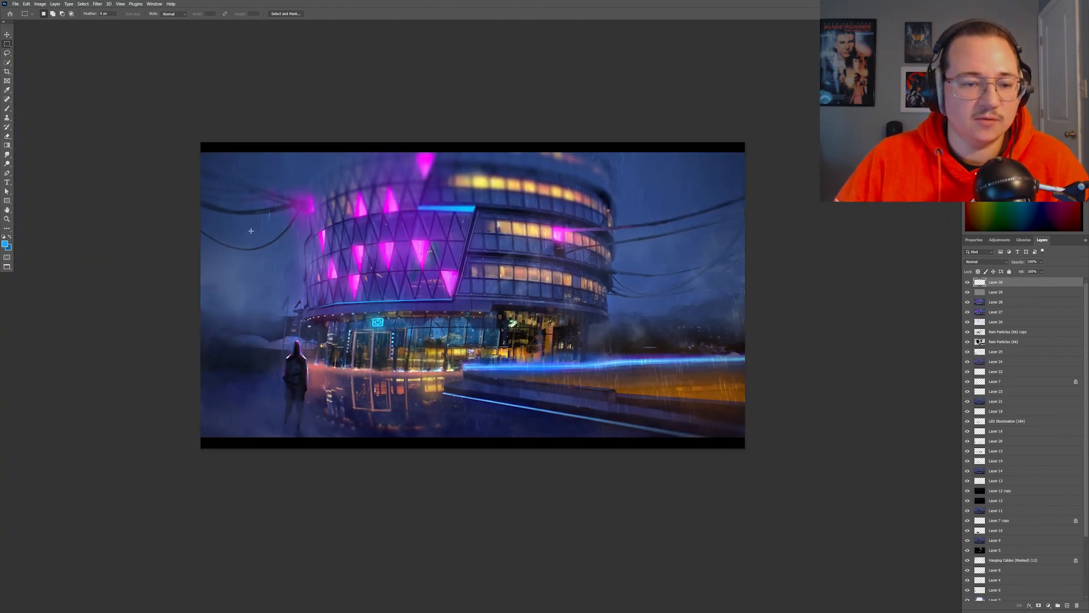
{"action": "scroll", "coordinate": [251, 231], "scroll_direction": "left", "scroll_amount": 1}
{"action": "left_click_drag", "start_coordinate": [570, 221], "coordinate": [593, 239]}
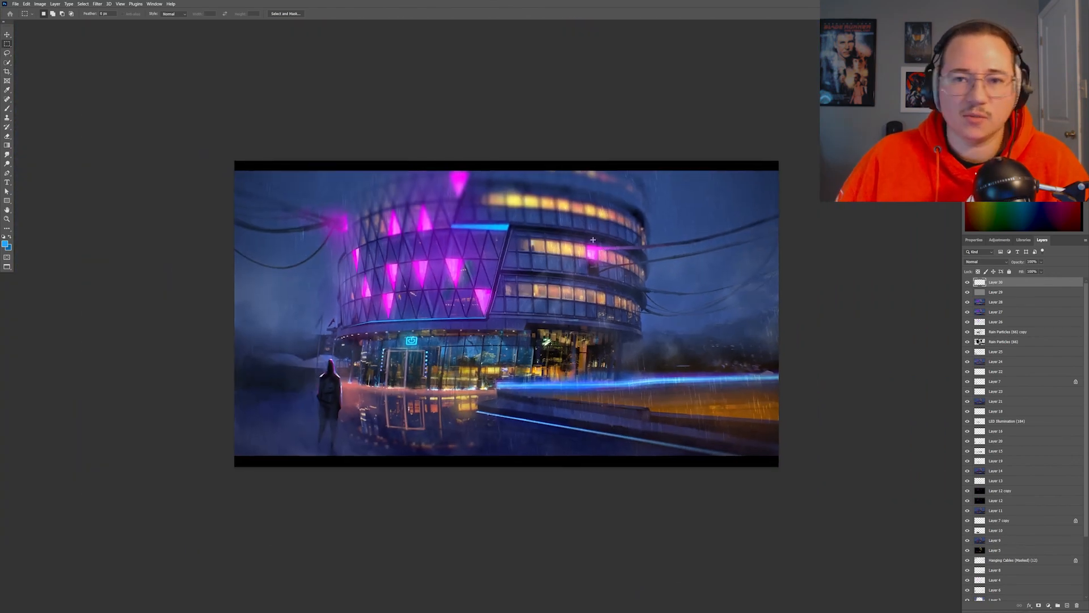